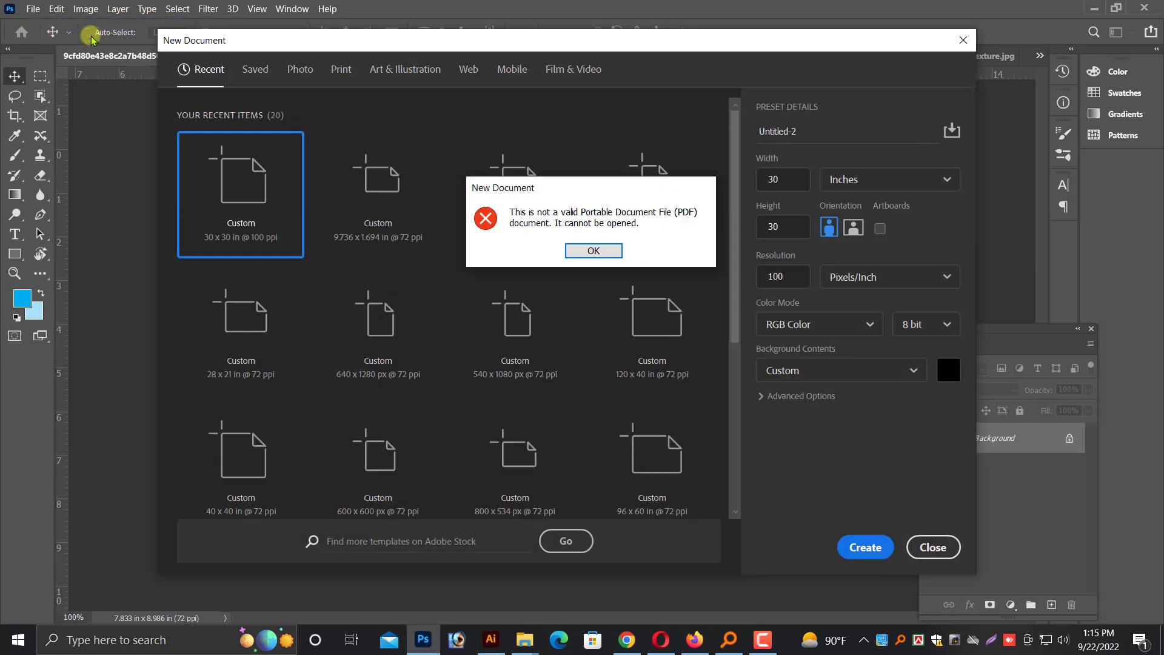
Create a 36 by 48 inch document at 72 pixels/inch and fill its background with light blue
click(596, 251)
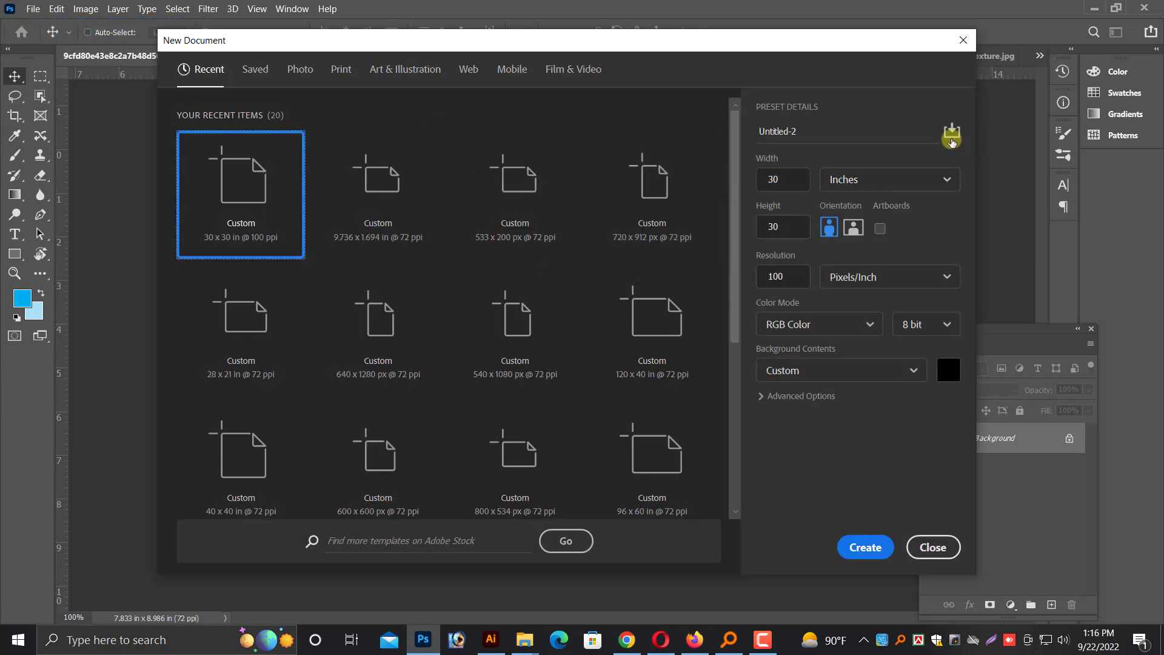
drag(783, 178, 751, 182)
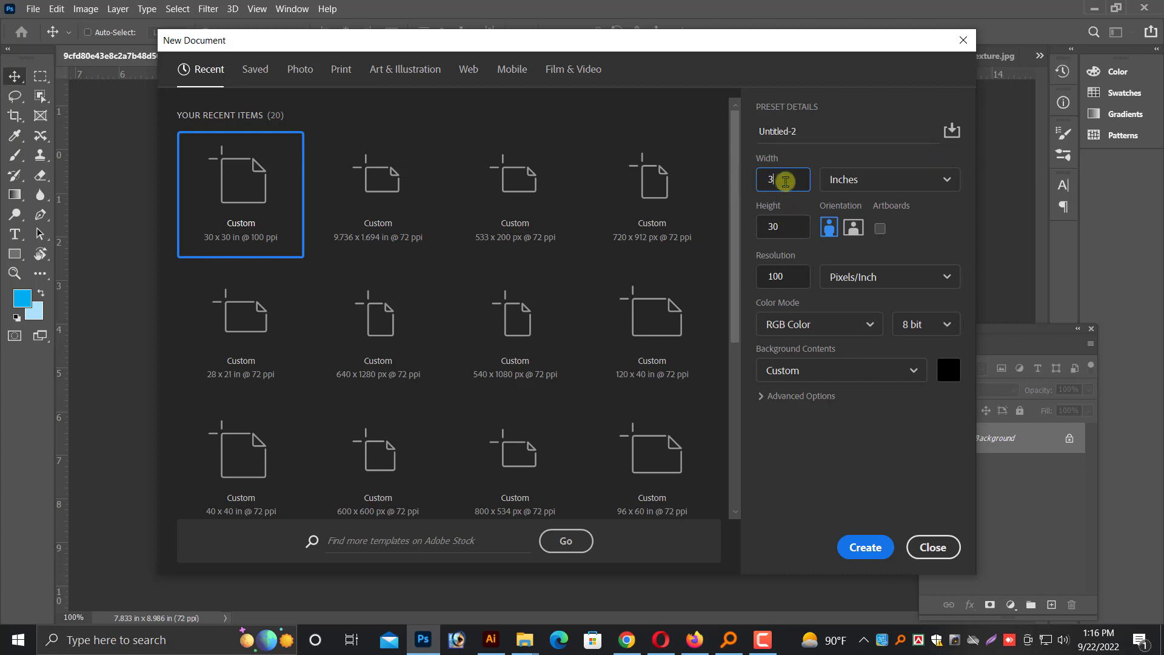
click(804, 231)
text(48)
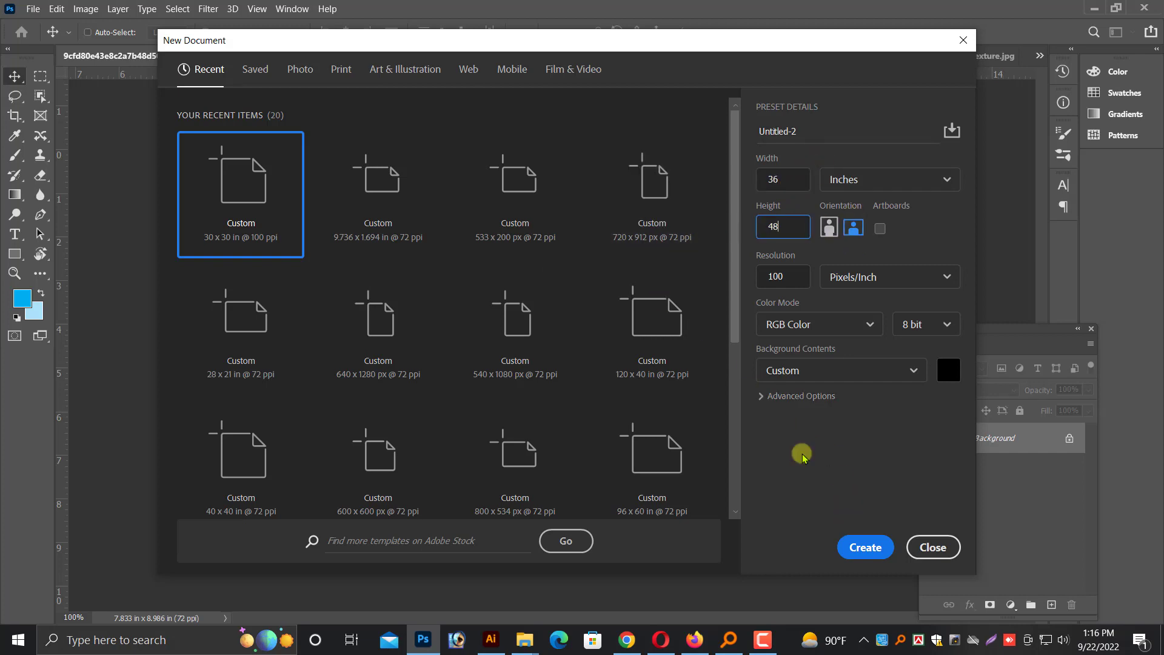
key(Tab)
text(72)
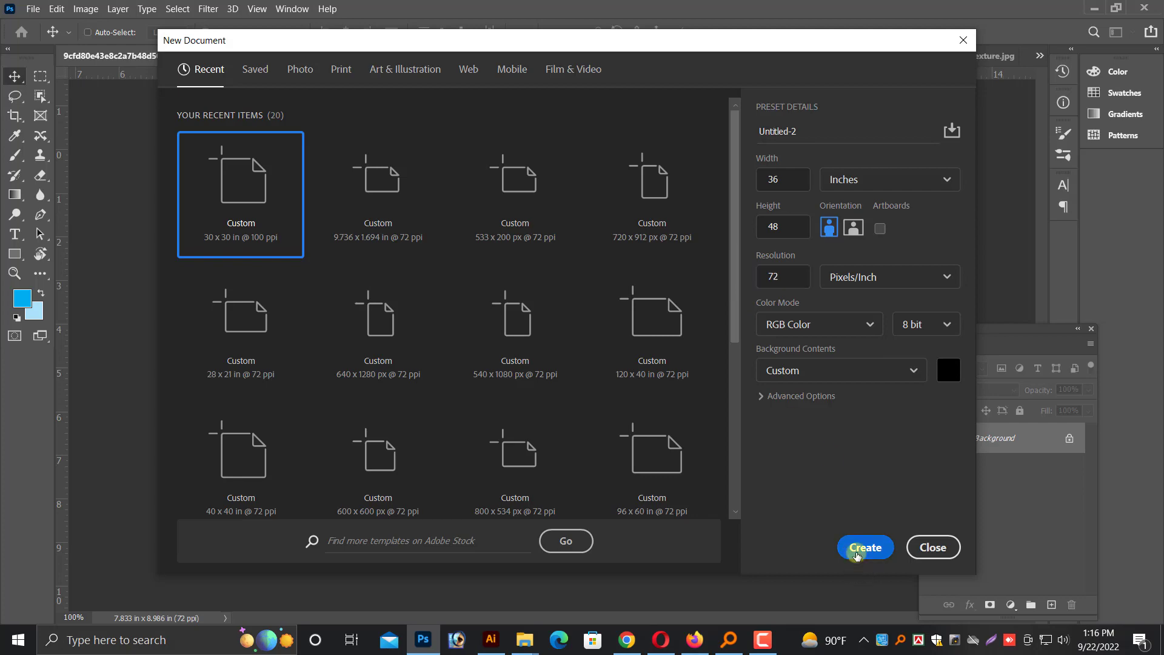
click(865, 548)
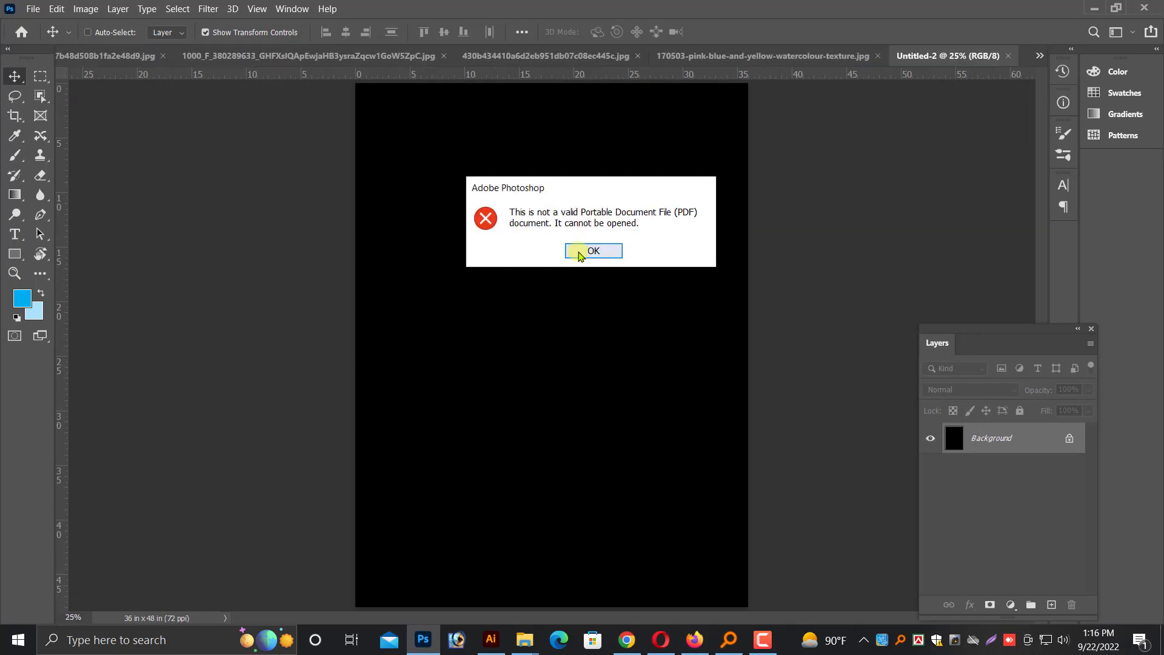
click(580, 253)
key(ctrl+BackSpace)
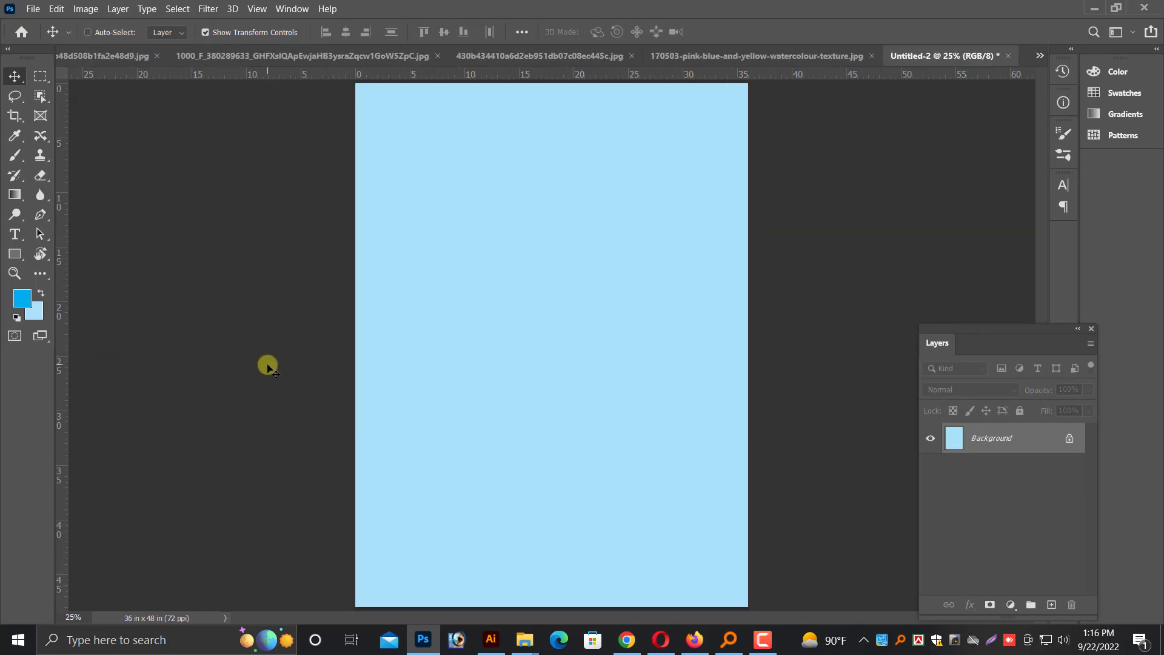
key(ctrl+minus)
Convert the Durga photo's background into an editable layer and copy it into the 9cfd80e43e8c2a7b48d508b1fa2e48d9.jpg document
click(247, 56)
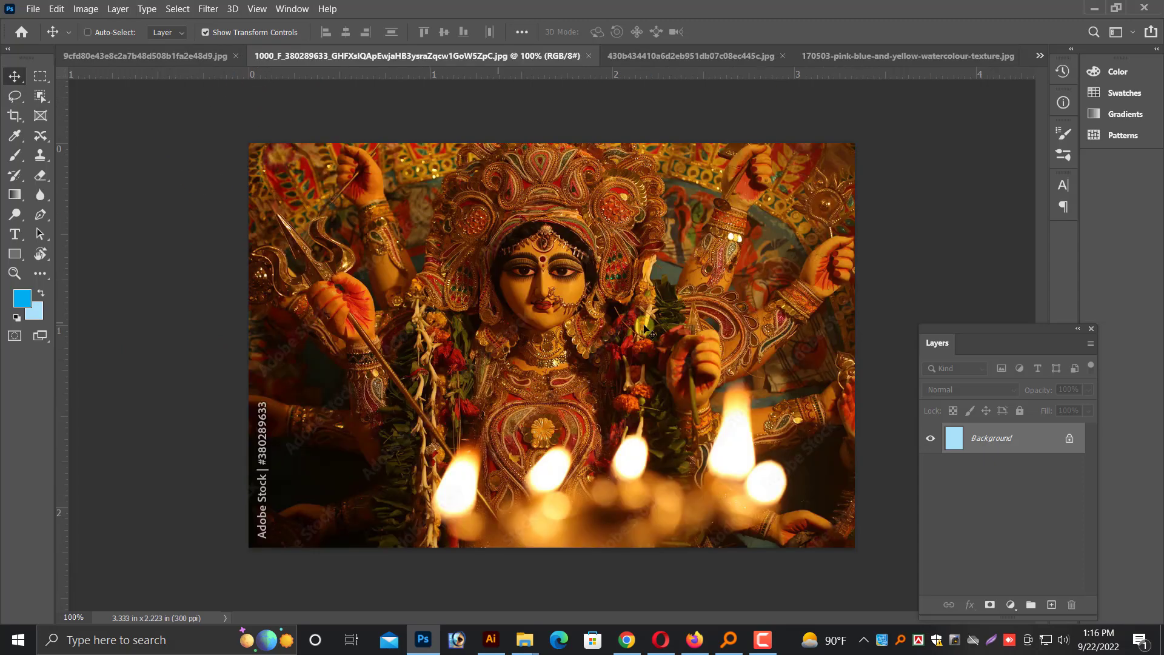
double_click(984, 433)
key(Return)
drag(607, 326, 747, 67)
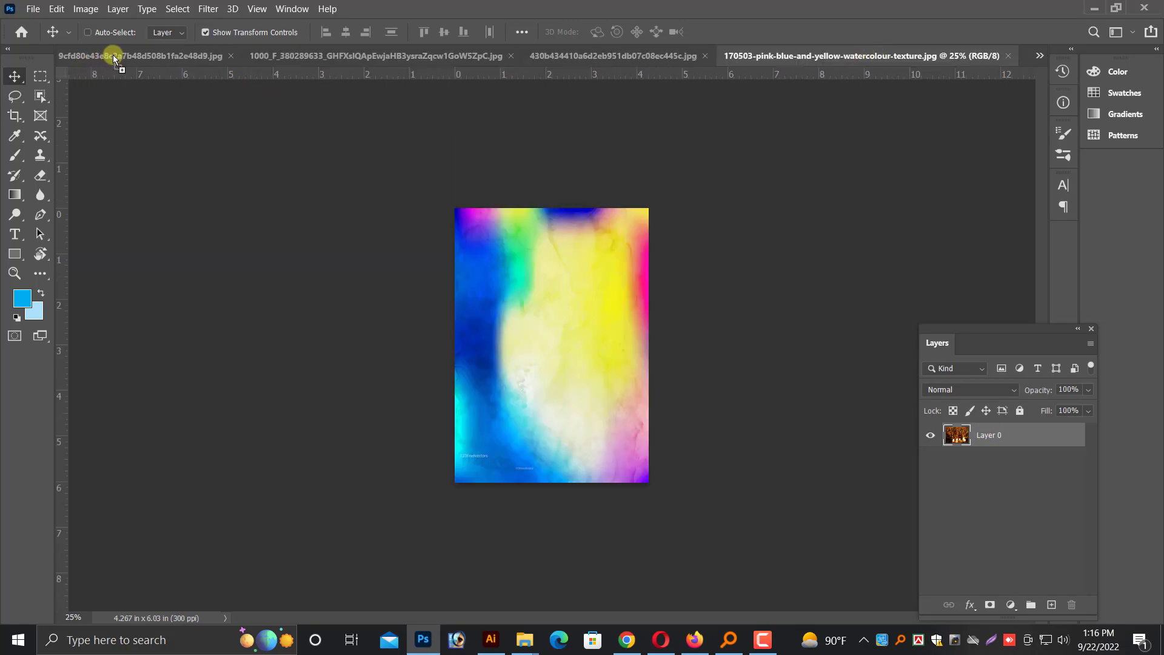
drag(113, 54, 513, 340)
Resize the pink, blue and yellow watercolour texture image to 10 inches wide, keeping its proportions linked
click(936, 54)
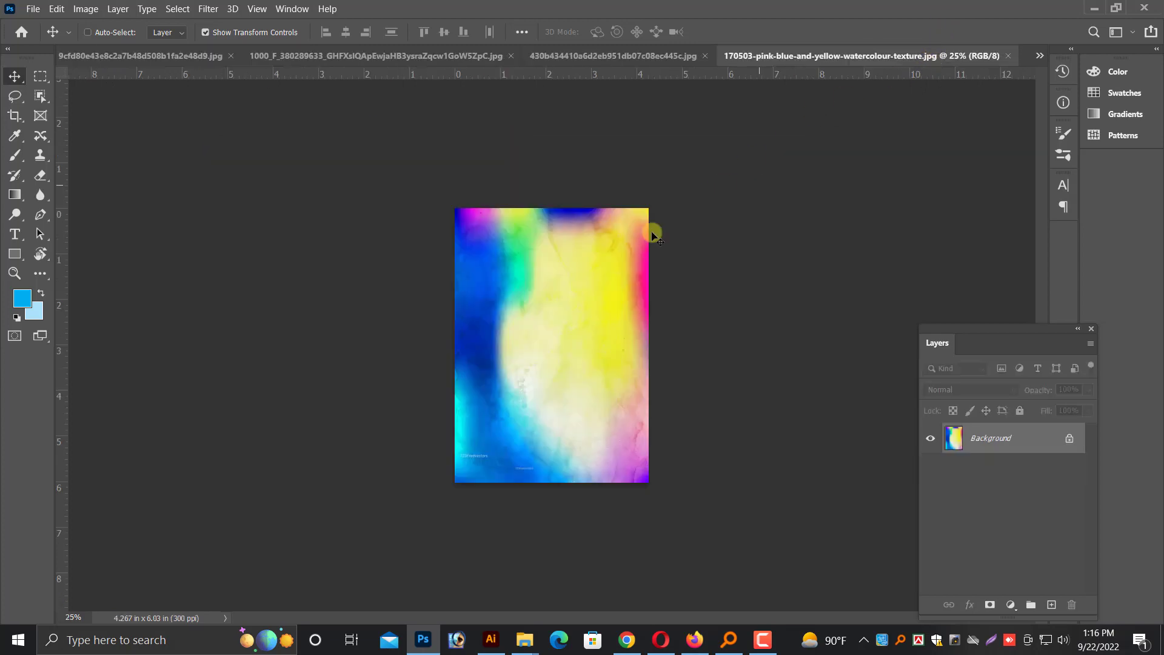
click(86, 9)
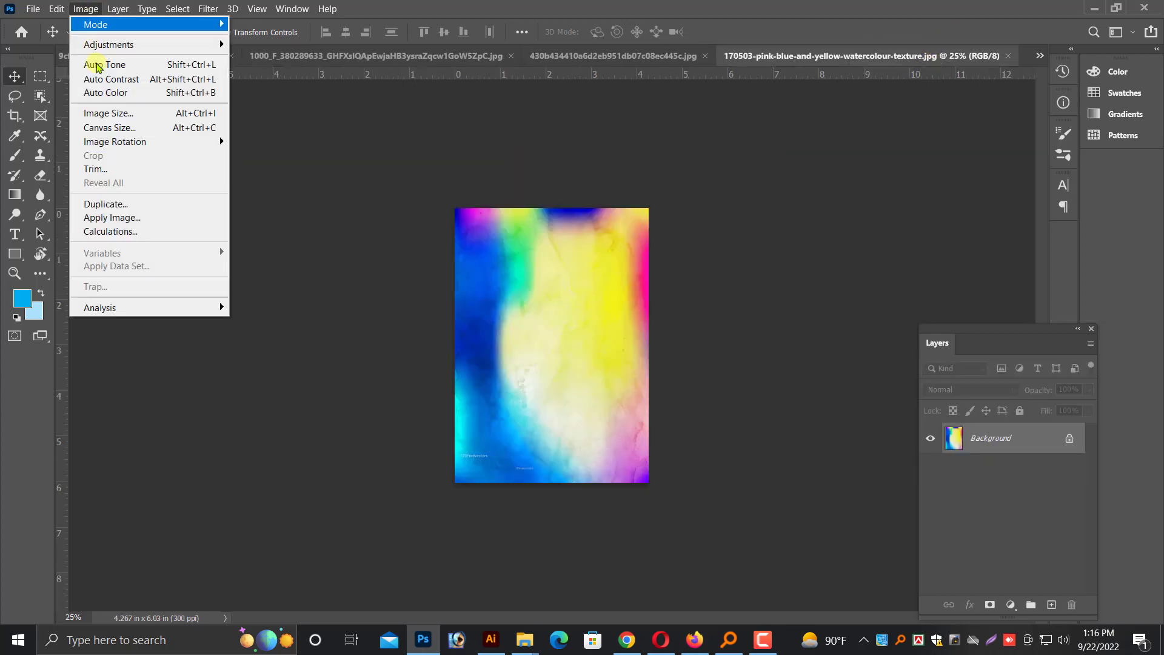
click(103, 113)
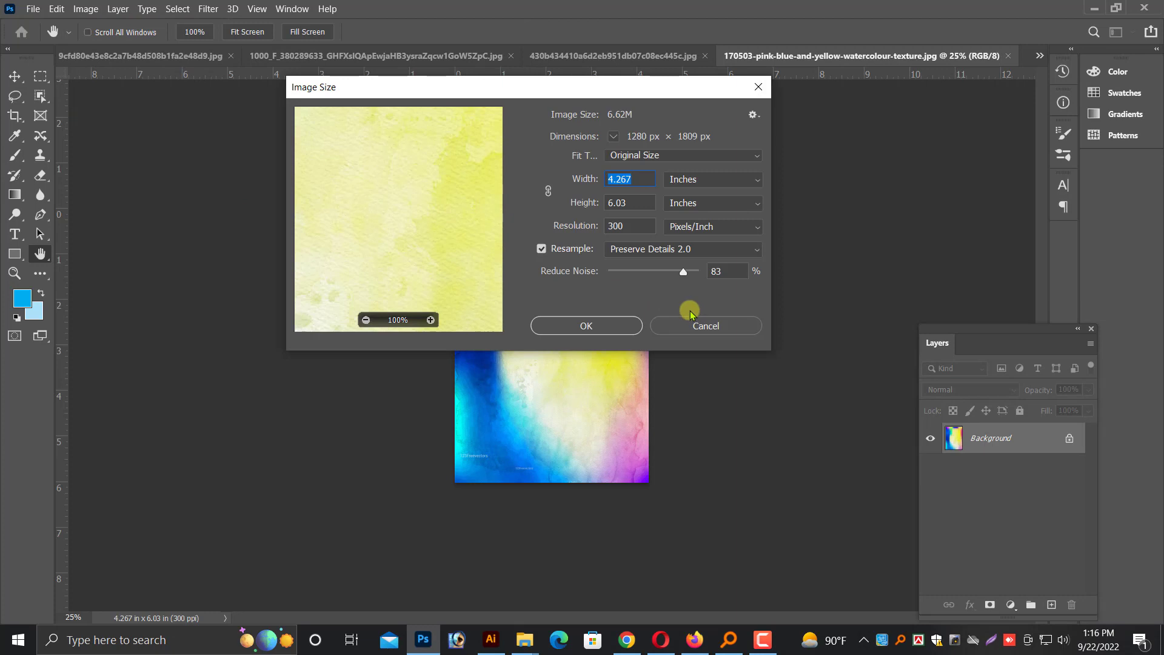
text(30)
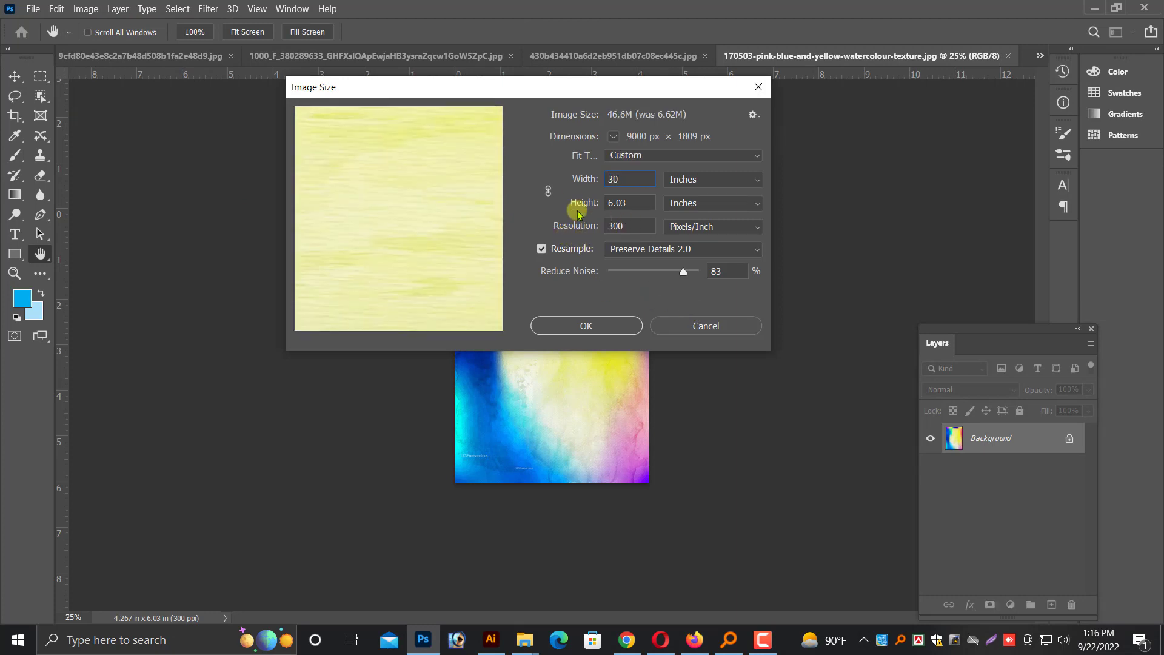
key(ctrl+a)
text(10)
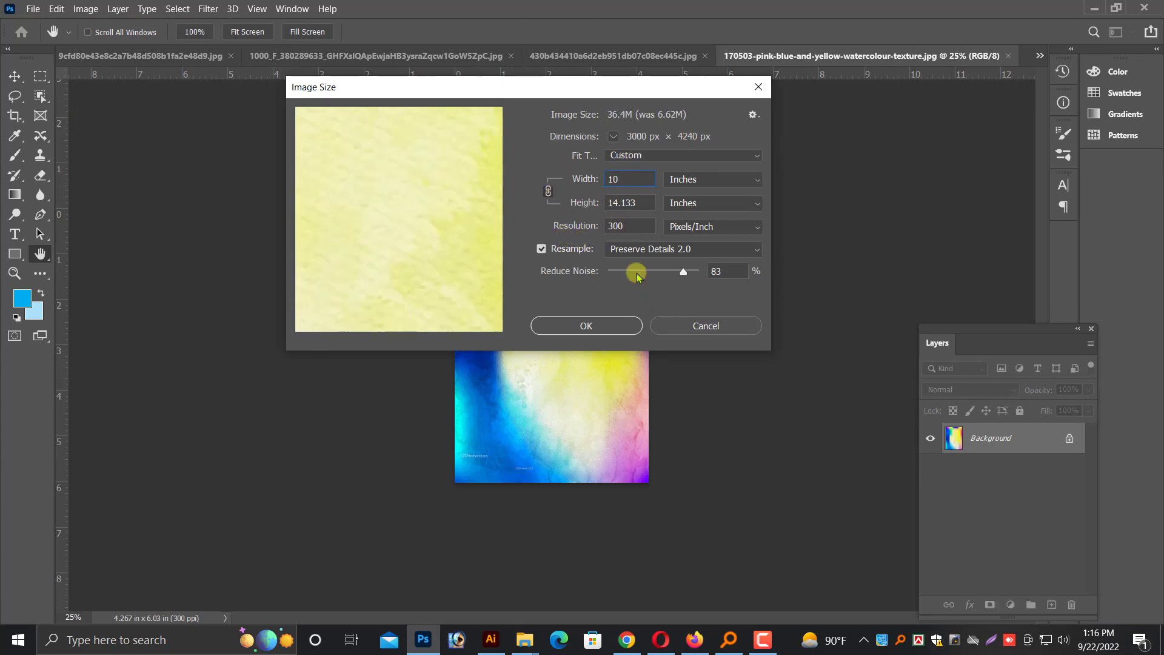
click(606, 325)
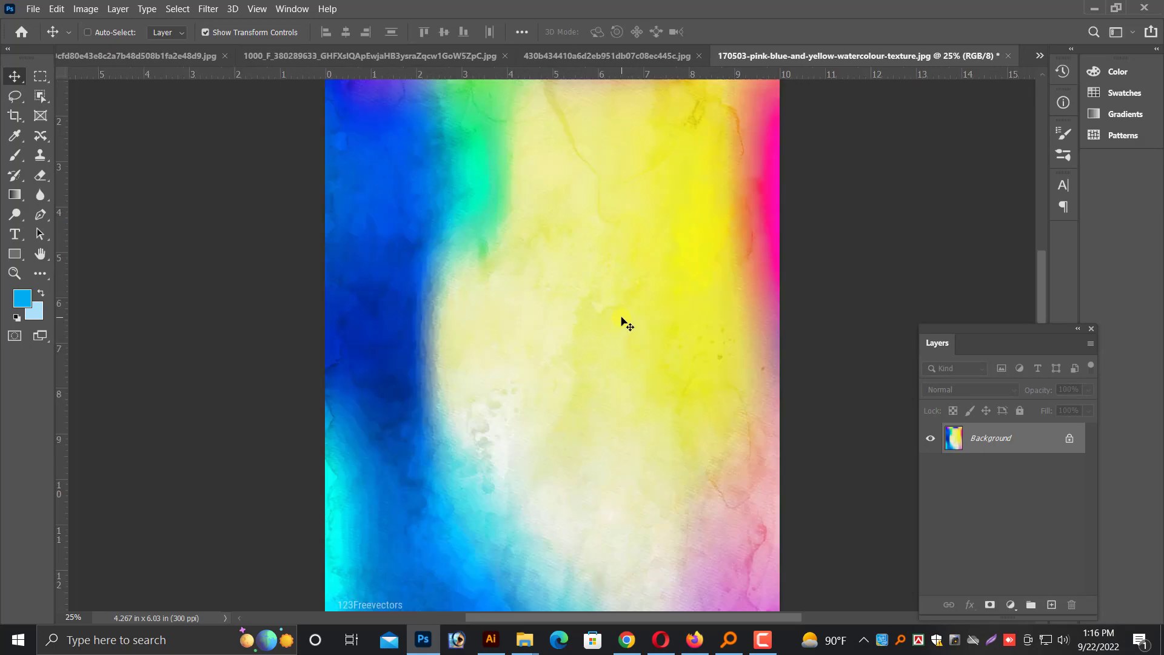
Cut the entire watercolour texture out of its image and close that document
key(ctrl+minus)
key(ctrl+minus)
key(ctrl+a)
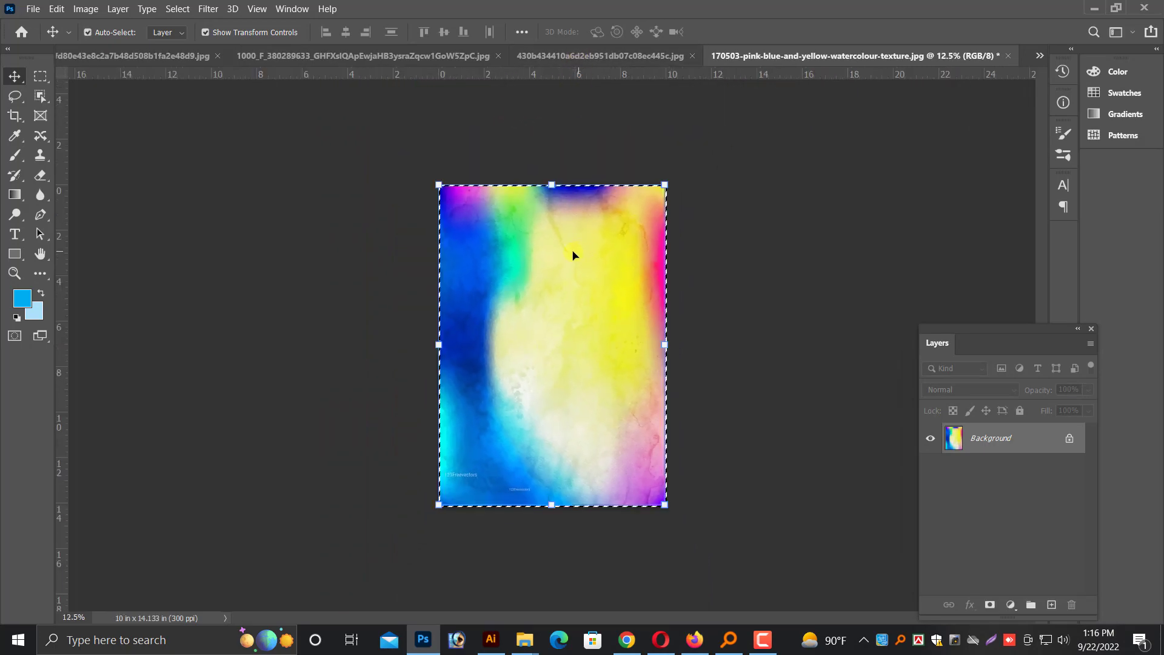
key(ctrl+x)
key(ctrl+w)
click(618, 252)
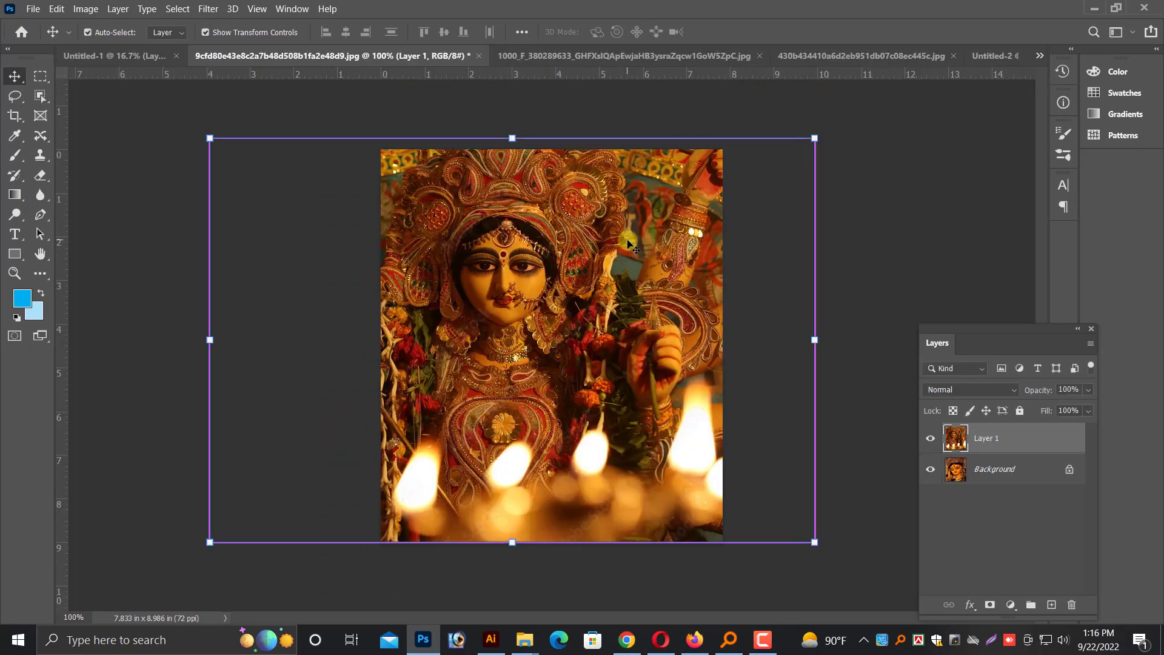
key(ctrl+v)
Copy the Durga photo into the light blue Untitled-2 document and close the photo's own file without saving
click(854, 56)
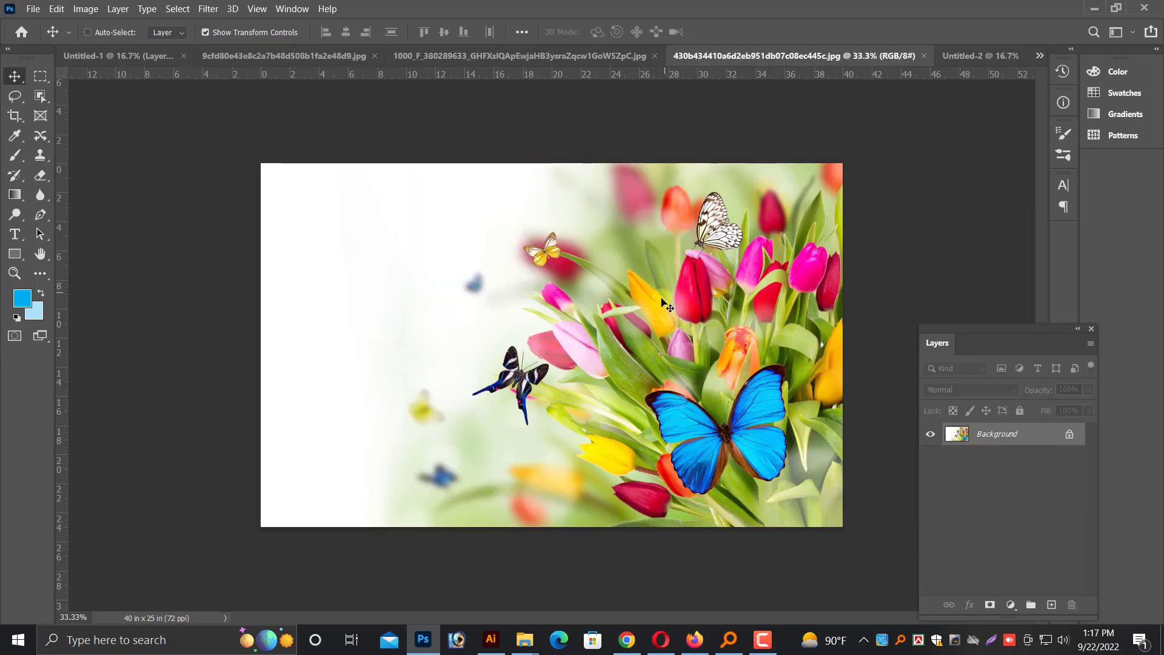
key(ctrl+Tab)
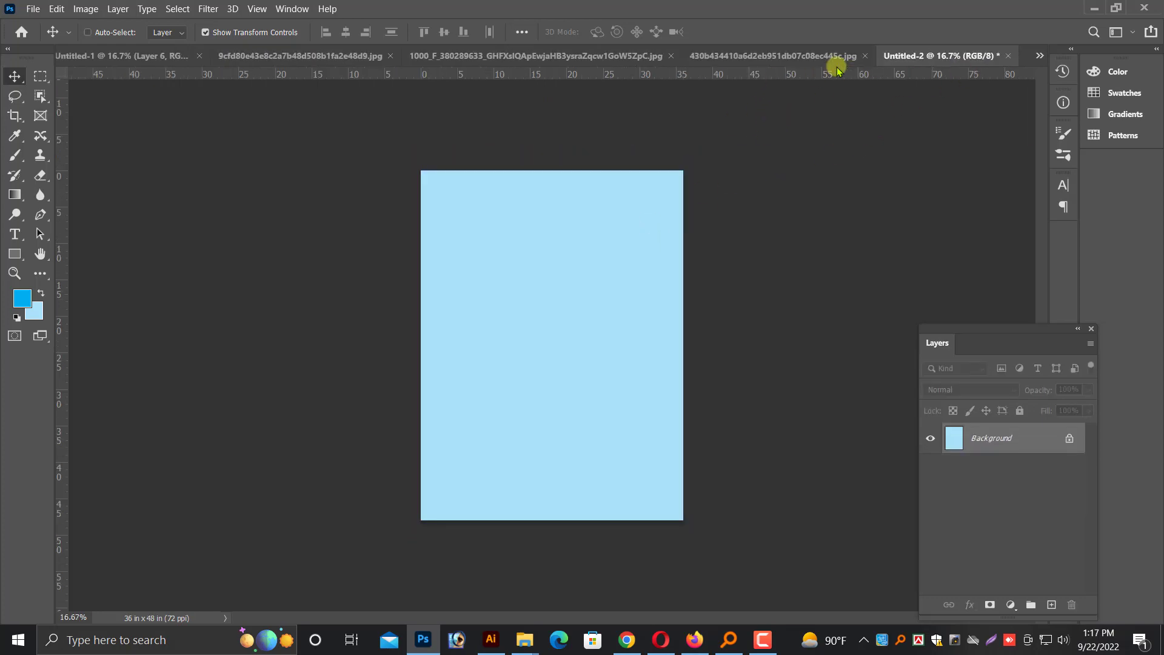
key(ctrl+shift+Tab)
key(ctrl+shift+Tab)
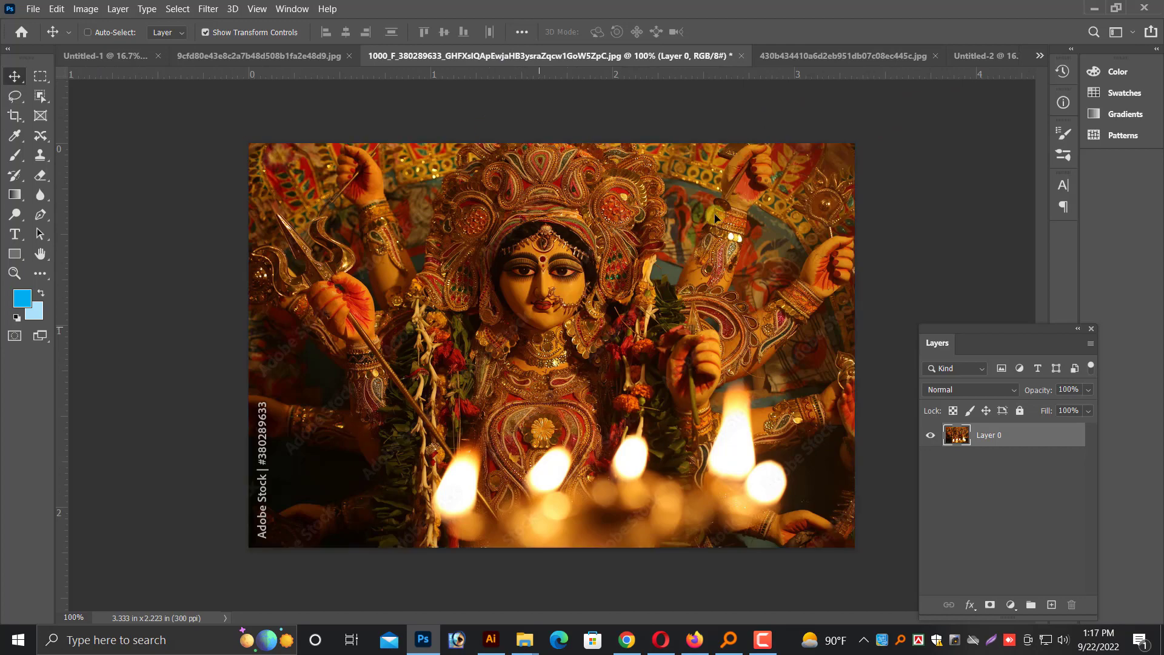
drag(715, 218, 995, 54)
drag(597, 309, 597, 308)
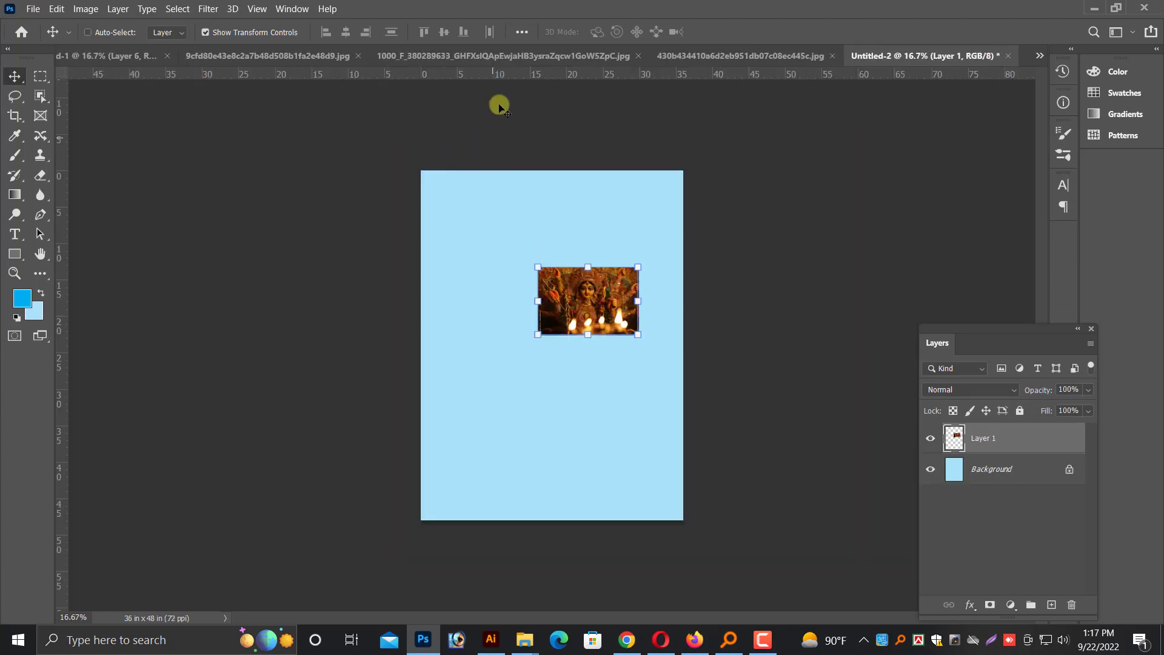
click(488, 55)
key(ctrl+w)
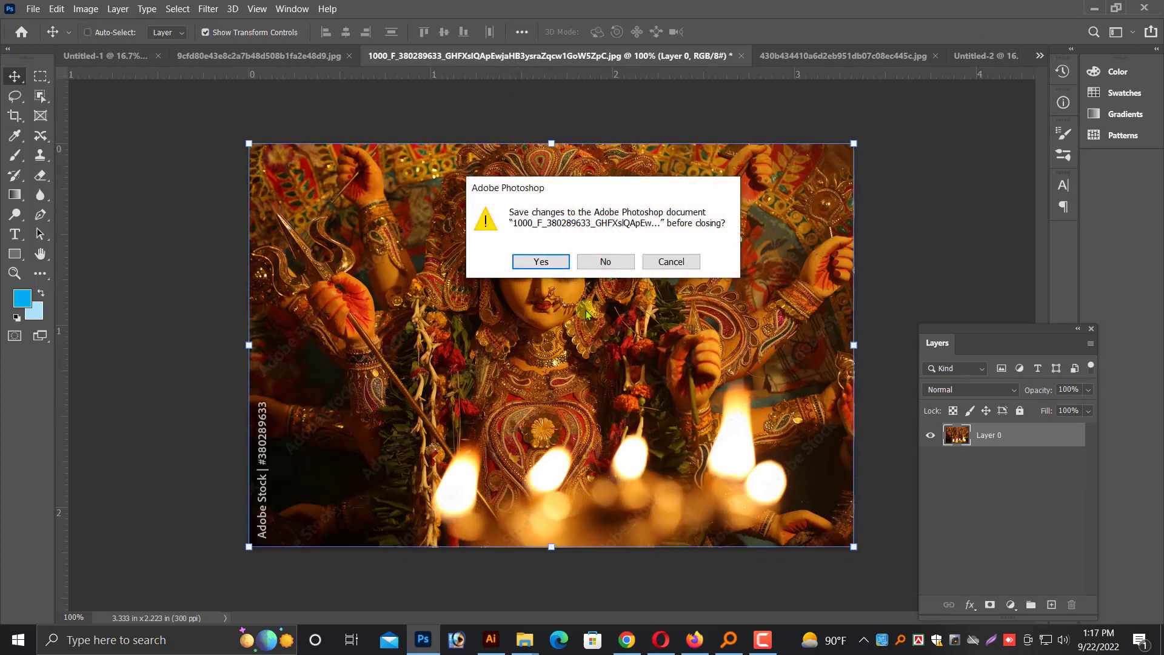
click(605, 261)
Move the Durga photo to the page's top-left corner and scale it proportionally to about 259% to span the page width
drag(587, 262, 485, 175)
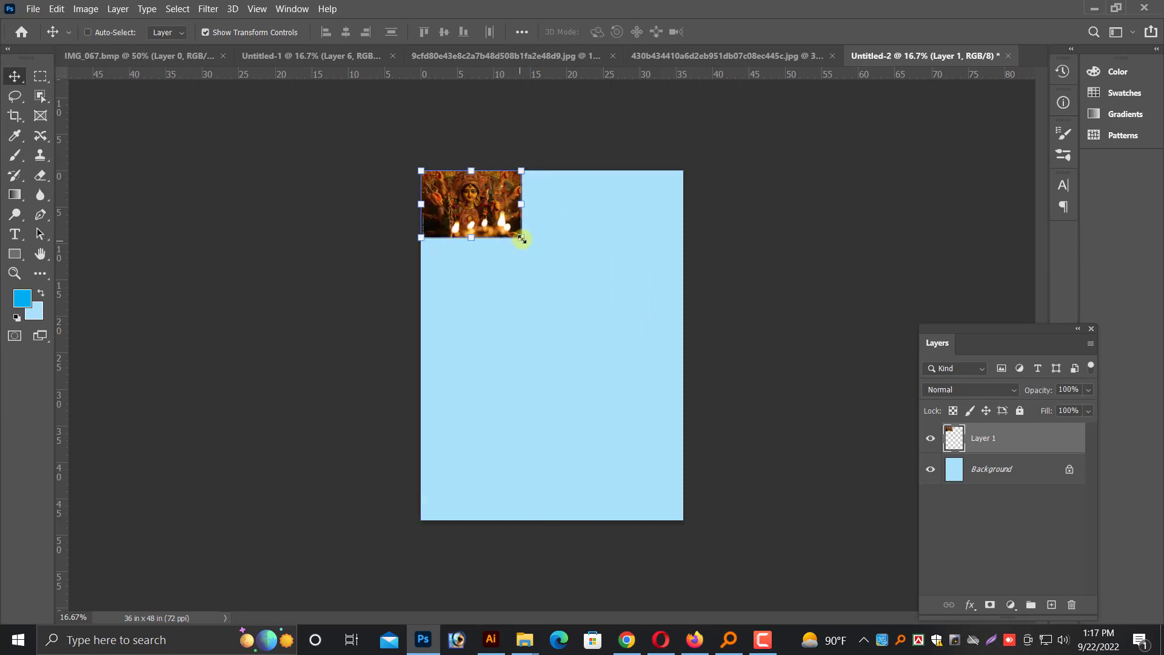
drag(522, 238, 696, 328)
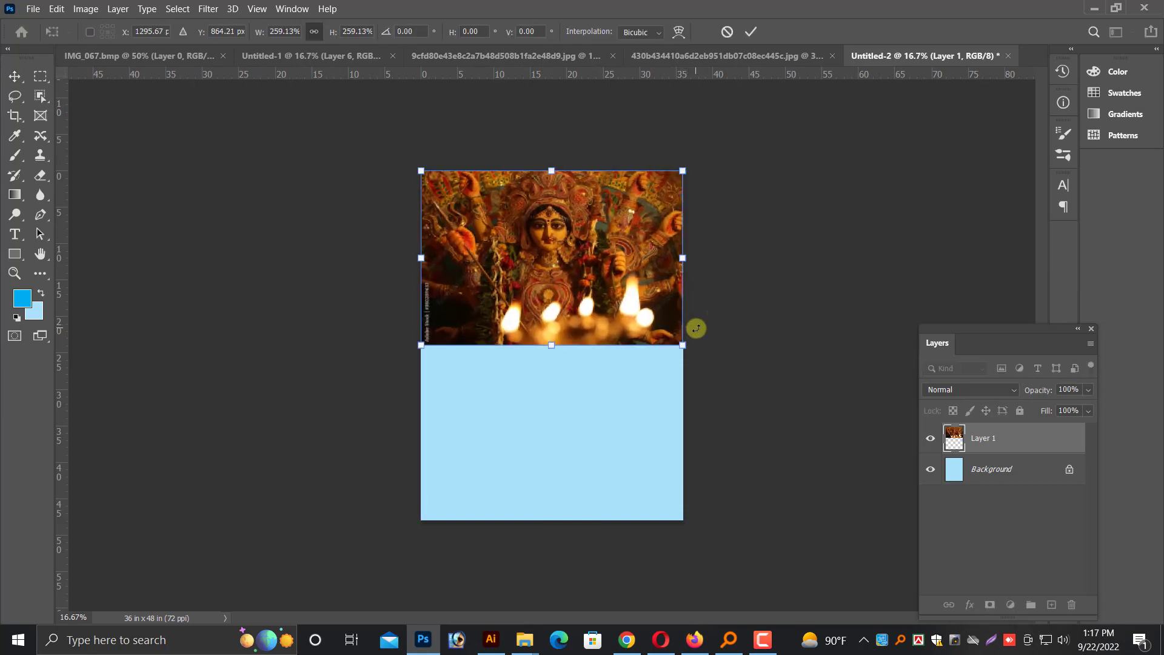
key(Return)
key(ctrl+plus)
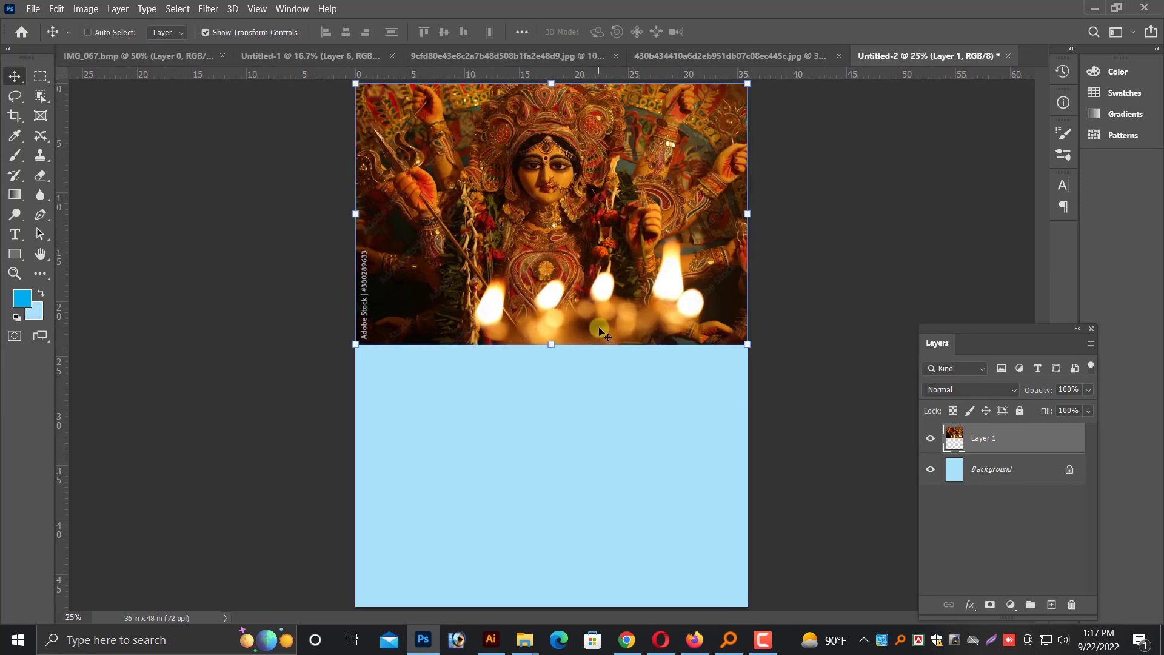
drag(562, 269, 561, 276)
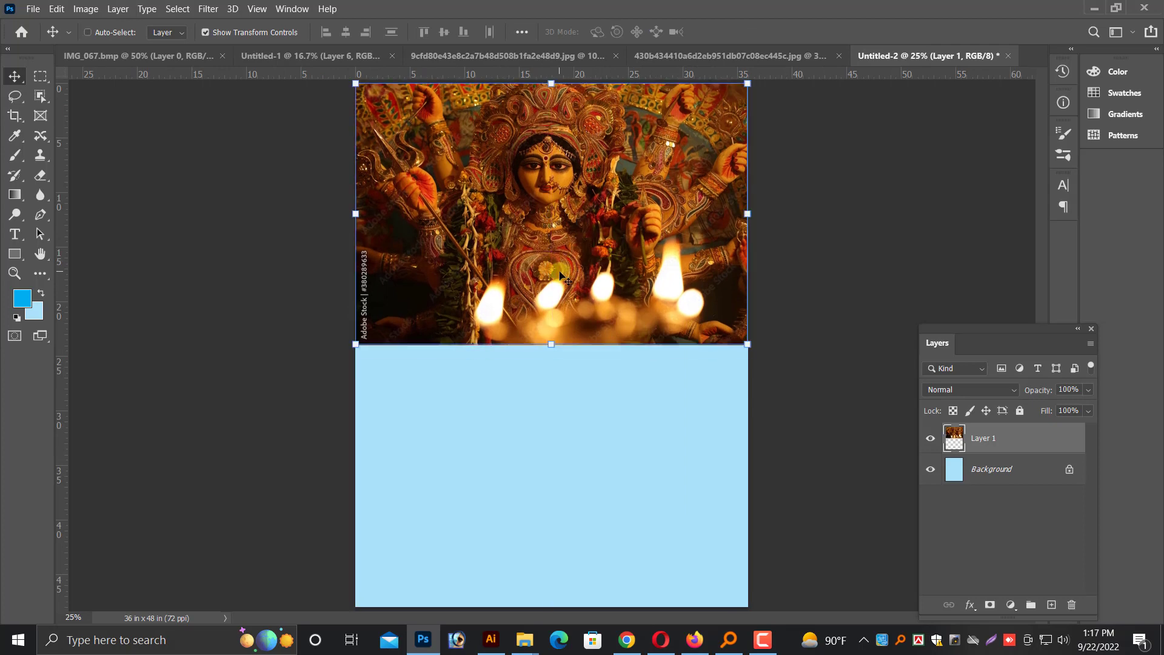
right_click(571, 421)
click(588, 430)
right_click(561, 289)
click(569, 299)
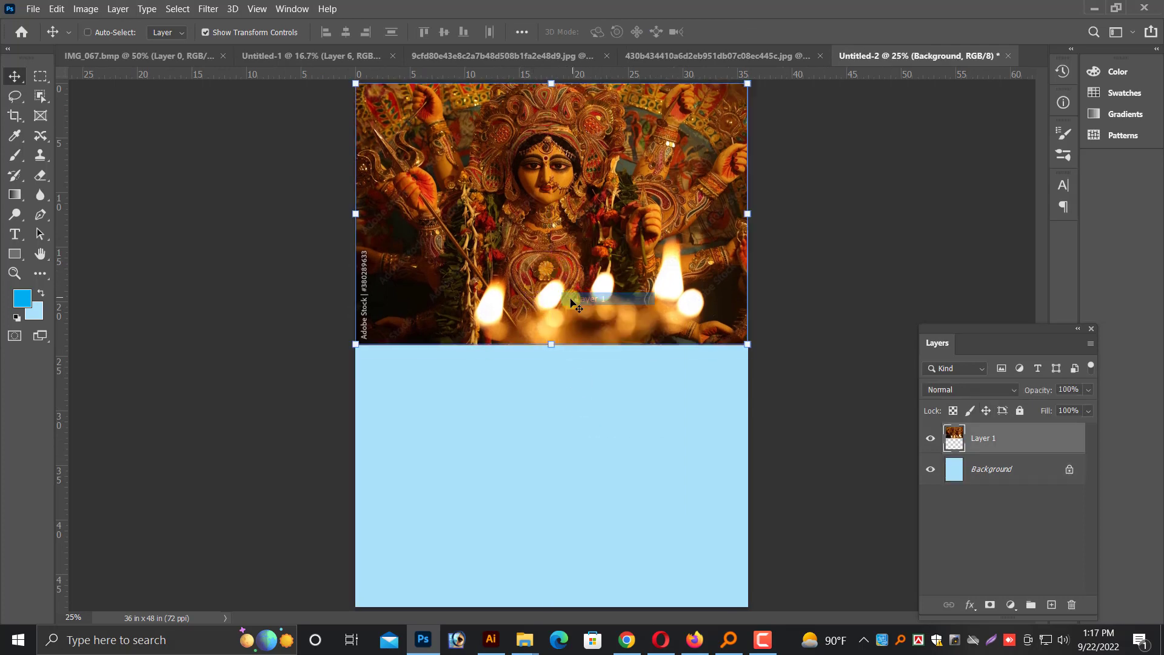
Copy the cut-out portrait of the man from Untitled-1 into the Untitled-2 poster document
click(309, 55)
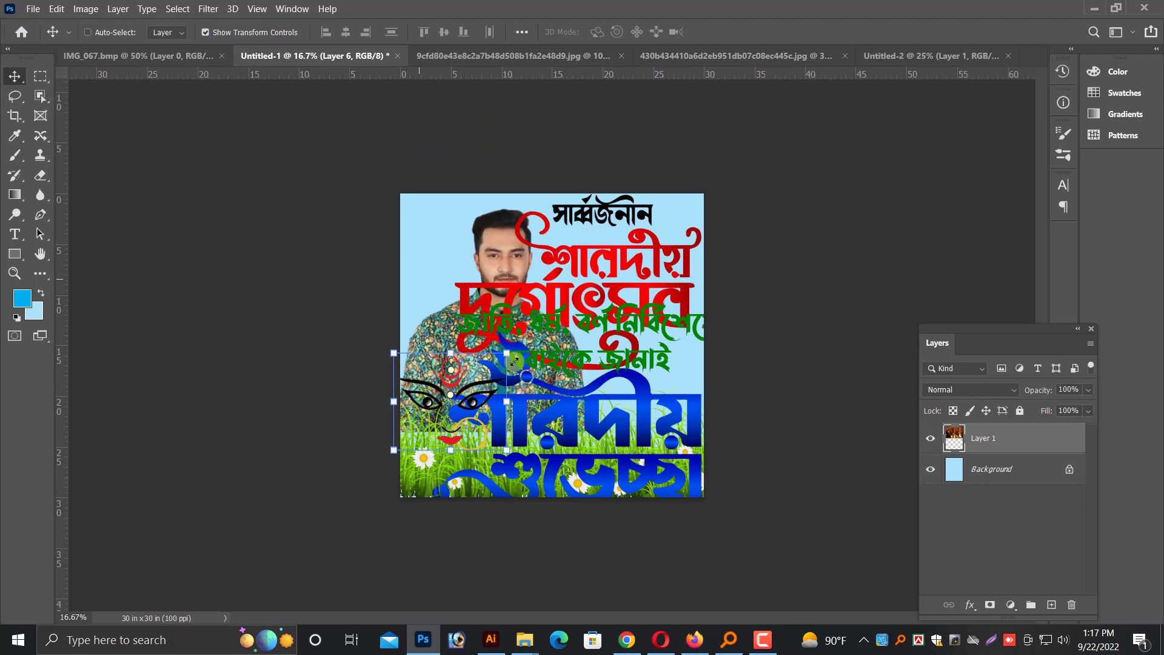
right_click(492, 252)
click(503, 259)
drag(505, 255, 780, 61)
drag(911, 58, 520, 435)
Scale the man's portrait down and place it in the page's lower left corner, below the Durga photo
key(ctrl+minus)
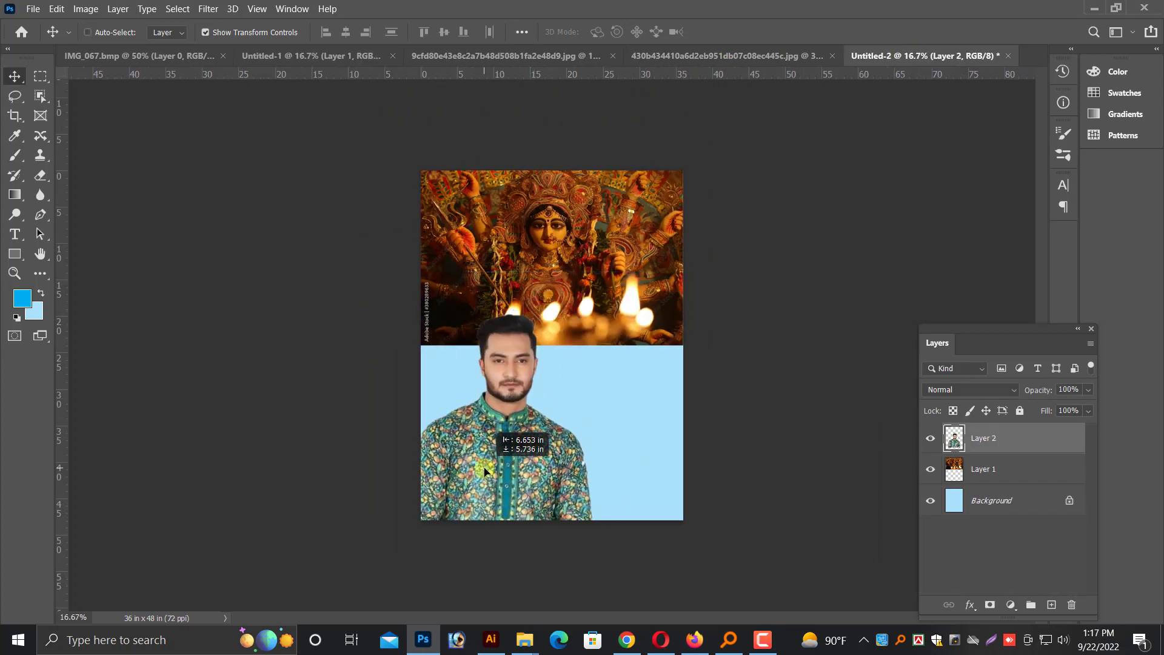
key(ctrl+t)
drag(593, 313, 559, 358)
drag(479, 460, 477, 480)
drag(558, 373, 569, 360)
key(Return)
key(ctrl+plus)
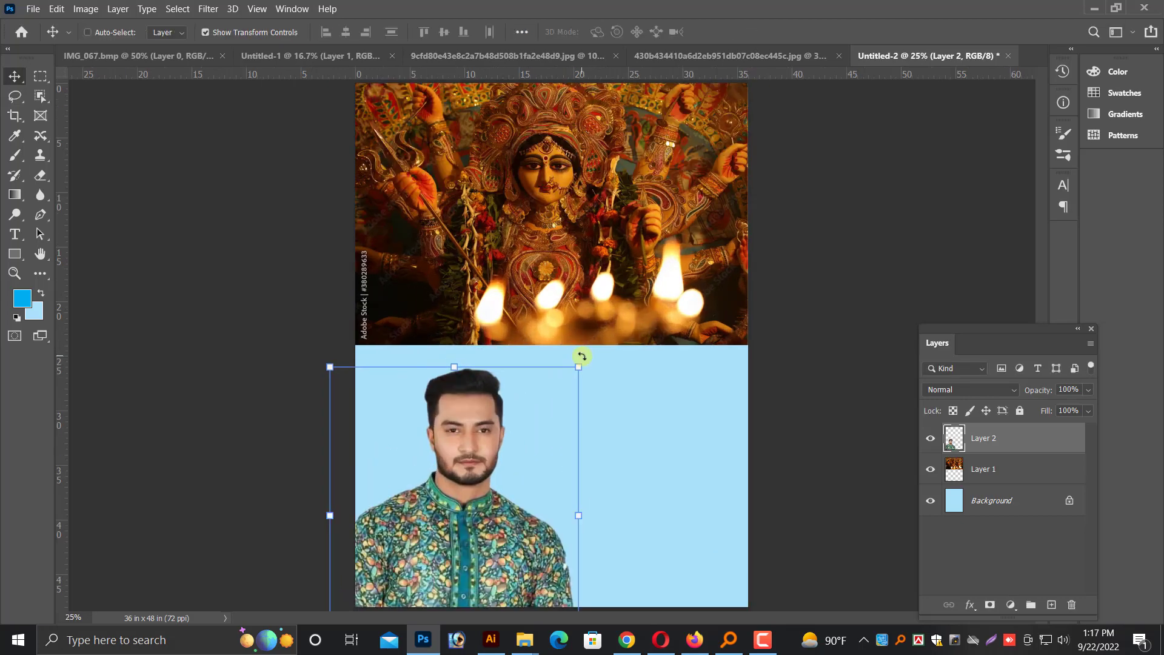
Fill the Background layer with white, picking white as the colour and making it the background colour
right_click(625, 422)
click(642, 428)
click(22, 298)
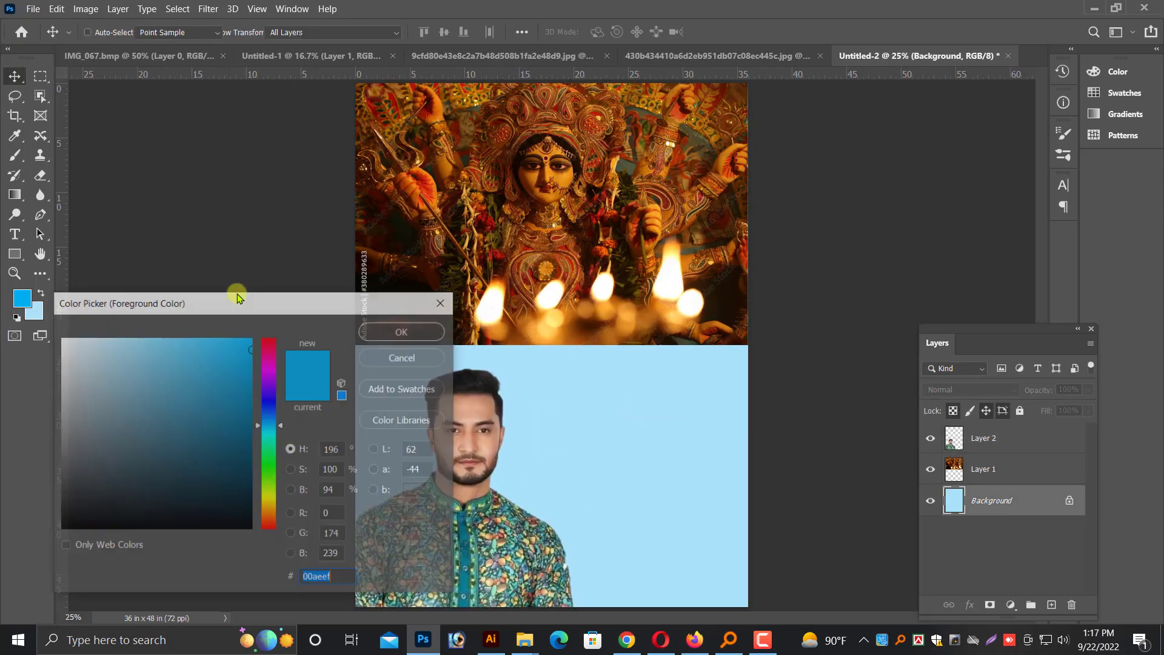
drag(67, 343, 2, 297)
key(Return)
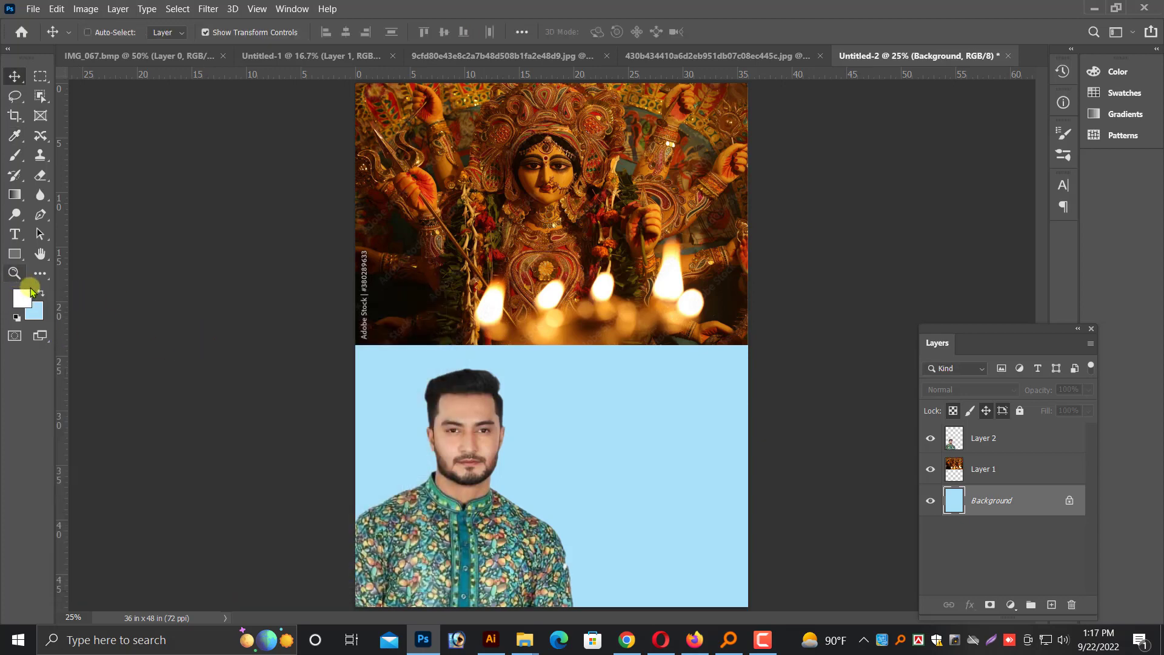
click(42, 293)
key(ctrl+BackSpace)
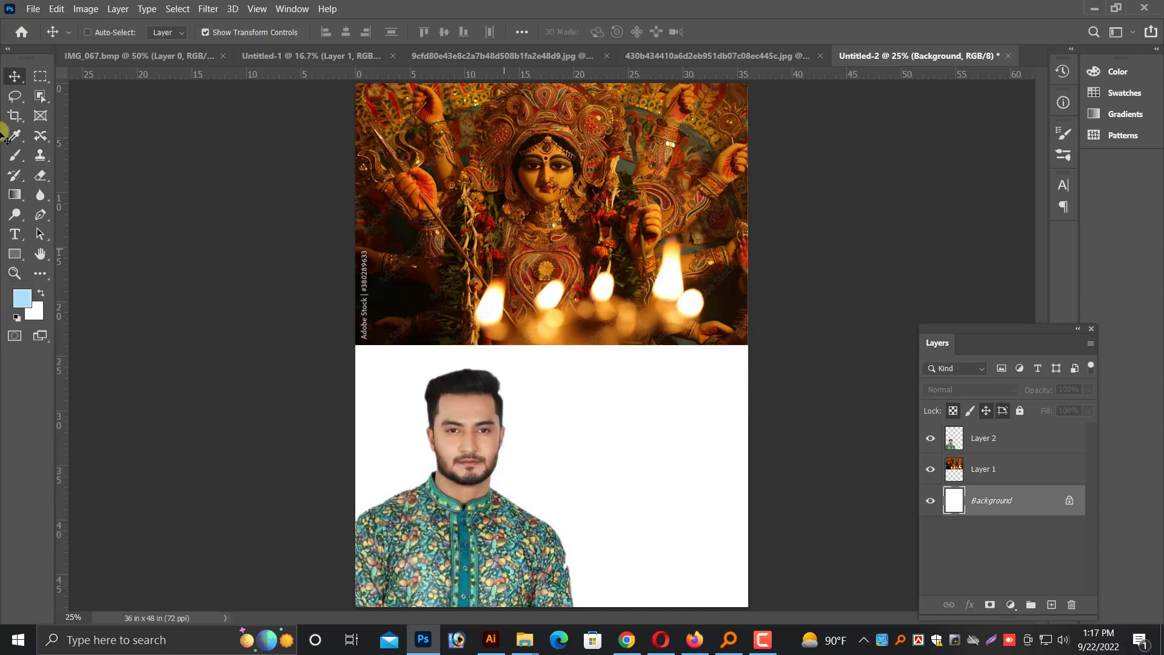
Erase the lower edge and lower left area of the Durga photo with a soft 1300 px eraser, fading it into white
ctrl+click(563, 189)
click(40, 175)
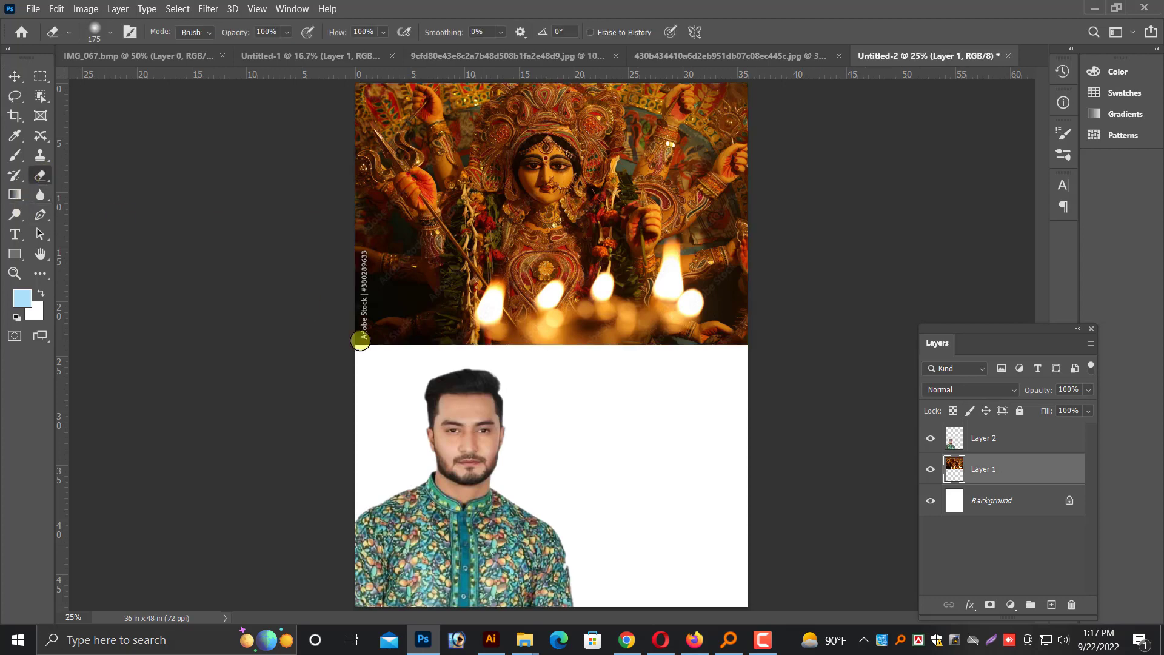
key(bracketright)
key(bracketright)
key(bracketright)
key(bracketright)
key(bracketright)
key(bracketright)
key(bracketright)
key(bracketright)
key(bracketright)
mouse_move(309, 392)
mouse_down()
mouse_move(879, 397)
mouse_move(588, 382)
mouse_move(247, 412)
mouse_move(311, 304)
mouse_move(335, 336)
mouse_move(321, 321)
mouse_move(780, 413)
mouse_up()
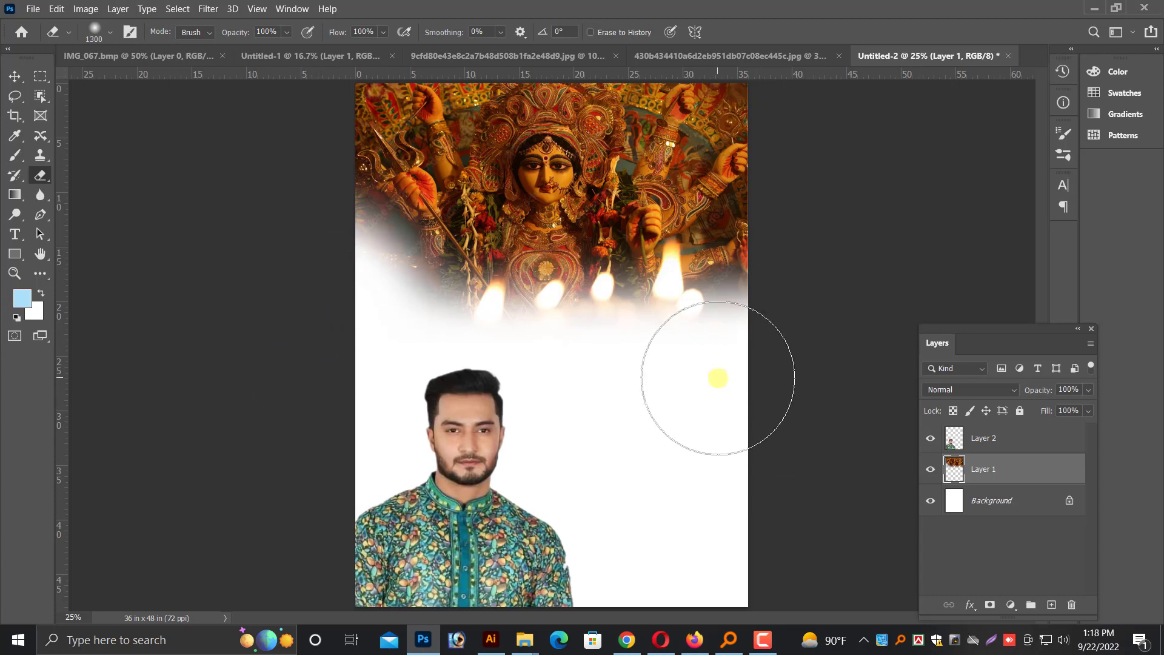
key(ctrl+minus)
key(ctrl+plus)
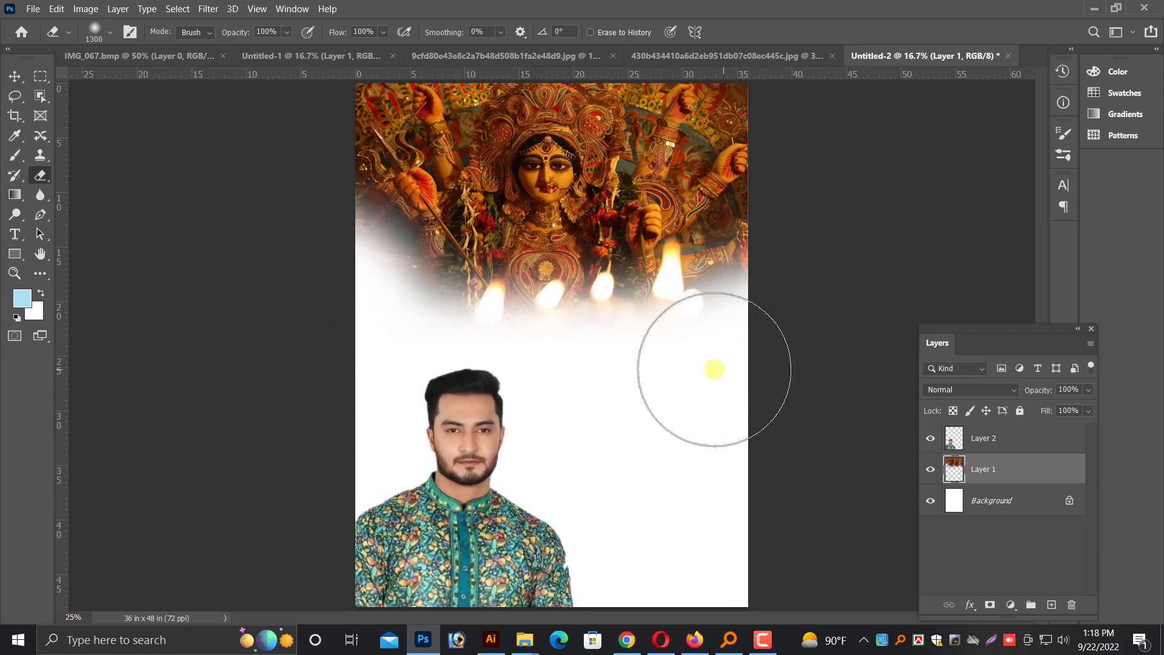
Activate the Move tool and select the white Background layer of the Untitled-2 poster
click(15, 75)
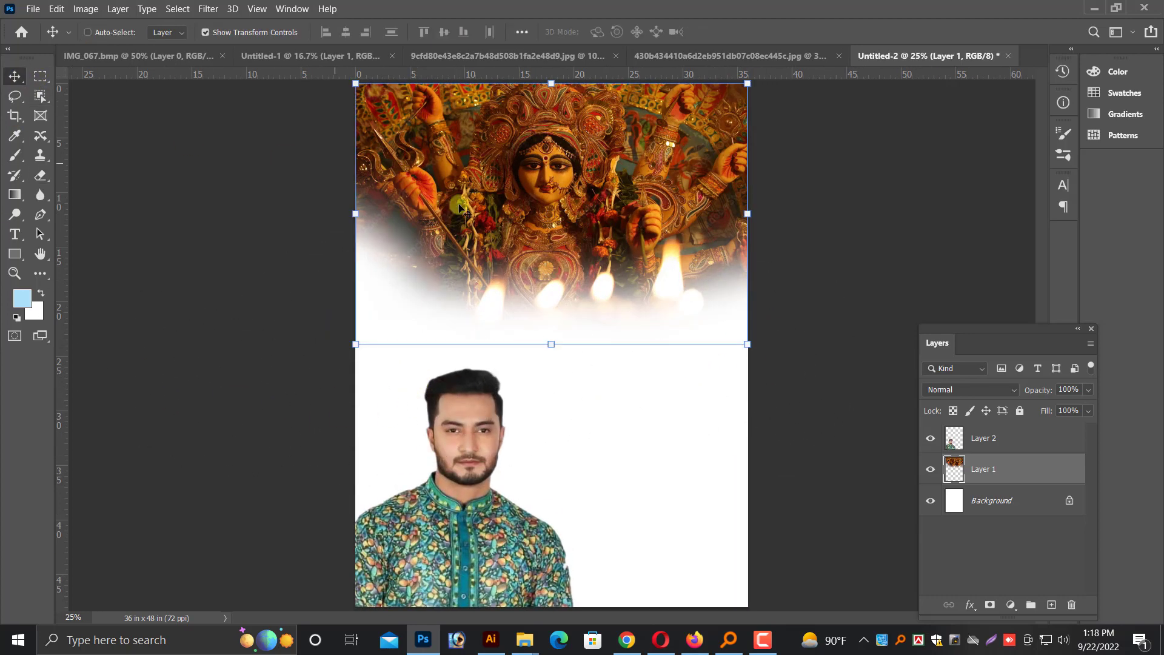
click(663, 53)
drag(685, 288, 673, 422)
right_click(666, 421)
click(680, 429)
right_click(623, 420)
click(647, 426)
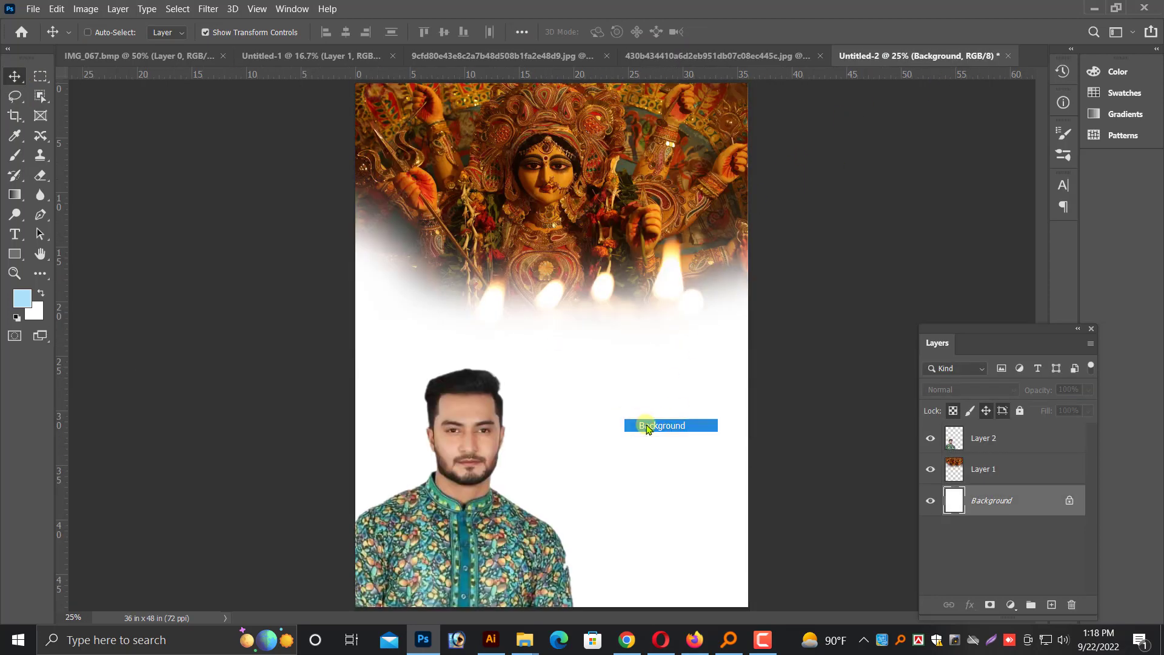
Switch to Illustrator, ungroup the orange Navratri artwork, and undo the trial move of its background
click(492, 640)
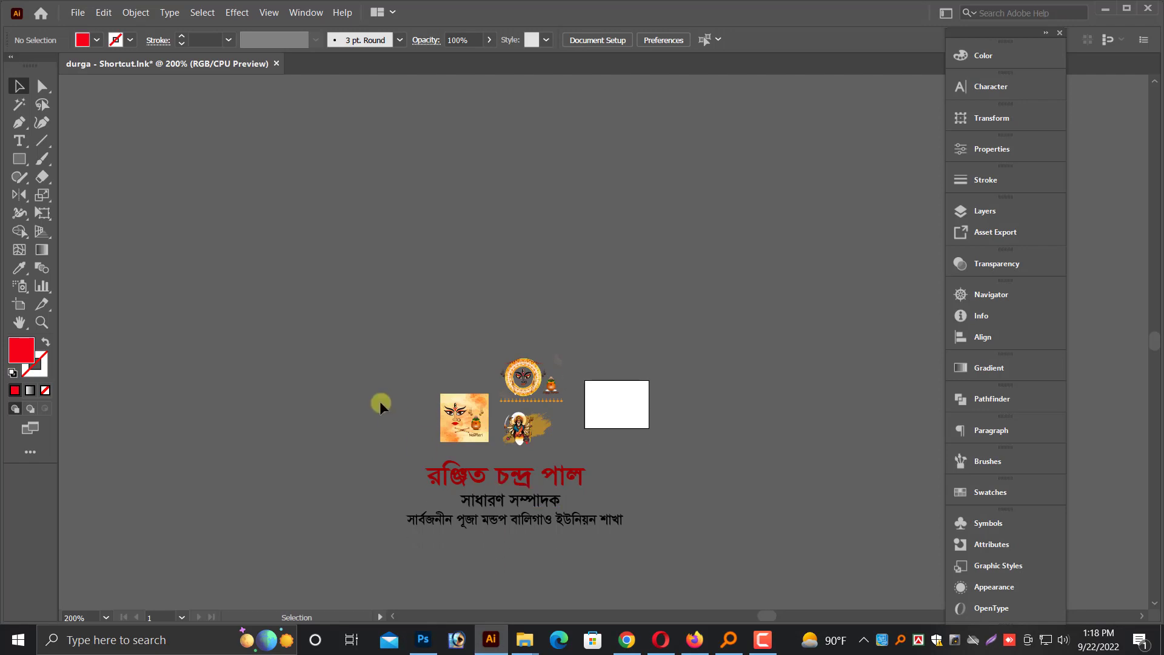
scroll(608, 471, up, 5)
click(678, 367)
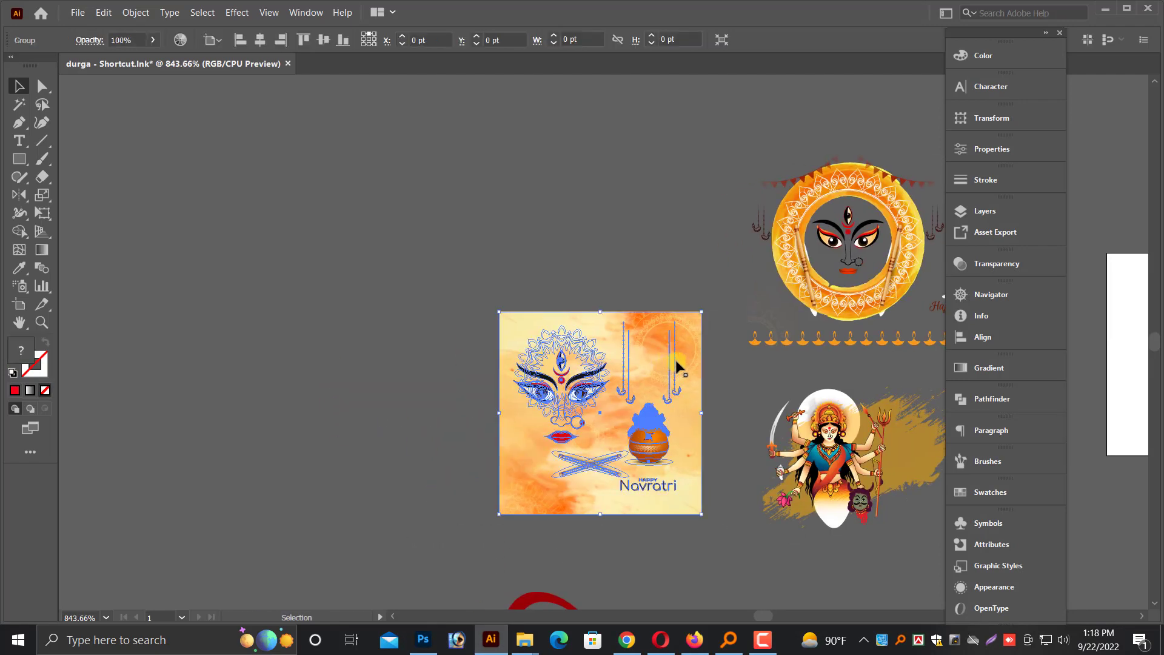
right_click(660, 345)
click(700, 449)
drag(670, 341, 368, 318)
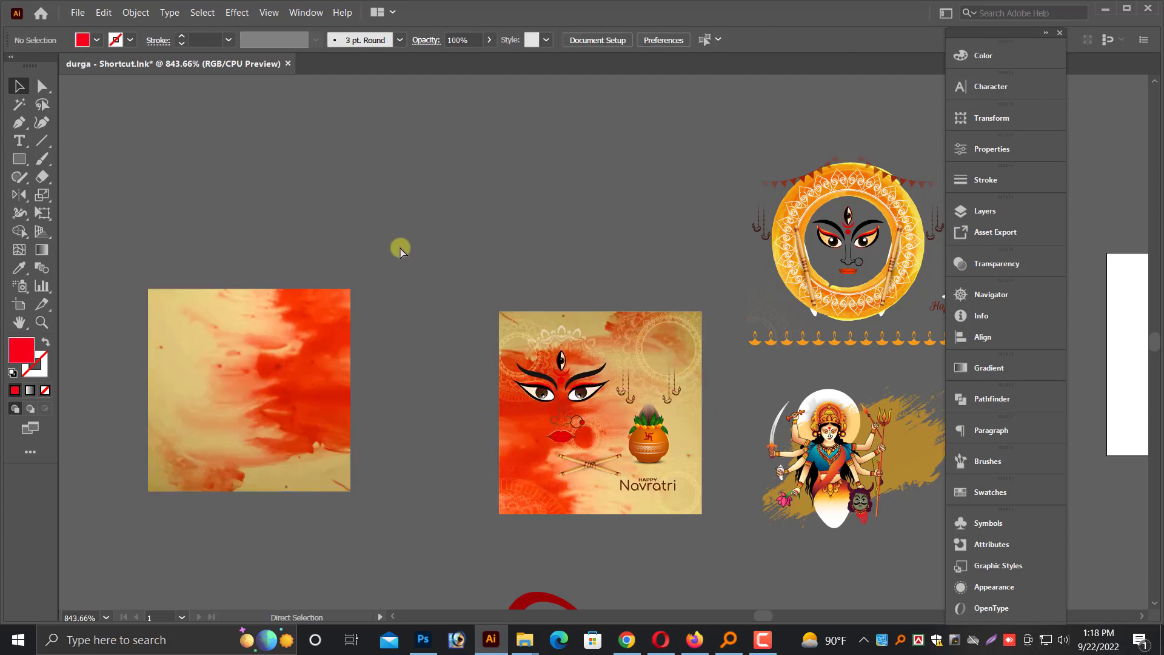
key(ctrl+z)
Delete the goddess face, the clay pot and the Happy Navratri text from the orange artwork
click(546, 389)
key(Delete)
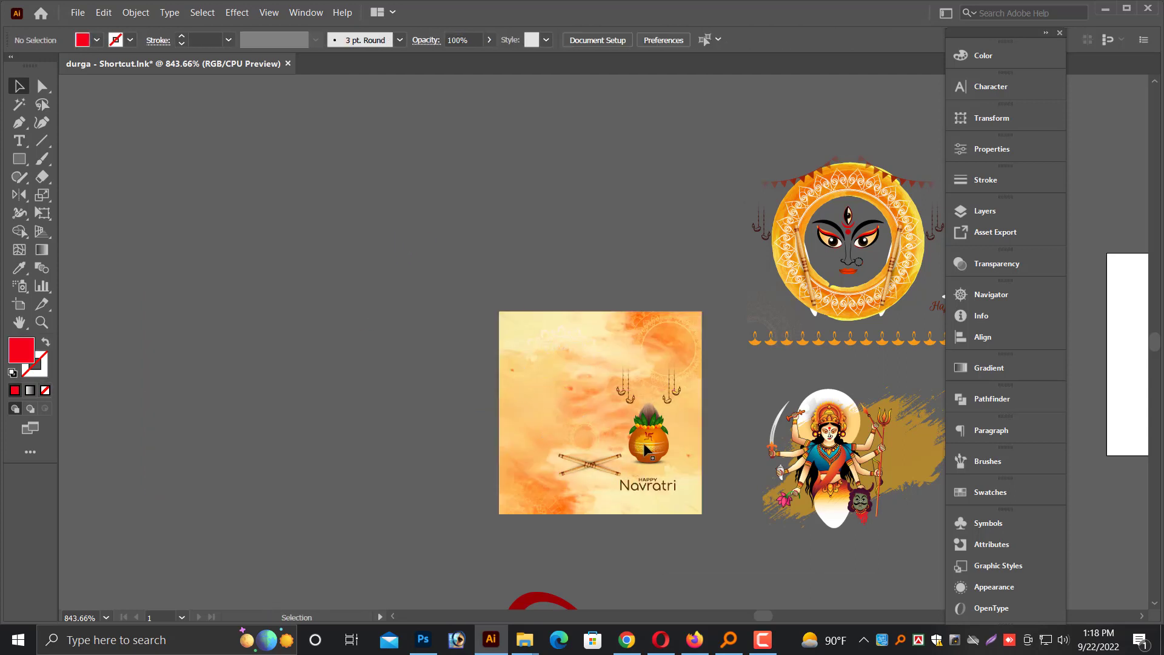
click(644, 445)
click(598, 428)
click(631, 449)
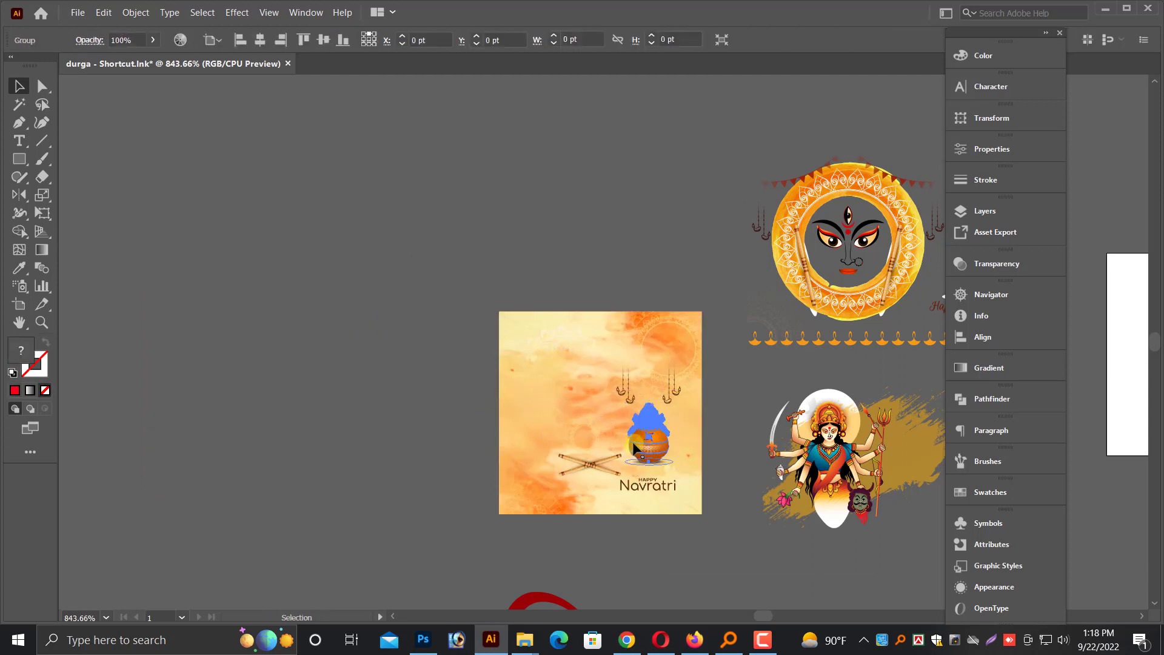
key(Delete)
click(592, 472)
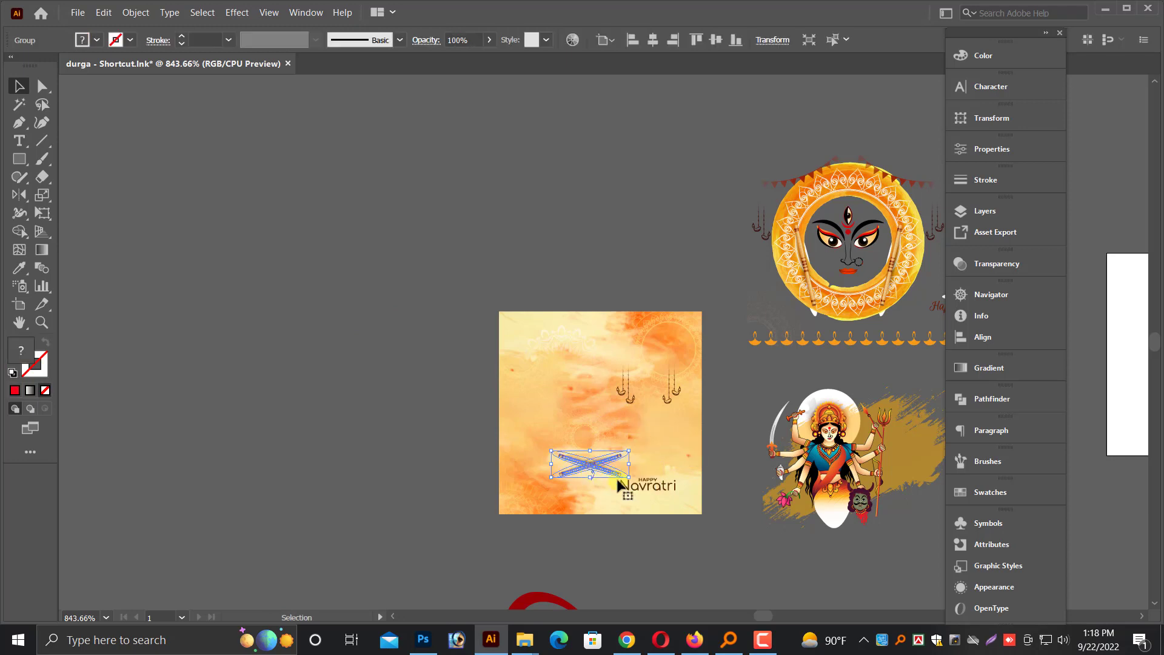
click(654, 486)
key(Delete)
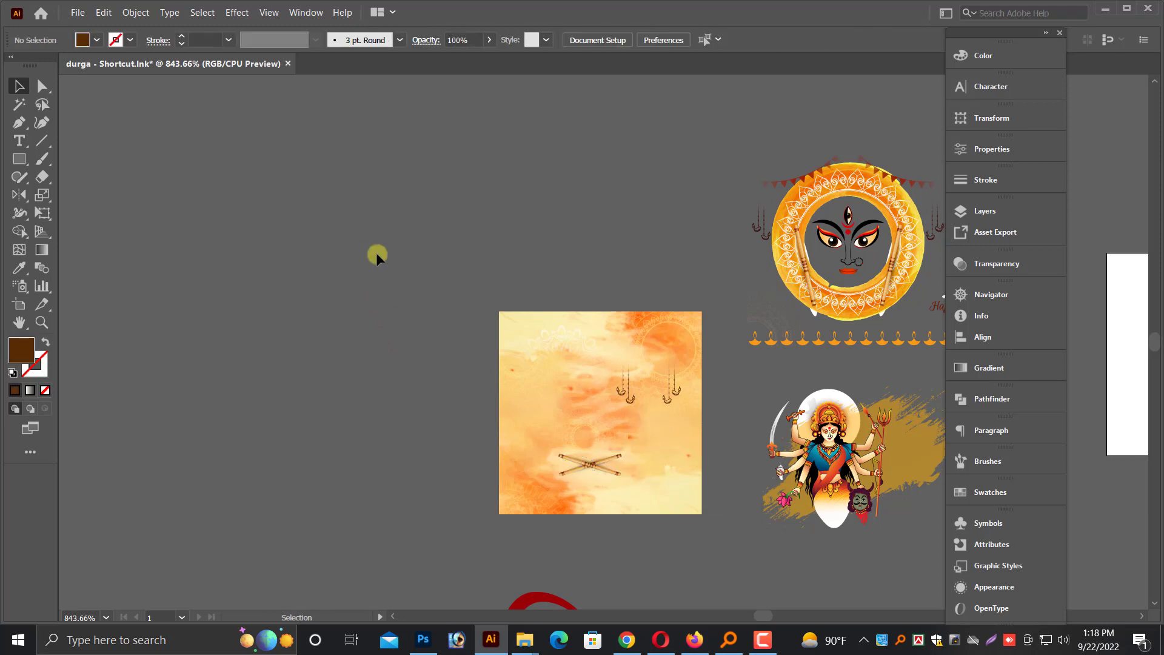
Group the remaining parts of the orange artwork and cut the group from the canvas
drag(357, 262, 721, 542)
key(ctrl+g)
click(655, 534)
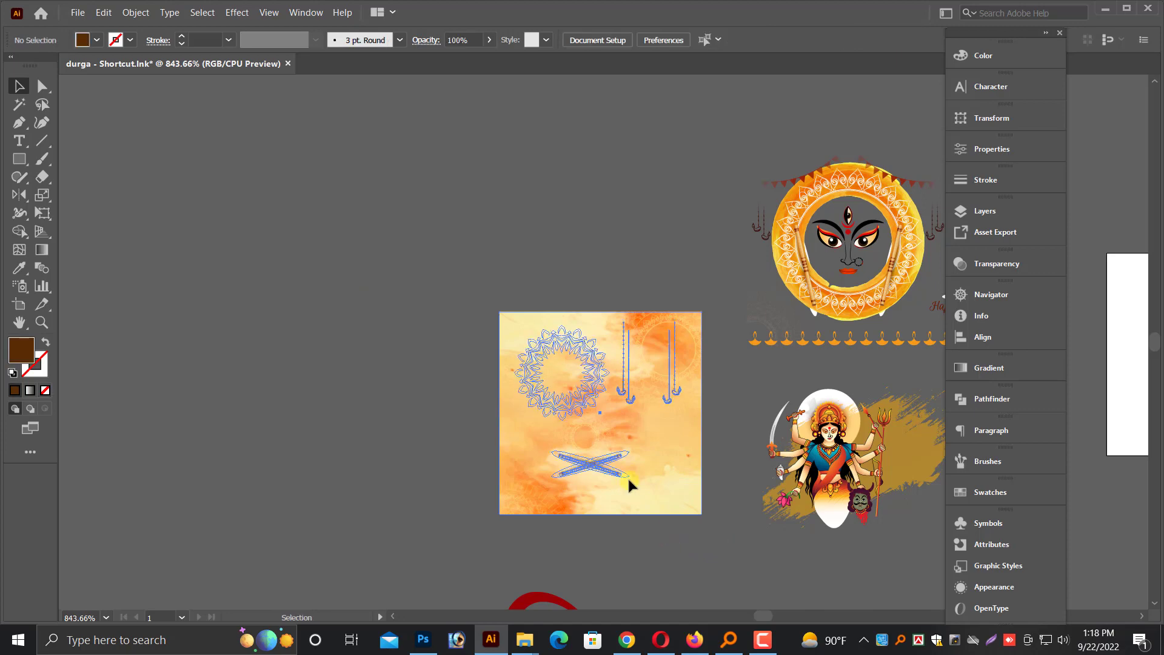
click(630, 484)
key(Delete)
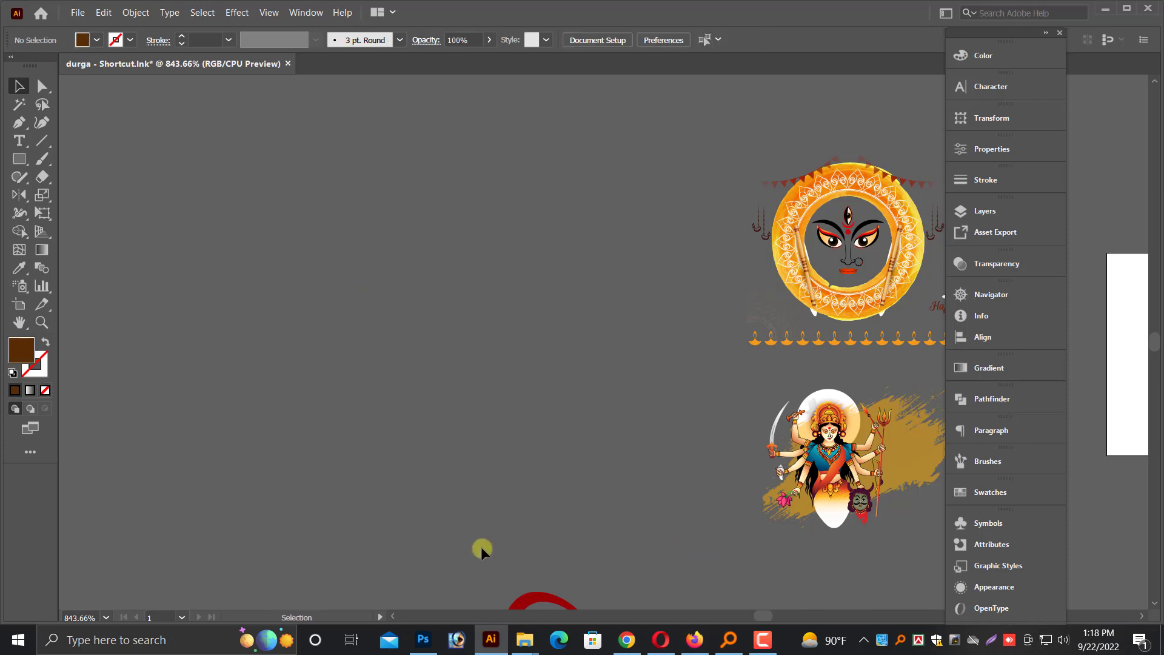
Switch to Photoshop, try to paste the cut artwork into the poster, and remove the pasted layer
click(423, 640)
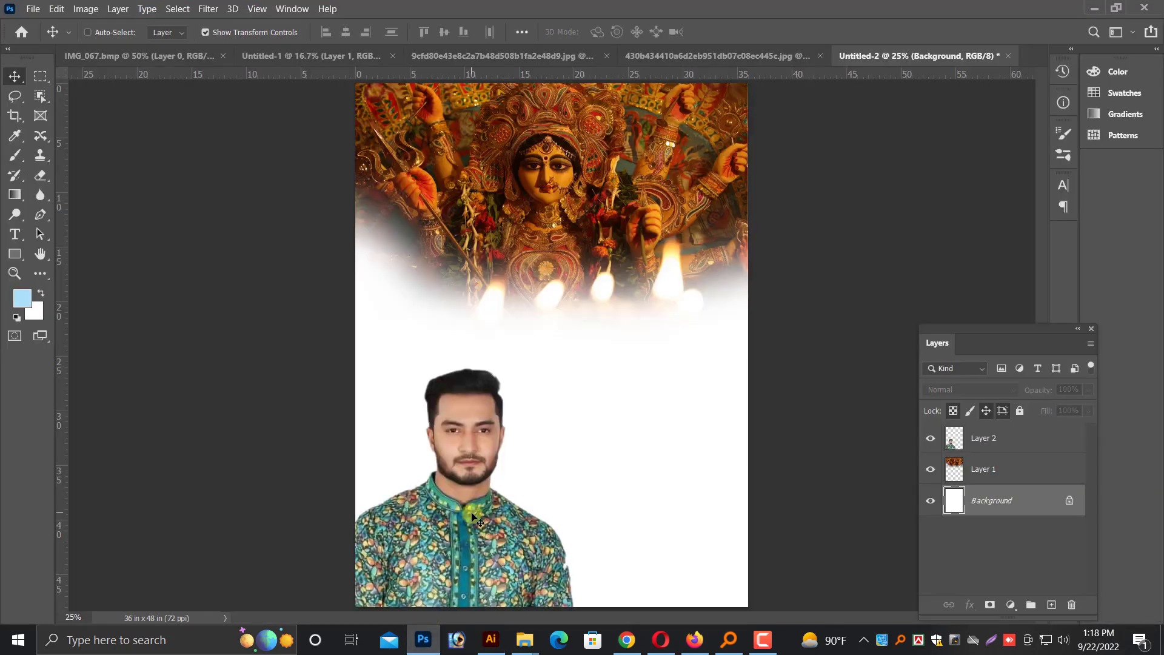
key(ctrl+v)
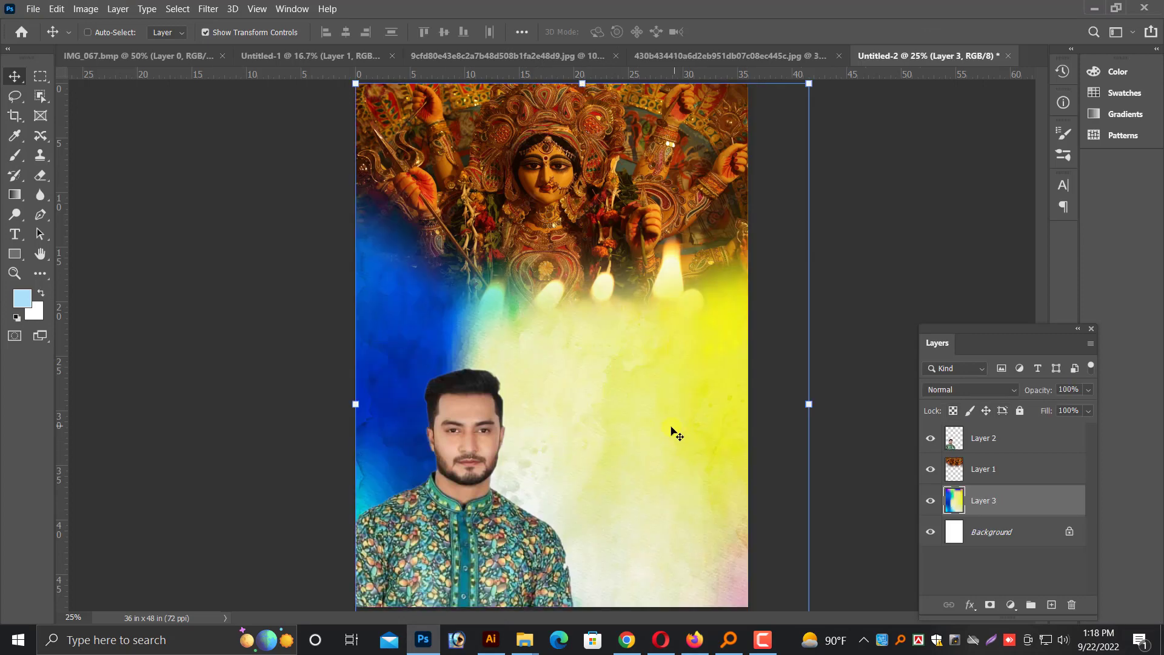
key(Delete)
Restore the cut orange artwork in Illustrator and paste it above the poster's Background layer in Photoshop as a vector smart object
click(491, 639)
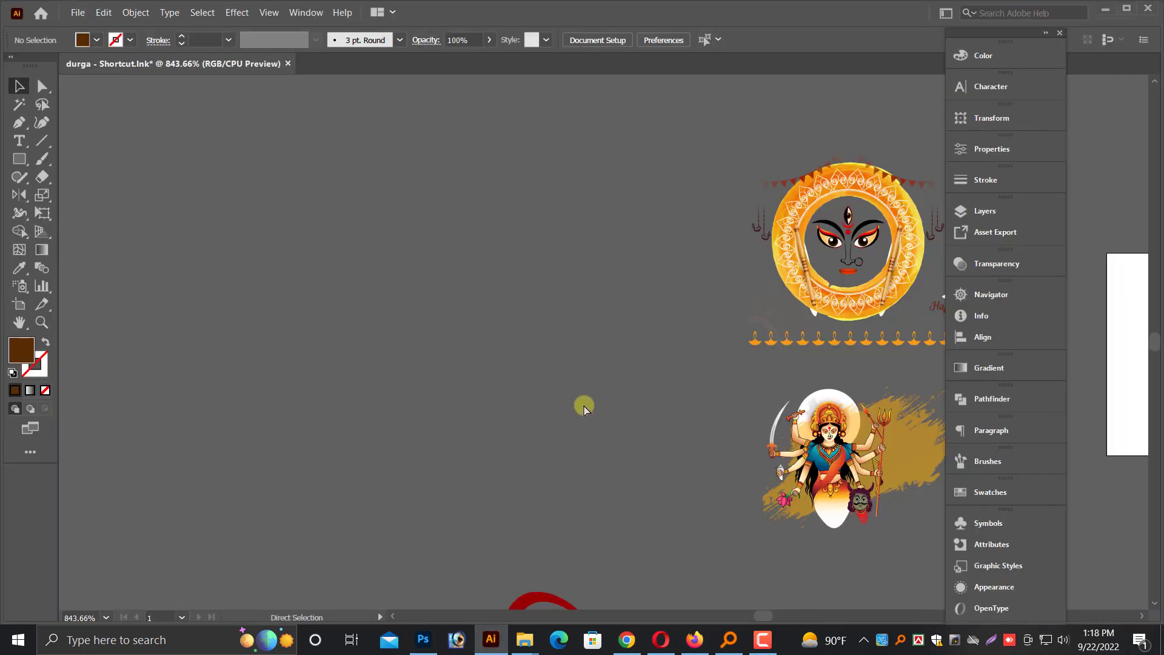
click(423, 640)
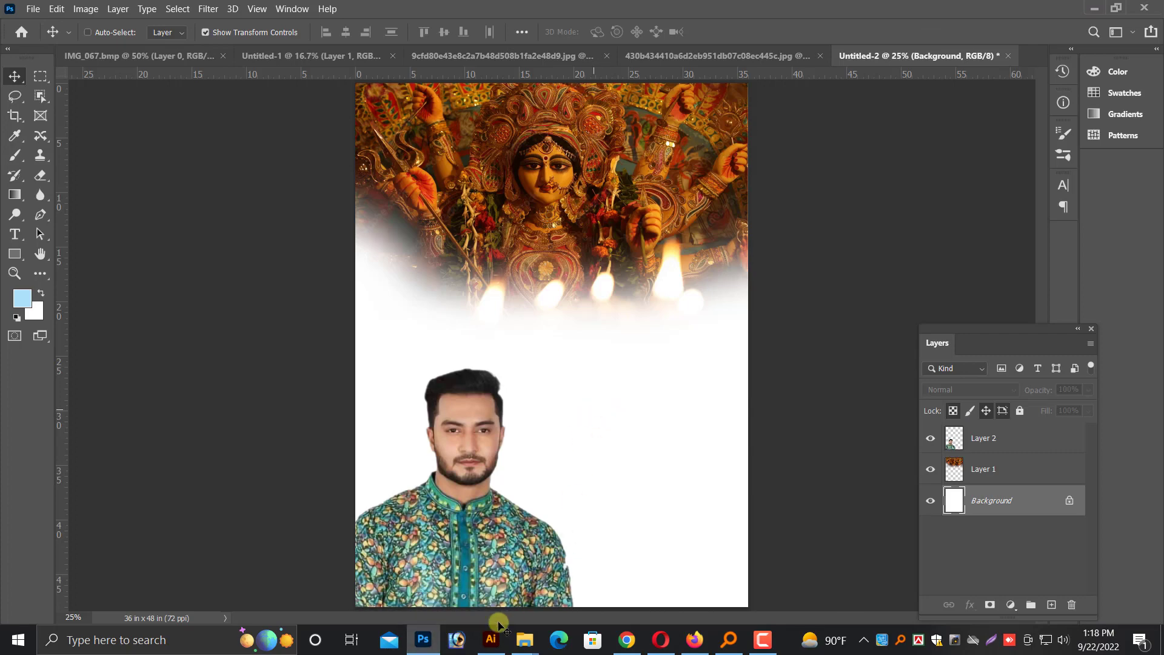
click(491, 640)
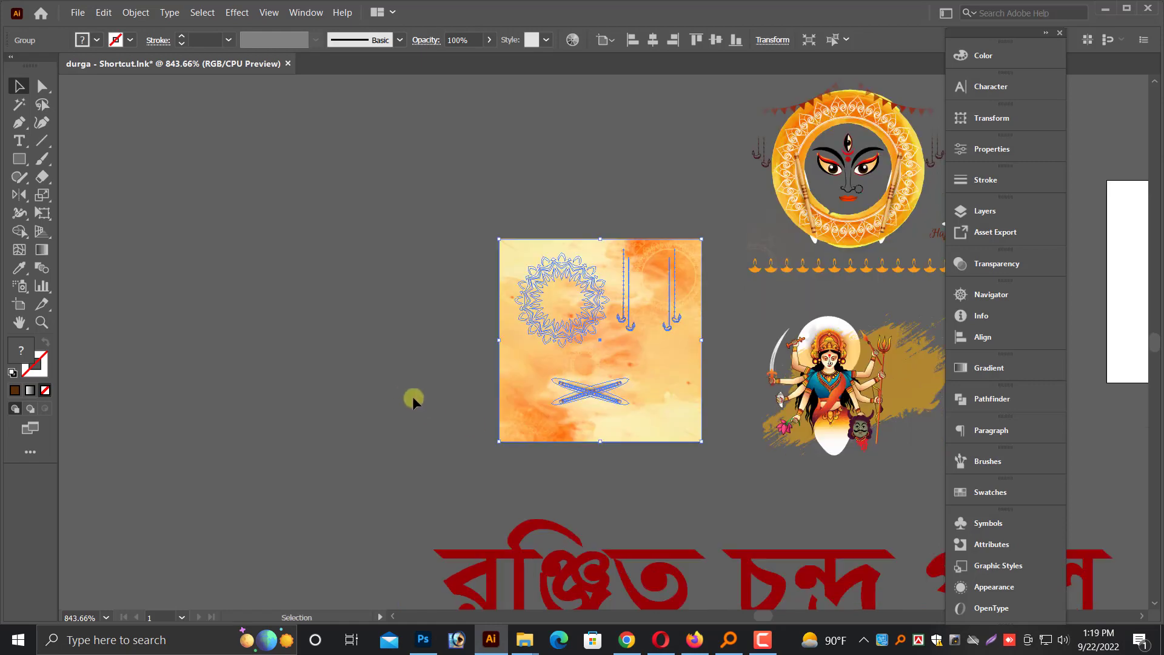
click(419, 456)
click(423, 639)
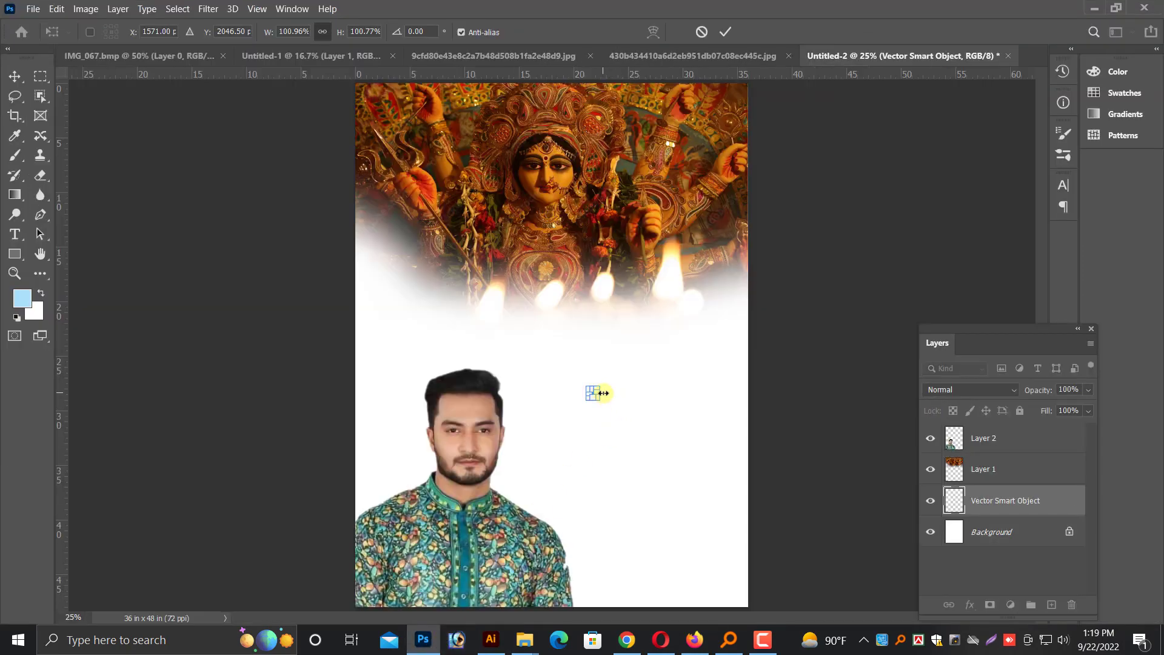
Enlarge the pasted orange artwork to about 9861% and position it to fill the white area behind the photo and portrait
drag(600, 393, 911, 400)
drag(762, 399, 423, 317)
key(ctrl+minus)
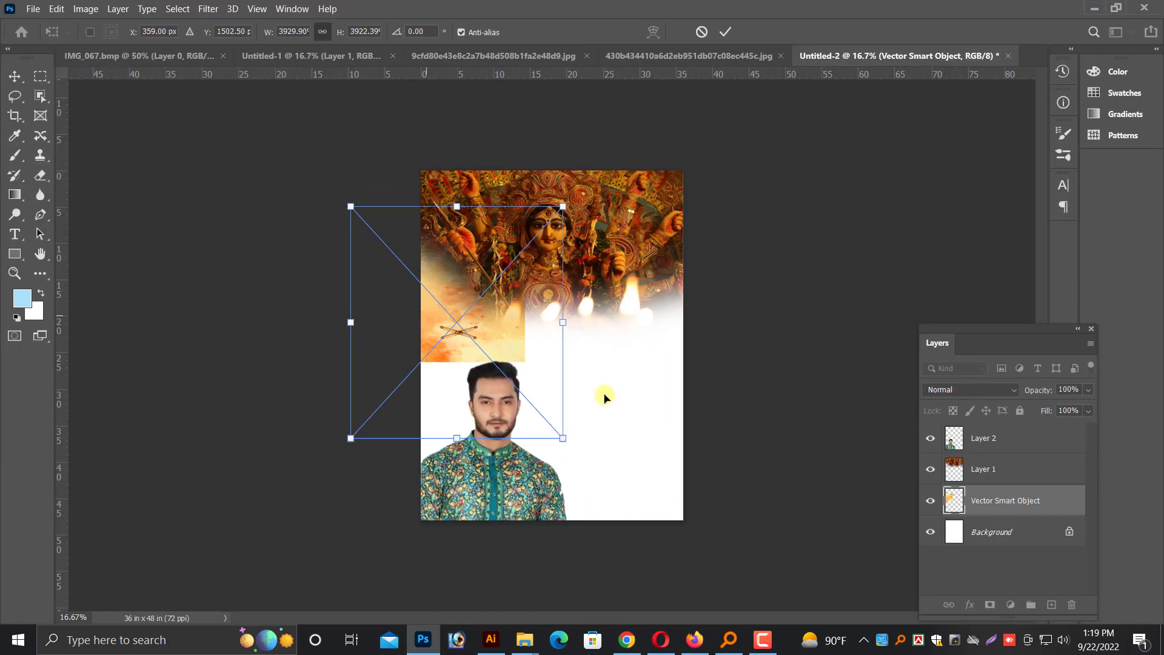
drag(568, 439, 733, 620)
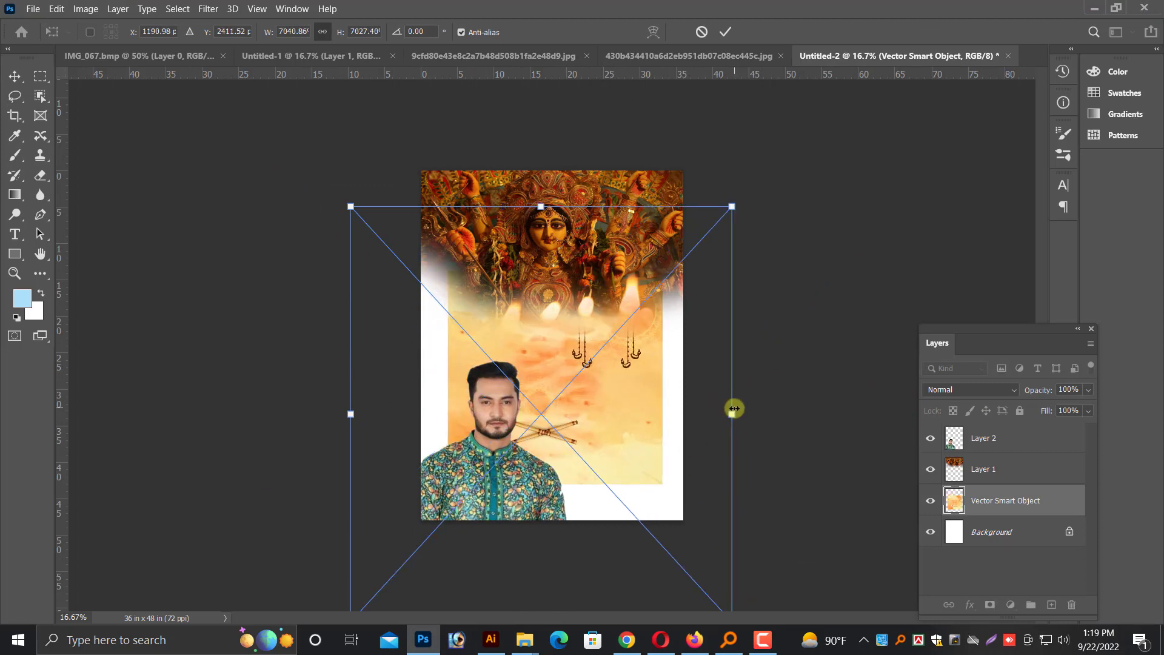
drag(733, 409, 806, 410)
drag(647, 390, 638, 416)
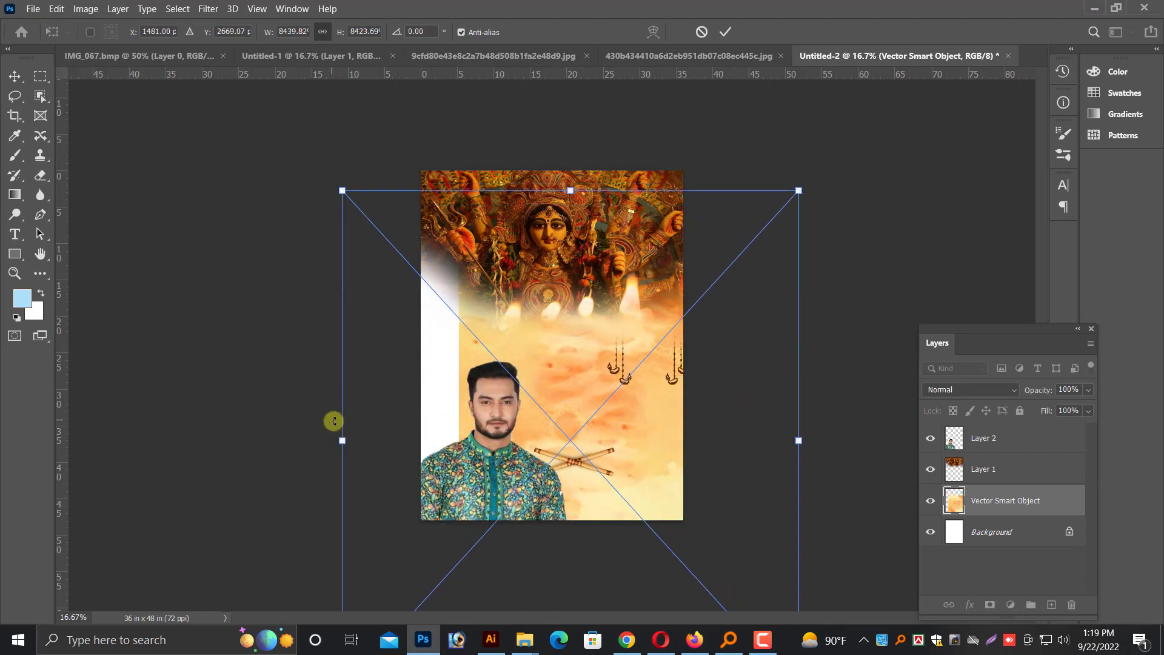
drag(341, 422, 327, 421)
drag(656, 423, 580, 402)
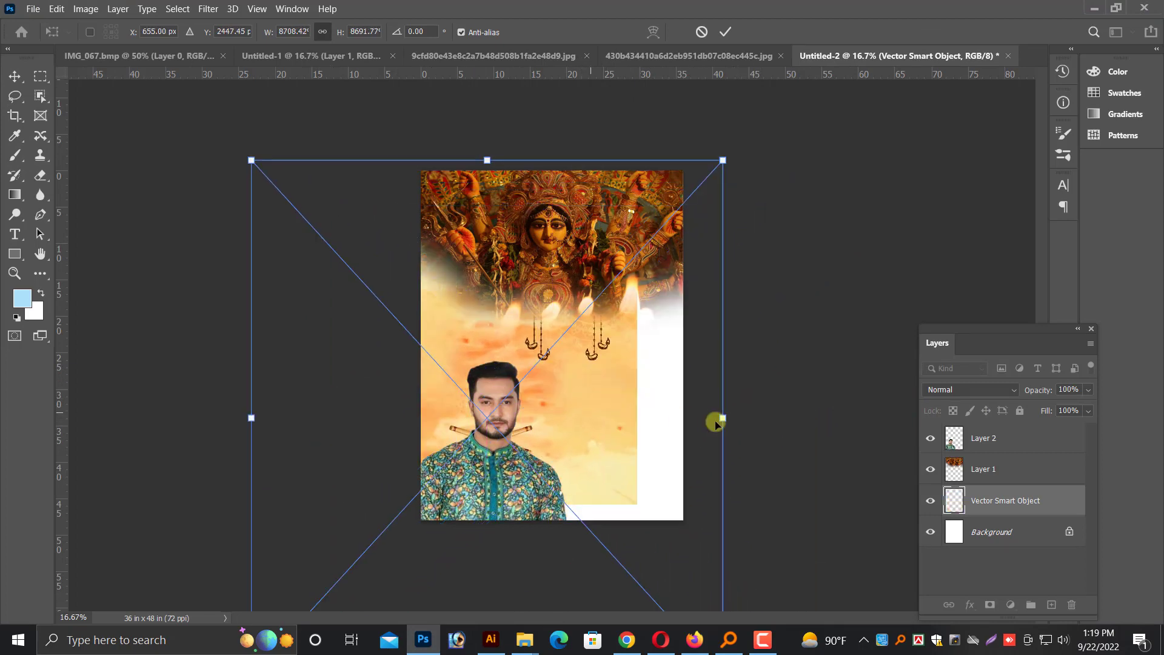
drag(727, 417, 779, 427)
mouse_move(663, 442)
mouse_down()
mouse_move(654, 452)
mouse_move(670, 454)
mouse_up()
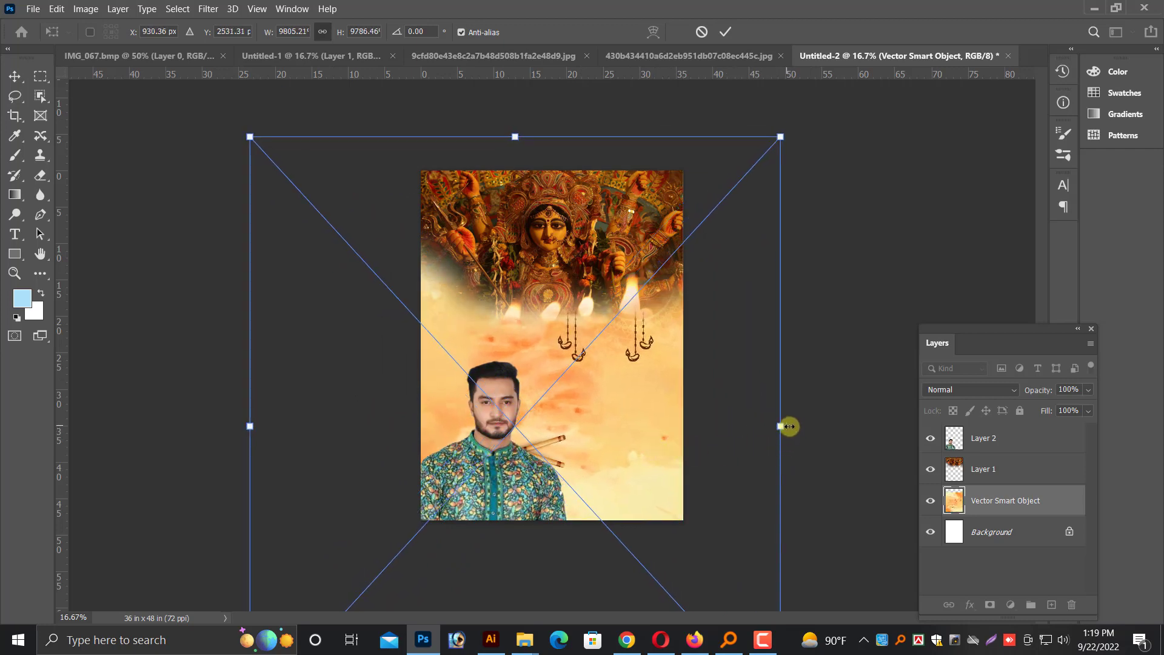
drag(781, 427, 784, 427)
key(Return)
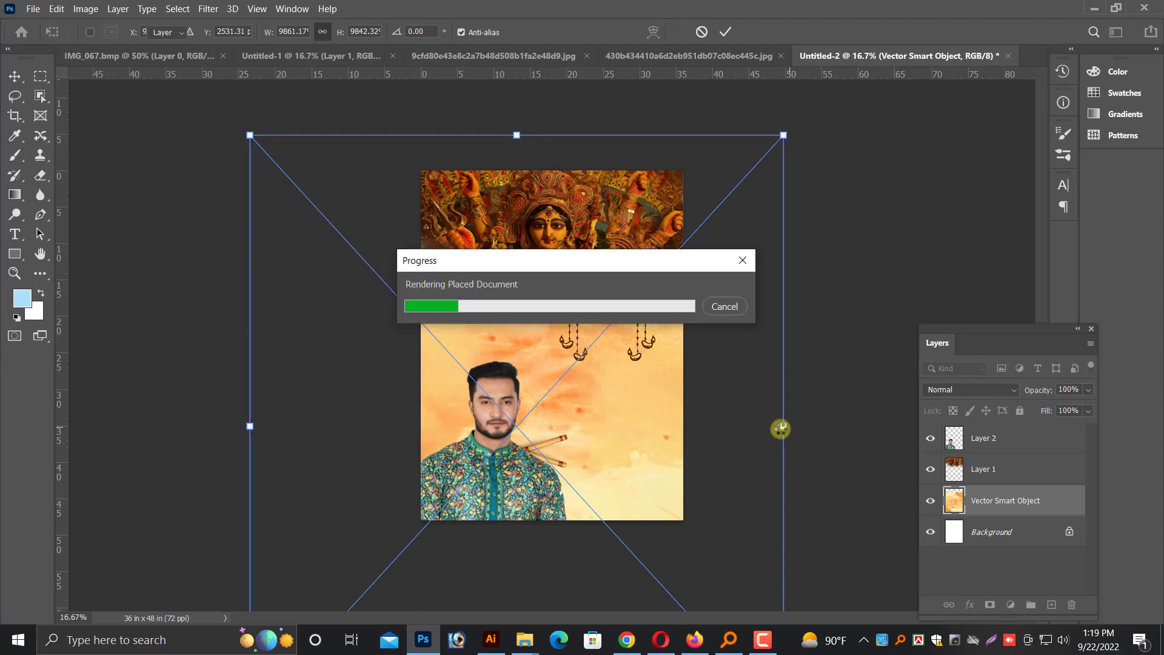
key(ctrl+plus)
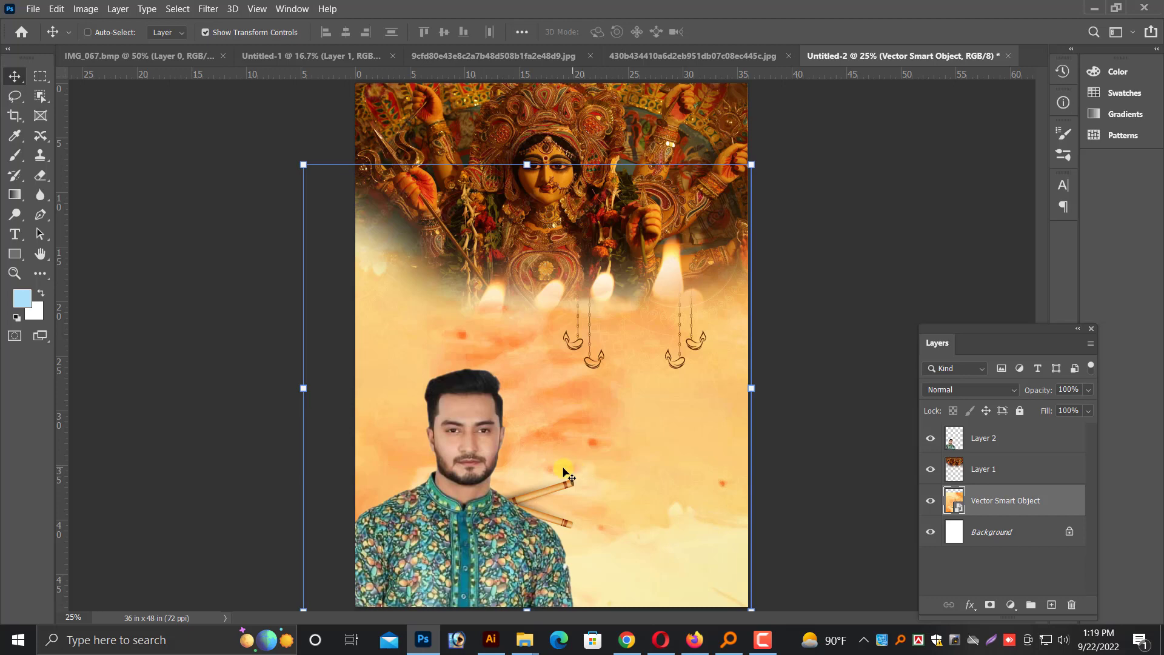
Switch to Illustrator, ungroup the orange artwork, and move the goddess face, clay pot and crossed sticks out beside it
key(alt+Tab)
click(597, 397)
right_click(559, 358)
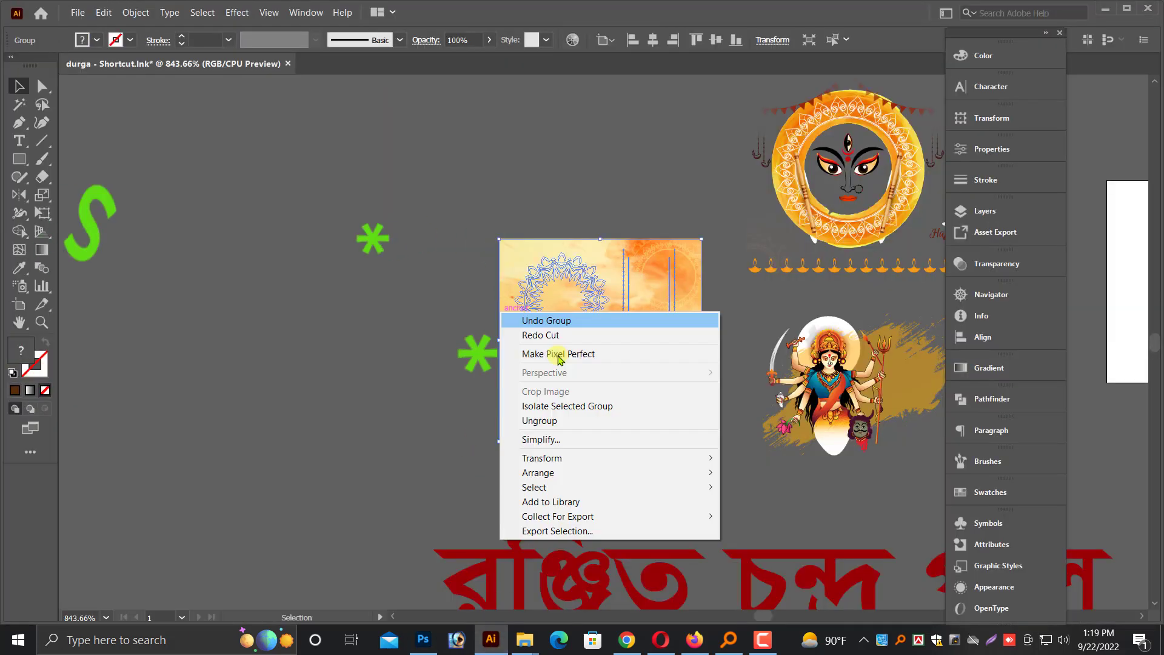
click(539, 420)
click(391, 421)
drag(590, 395, 336, 447)
key(ctrl+f)
drag(575, 327, 328, 223)
Copy the orange background with its mandala and hanging lamps into the Photoshop poster as a vector smart object
drag(485, 208, 720, 489)
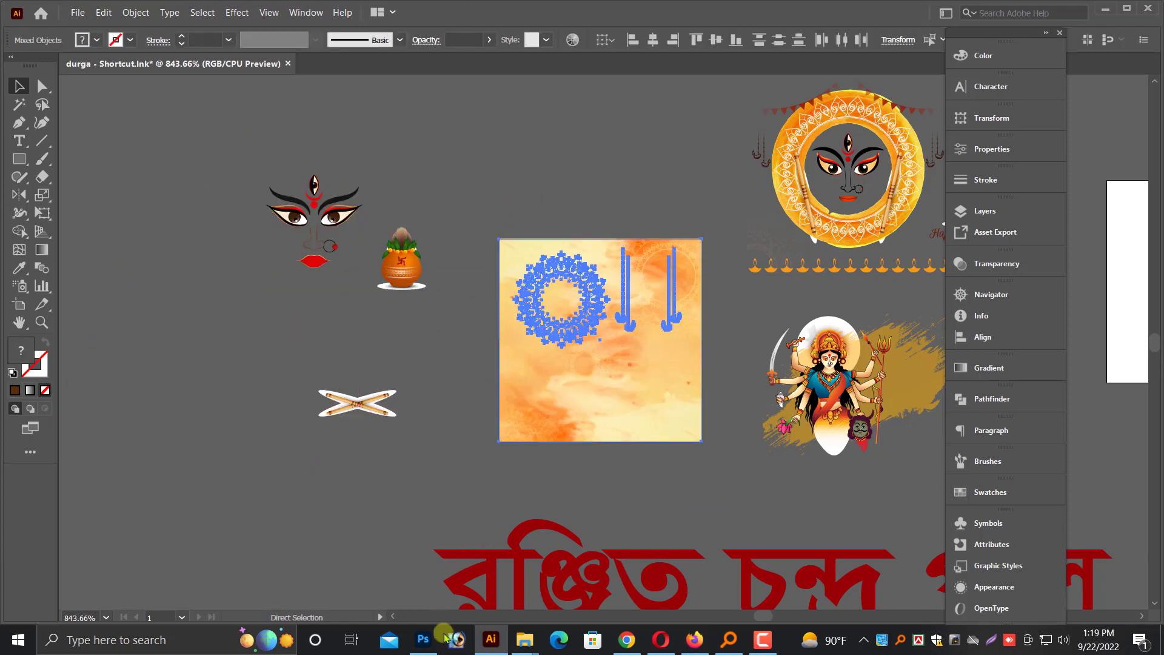
click(424, 640)
key(ctrl+v)
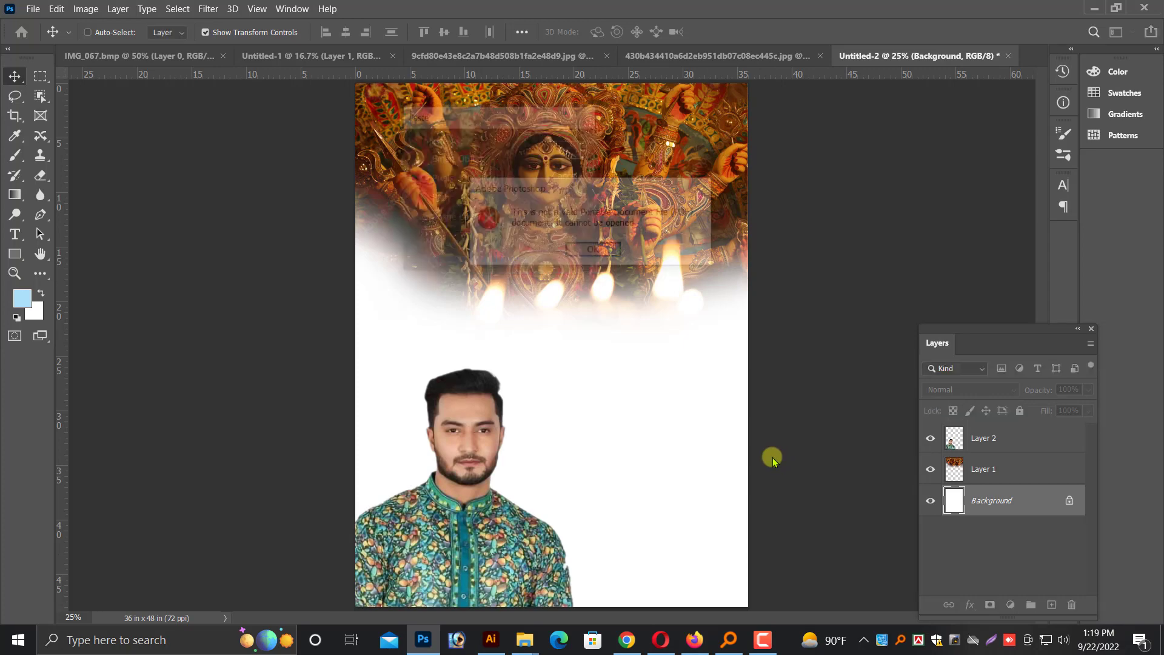
click(593, 252)
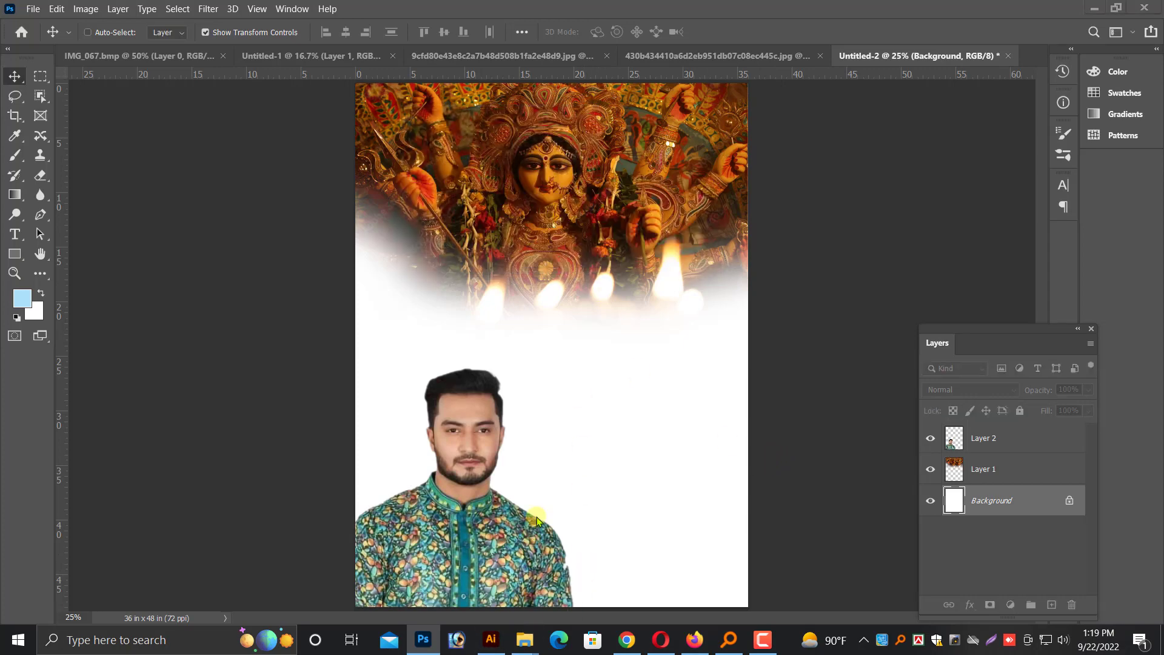
key(alt+Tab)
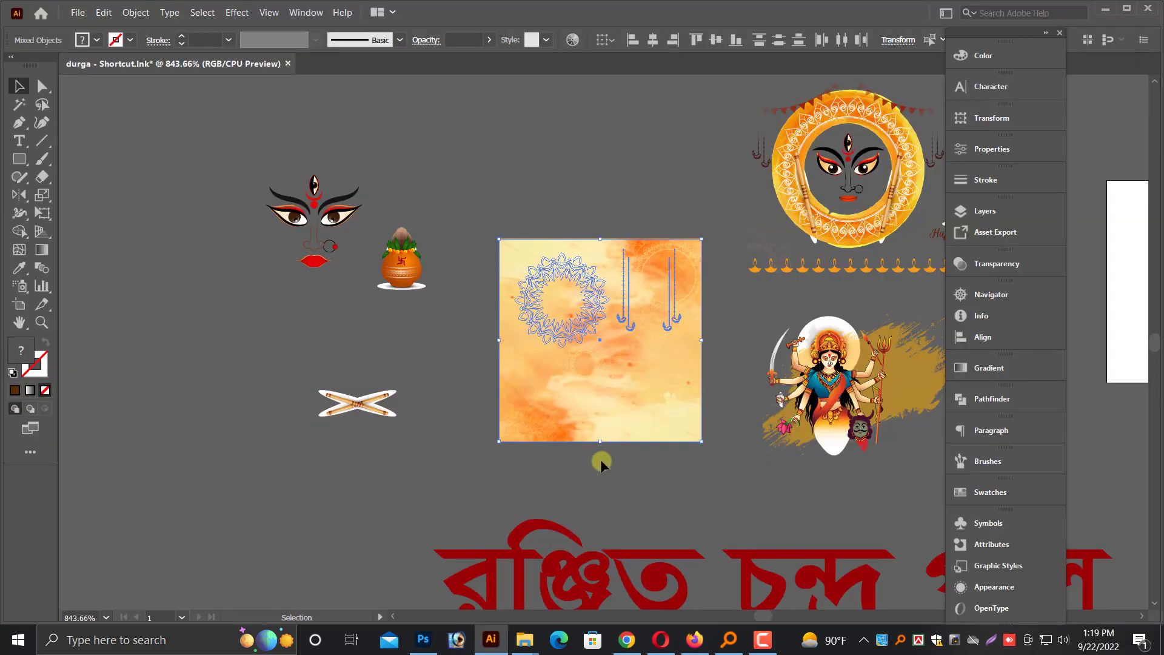
drag(595, 365, 543, 457)
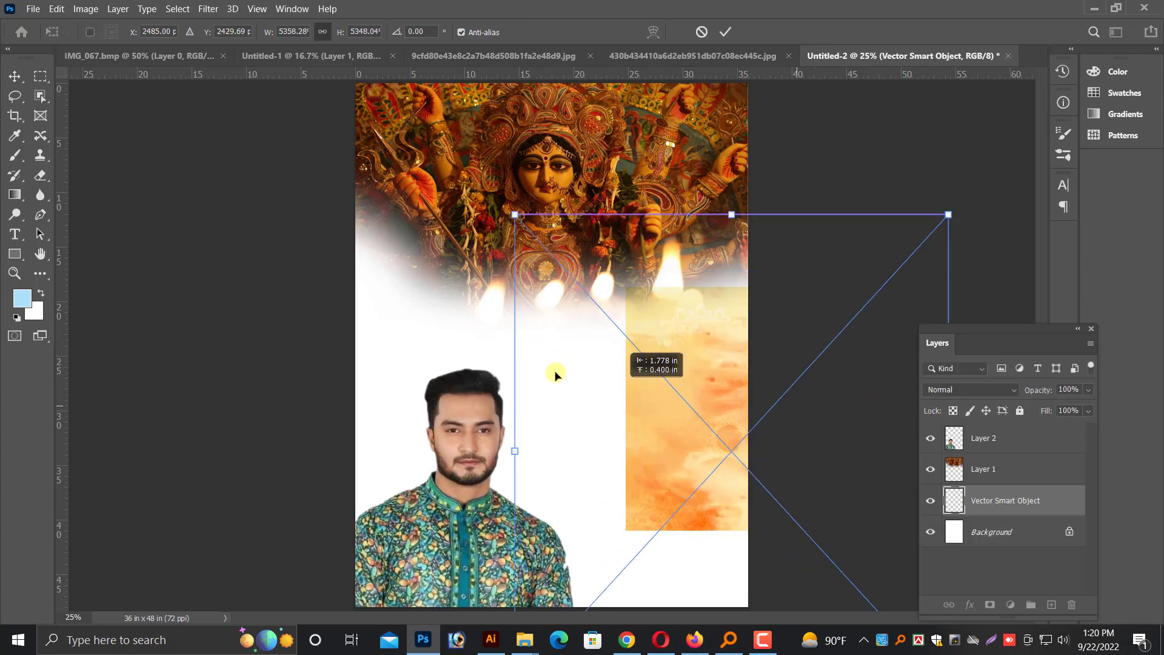
Enlarge the orange smart object to about 9307% and position it to cover the page's white area behind the photo and portrait
drag(555, 371, 508, 317)
key(ctrl+minus)
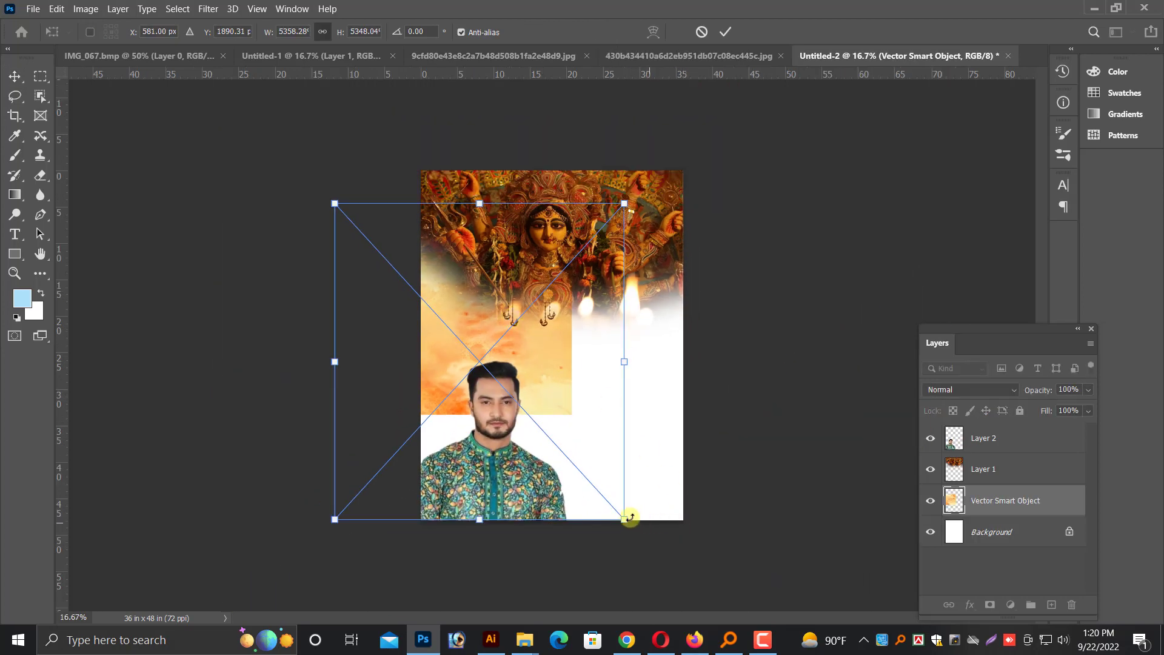
drag(629, 517, 735, 432)
drag(599, 400, 582, 380)
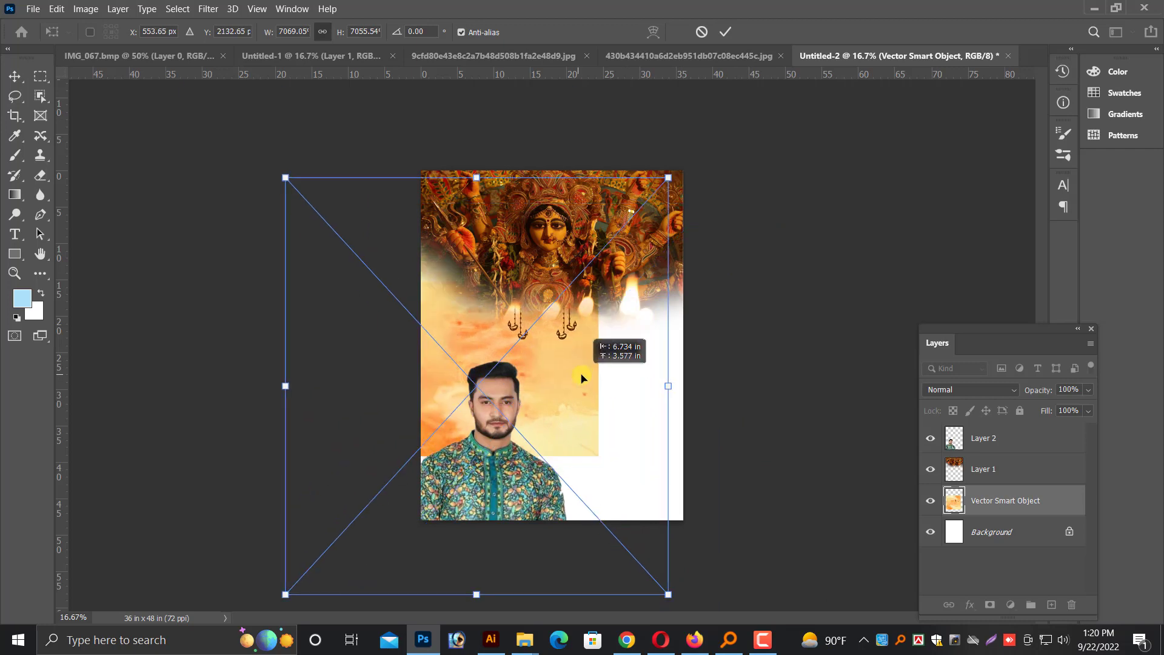
key(ctrl+minus)
drag(641, 531, 731, 624)
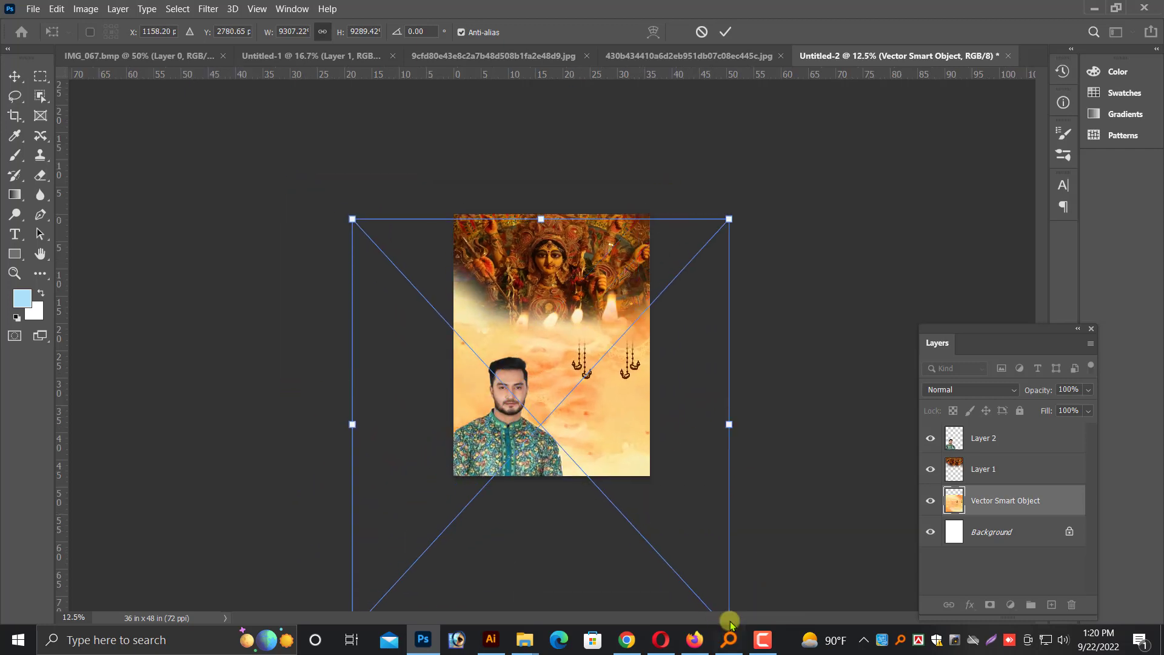
key(Return)
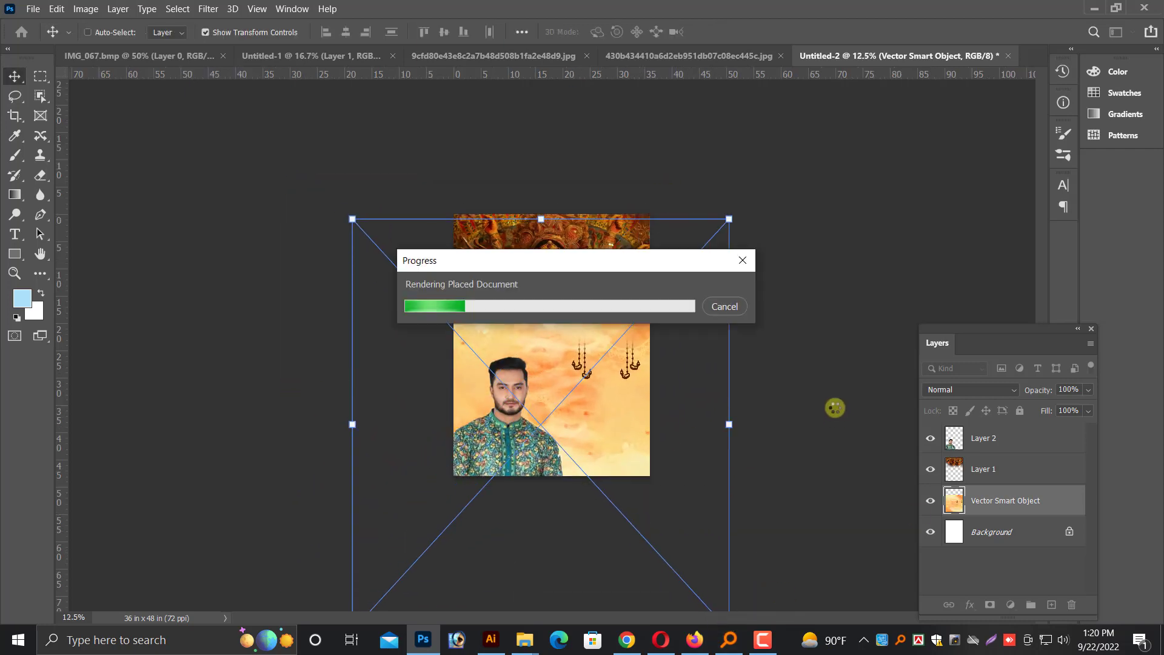
key(ctrl+plus)
key(ctrl+plus)
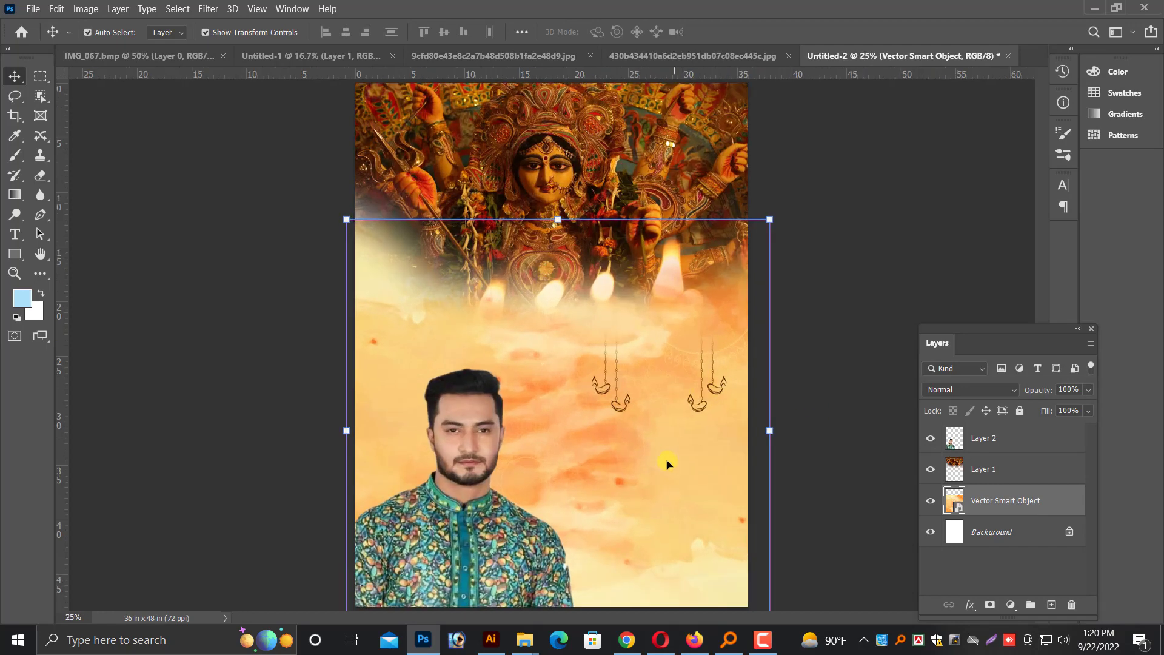
Move the orange smart object higher behind the Durga photo, and bring the photo layer in front of the portrait layer
drag(667, 463, 649, 440)
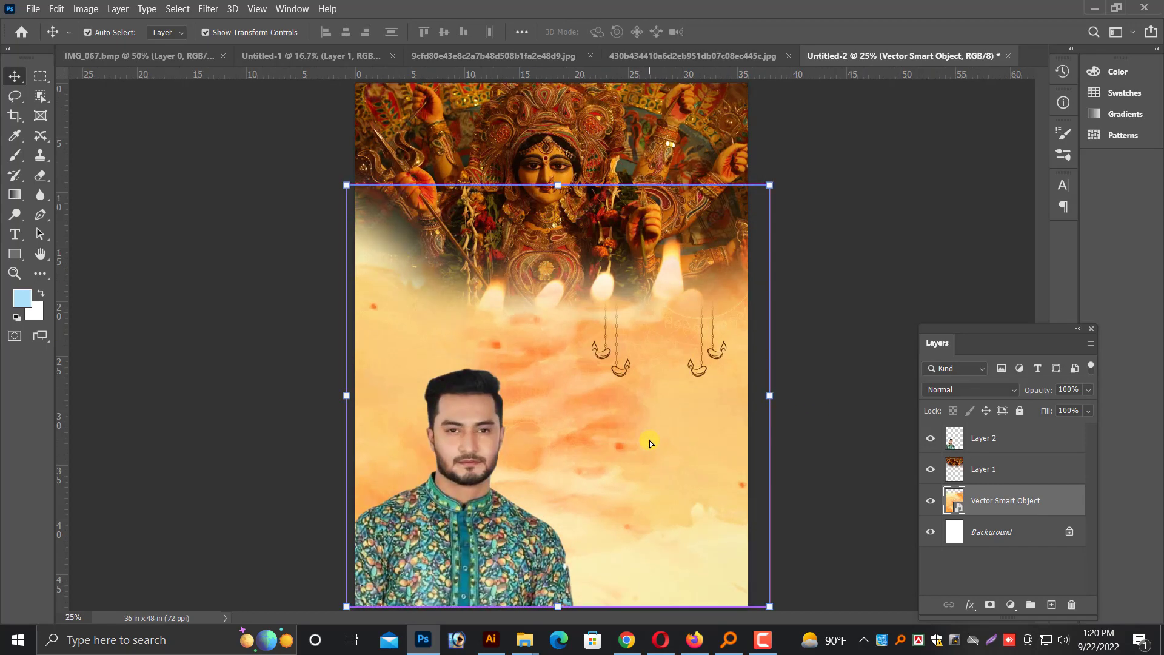
key(ctrl+plus)
scroll(649, 443, up, 1)
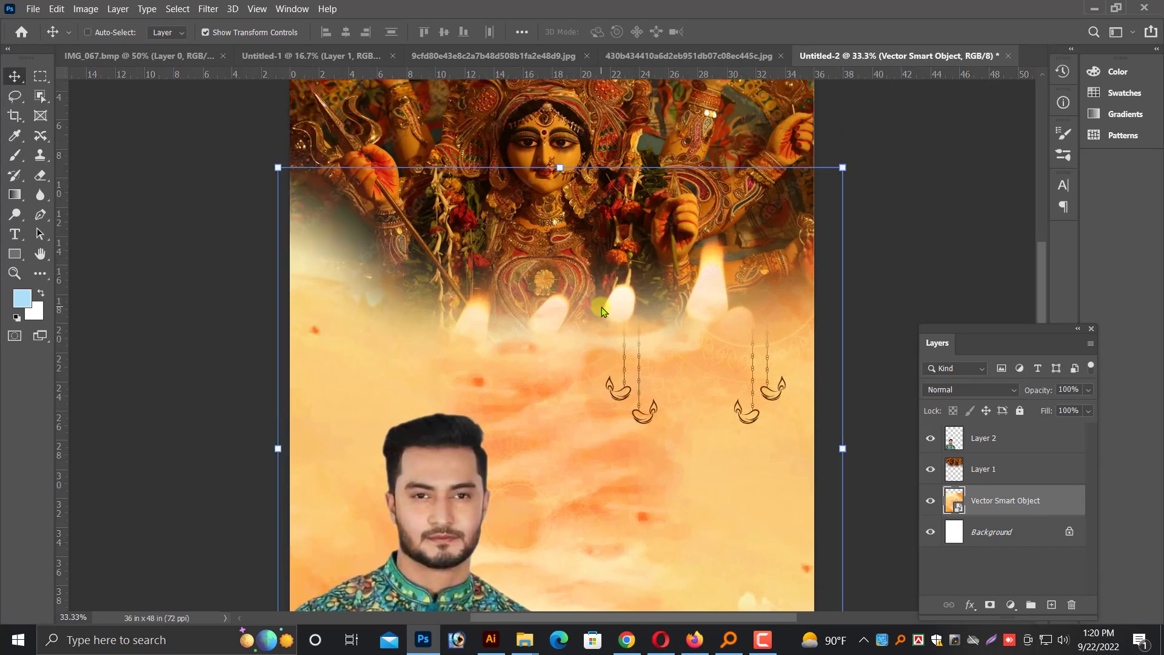
key(alt+bracketright)
key(ctrl+bracketright)
scroll(541, 463, down, 3)
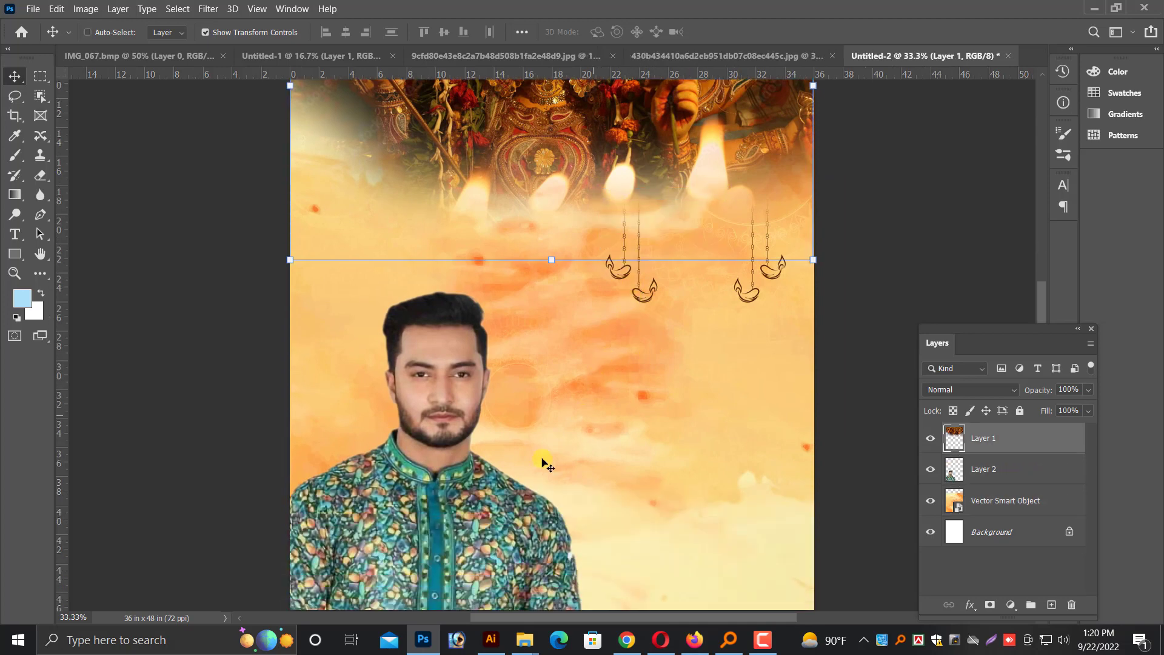
Try to copy the crossed sticks from Illustrator into the Photoshop poster
key(alt+Tab)
click(388, 418)
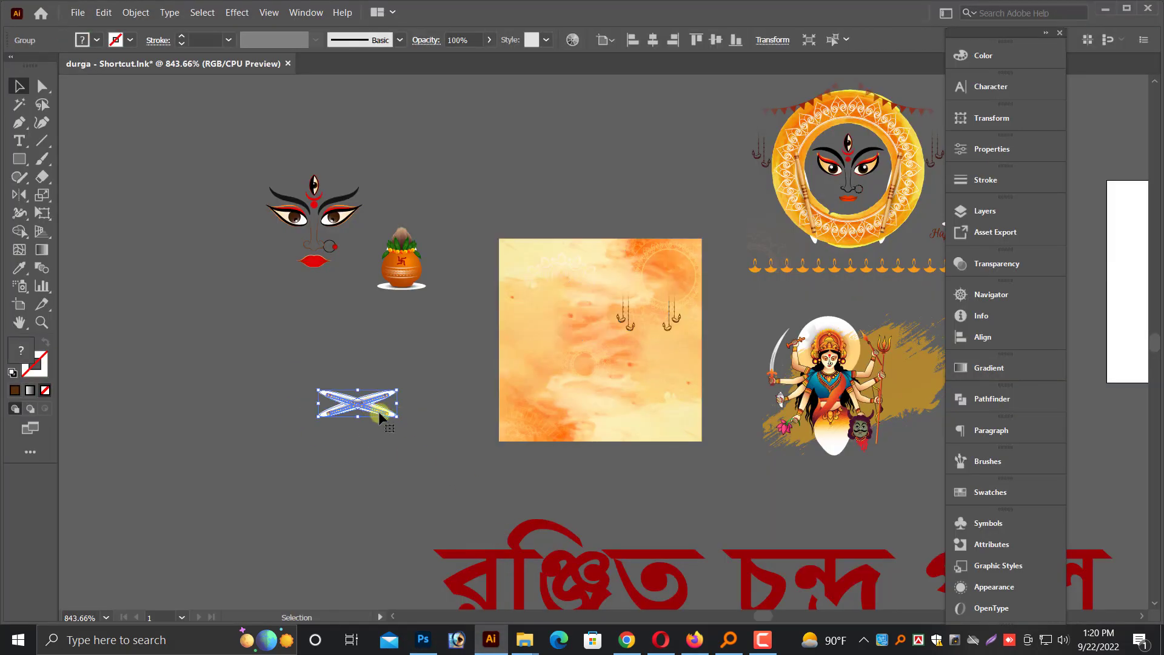
click(431, 643)
key(ctrl+v)
key(Return)
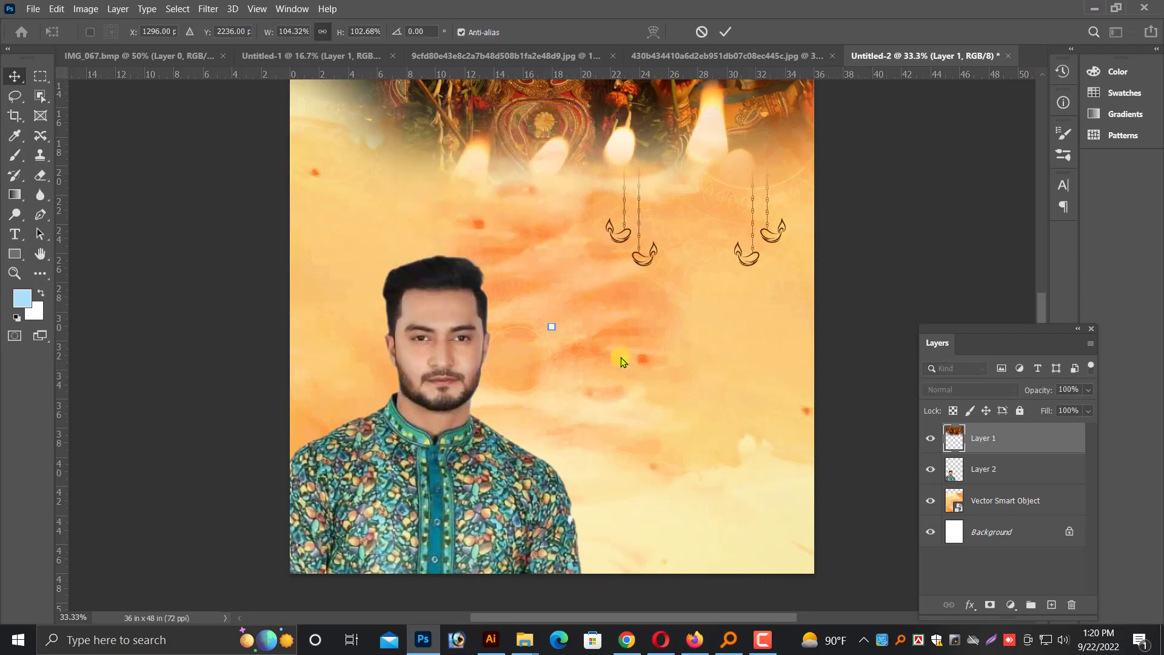
drag(746, 382, 708, 374)
key(Return)
key(Delete)
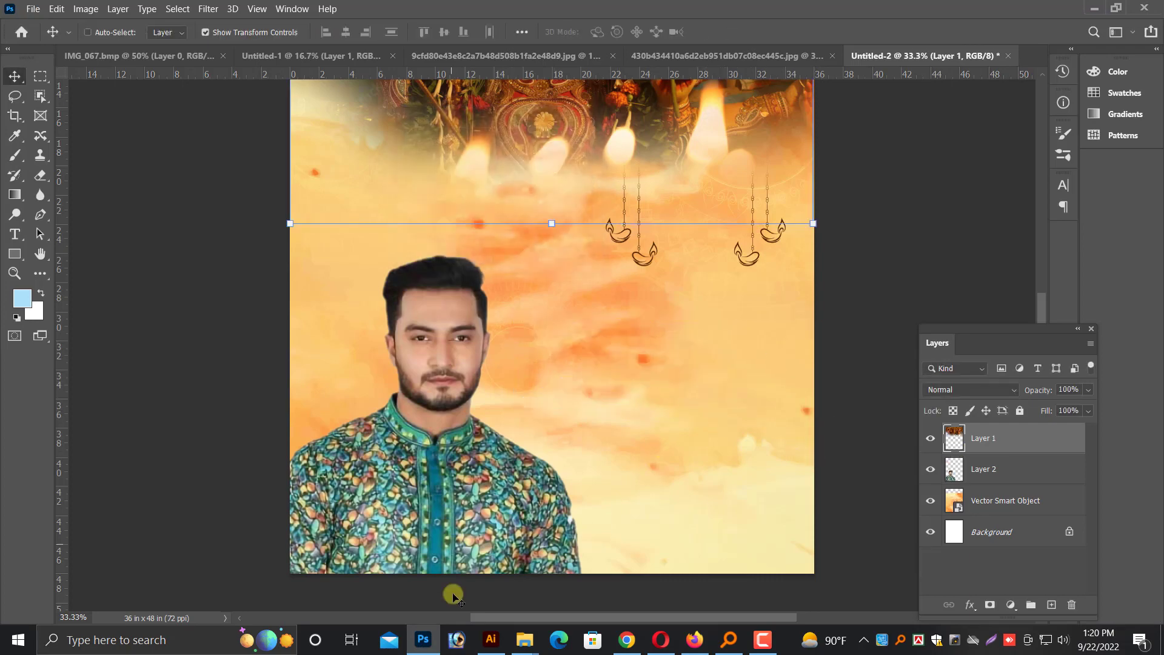
Switch to Illustrator and ungroup the crossed sticks from their white ellipses
click(494, 641)
key(ctrl+z)
drag(268, 366, 475, 402)
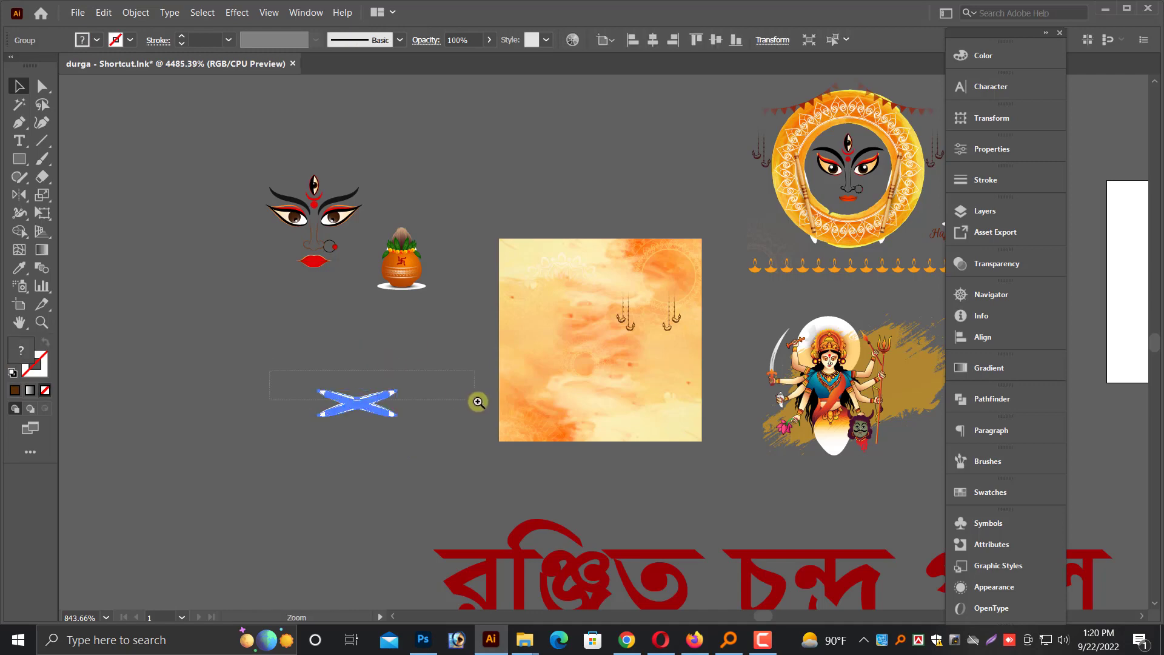
right_click(513, 384)
click(563, 493)
click(514, 401)
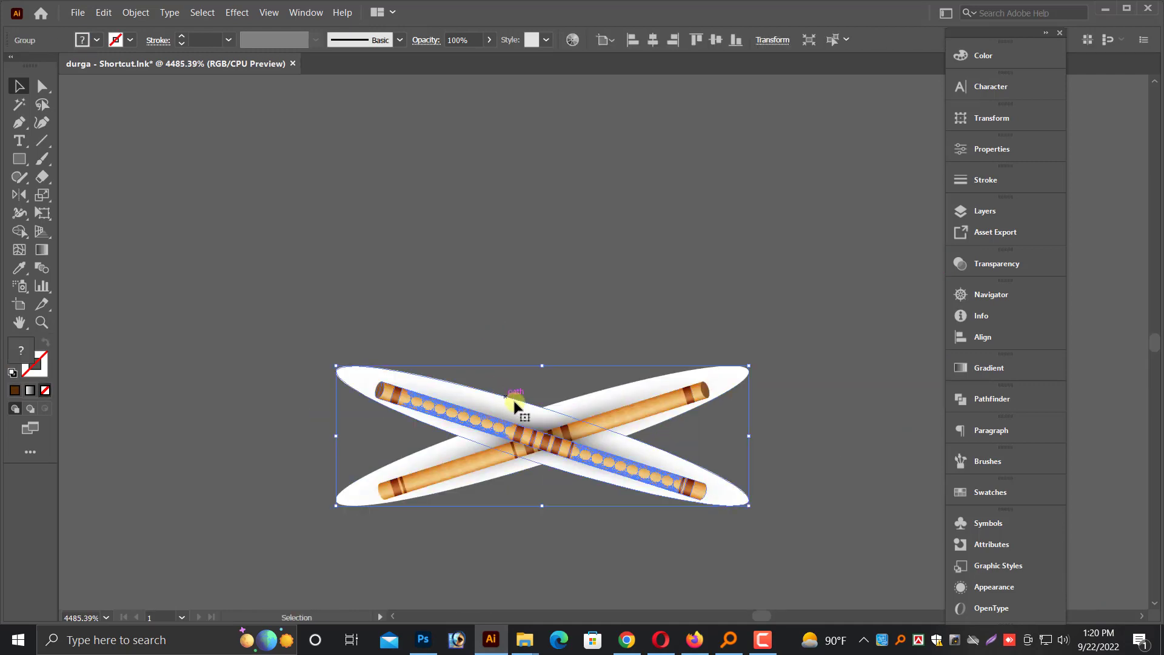
right_click(550, 400)
click(598, 489)
Try to delete the white ellipses behind the crossed sticks
click(512, 396)
click(603, 386)
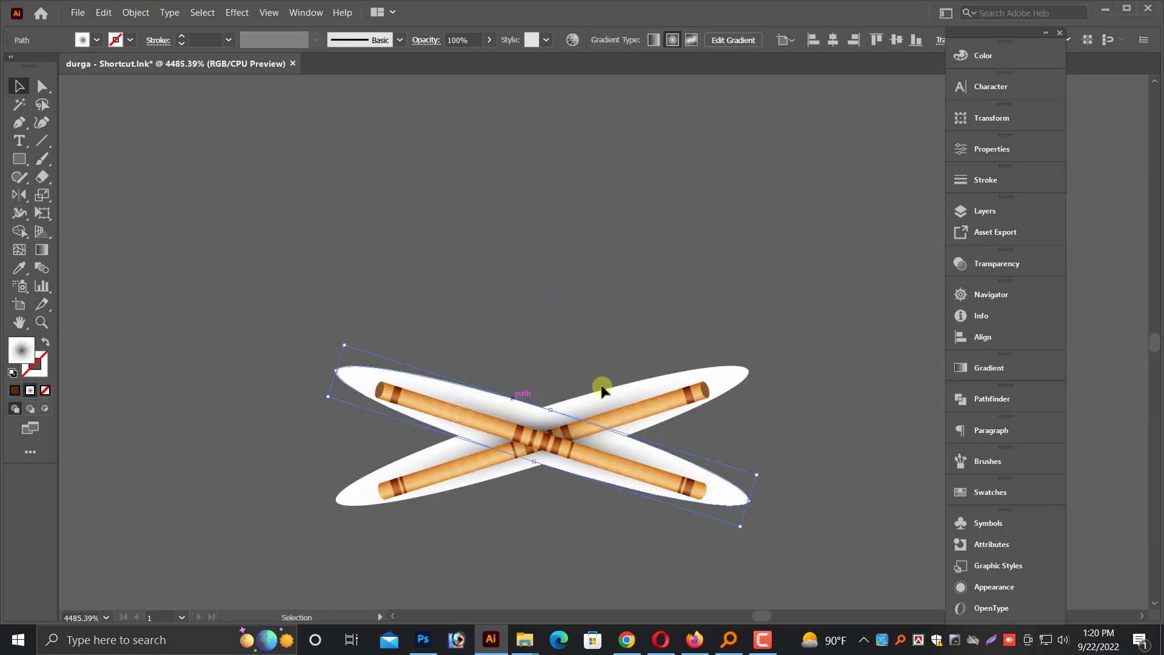
shift+click(603, 398)
key(Delete)
key(ctrl+z)
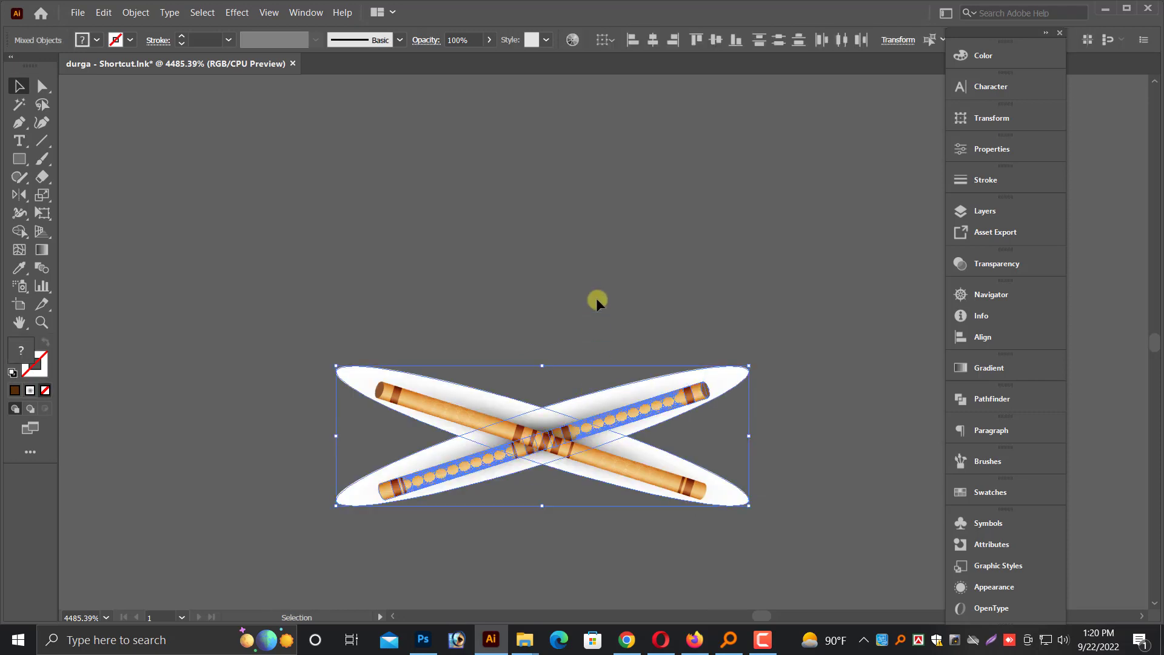
Move the crossed sticks together with their white ellipses onto the lower-right part of the orange background
click(597, 301)
scroll(597, 301, down, 4)
drag(534, 321, 382, 367)
scroll(458, 359, up, 2)
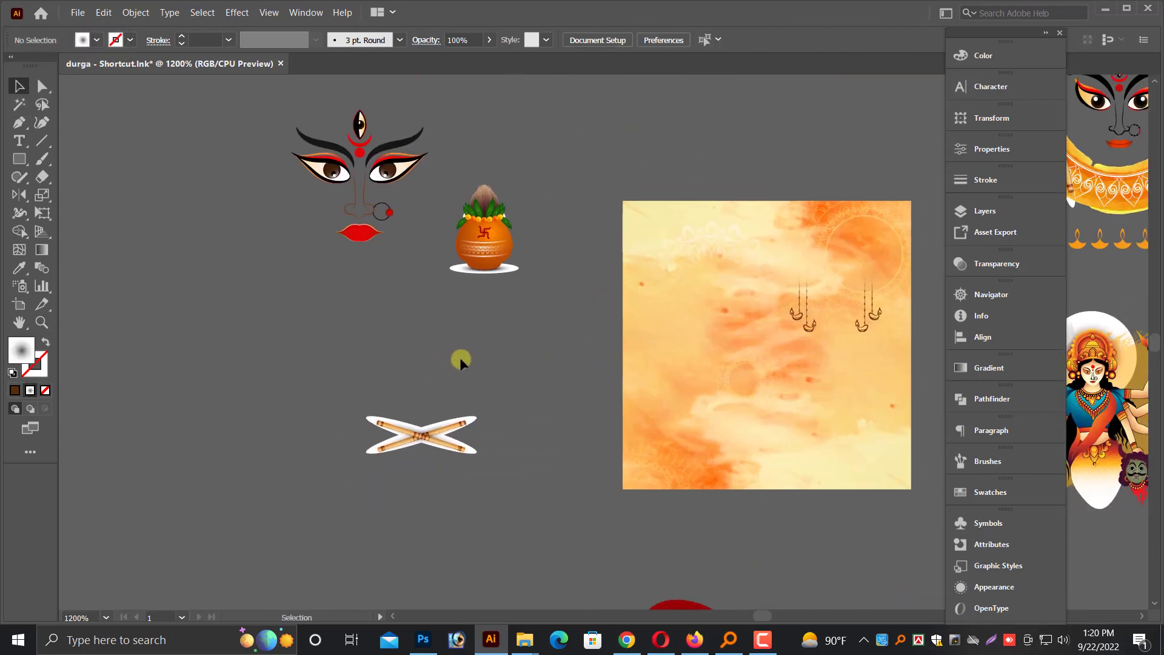
drag(432, 456, 852, 439)
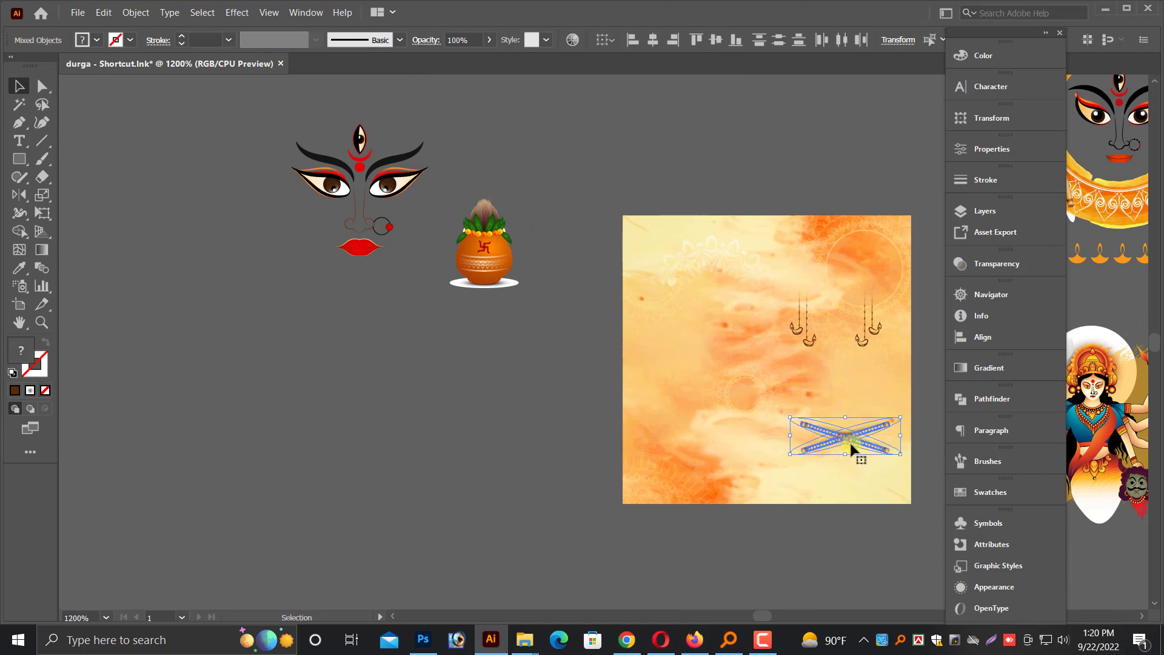
click(553, 397)
Place the clay pot on the right side of the orange background, over the right-hand lamps and above the crossed sticks
drag(596, 182, 914, 525)
scroll(902, 516, down, 2)
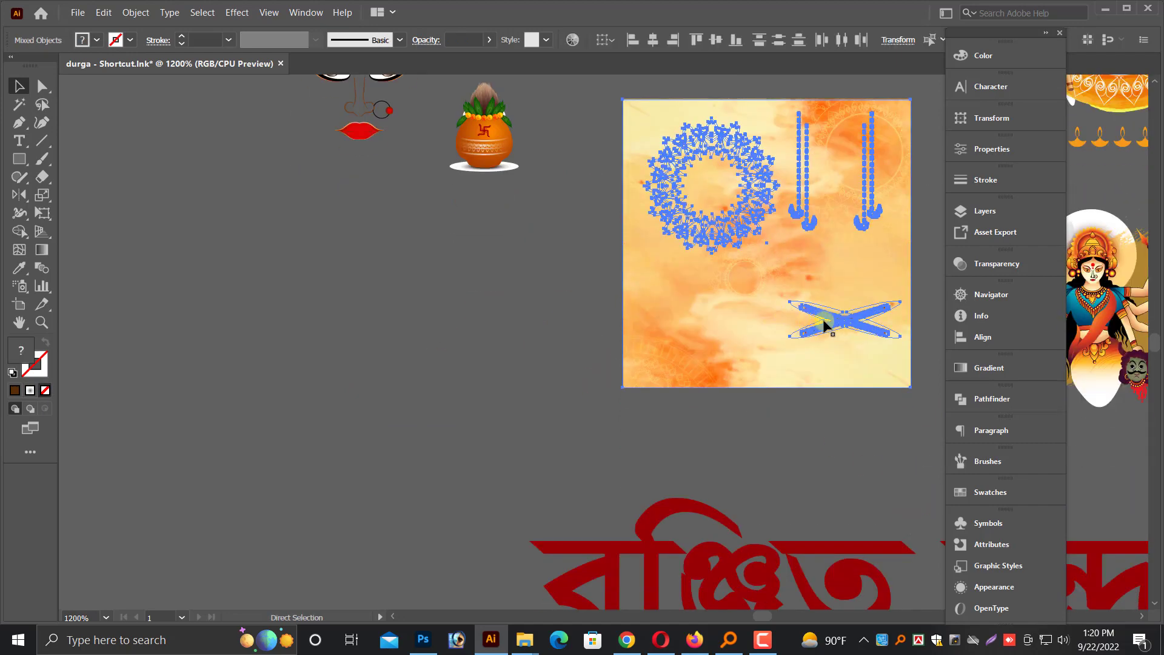
click(492, 374)
scroll(545, 376, up, 1)
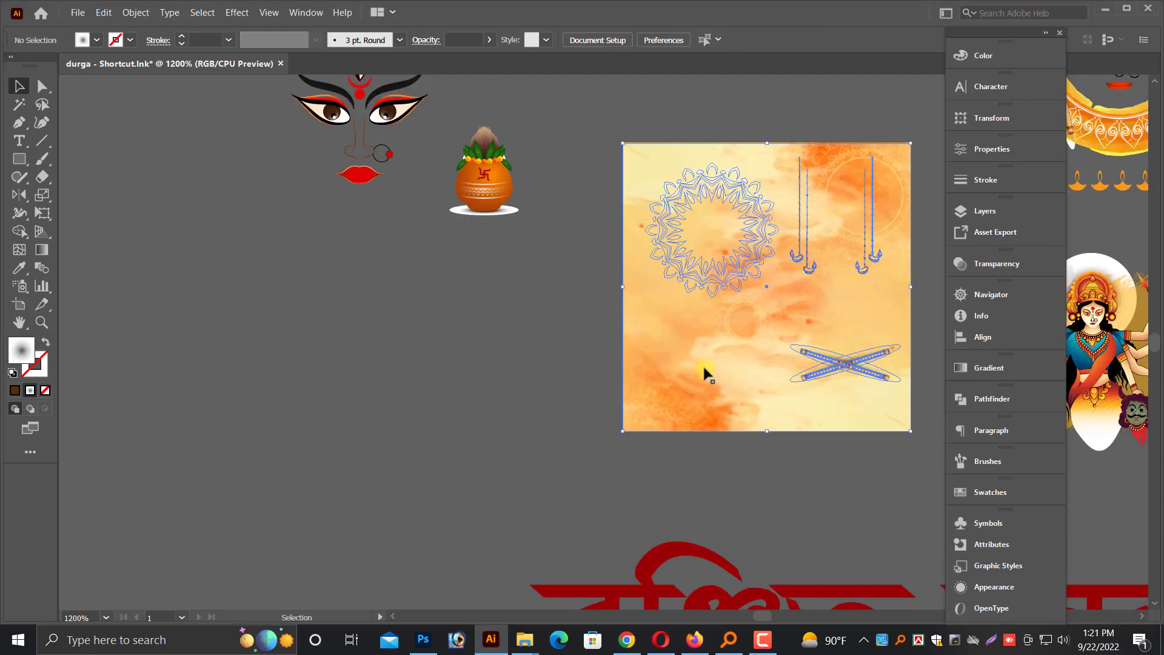
scroll(621, 301, up, 1)
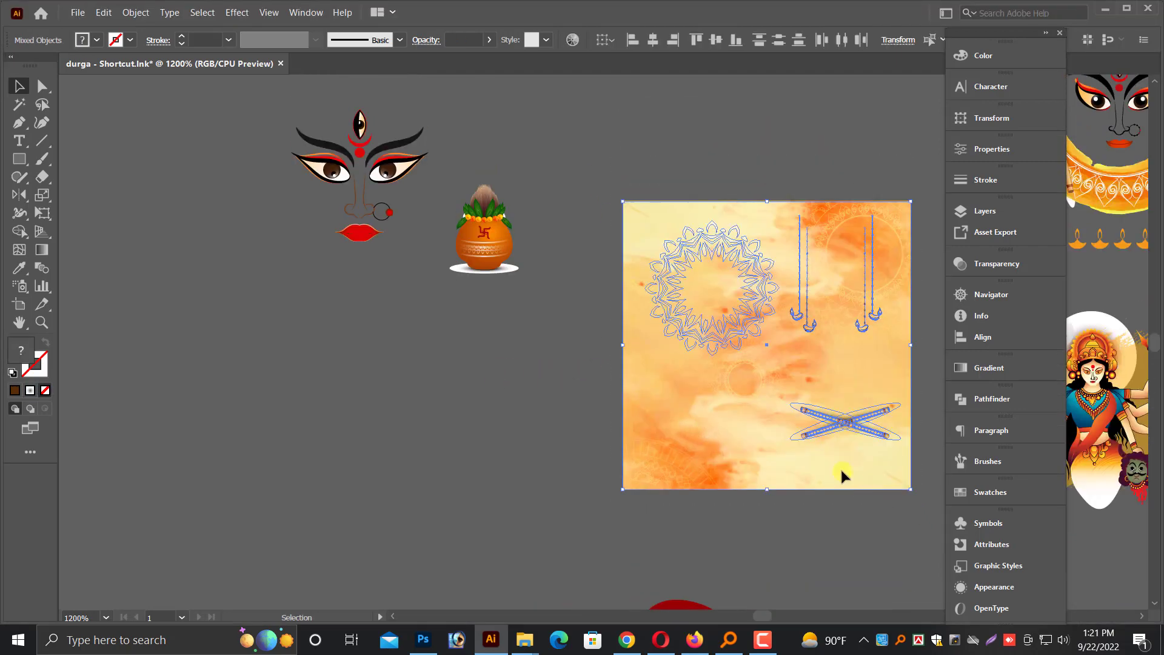
scroll(839, 424, down, 1)
drag(498, 225, 875, 276)
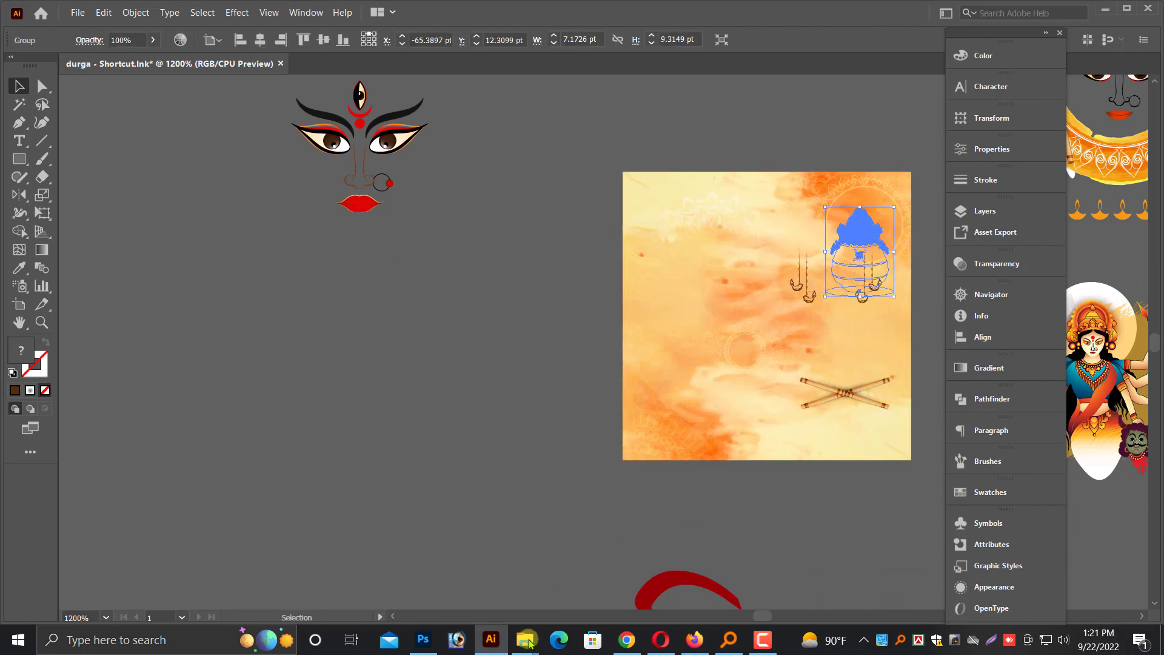
click(424, 639)
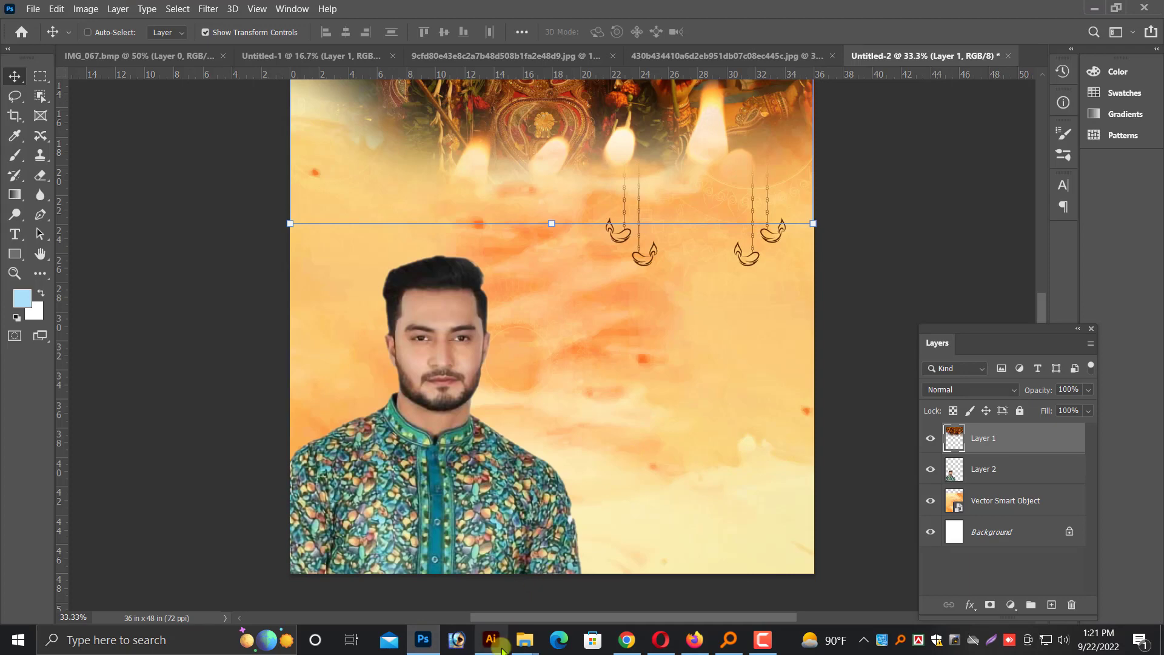
key(alt+Tab)
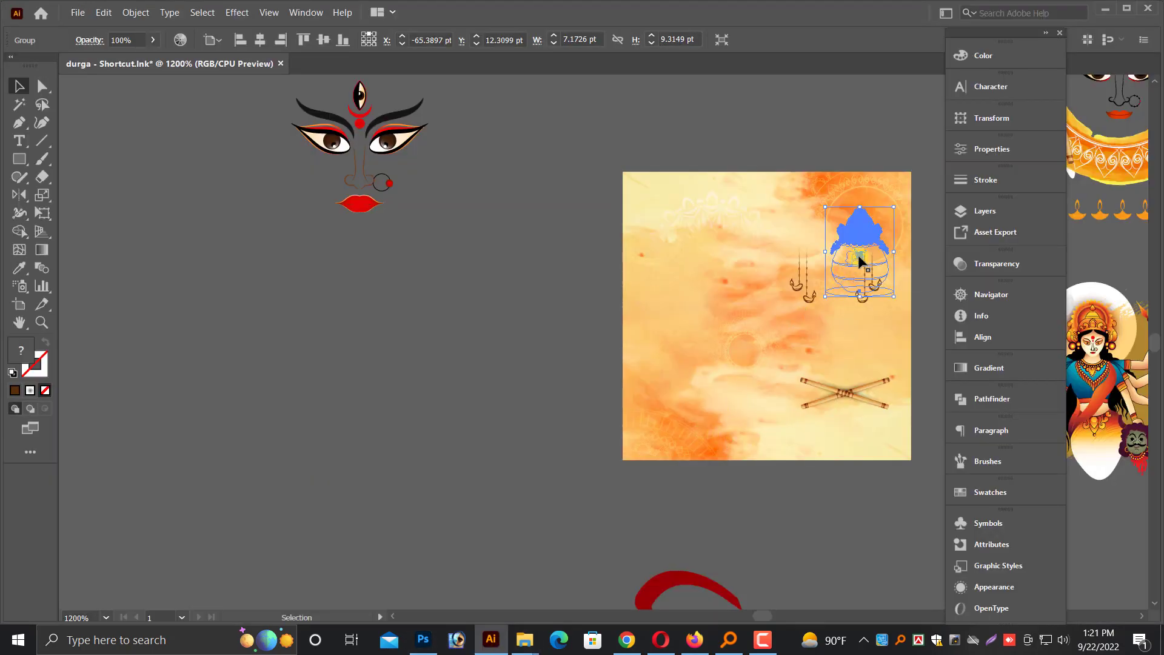
drag(864, 269, 860, 314)
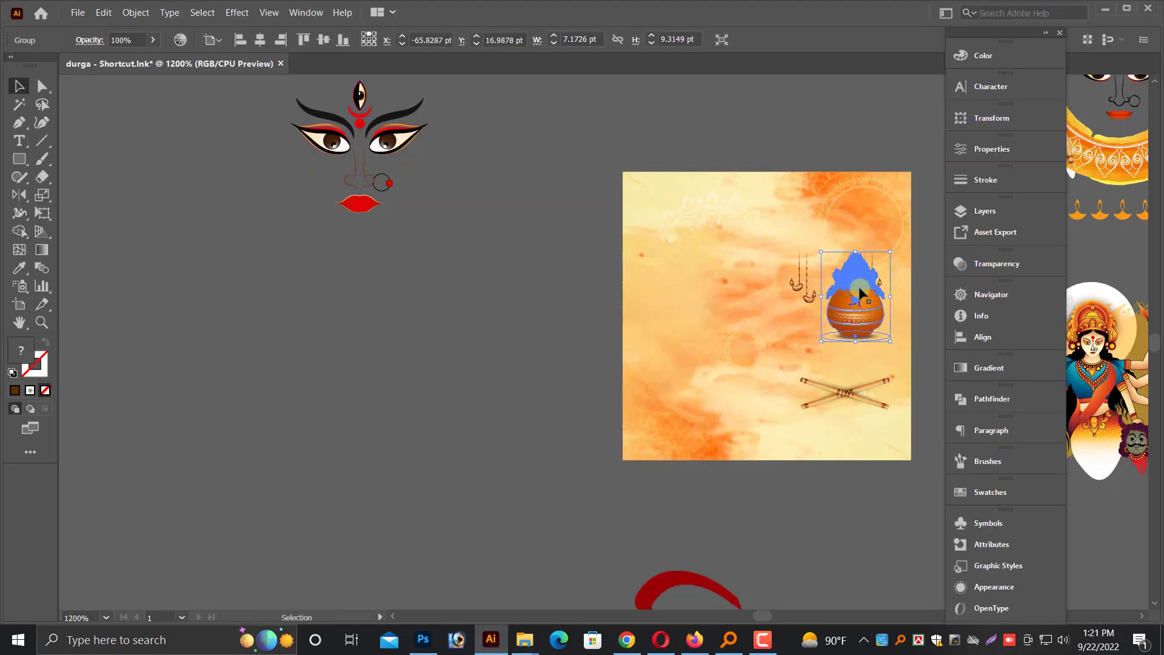
Bring the orange background with its mandala, lamps, clay pot and crossed sticks into the Photoshop poster as a vector smart object
click(589, 130)
scroll(907, 481, down, 1)
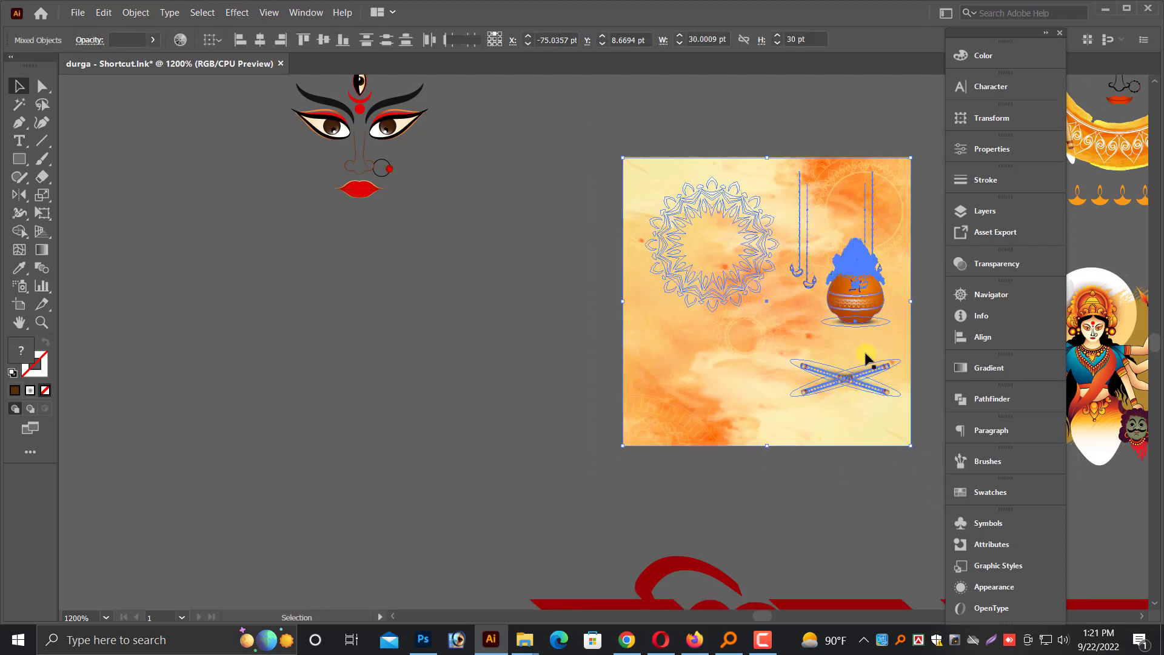
click(859, 307)
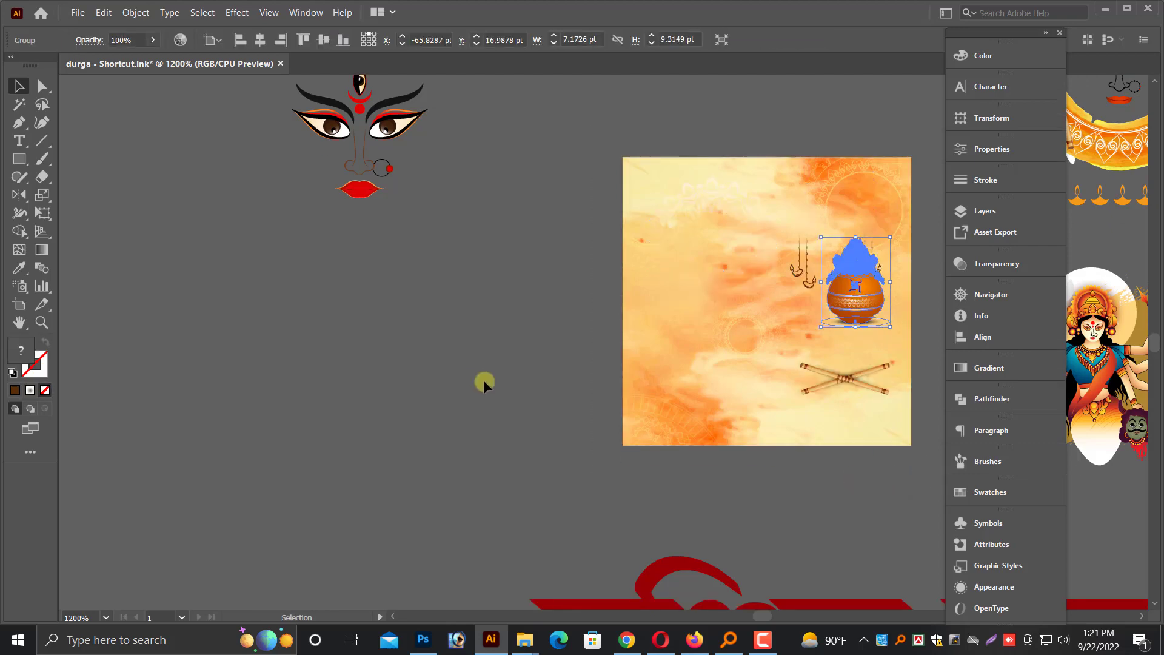
click(570, 144)
drag(929, 501, 920, 488)
scroll(917, 486, down, 1)
drag(813, 401, 428, 641)
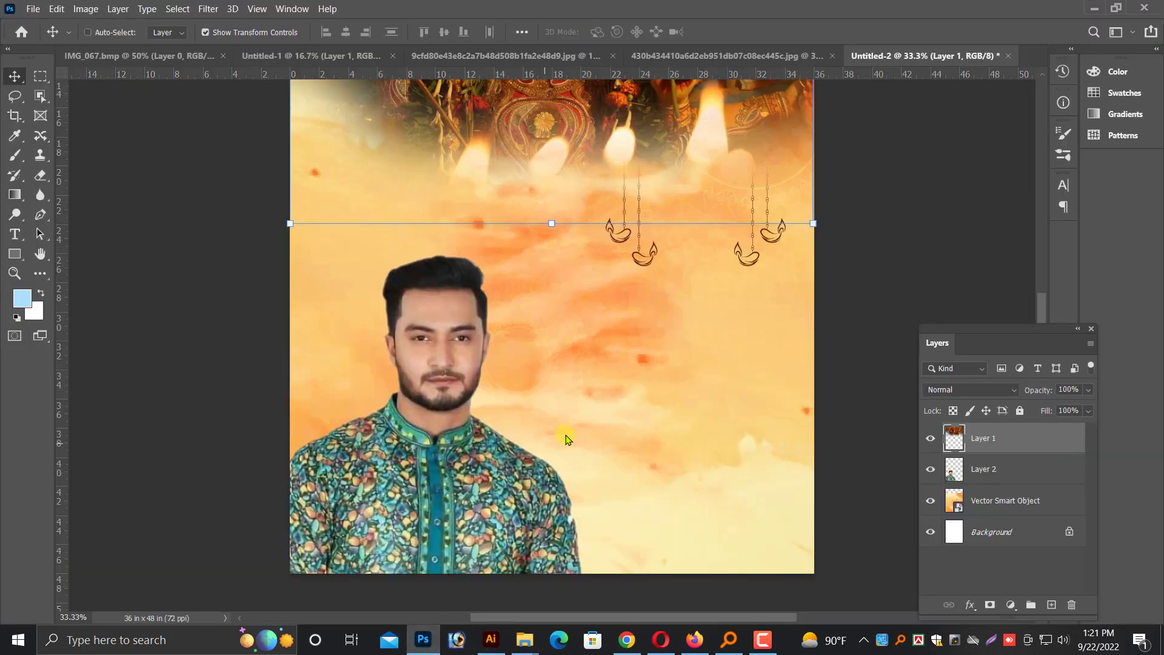
drag(566, 438, 832, 143)
Enlarge the new orange smart object to about 9680% and position it to span the page width down to the bottom edge
drag(757, 249, 491, 224)
key(ctrl+minus)
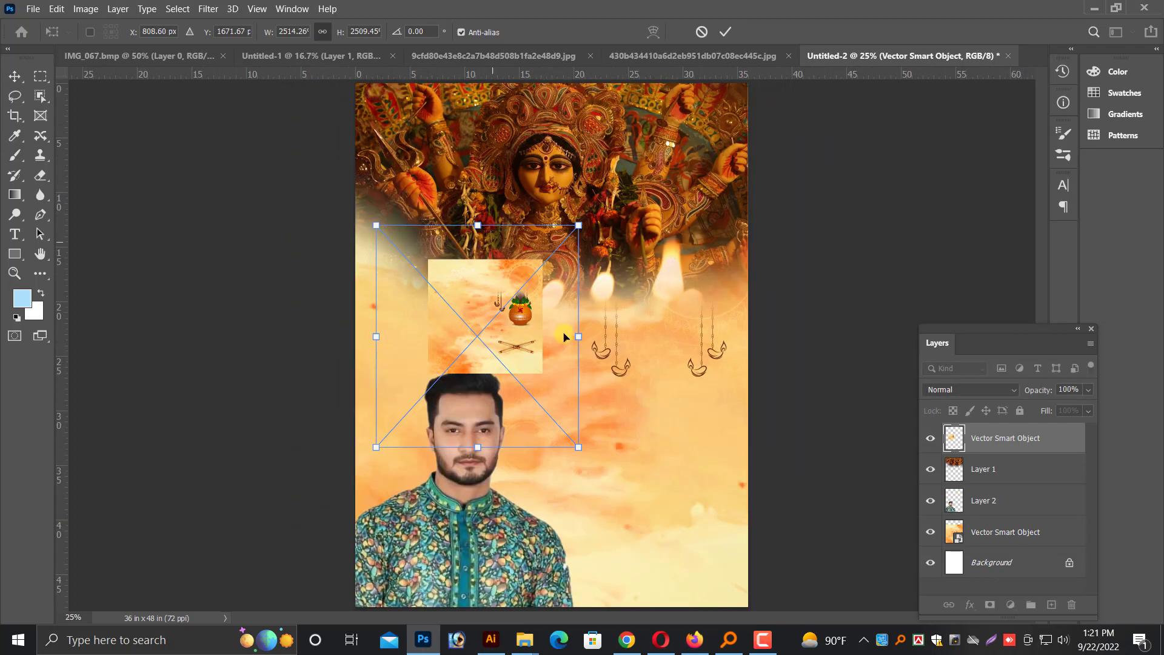
drag(585, 342, 836, 377)
key(ctrl+minus)
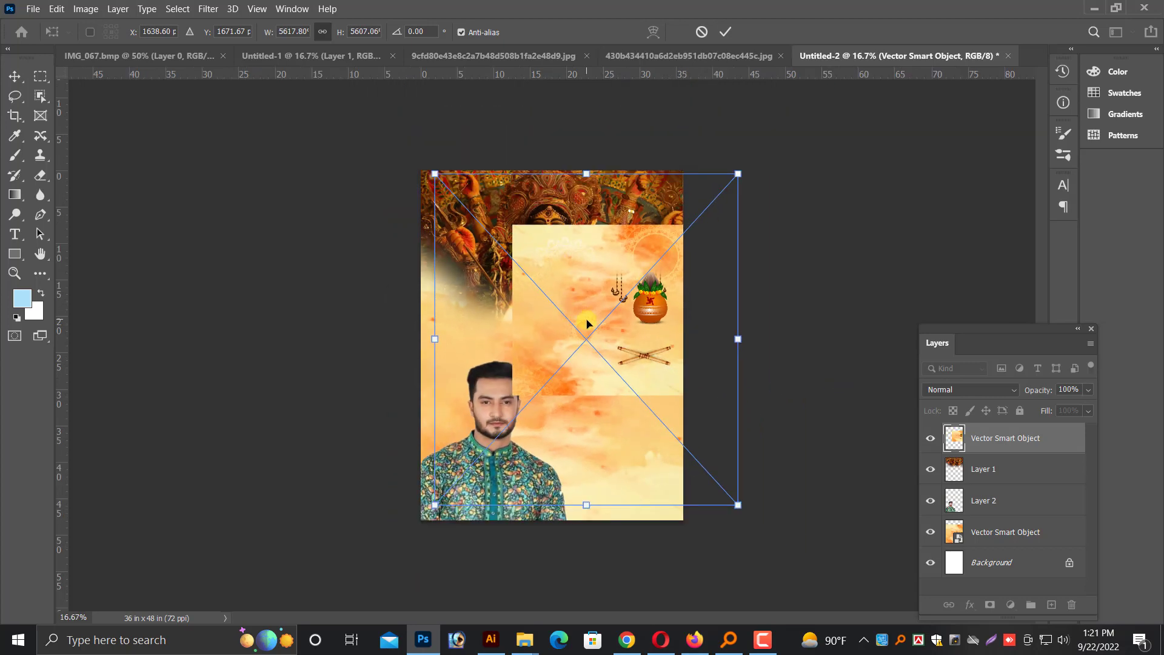
drag(588, 322, 482, 309)
drag(650, 492, 828, 612)
drag(626, 360, 577, 420)
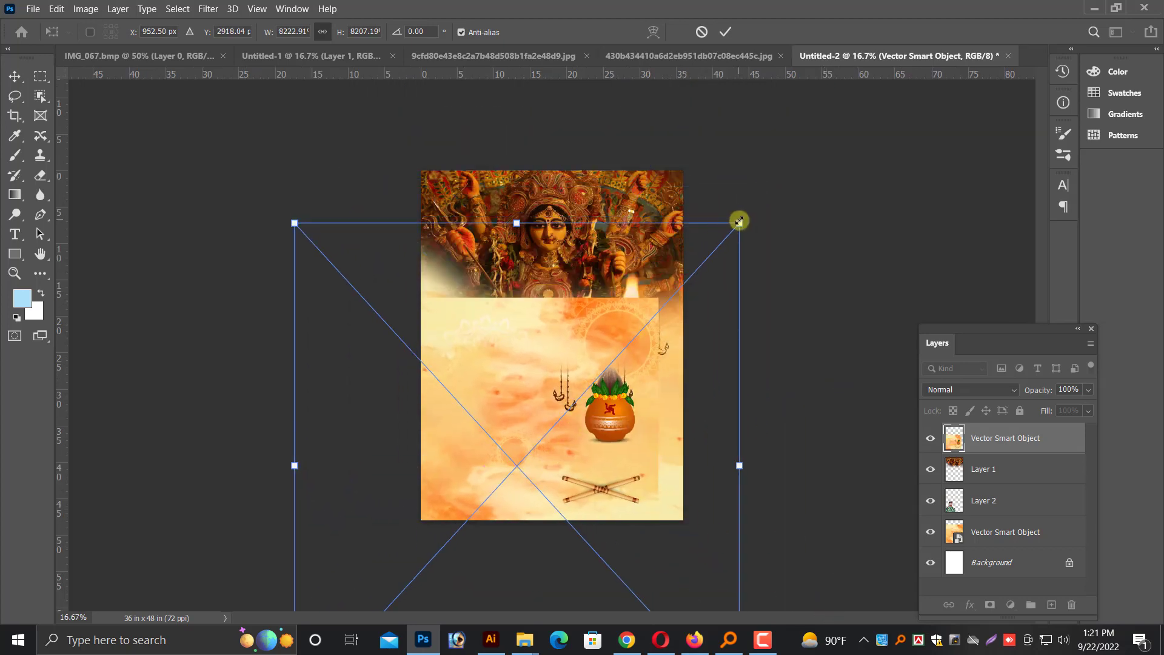
drag(739, 221, 825, 141)
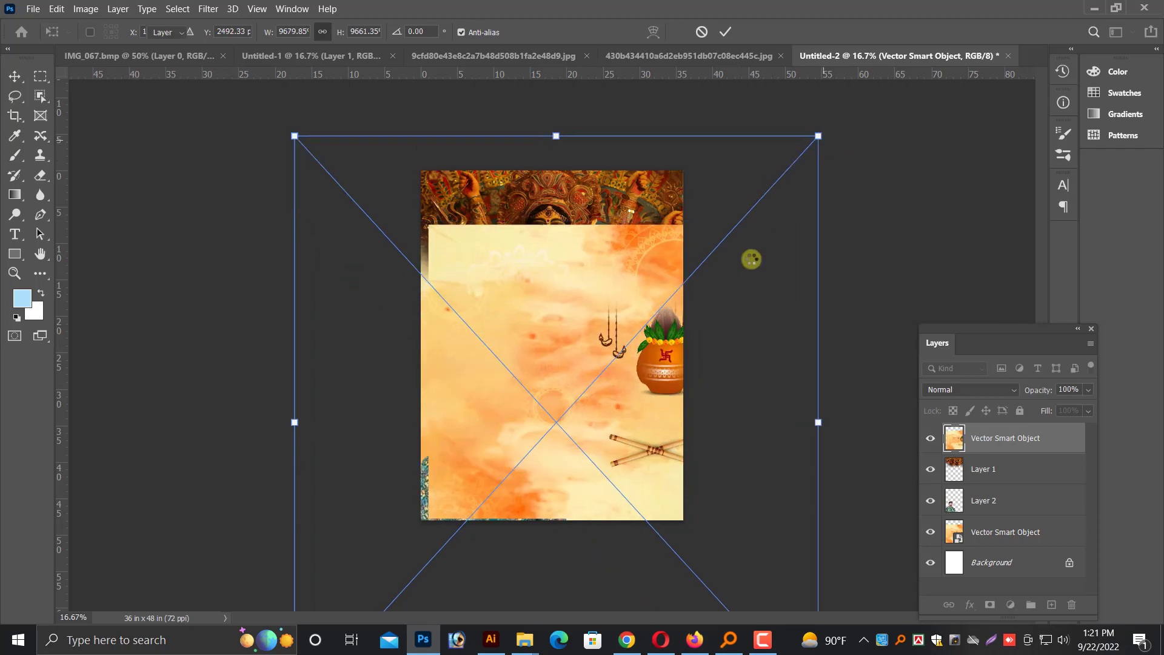
key(Return)
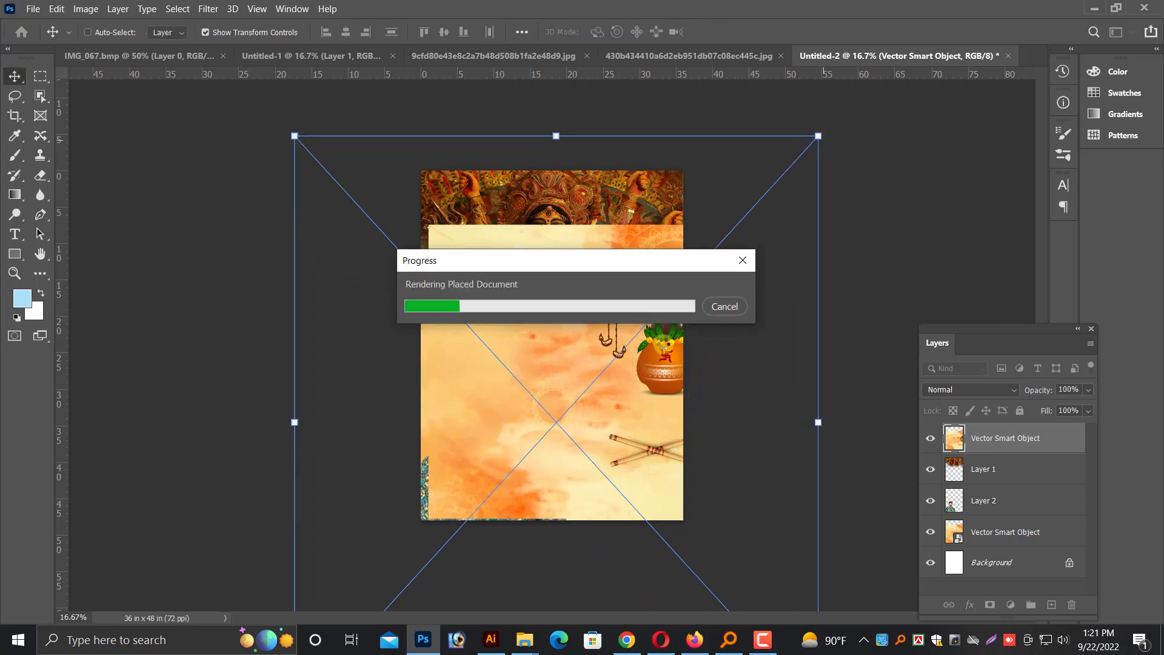
drag(656, 367, 641, 369)
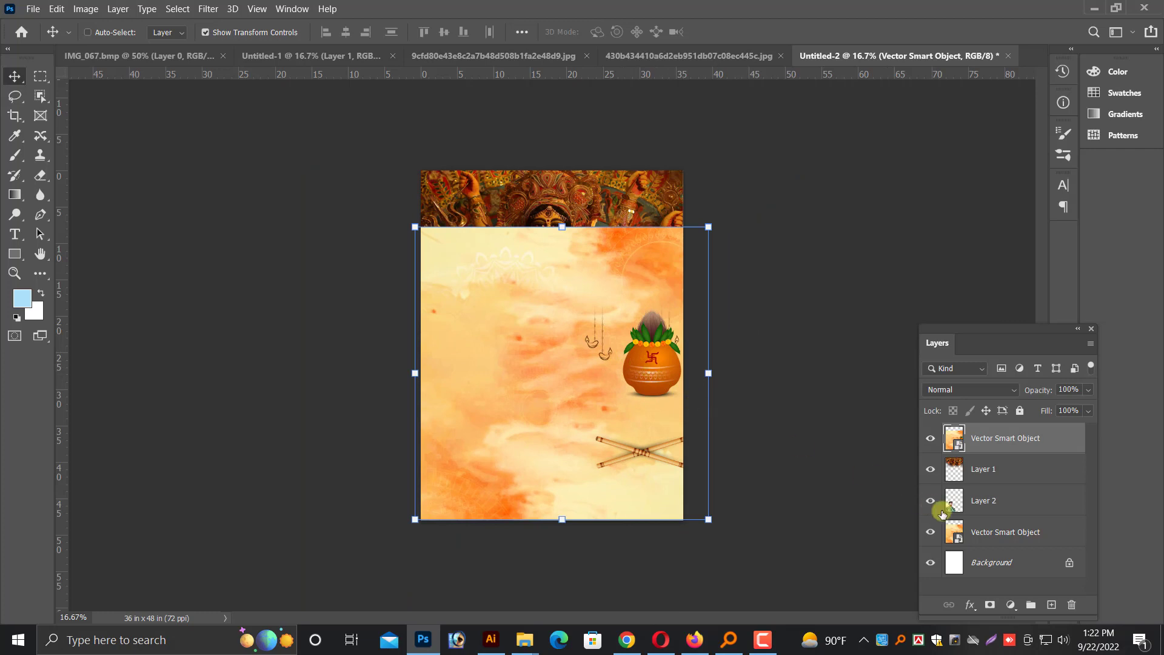
Delete the earlier orange smart object and send the new one with the pot and sticks behind the photo and portrait
click(954, 538)
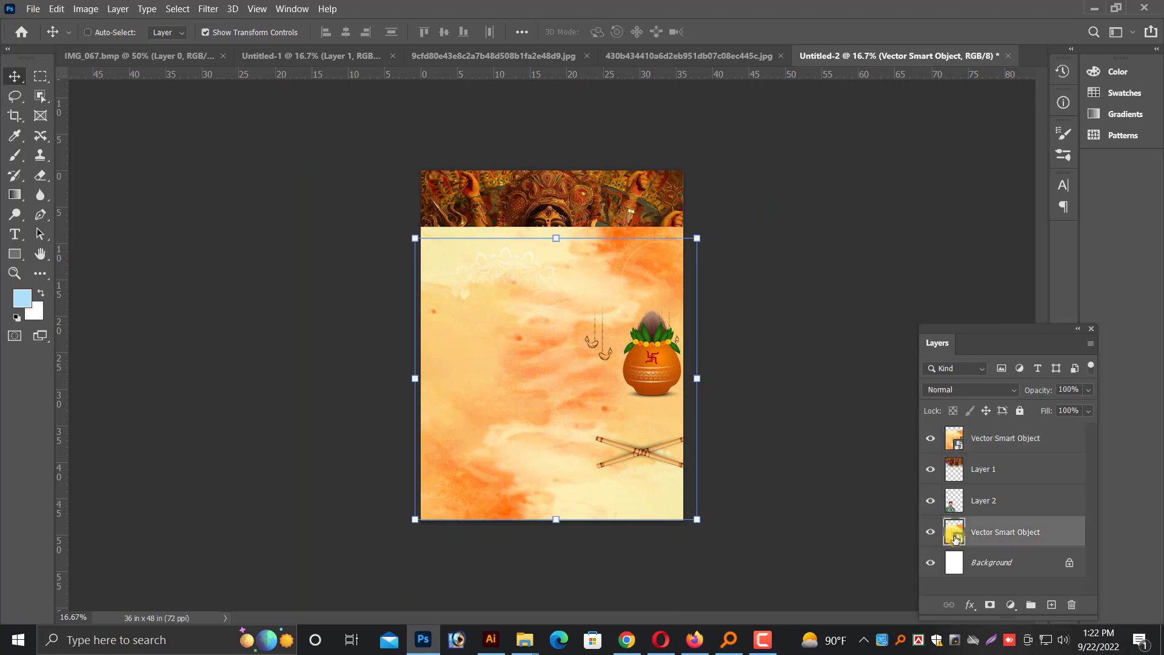
key(Delete)
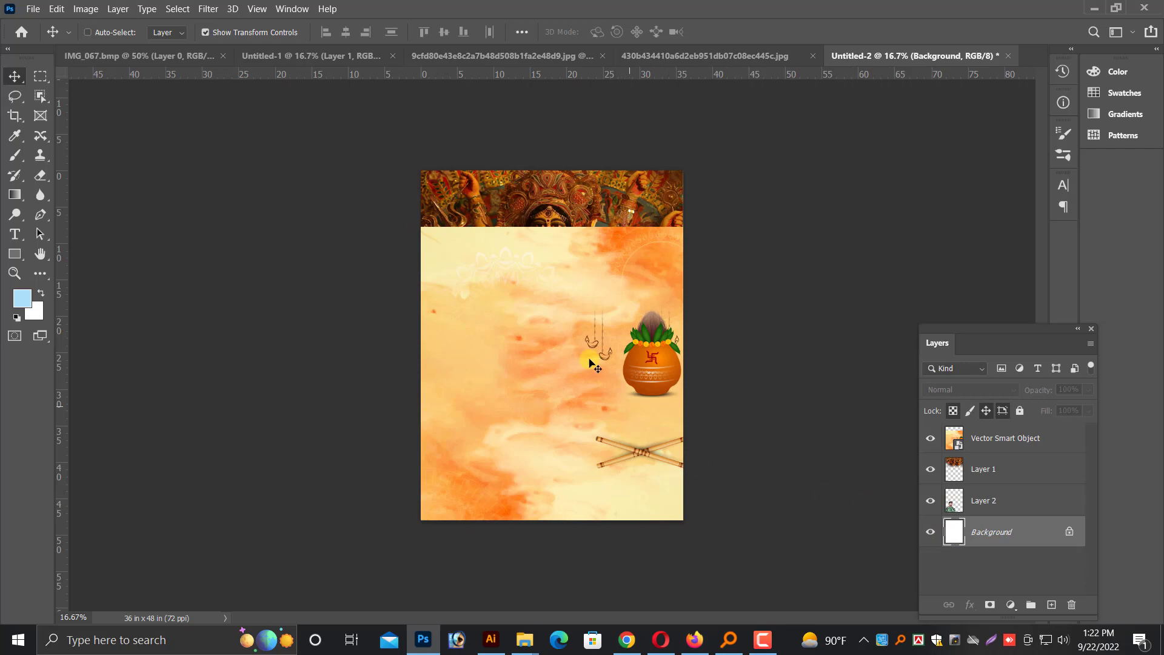
right_click(579, 255)
click(600, 269)
right_click(576, 313)
click(586, 320)
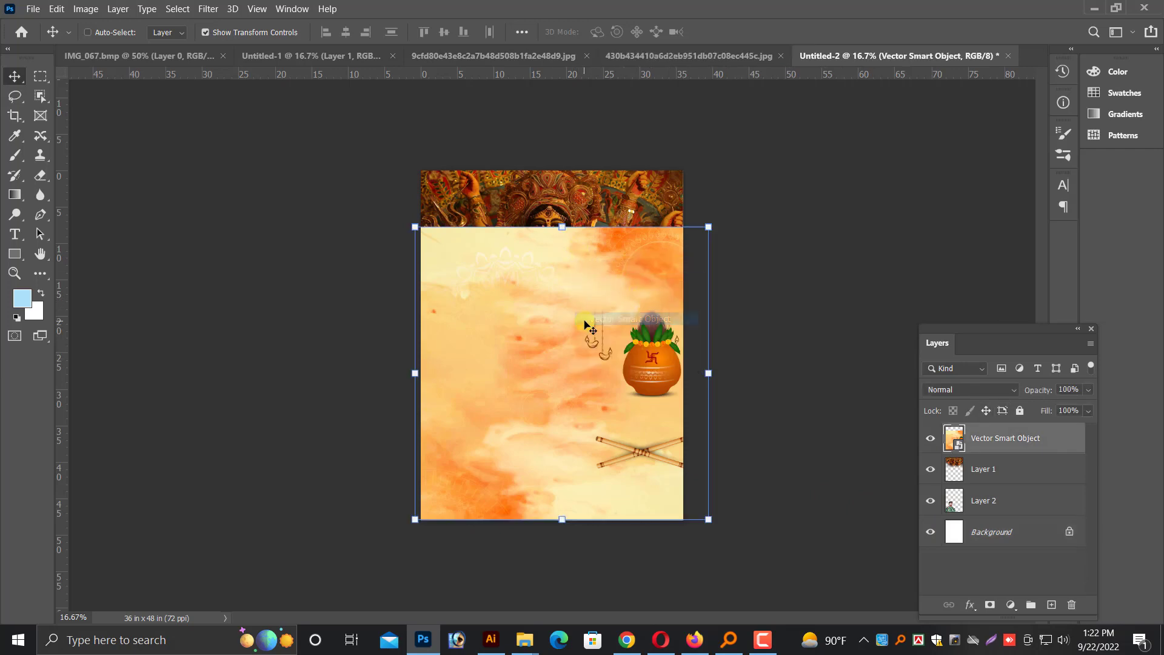
key(ctrl+shift+bracketleft)
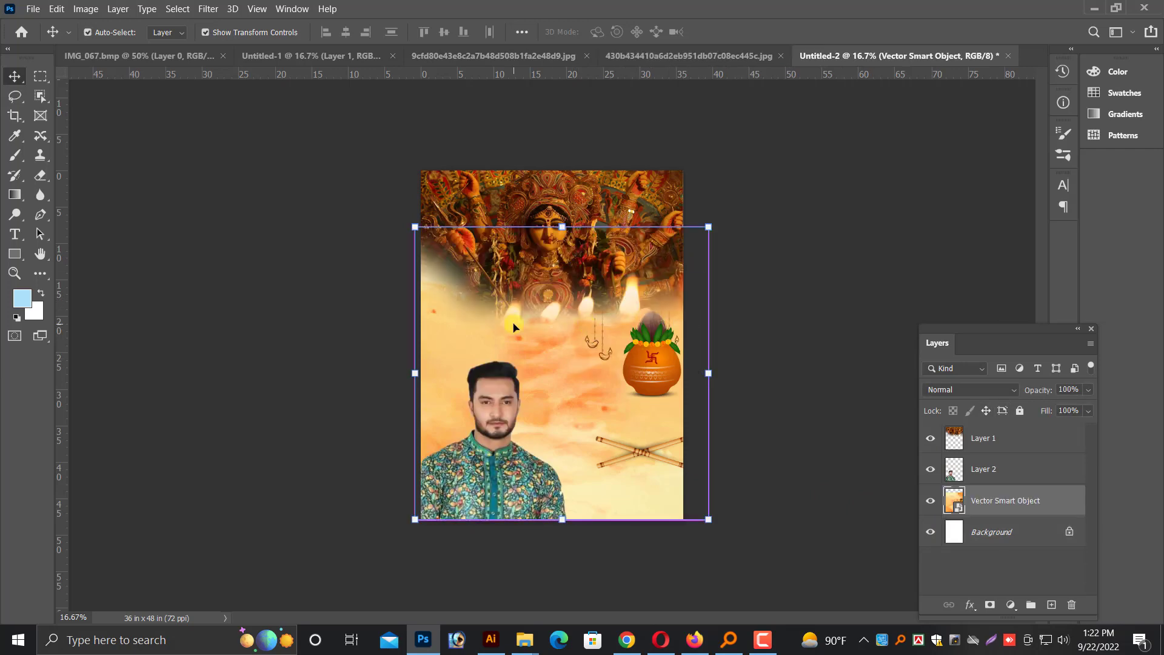
Delete the white Background layer from the poster
key(ctrl+equal)
right_click(547, 405)
click(581, 425)
key(Delete)
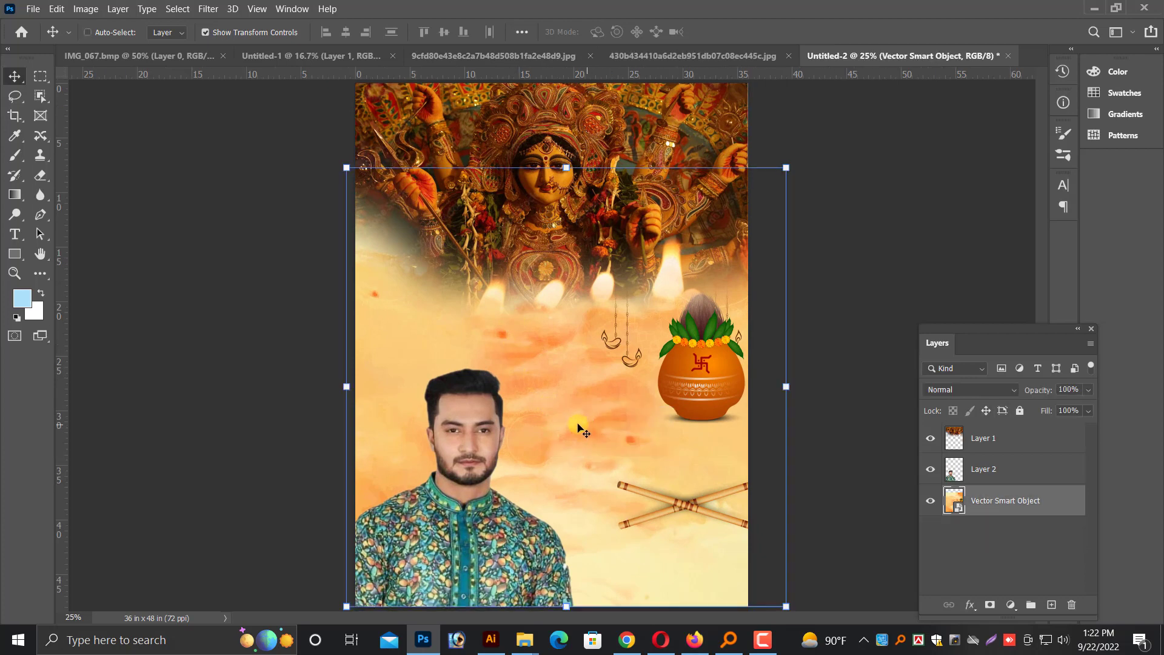
Move the orange smart object left until the clay pot and crossed sticks sit fully inside the page
mouse_move(695, 391)
mouse_down()
mouse_move(694, 406)
mouse_move(691, 389)
mouse_up()
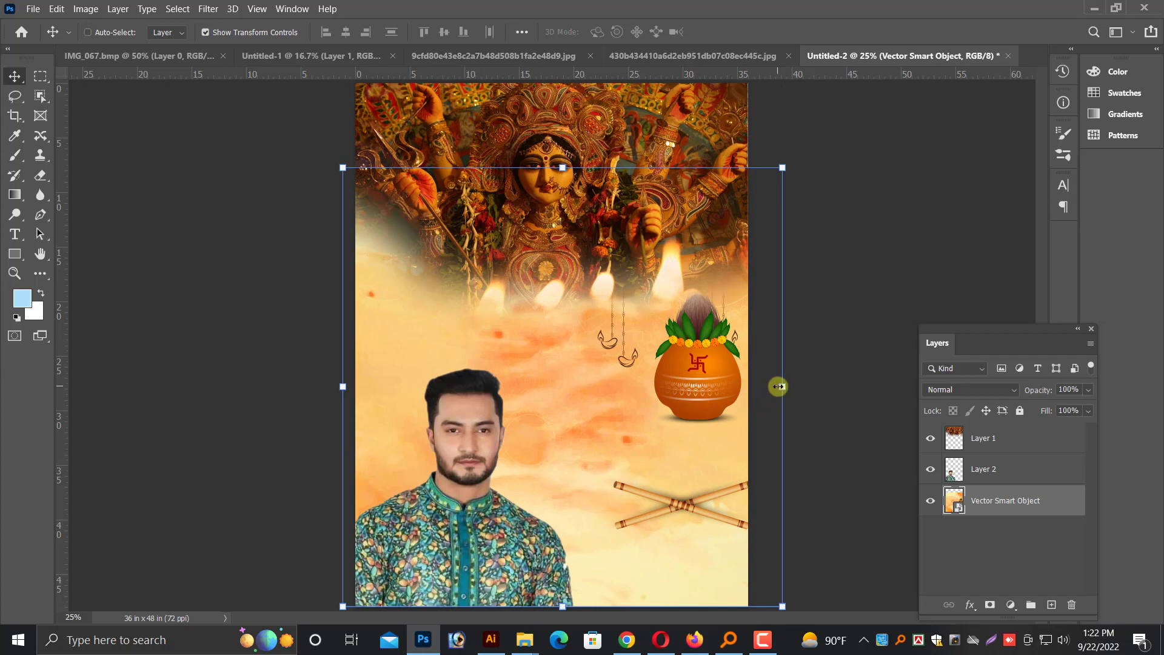
drag(778, 386, 767, 394)
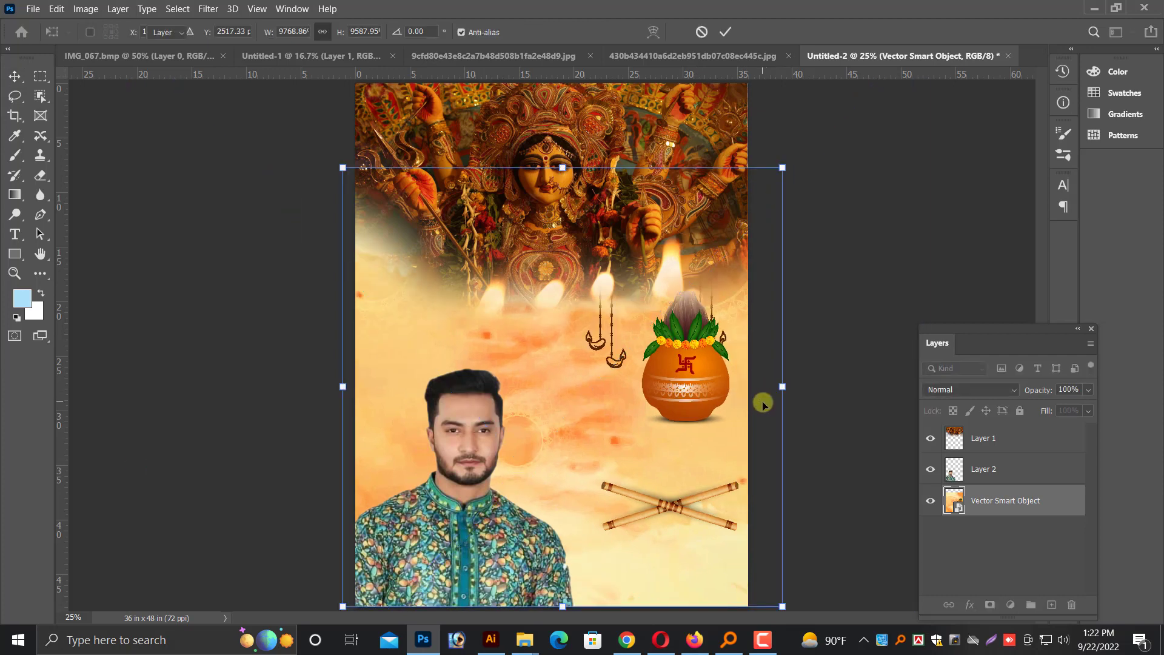
key(Return)
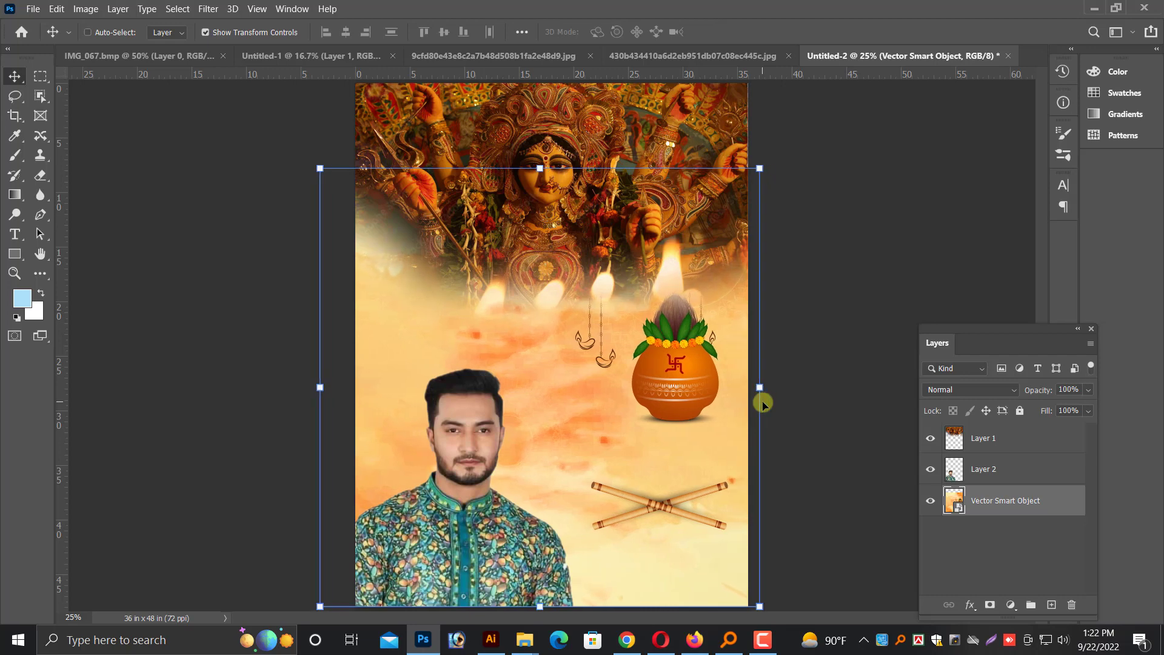
Select the whole canvas, crop the poster to that selection, and deselect
key(ctrl+minus)
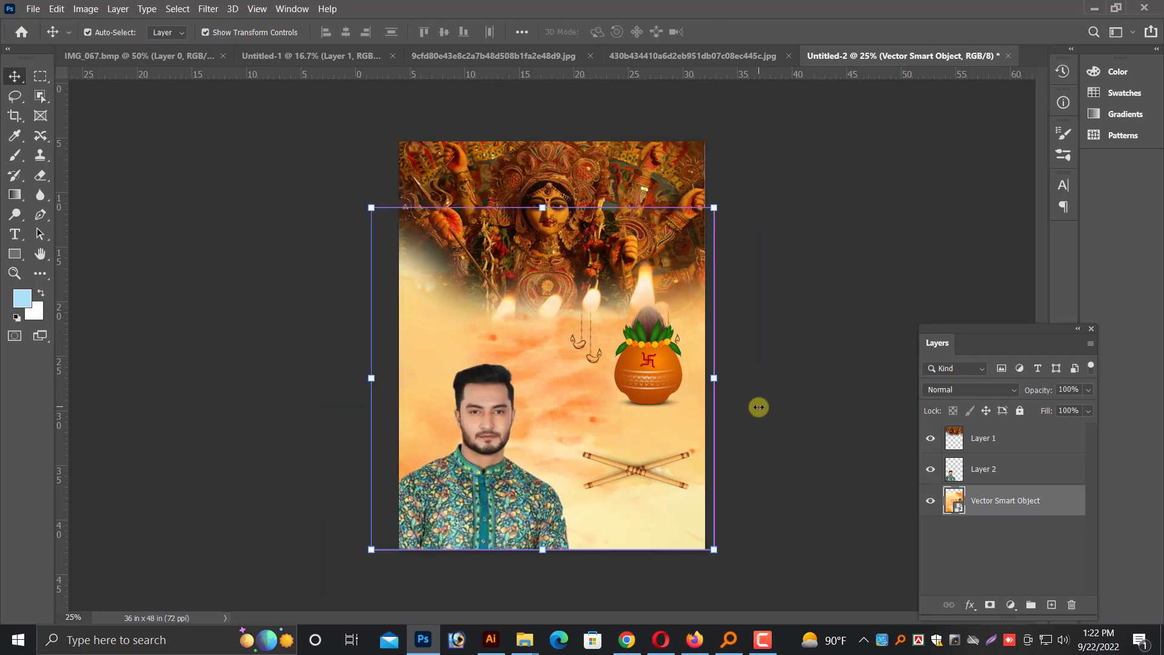
click(37, 77)
key(ctrl+a)
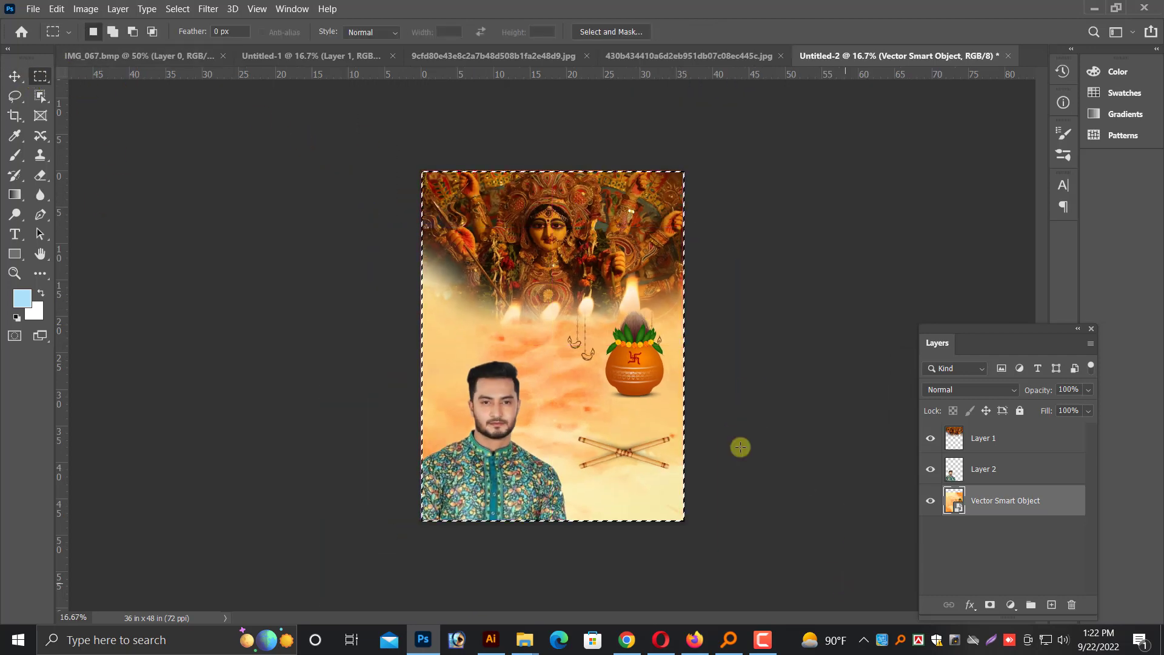
click(56, 9)
mouse_move(85, 11)
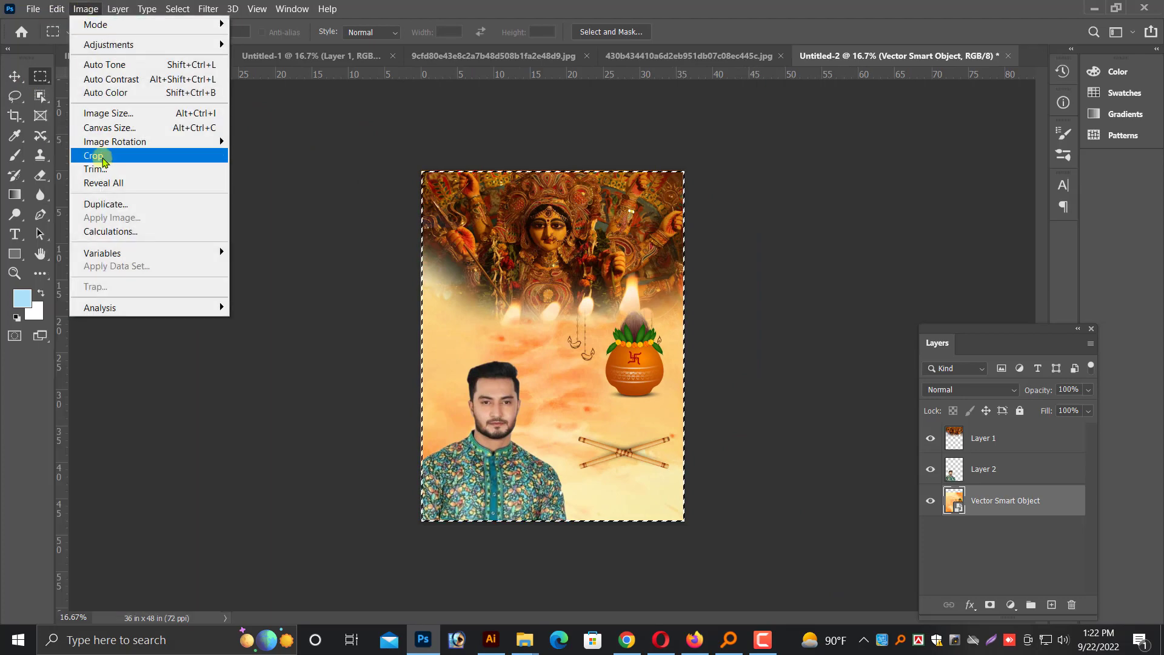
click(93, 156)
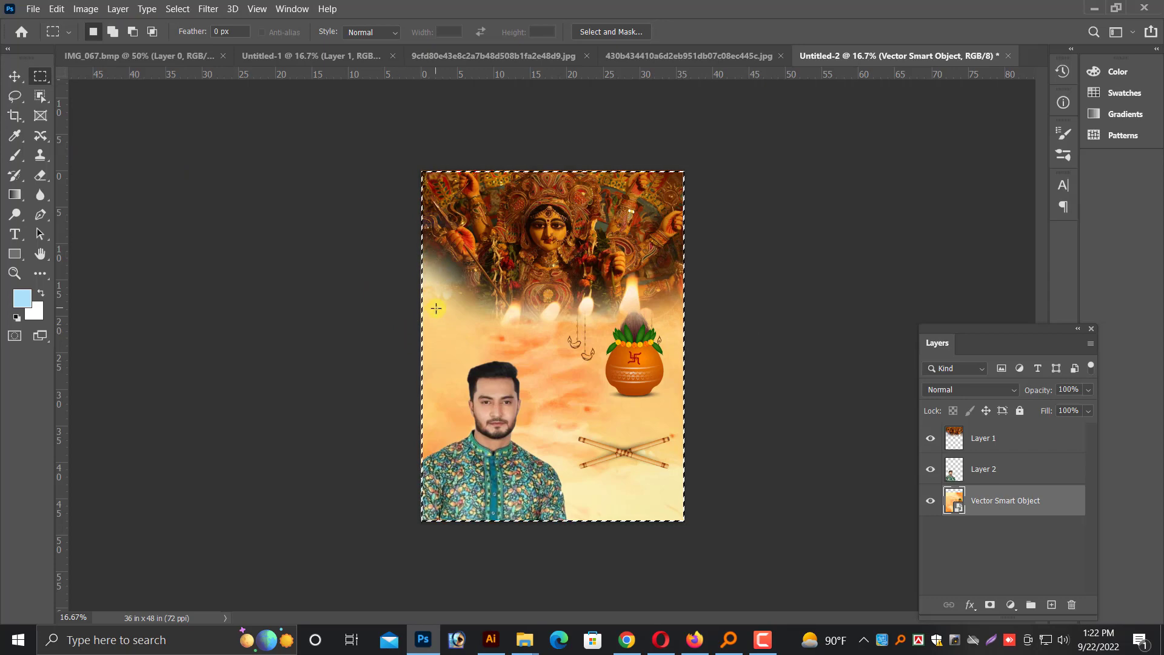
key(ctrl+d)
key(ctrl+plus)
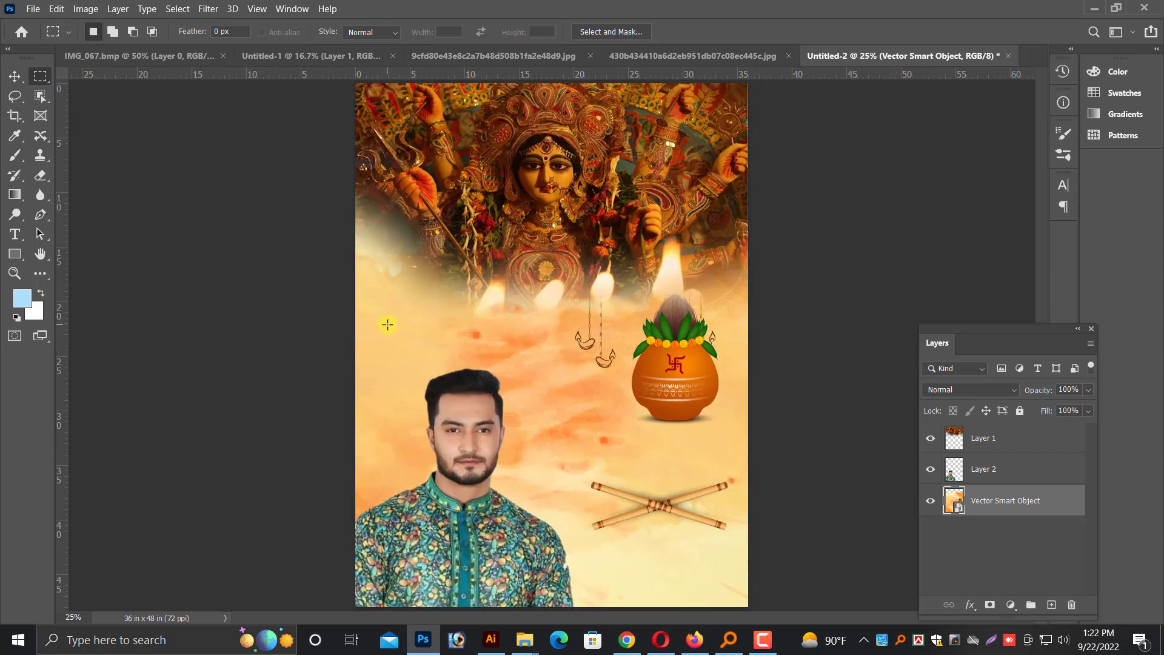
click(18, 79)
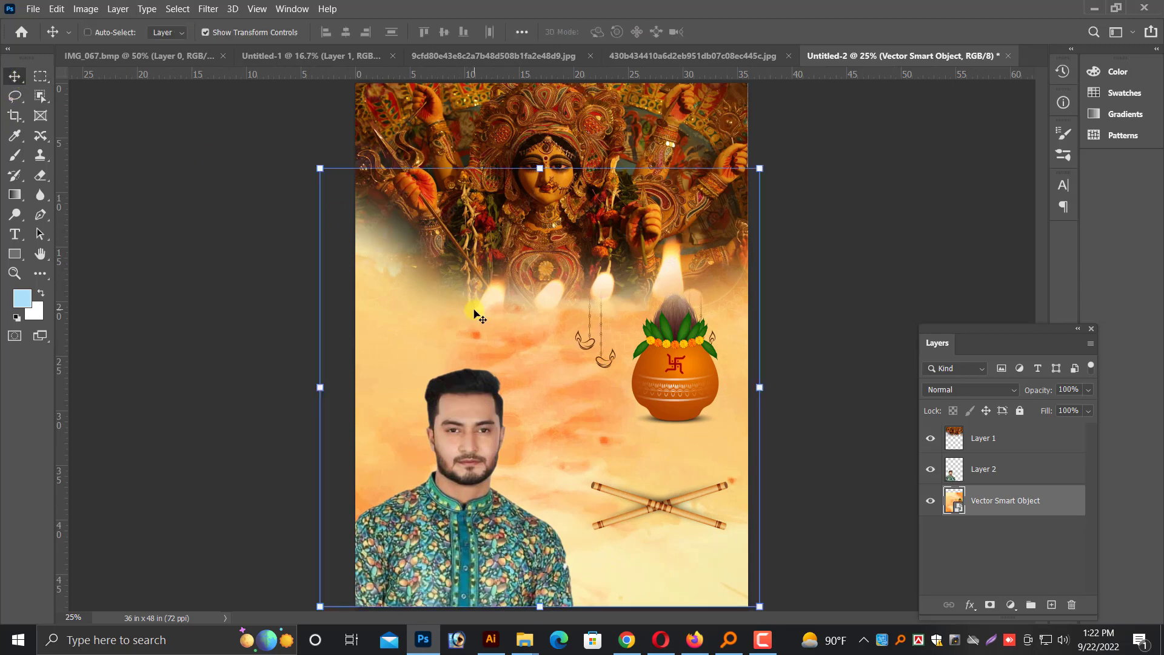
Try again to trim the overhanging orange smart object by cropping to a full-canvas selection
key(ctrl+minus)
key(a)
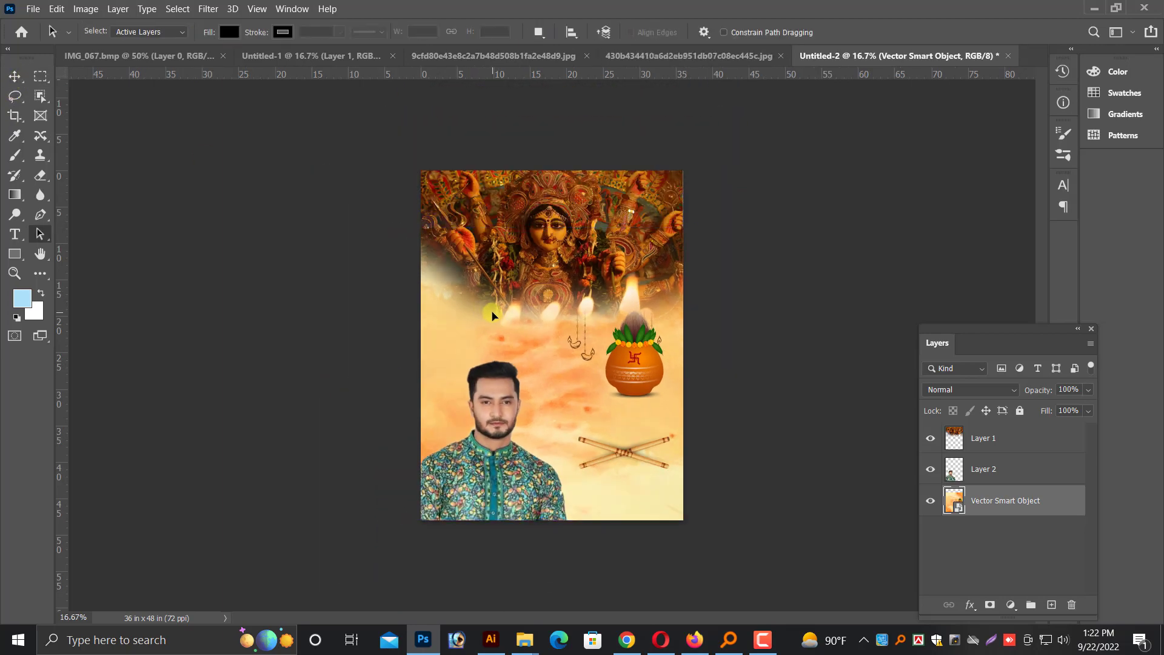
click(16, 76)
key(ctrl+a)
key(alt+i)
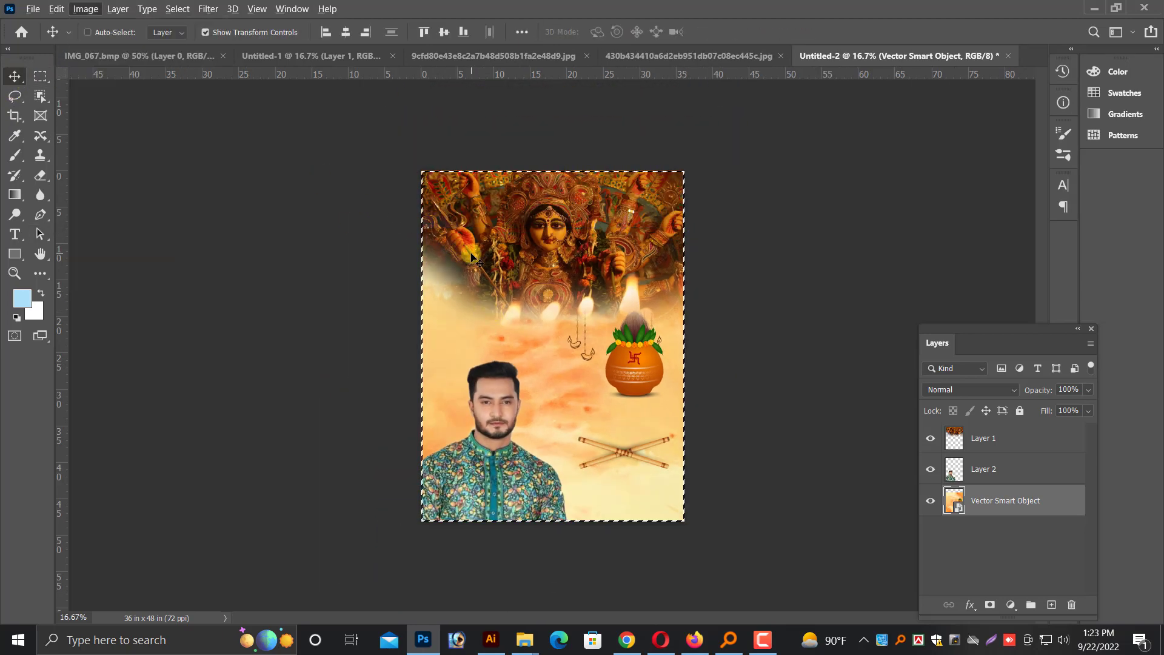
key(p)
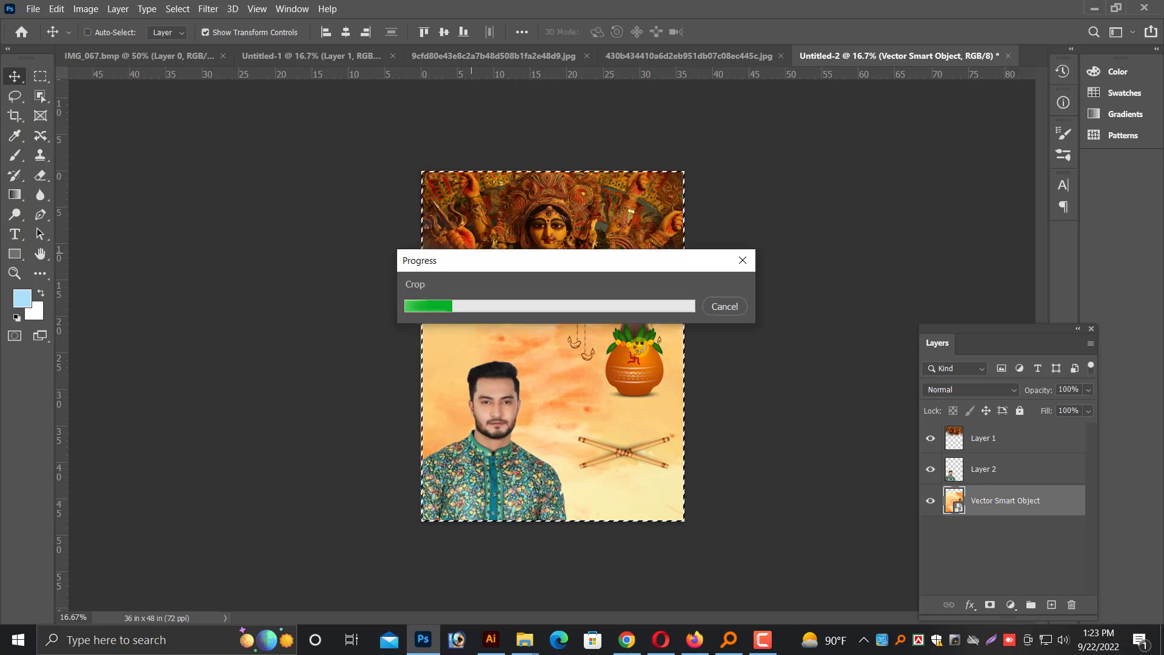
key(ctrl+plus)
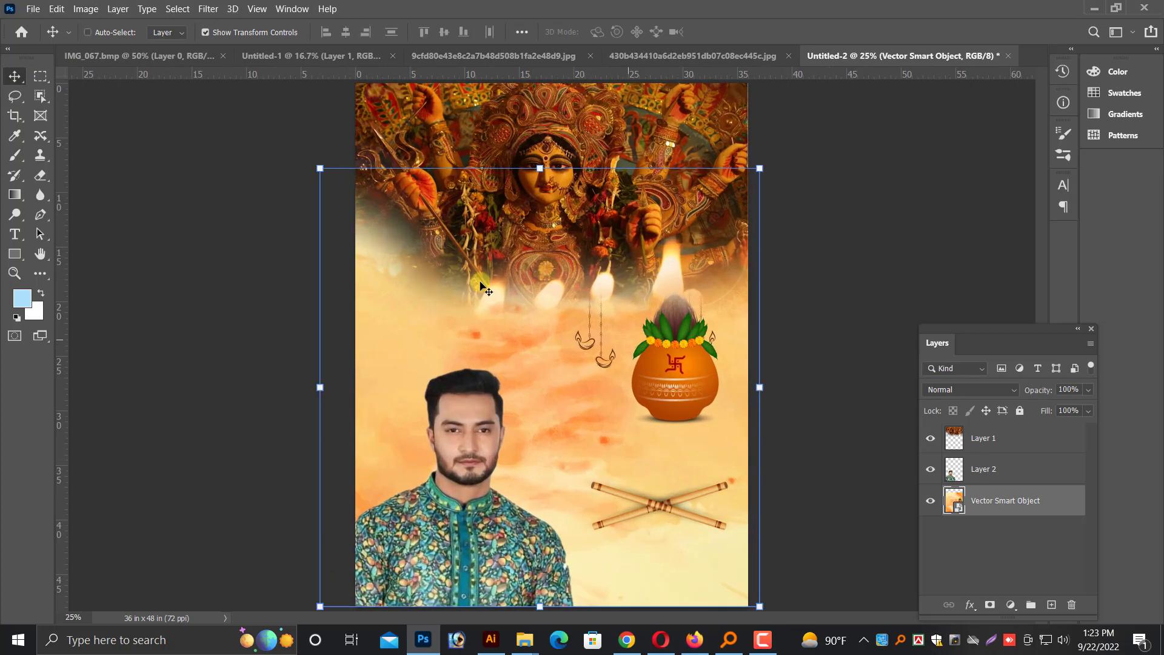
Try cropping to a marquee drawn around the whole page, closing the browser window opened by accident
key(ctrl+minus)
click(40, 76)
drag(419, 166, 843, 642)
mouse_move(843, 643)
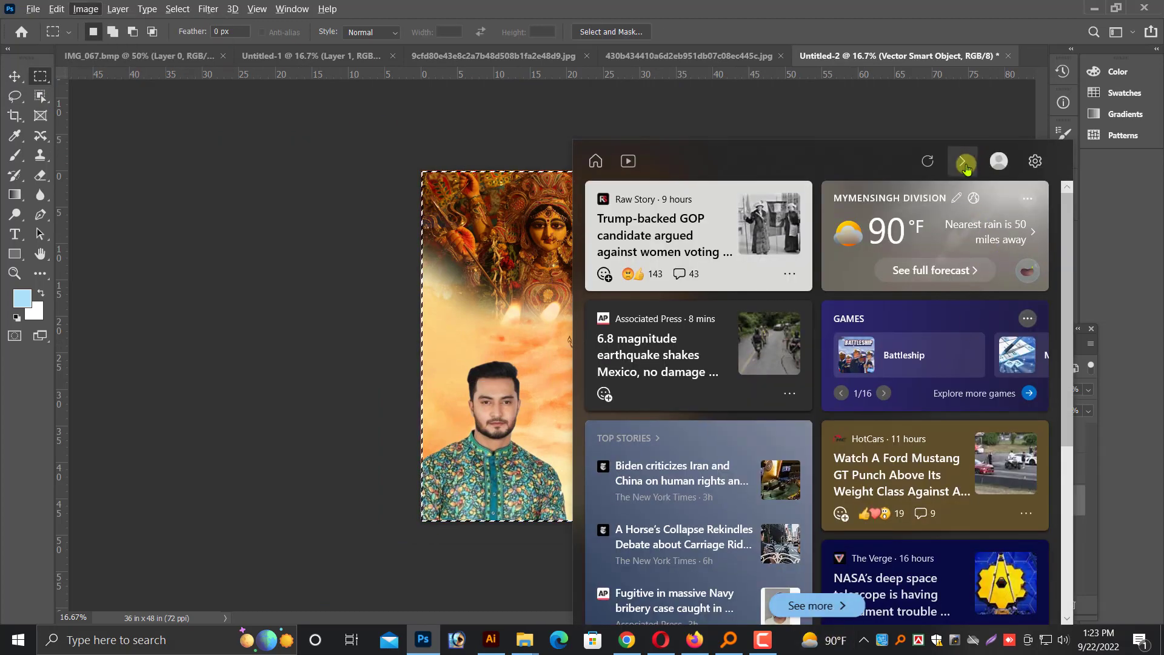
click(965, 162)
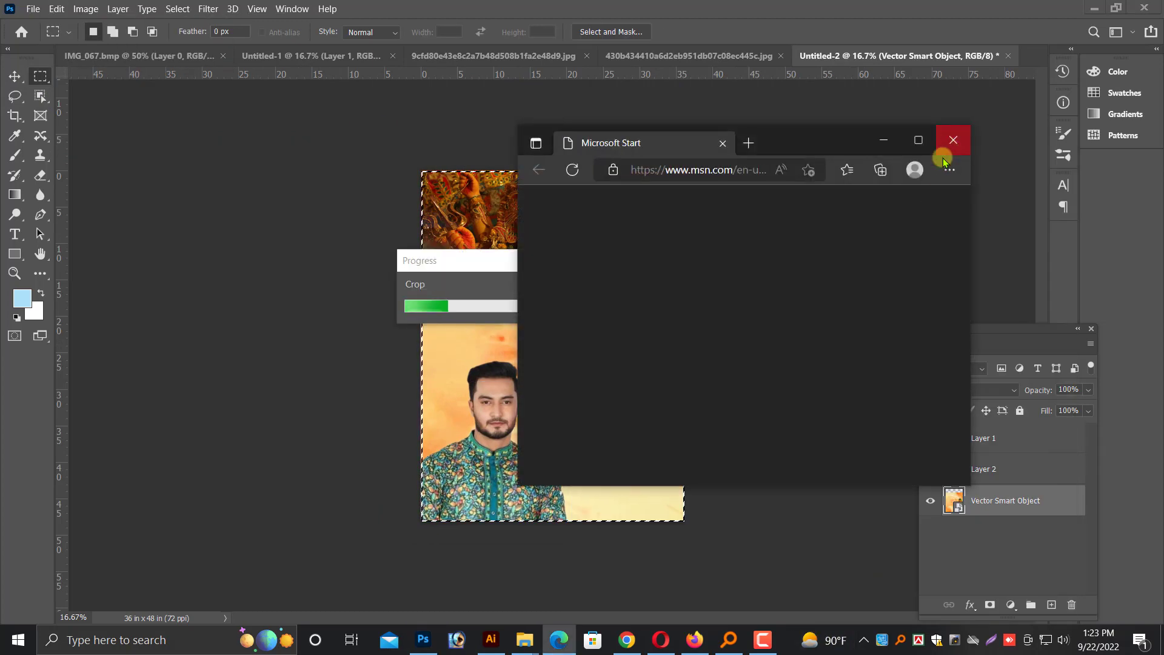
click(947, 148)
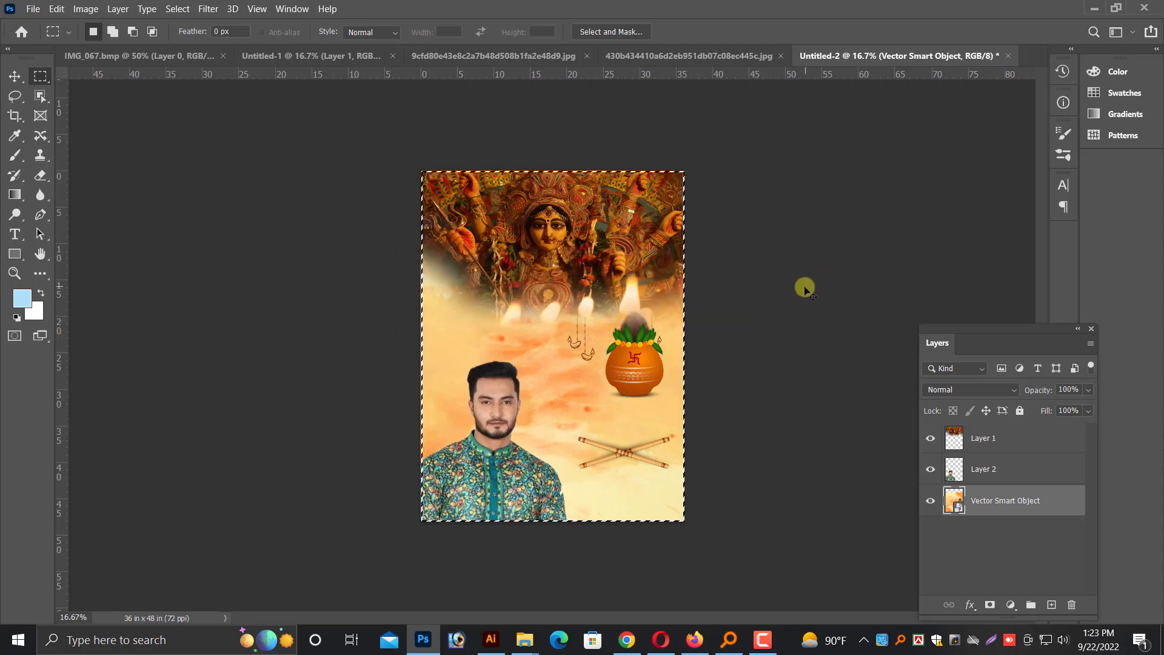
key(v)
key(ctrl+plus)
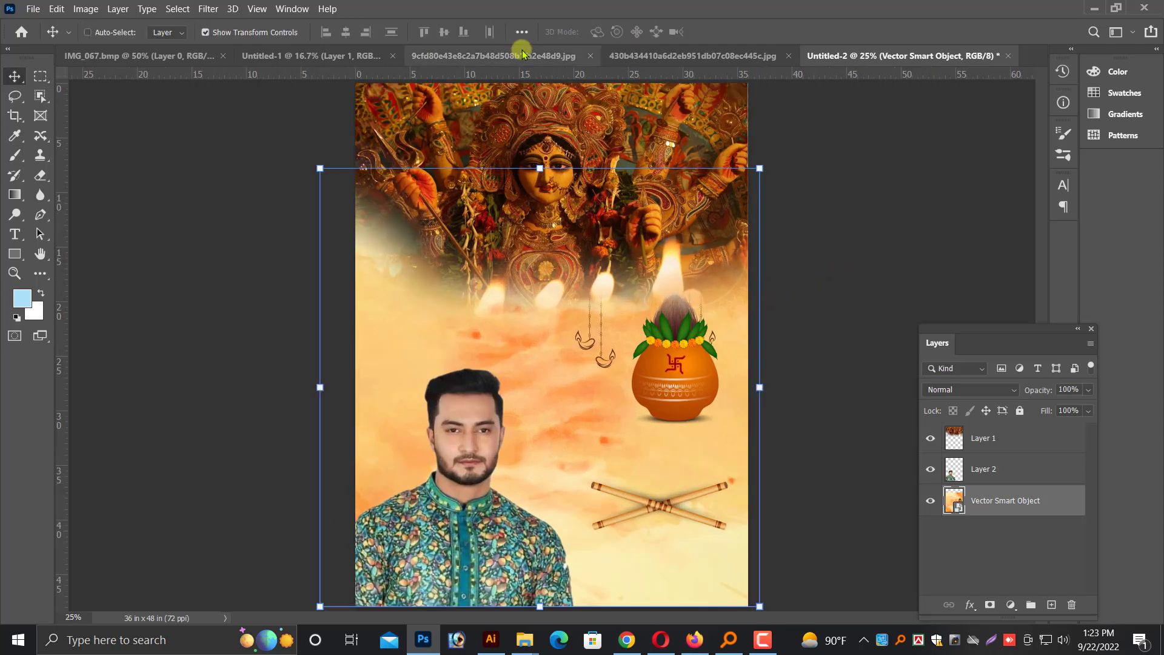
Close the empty IMG_067.bmp document without saving it
click(520, 55)
click(152, 58)
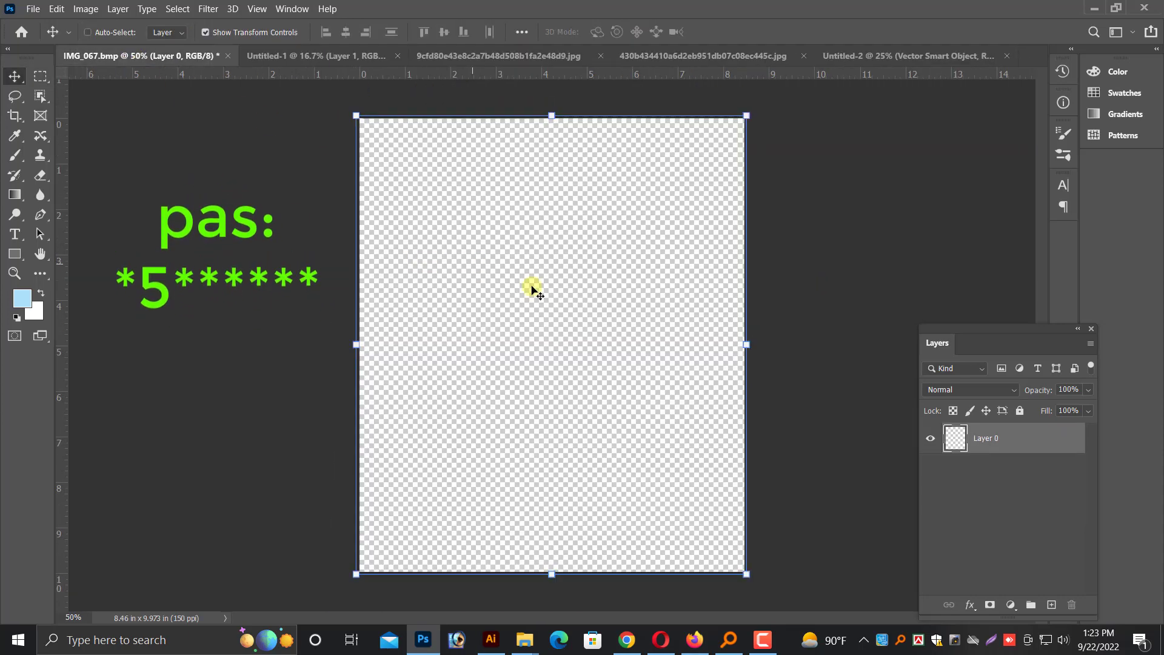
key(ctrl+w)
click(605, 254)
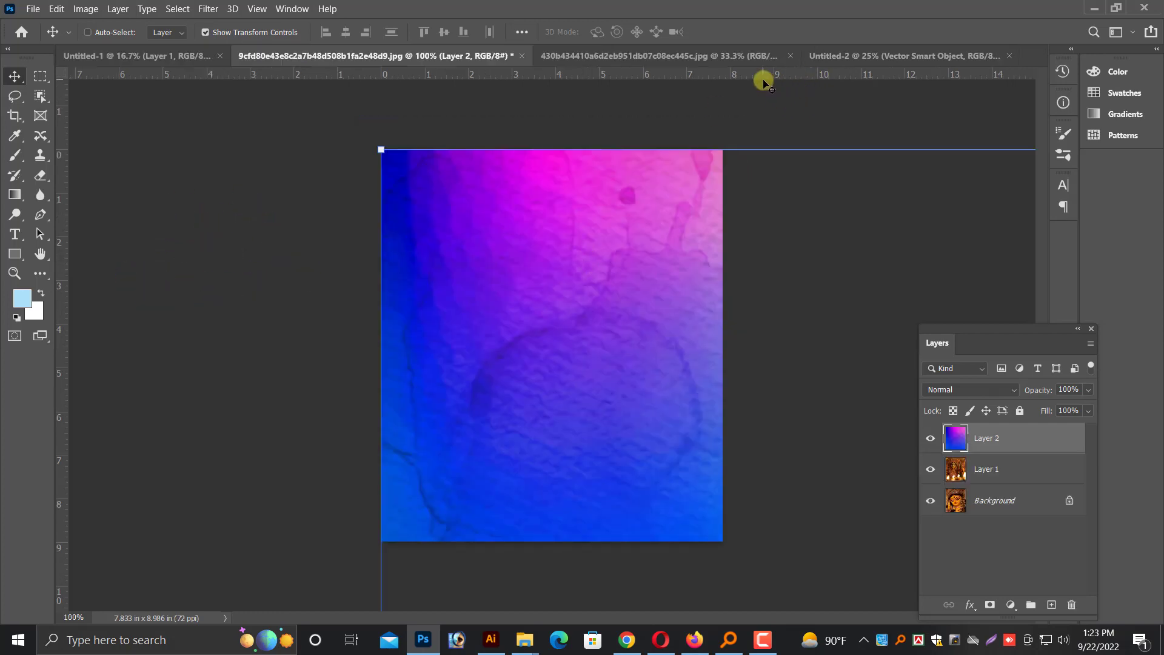
Go through the open documents to Untitled-1 and delete the man's portrait layer from it
click(845, 55)
click(659, 56)
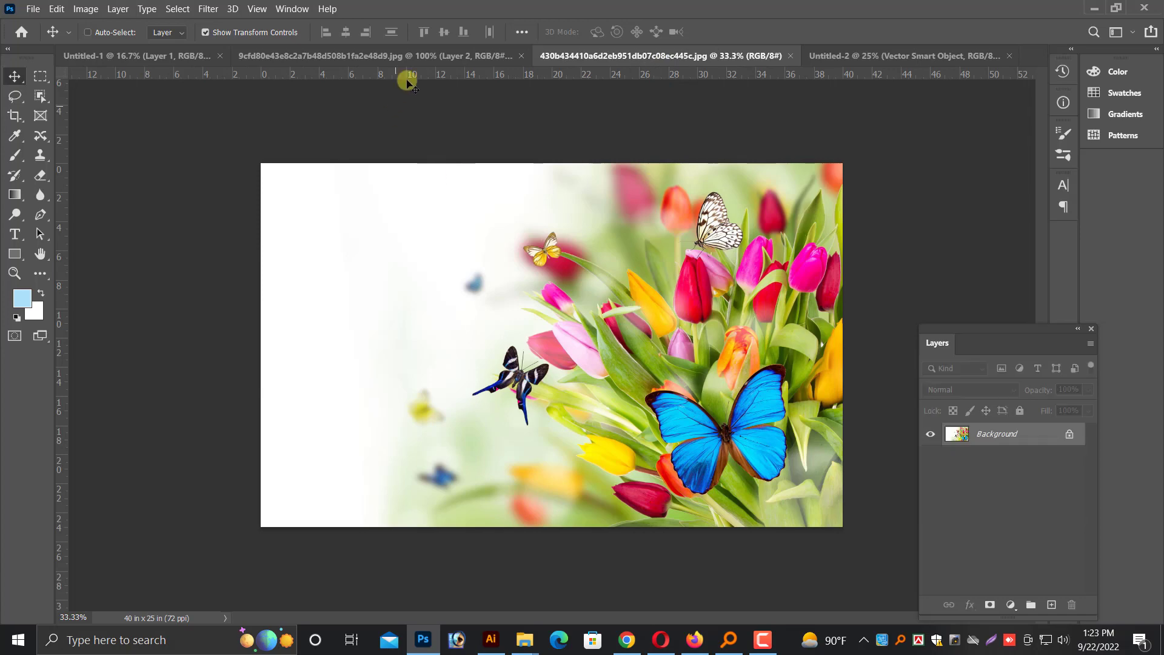
click(388, 56)
click(145, 56)
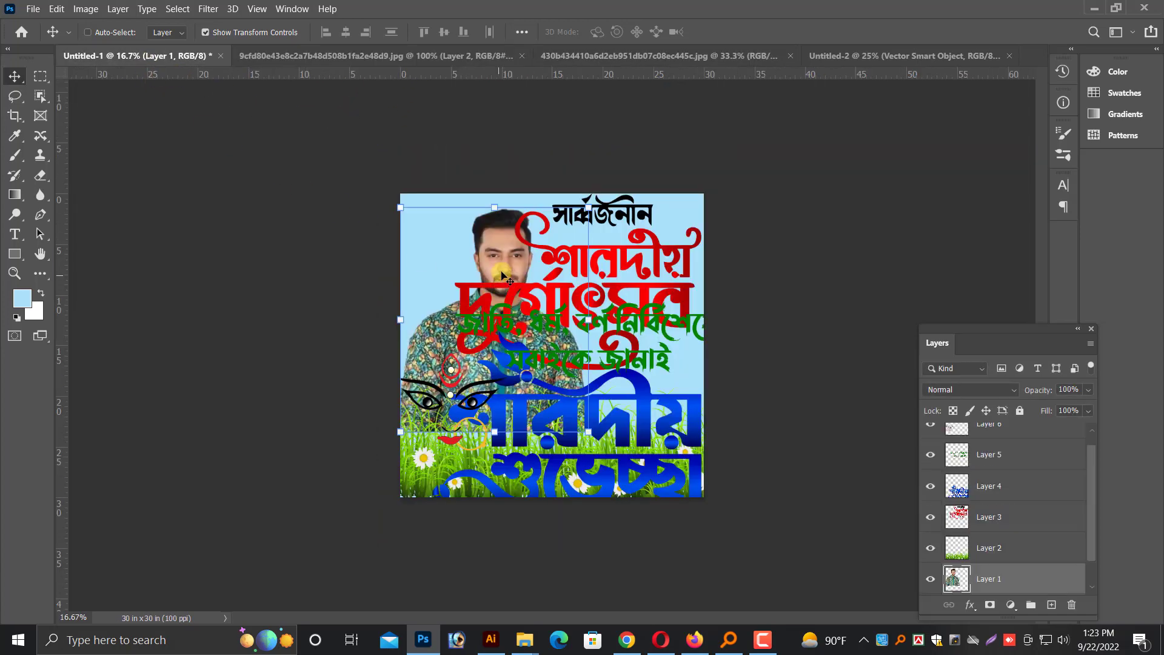
key(Delete)
Bring the red and black শারদীয় দুর্গোৎসব lettering layer from Untitled-1 into the Untitled-2 poster
right_click(603, 245)
click(617, 255)
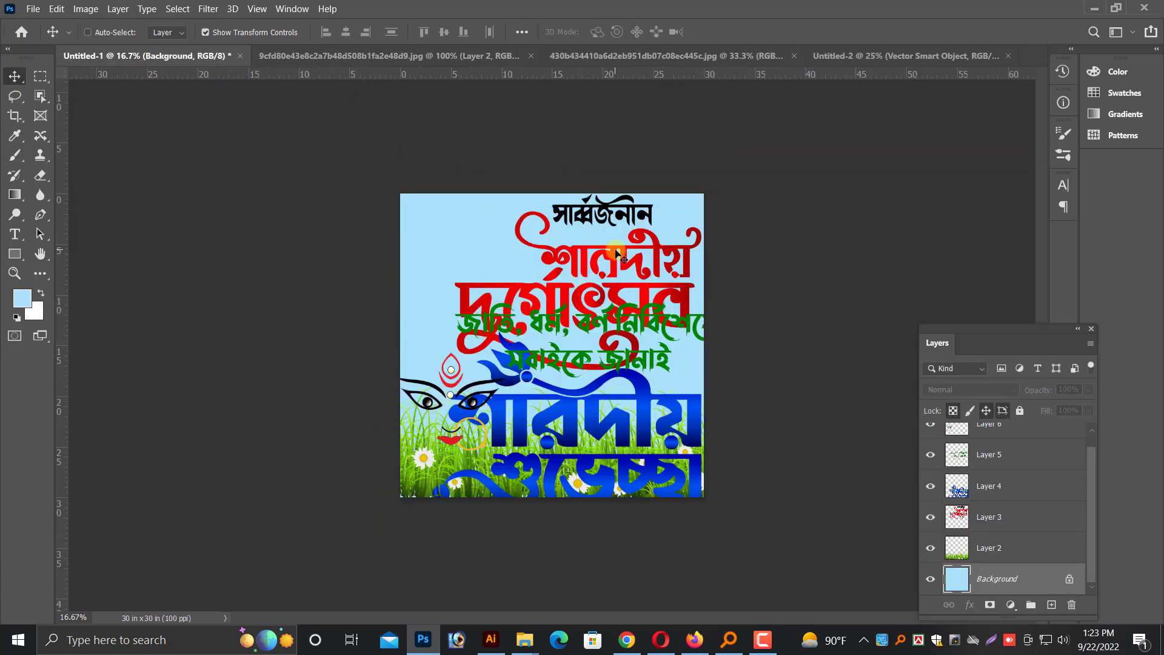
right_click(617, 255)
click(640, 253)
drag(639, 253, 603, 363)
Shrink the শারদীয় দুর্গোৎসব lettering to about 46.43% and place it below the clay pot, over the crossed sticks
drag(759, 251, 656, 315)
drag(590, 377, 641, 390)
drag(709, 409, 661, 410)
drag(620, 413, 671, 477)
key(ctrl+plus)
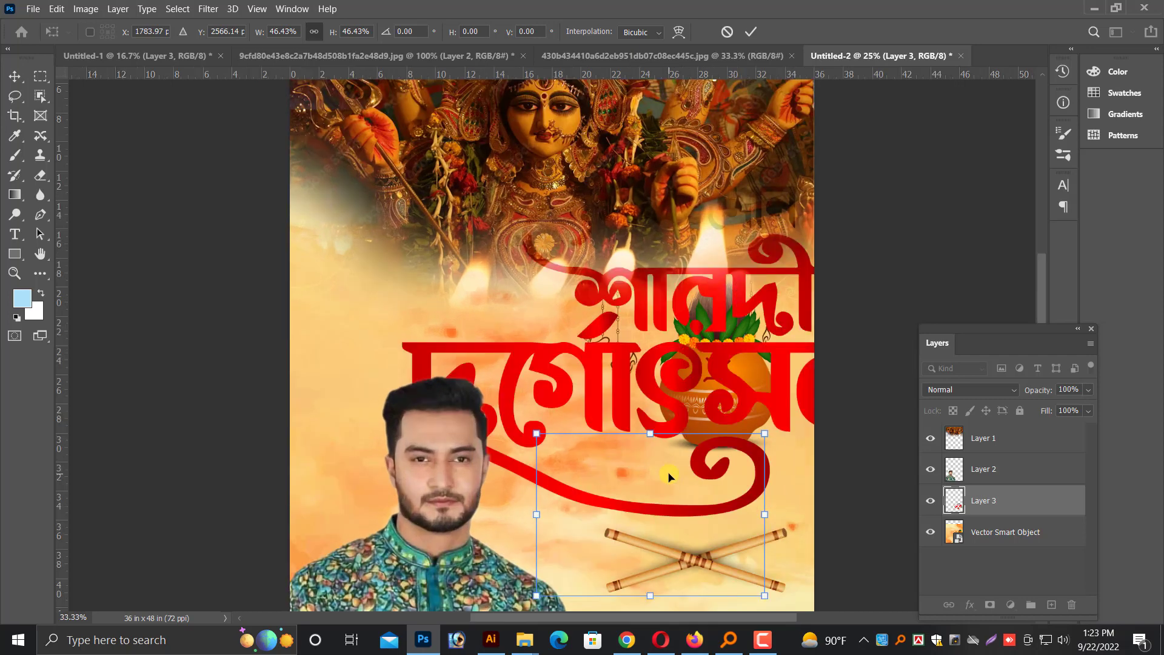
scroll(690, 418, down, 3)
drag(695, 422, 731, 441)
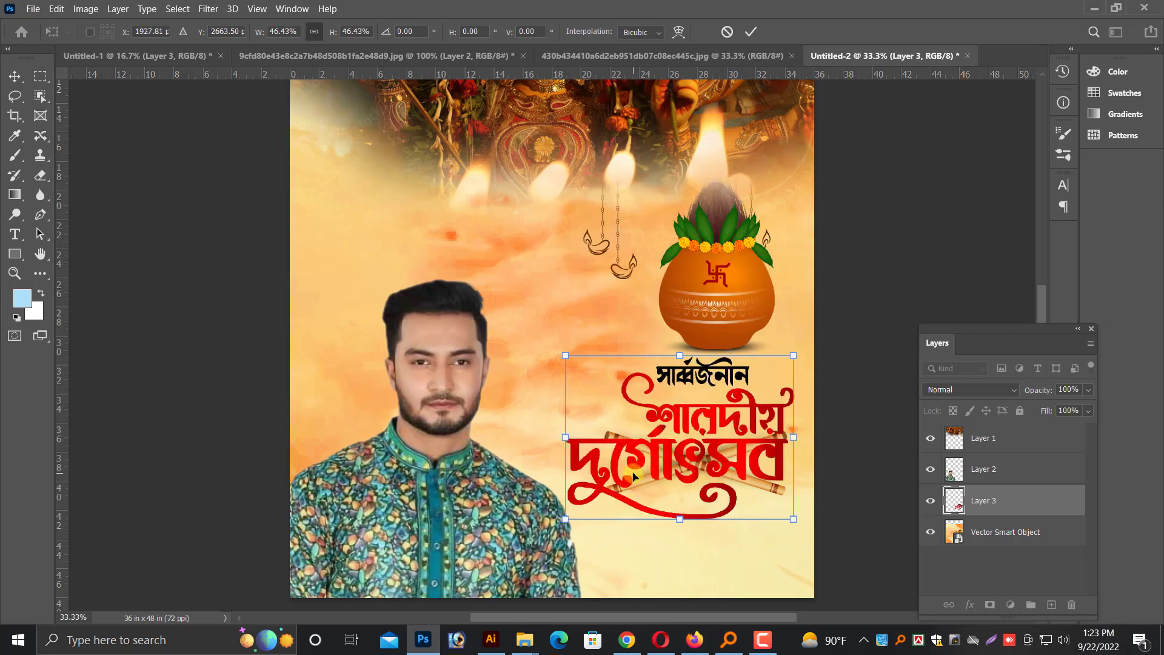
key(Return)
Reduce the lettering slightly to about 96%, pulling its lower-left corner away from the man's shoulder
scroll(631, 472, down, 3)
key(ctrl+plus)
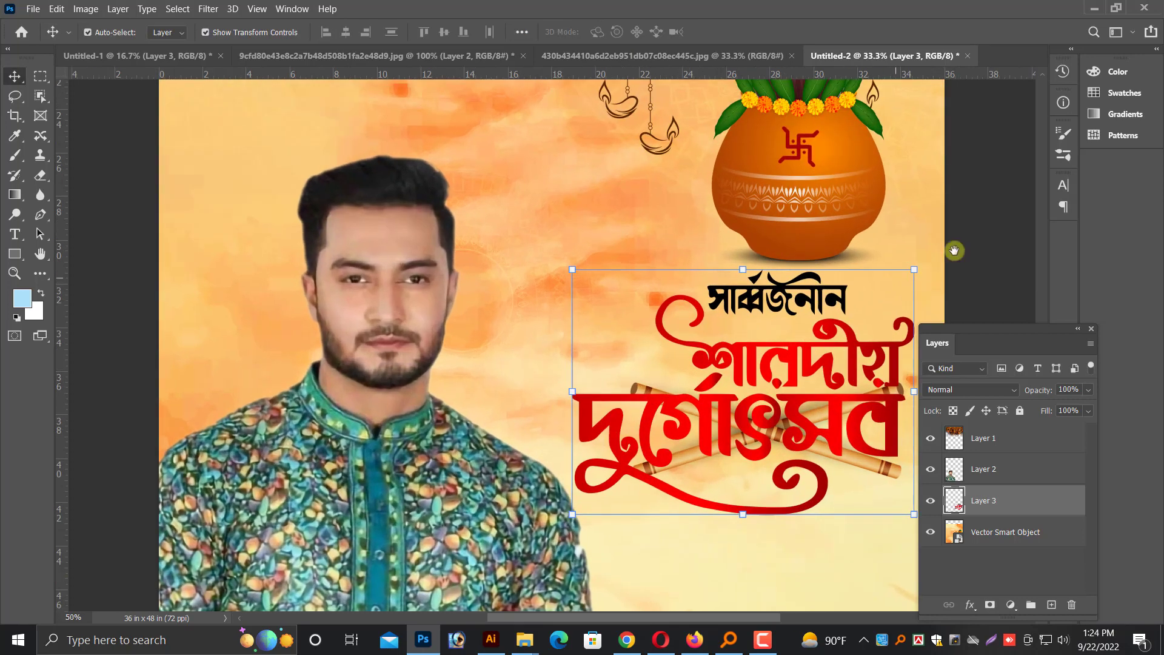
drag(955, 251, 752, 233)
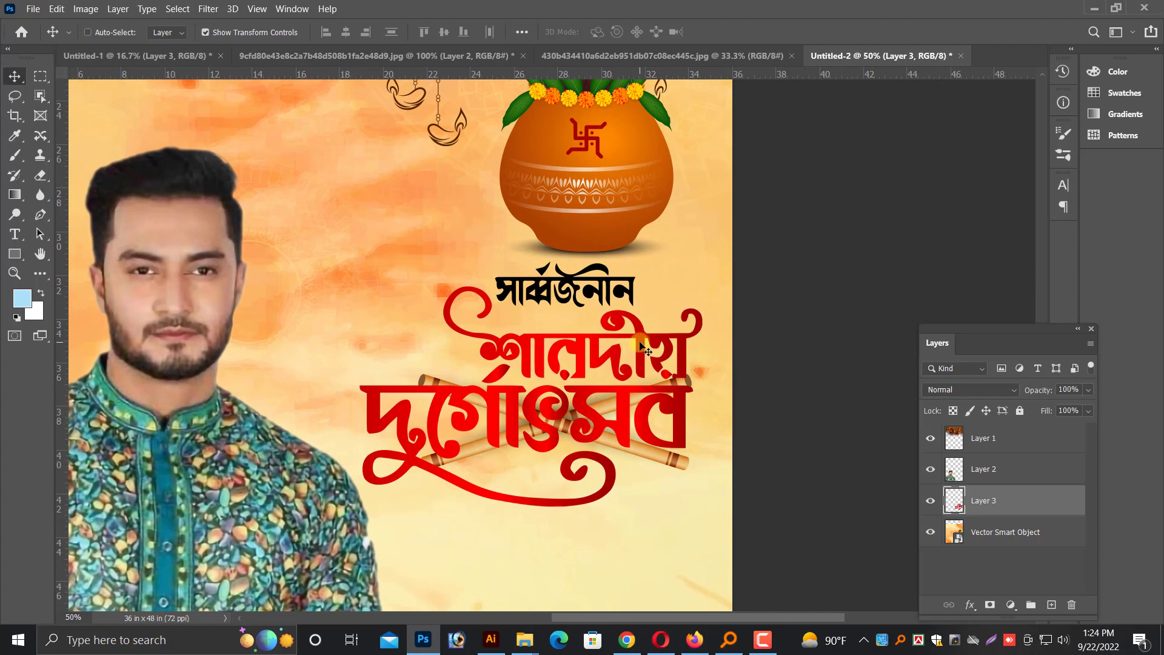
drag(358, 507, 374, 496)
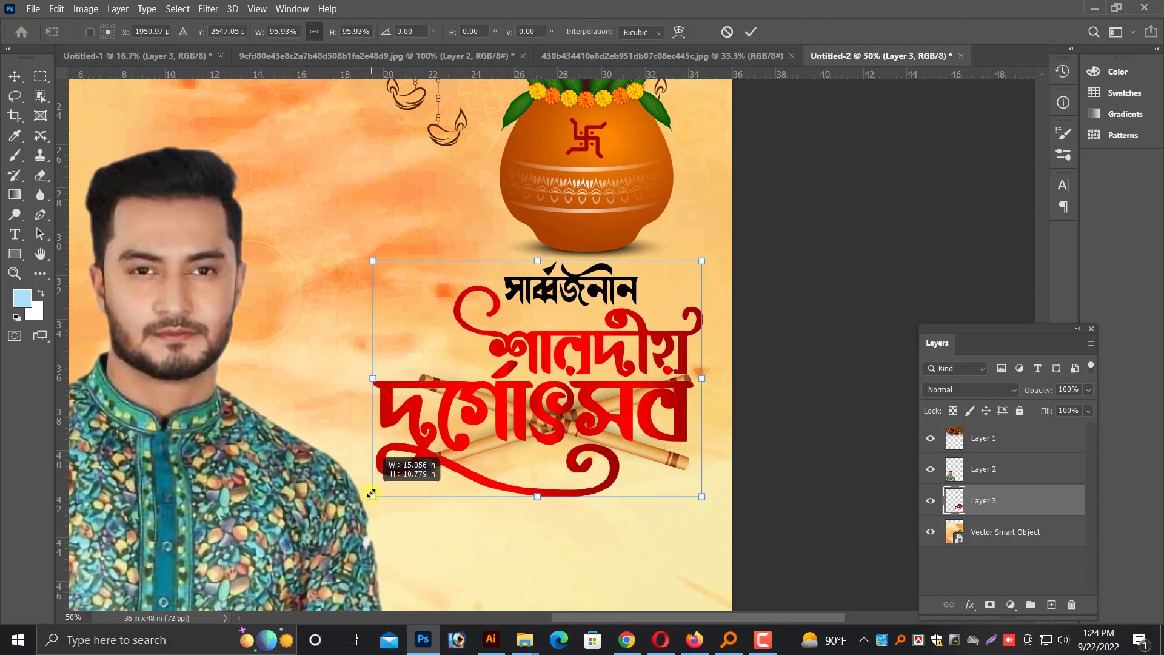
key(Return)
Select the orange smart object and shift it right until the clay pot sits near the page's right edge
scroll(584, 362, down, 2)
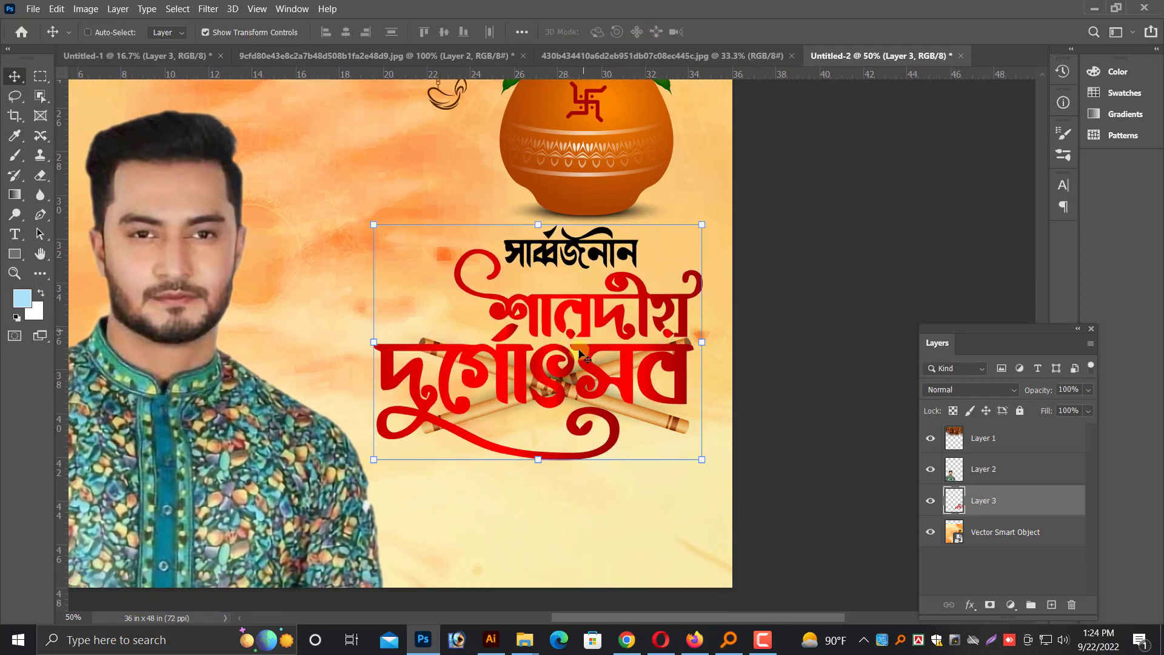
scroll(580, 354, up, 8)
scroll(581, 388, down, 4)
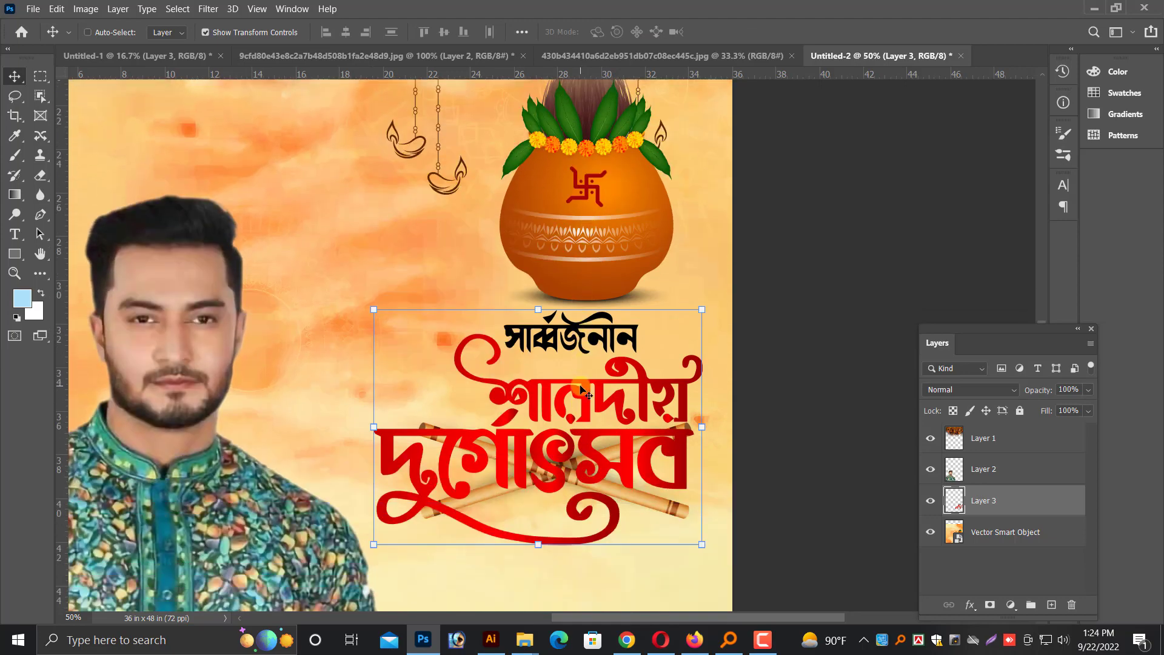
scroll(576, 363, up, 5)
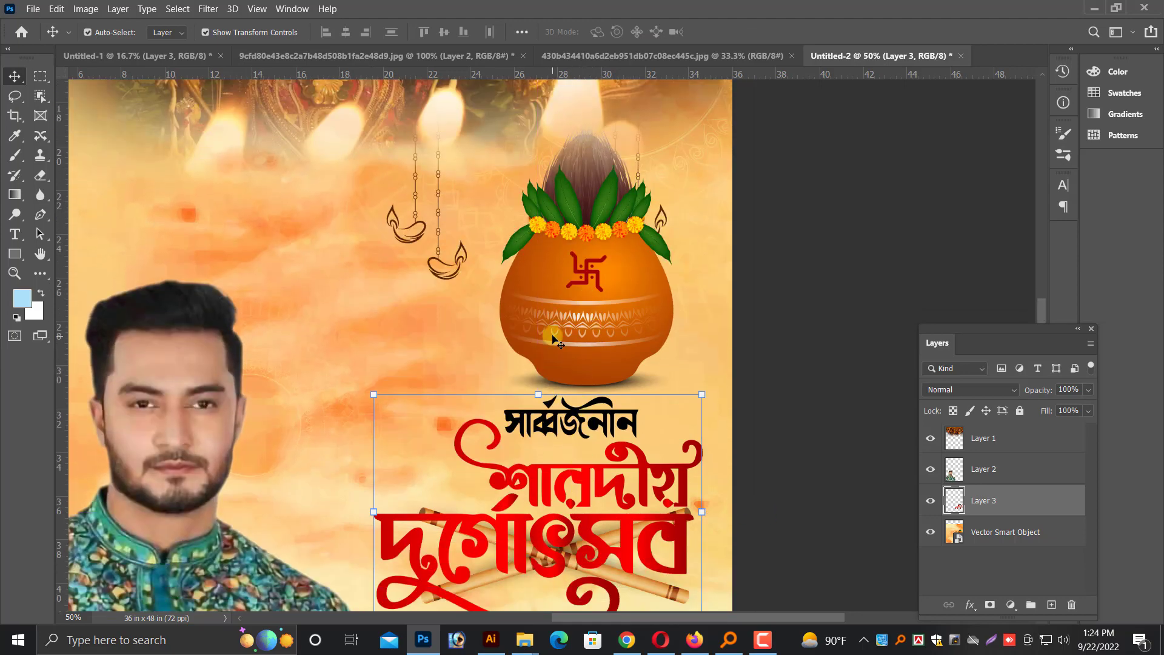
scroll(554, 340, down, 2)
right_click(680, 371)
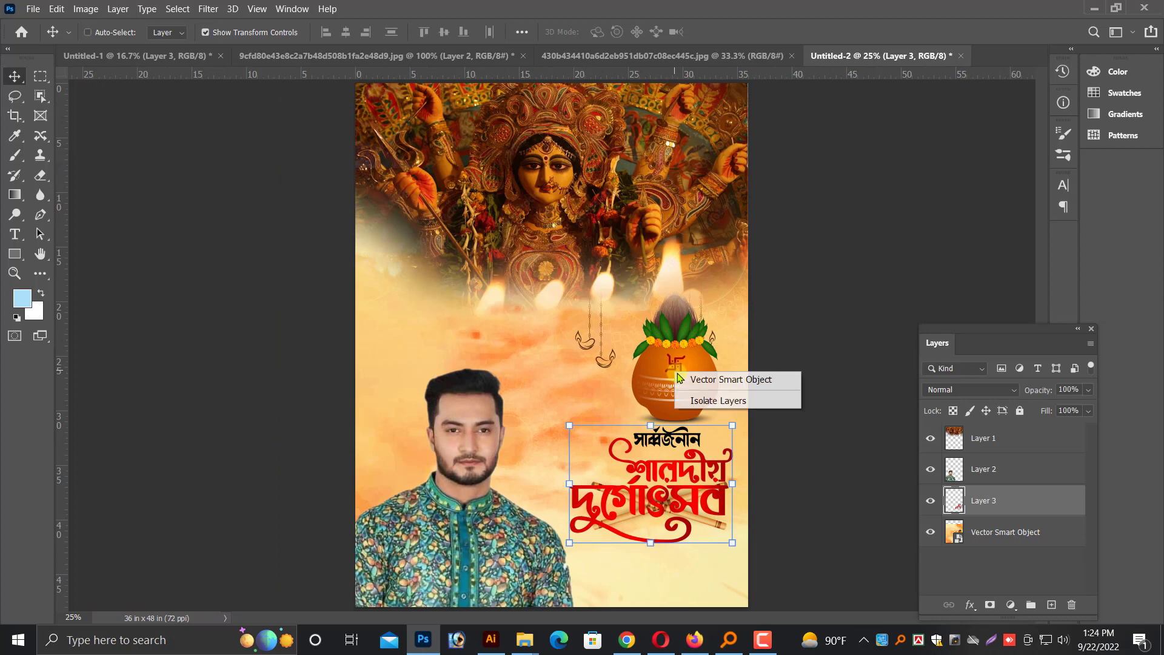
click(697, 382)
drag(686, 380, 711, 378)
key(ctrl+plus)
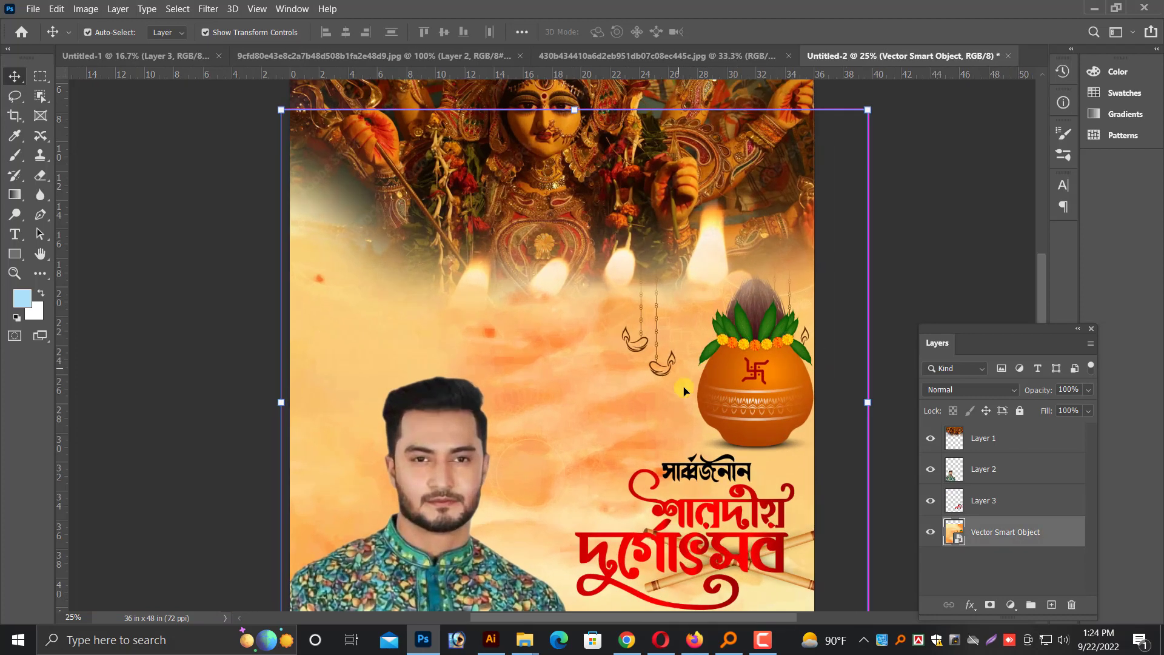
Move the red and black শারদীয় দুর্গোৎসব lettering between the man's portrait and the clay pot, scaling it to 88.93%
right_click(738, 515)
click(745, 521)
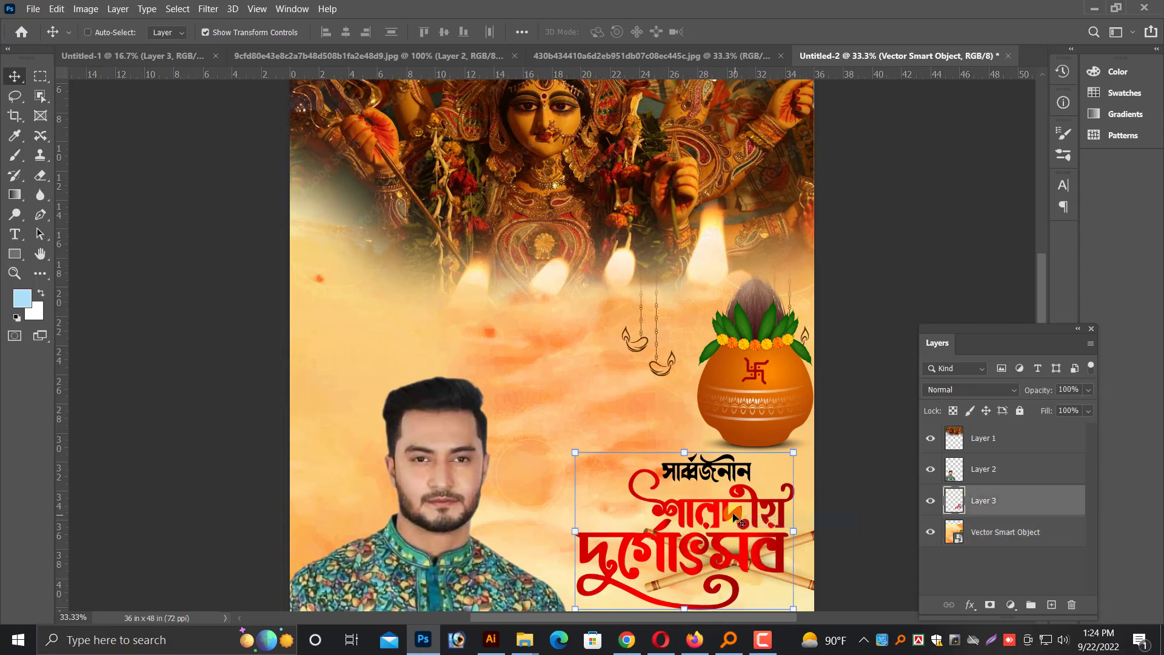
drag(740, 516, 638, 407)
key(ctrl+plus)
scroll(546, 419, down, 2)
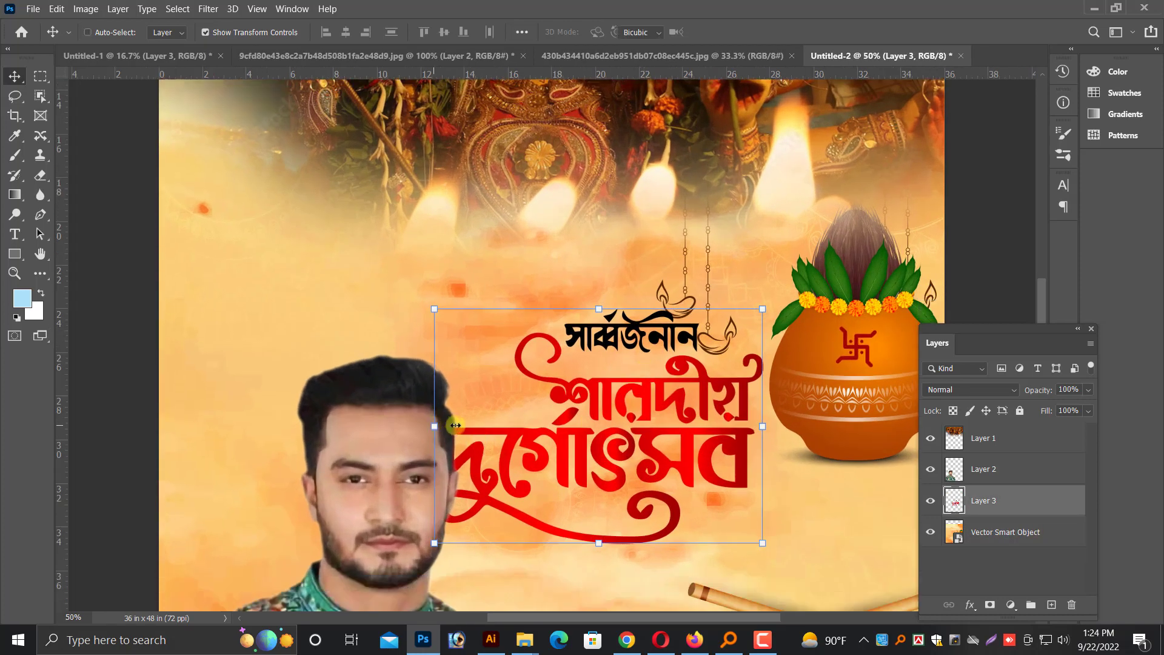
drag(434, 426, 471, 426)
drag(610, 408, 617, 439)
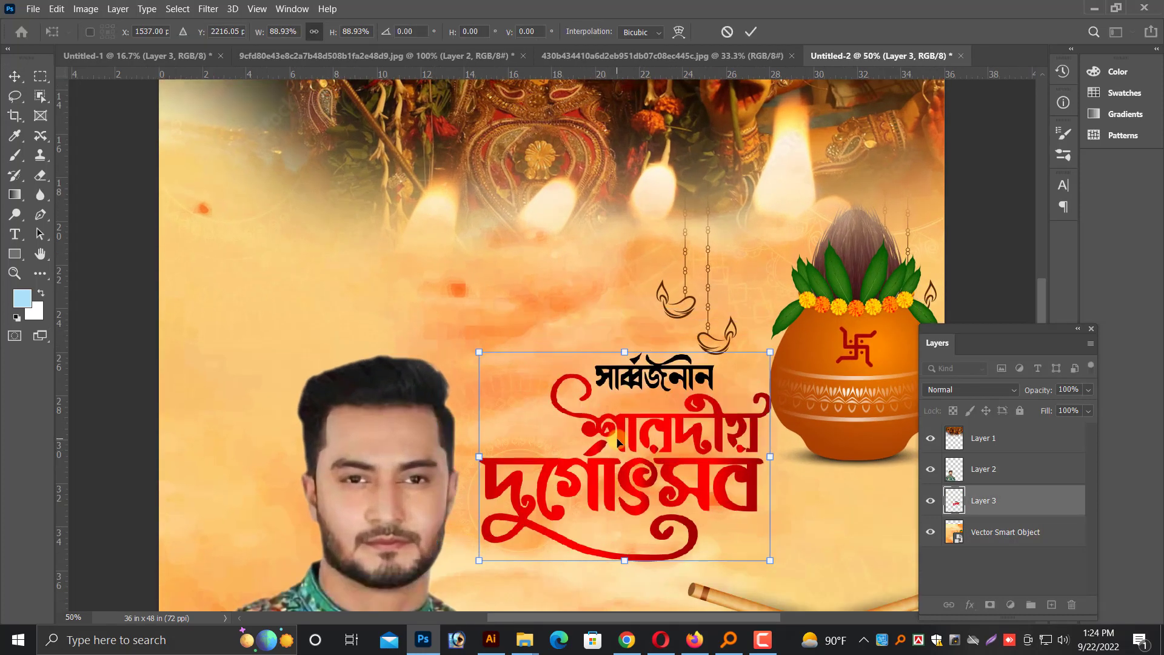
key(Return)
key(ctrl+minus)
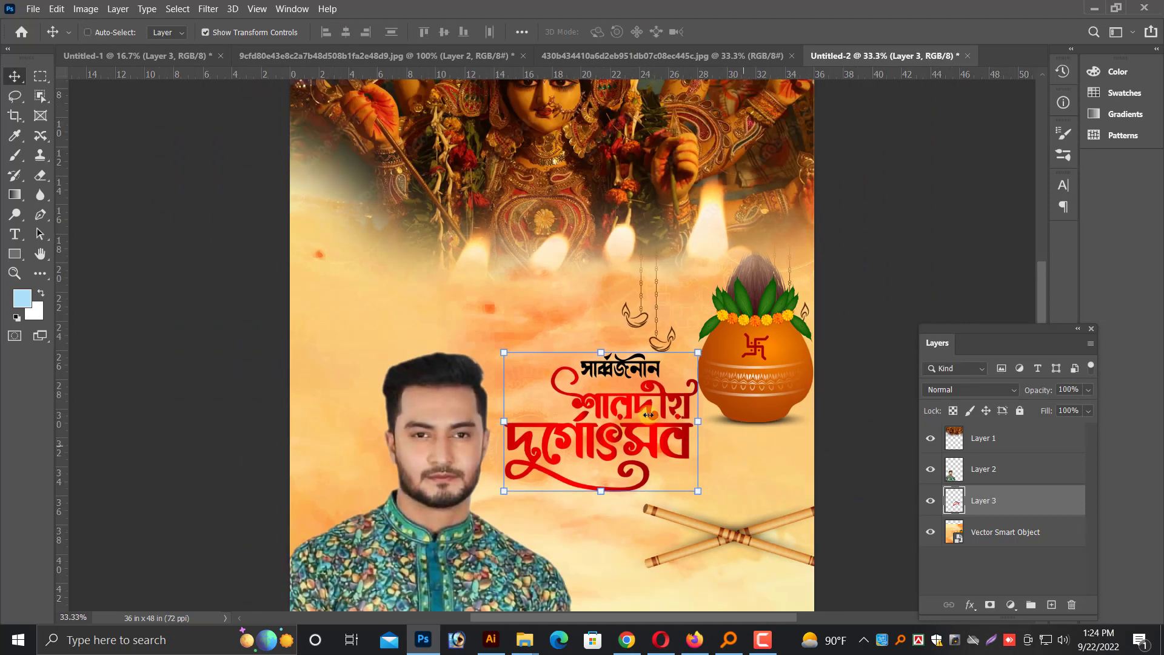
Select the orange smart object in the poster and delete the already copied red lettering layer from Untitled-1
scroll(648, 414, down, 3)
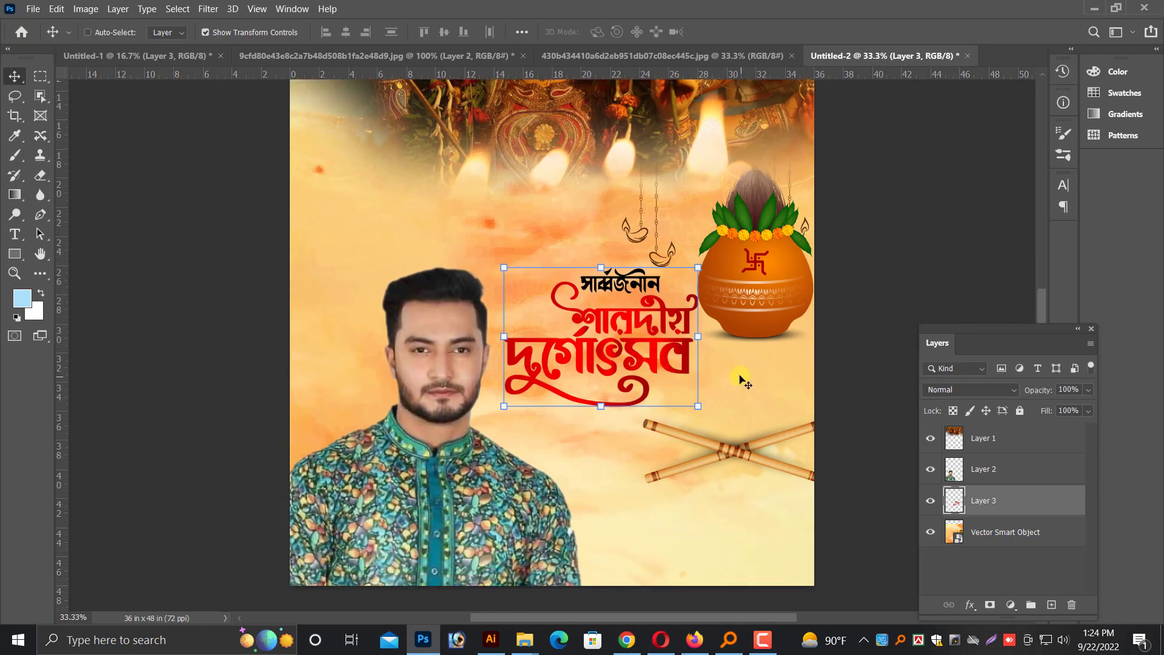
right_click(741, 379)
click(766, 382)
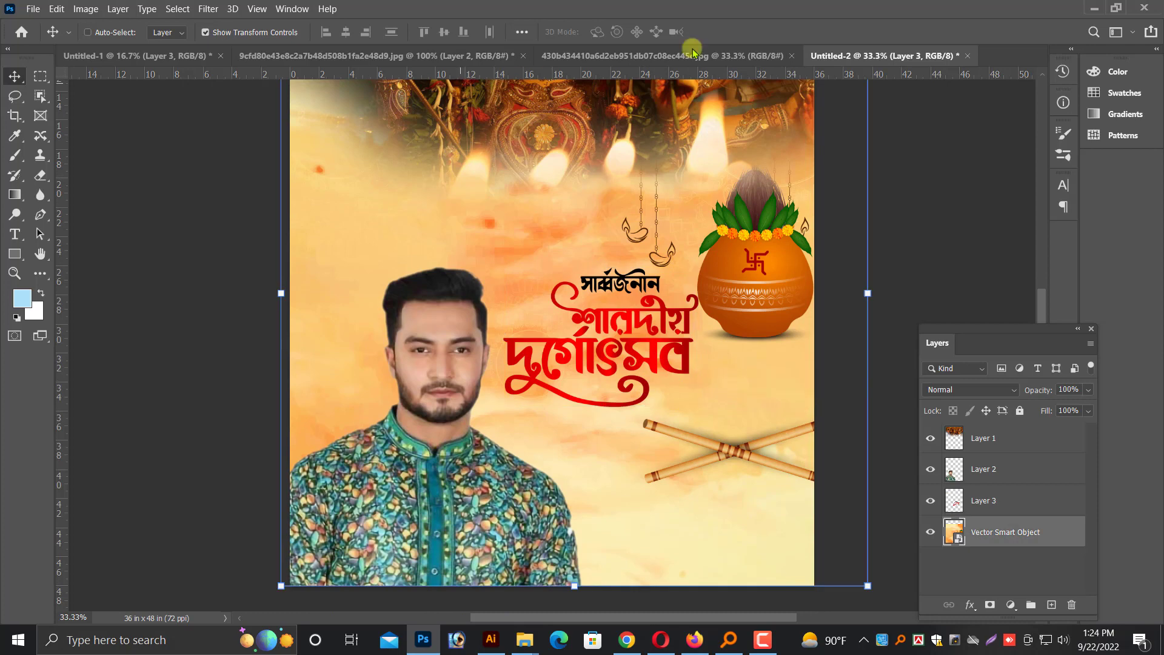
click(694, 53)
click(306, 55)
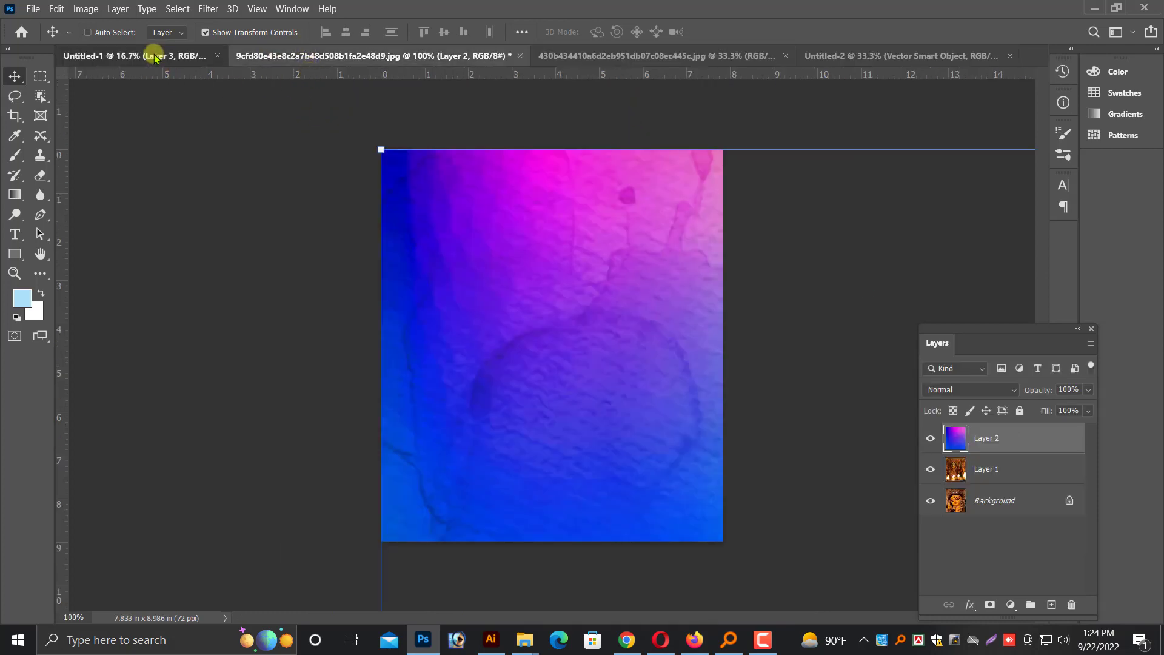
click(154, 59)
key(Delete)
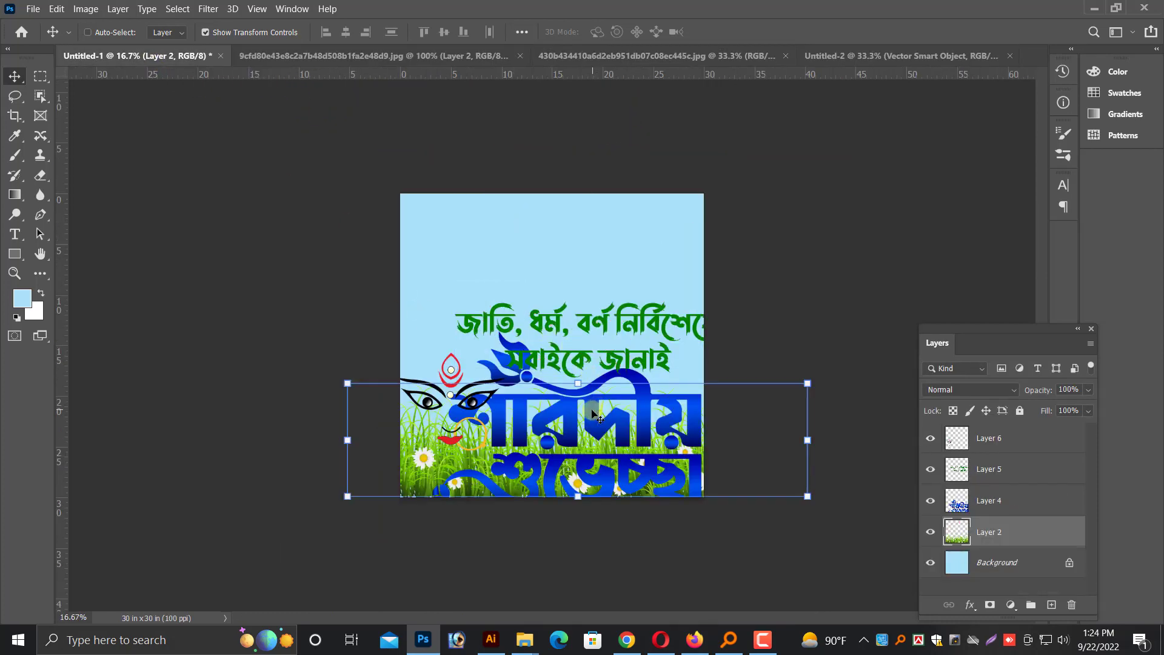
Bring the daisy grass layer from Untitled-1 into the poster, placing it along the page's bottom edge at about 80.24% scale
drag(594, 416, 876, 51)
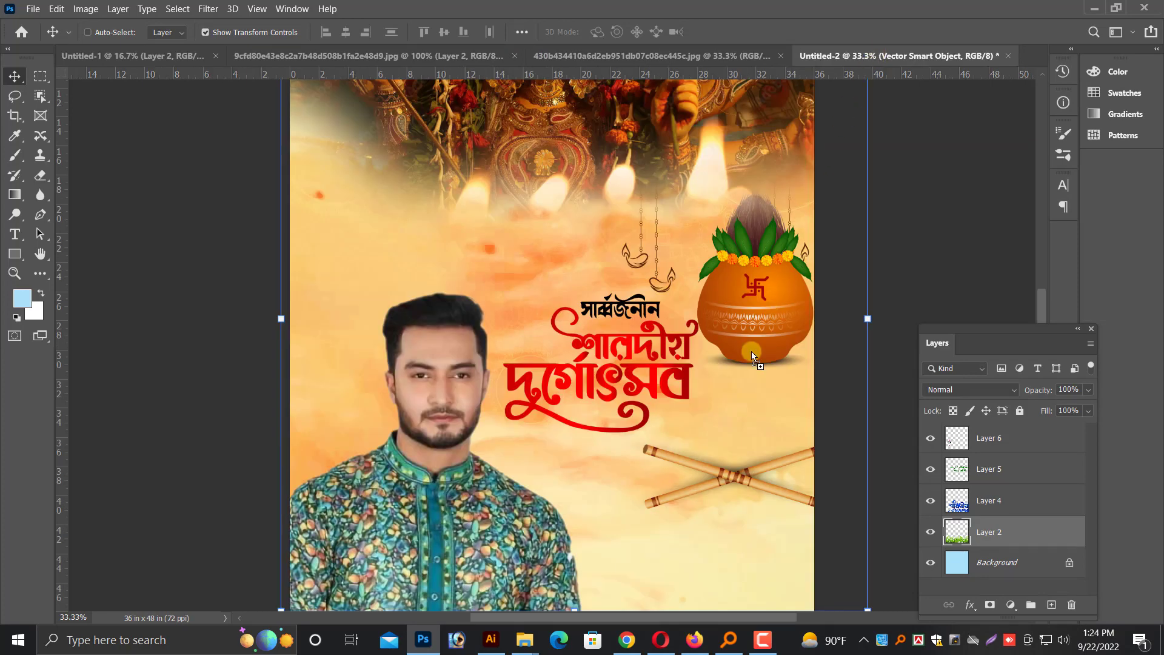
drag(752, 352, 701, 450)
key(ctrl+minus)
drag(690, 507, 686, 544)
key(ctrl+minus)
drag(635, 482, 639, 490)
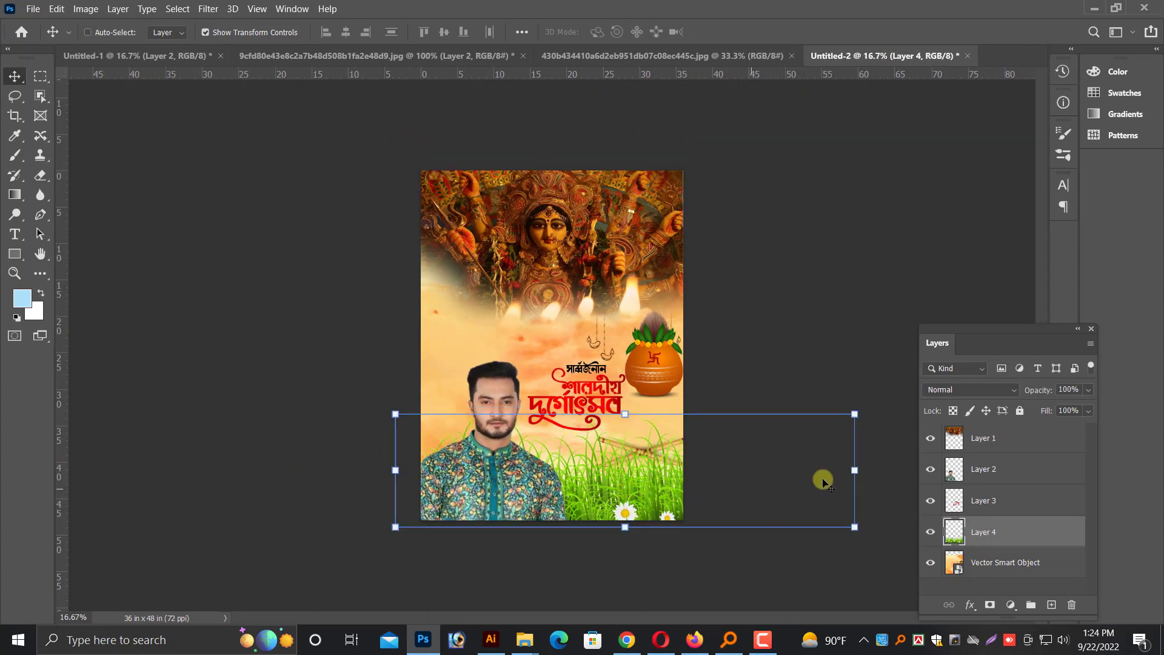
drag(856, 463, 765, 461)
drag(644, 489, 640, 495)
key(Return)
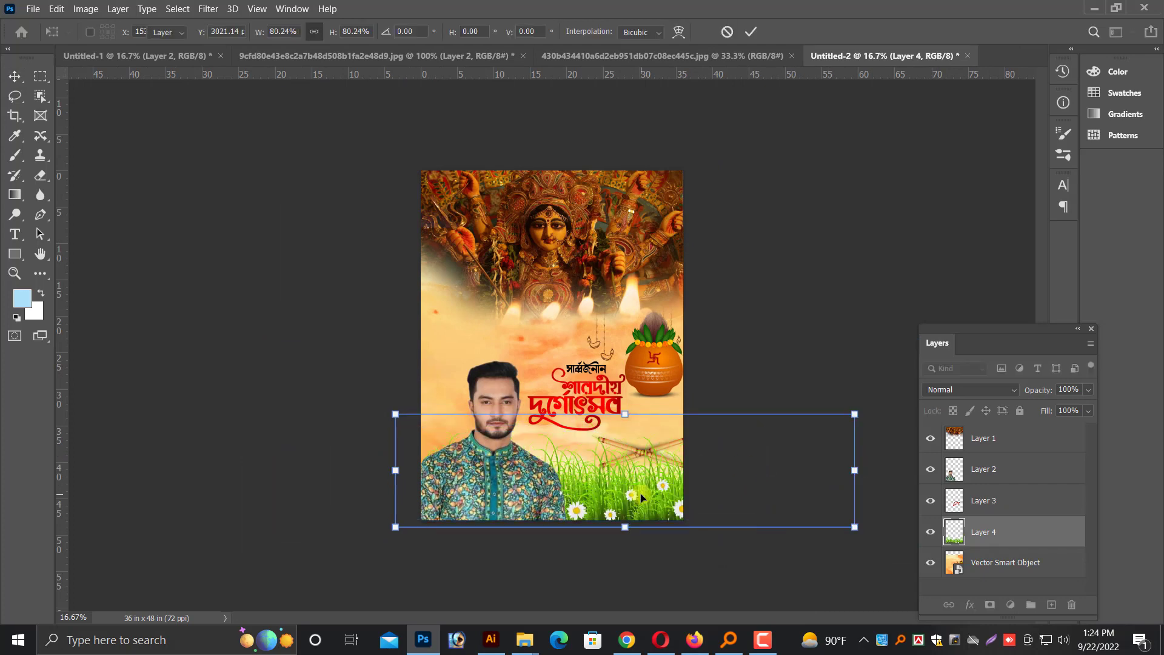
Rotate the daisy grass to about 92.41°, enlarge it to 127.16%, and place it along the page's left edge behind the man
key(ctrl+plus)
key(ctrl)
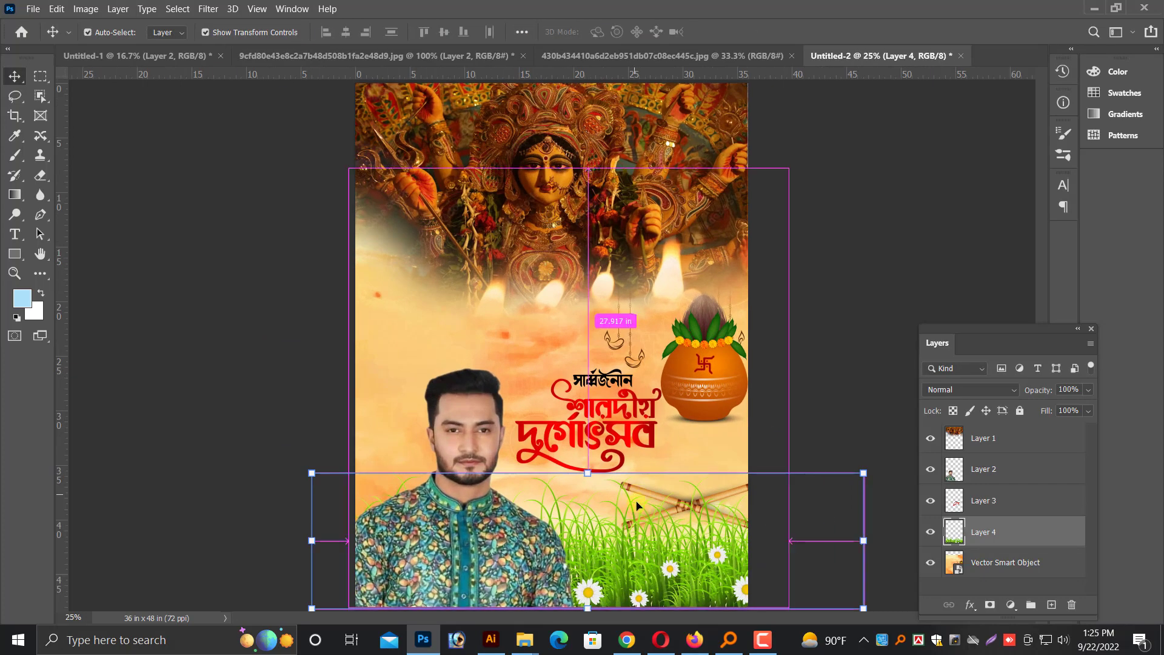
key(ctrl+plus)
key(ctrl+plus)
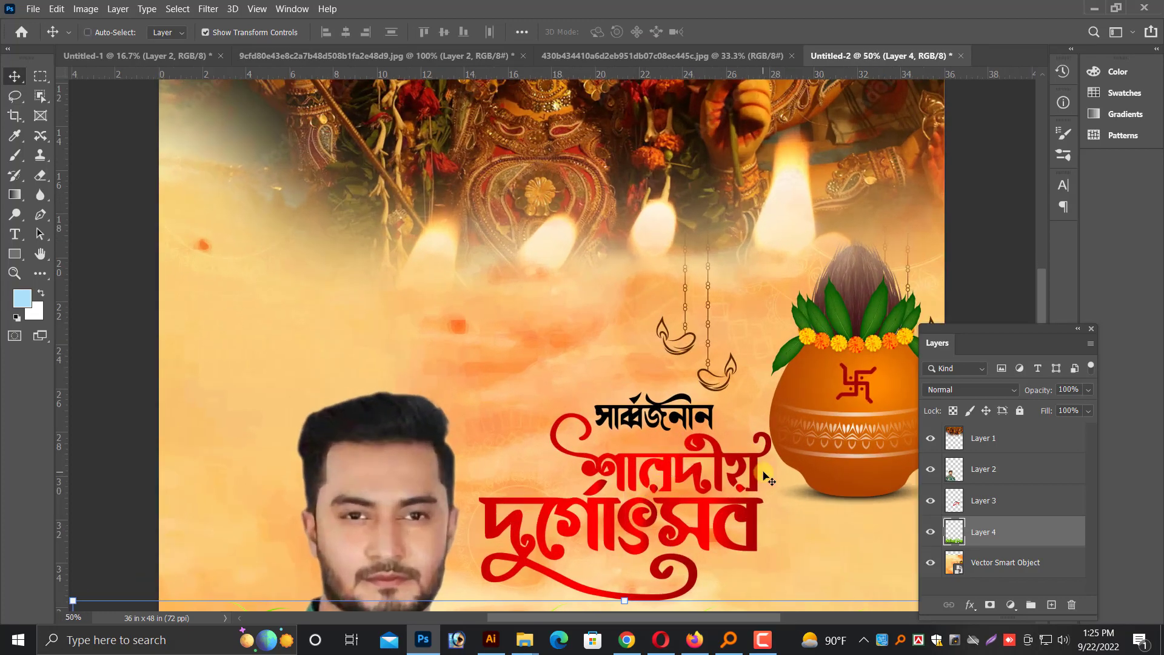
key(ctrl+minus)
key(ctrl+minus)
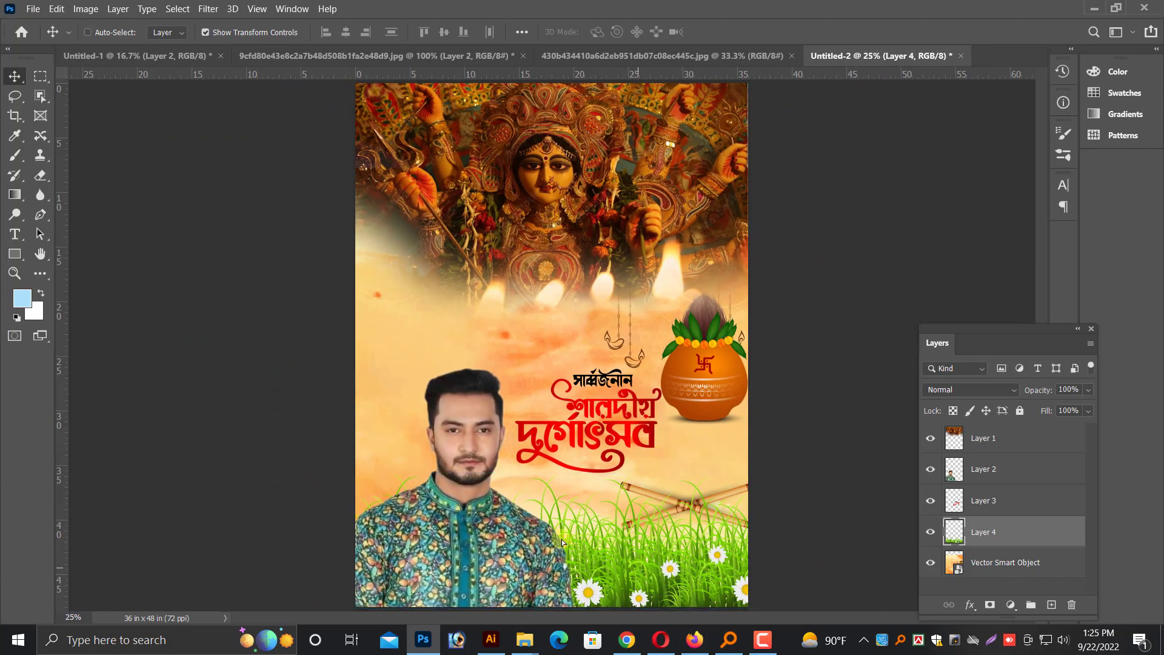
drag(563, 541, 265, 343)
drag(274, 276, 499, 120)
key(ctrl+minus)
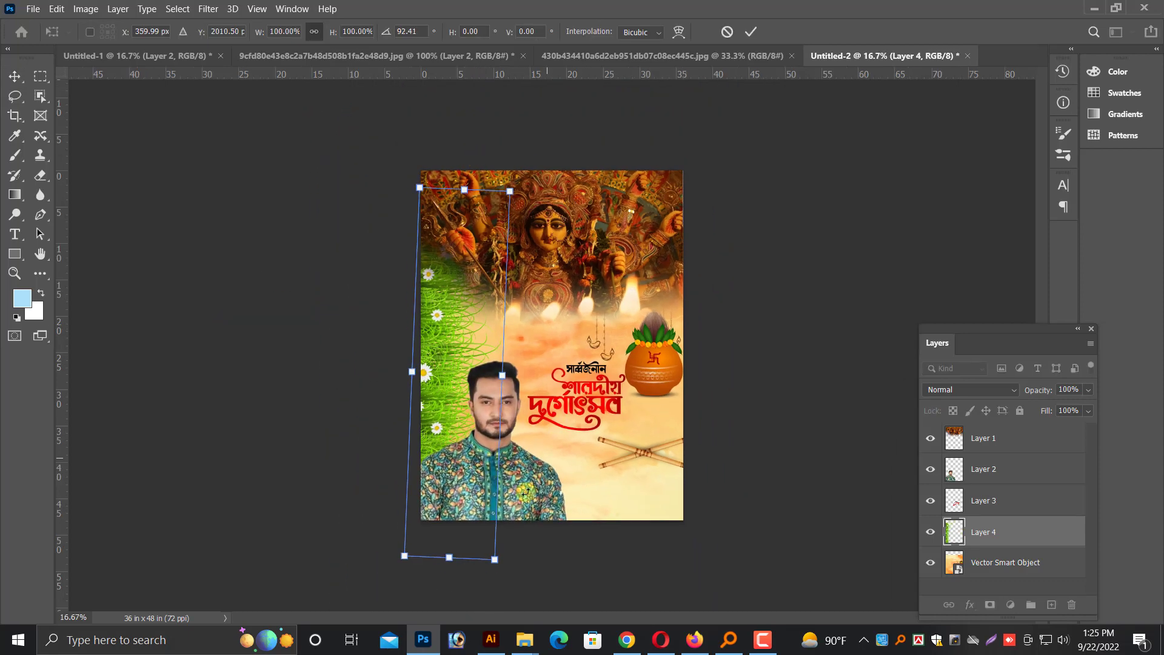
drag(498, 374, 527, 376)
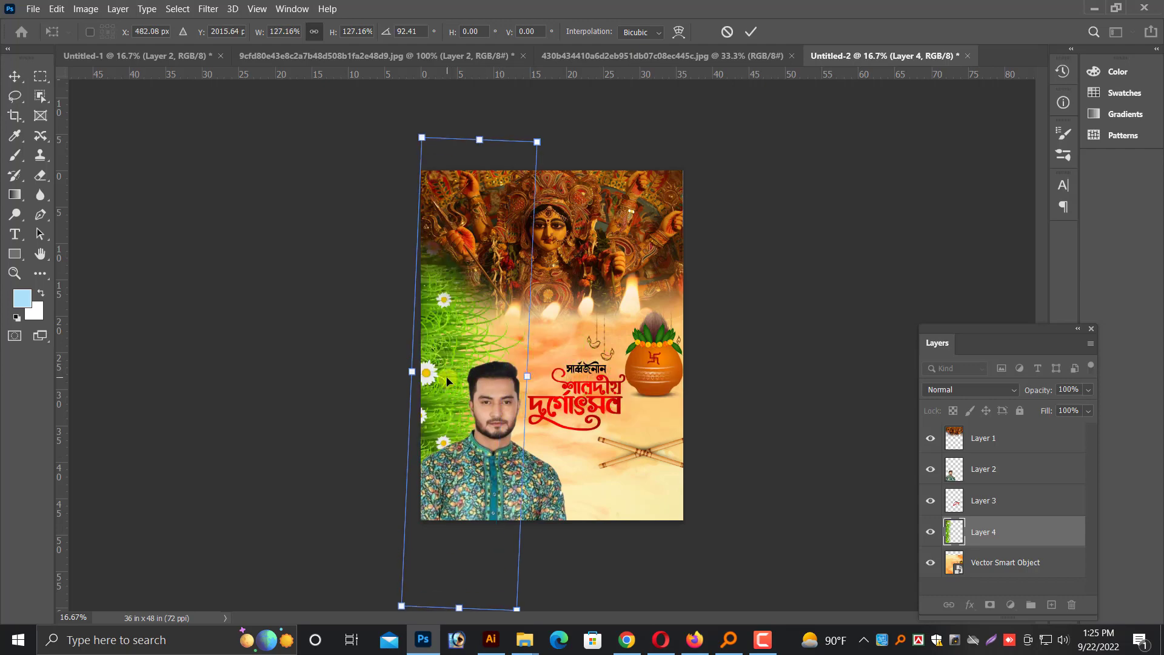
drag(446, 378, 446, 398)
key(Return)
Crop the poster to a selection of the whole canvas, trimming the artwork that overhangs the page
key(ctrl+plus)
key(ctrl+a)
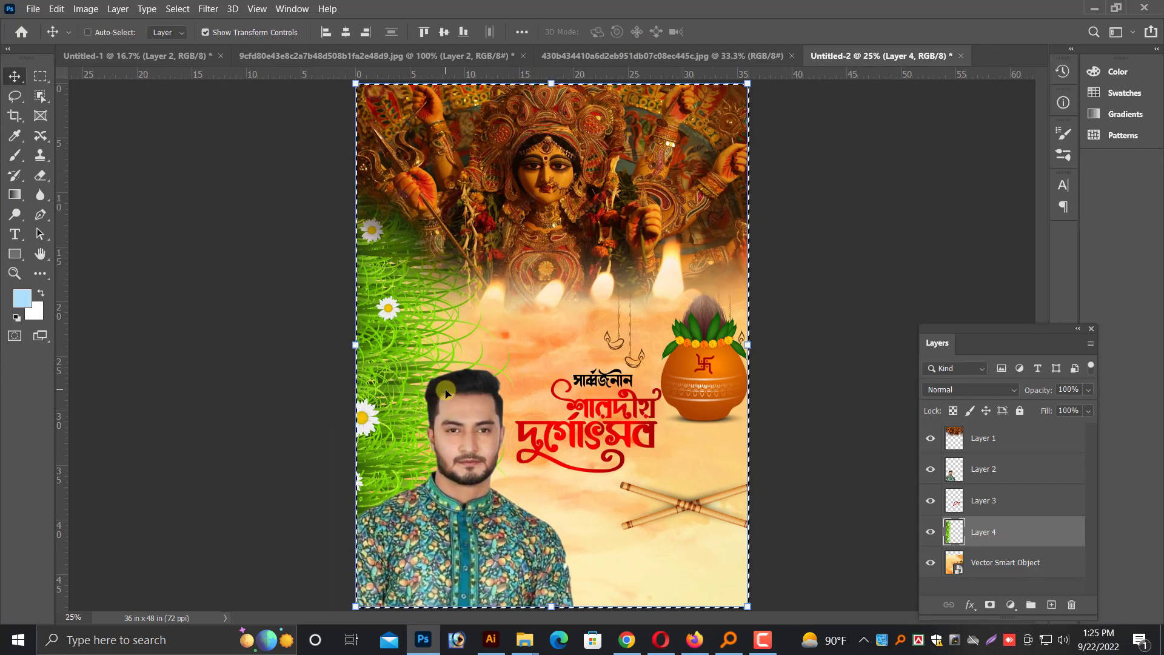
key(alt+i)
key(p)
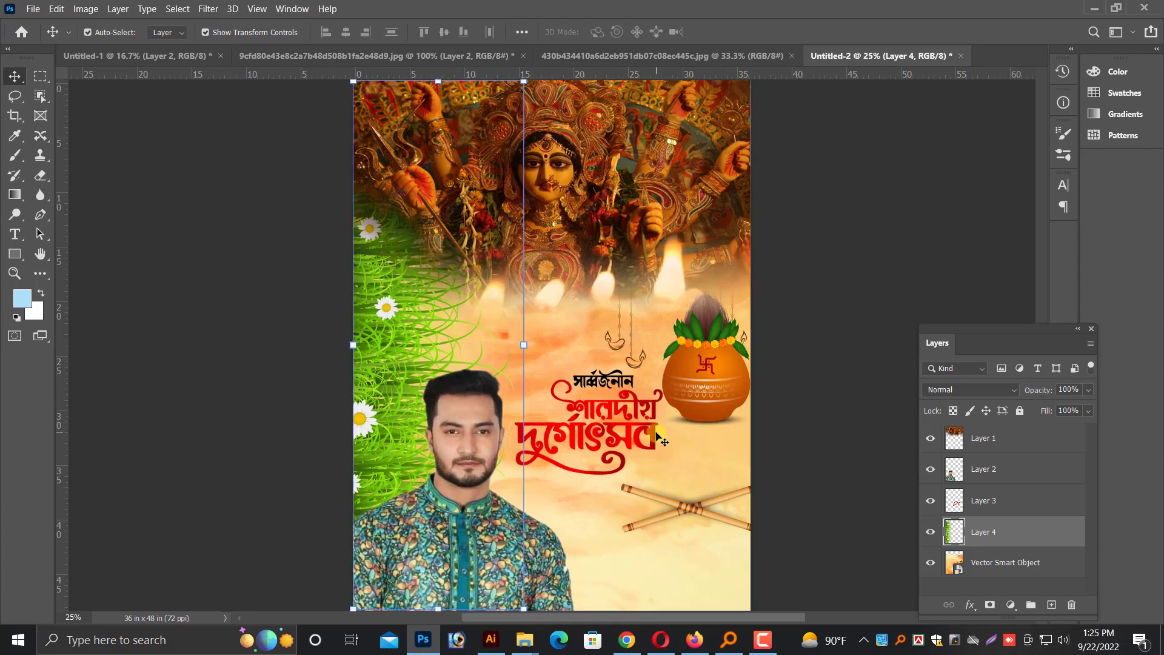
Add a new blank layer directly above the orange smart object
key(ctrl+plus)
key(ctrl+plus)
scroll(648, 455, down, 3)
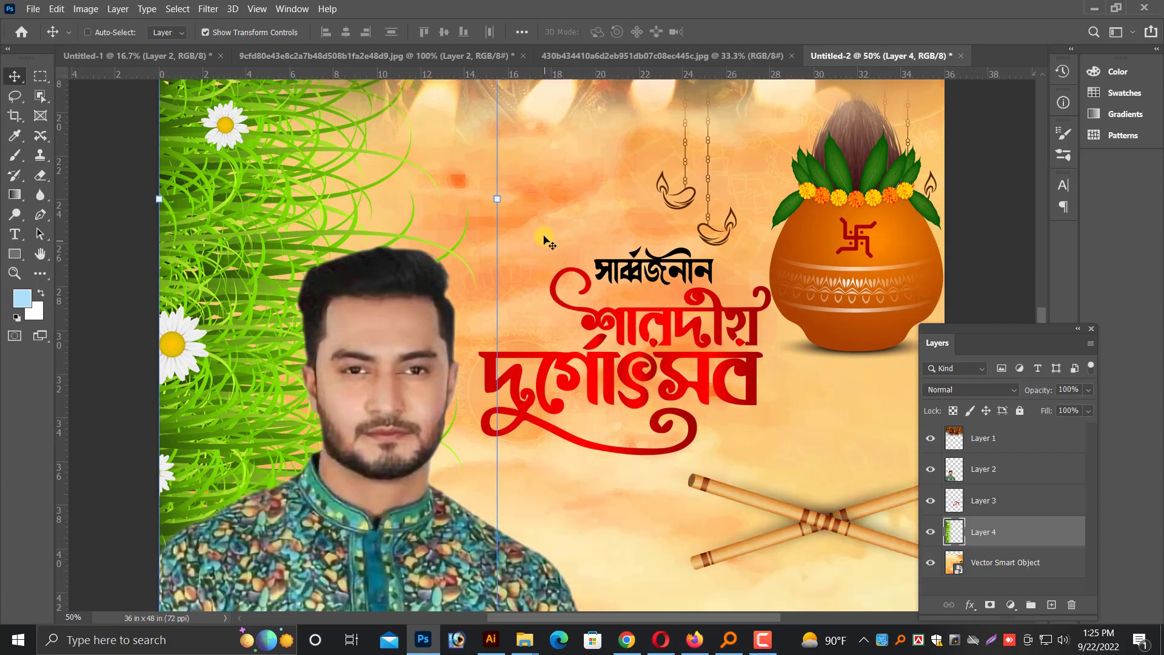
right_click(548, 239)
click(601, 245)
key(ctrl+minus)
key(ctrl+minus)
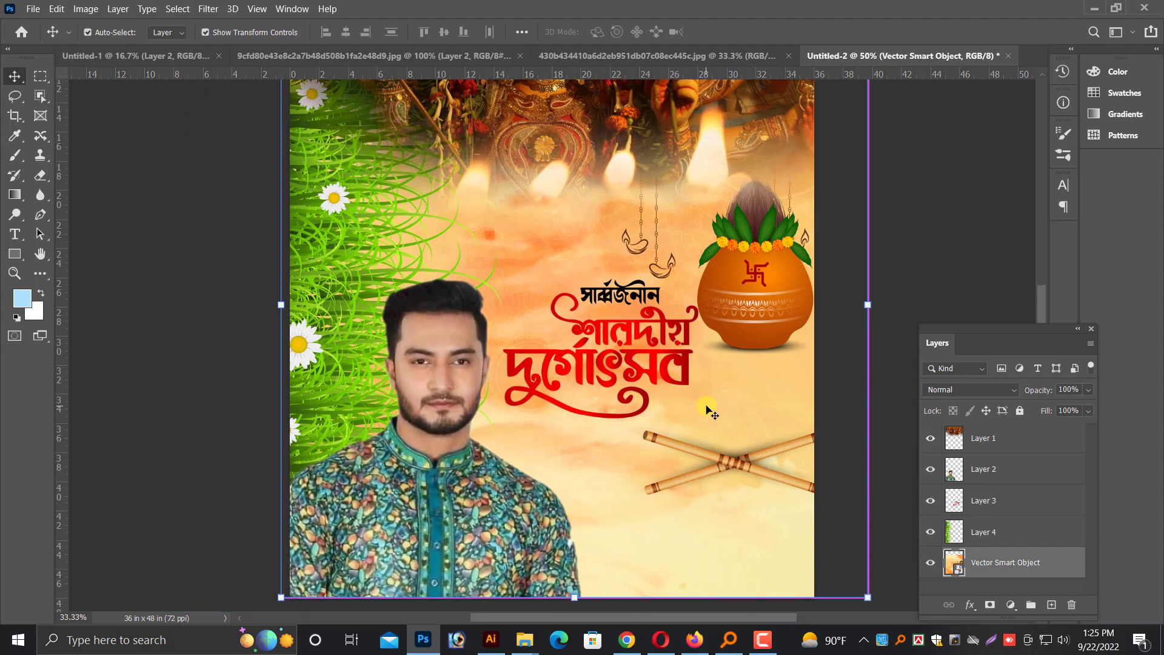
key(ctrl+plus)
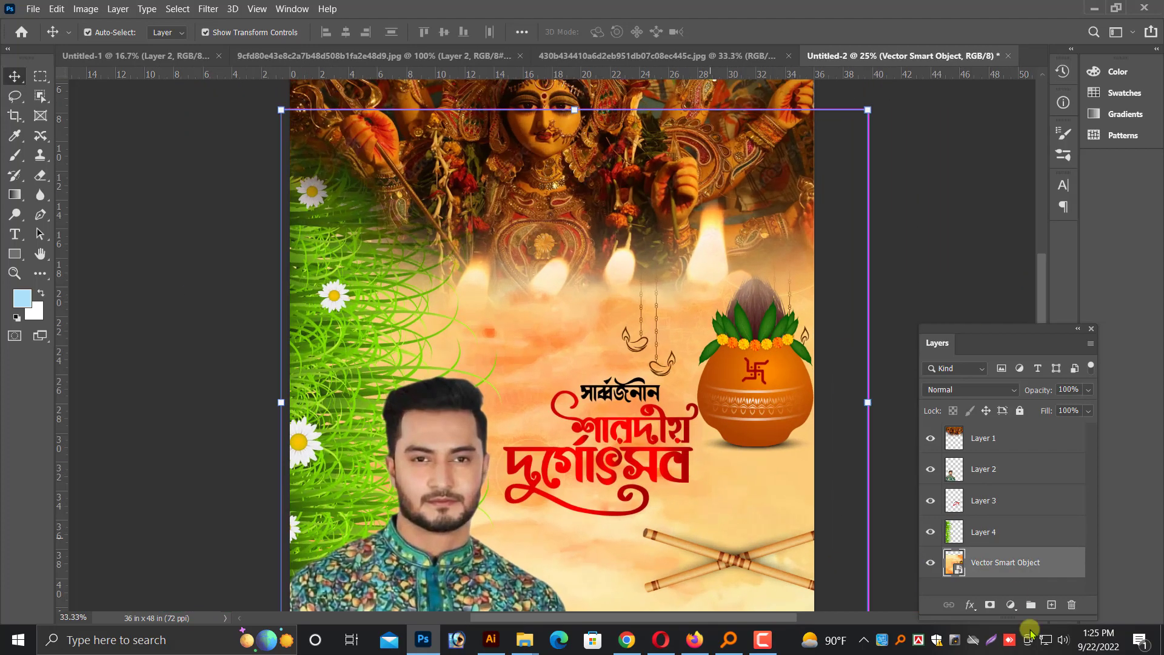
click(1051, 605)
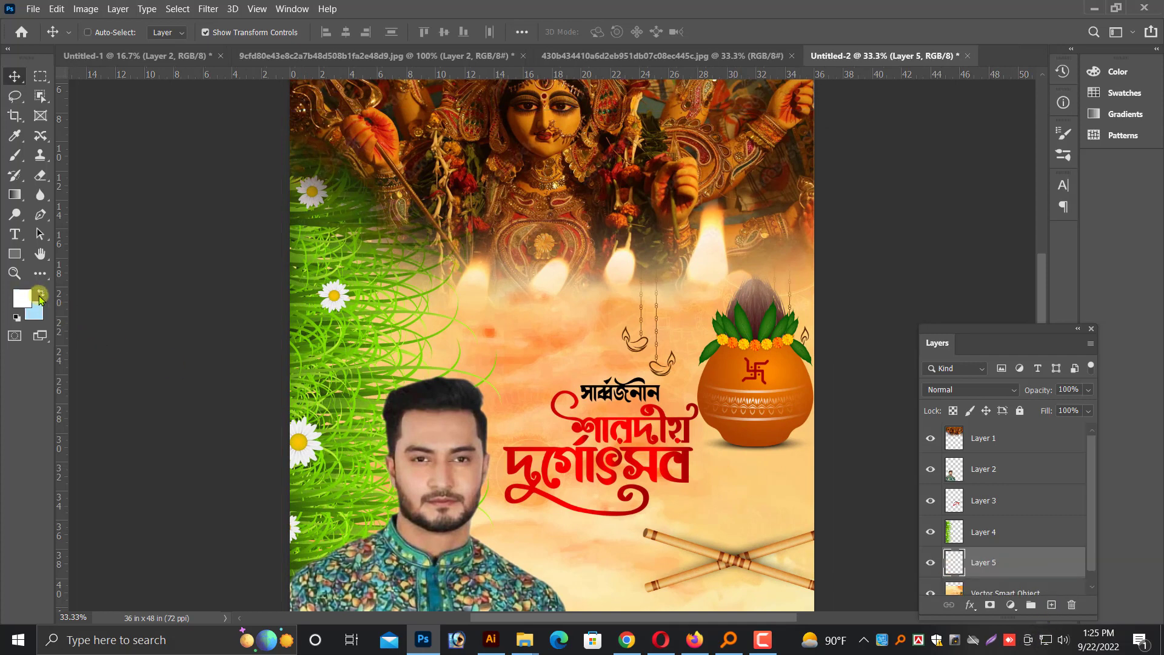
Paint a soft white glow behind the red lettering on the blank layer, using an 800 px brush in Lighten mode
click(17, 159)
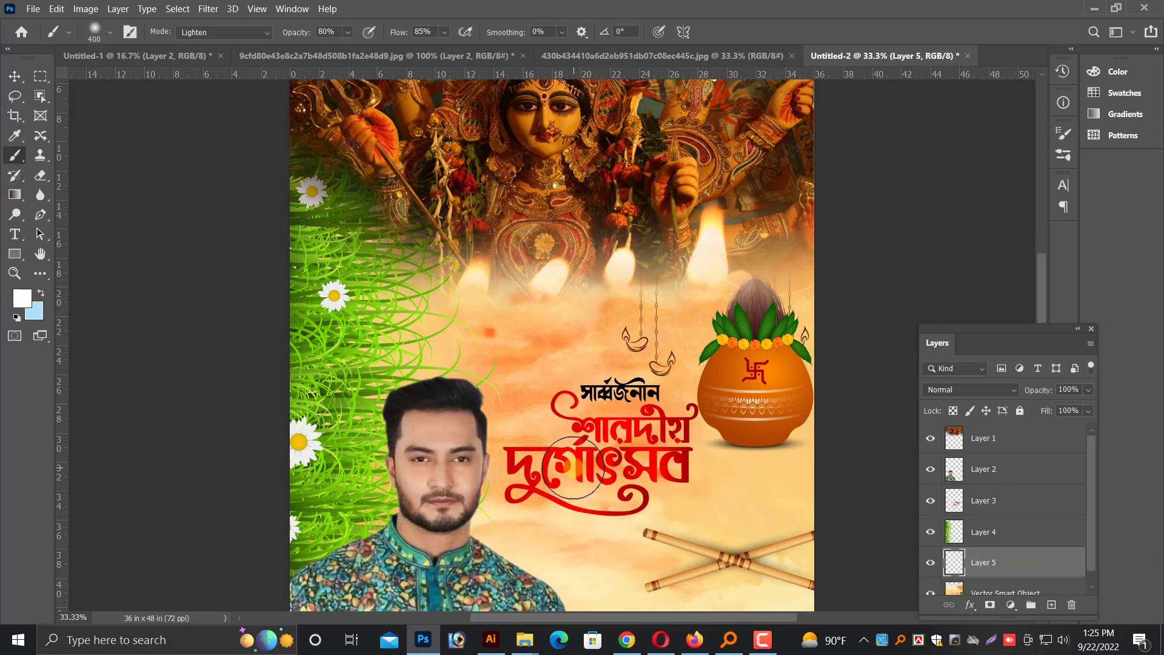
drag(576, 381, 645, 514)
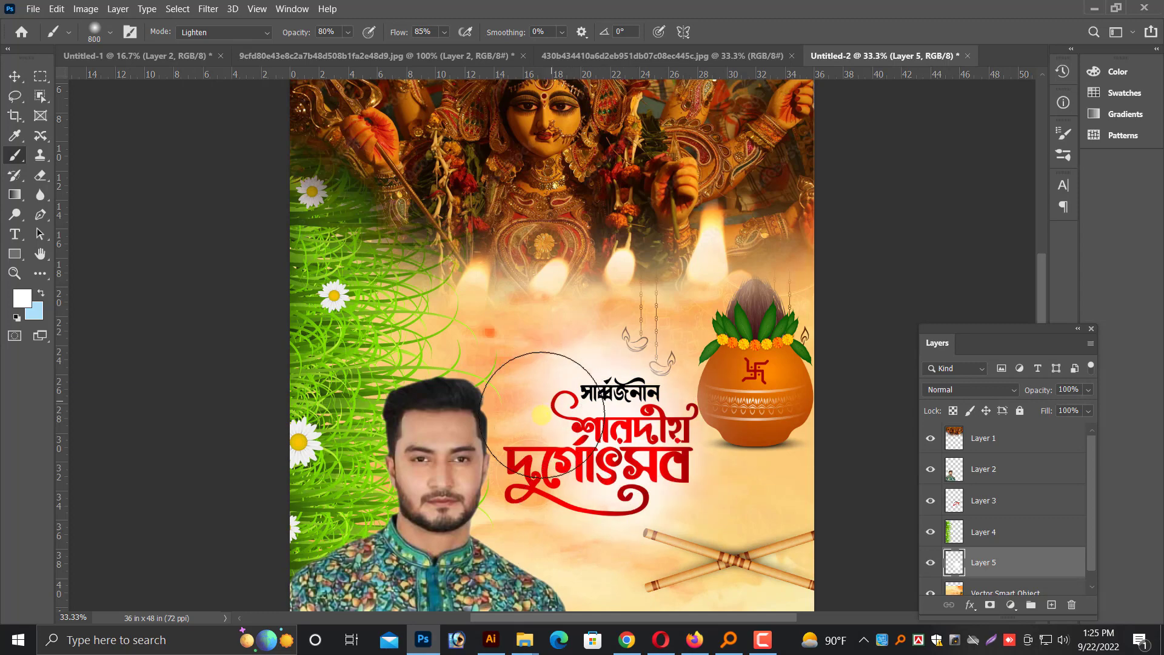
key(ctrl+plus)
scroll(731, 425, down, 4)
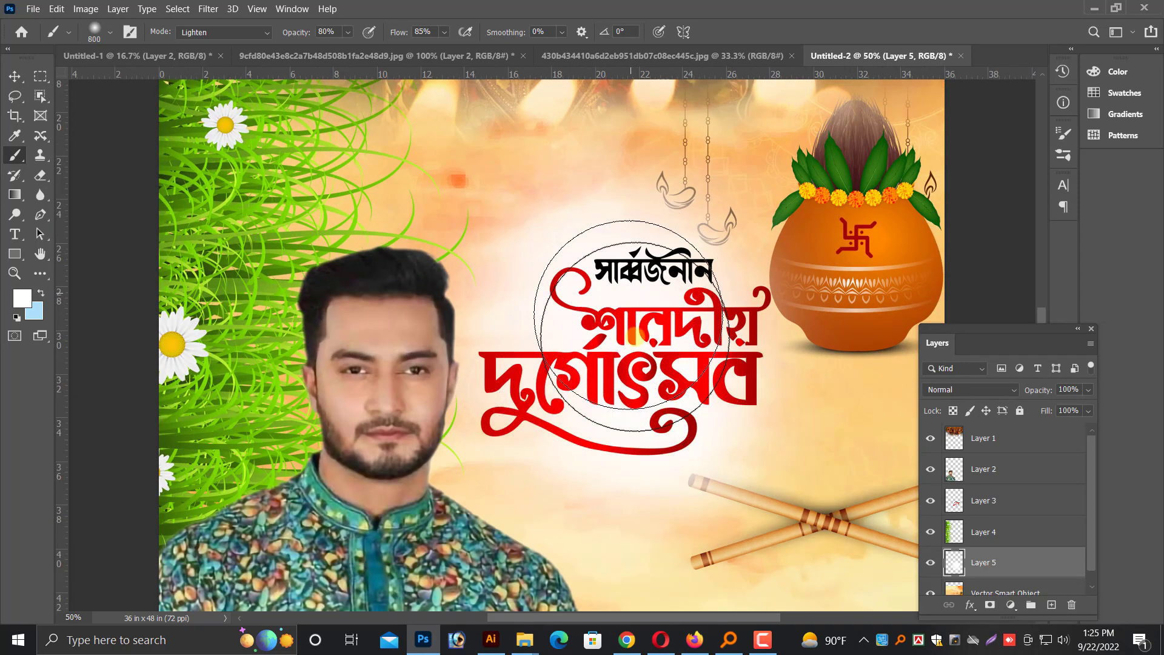
click(15, 75)
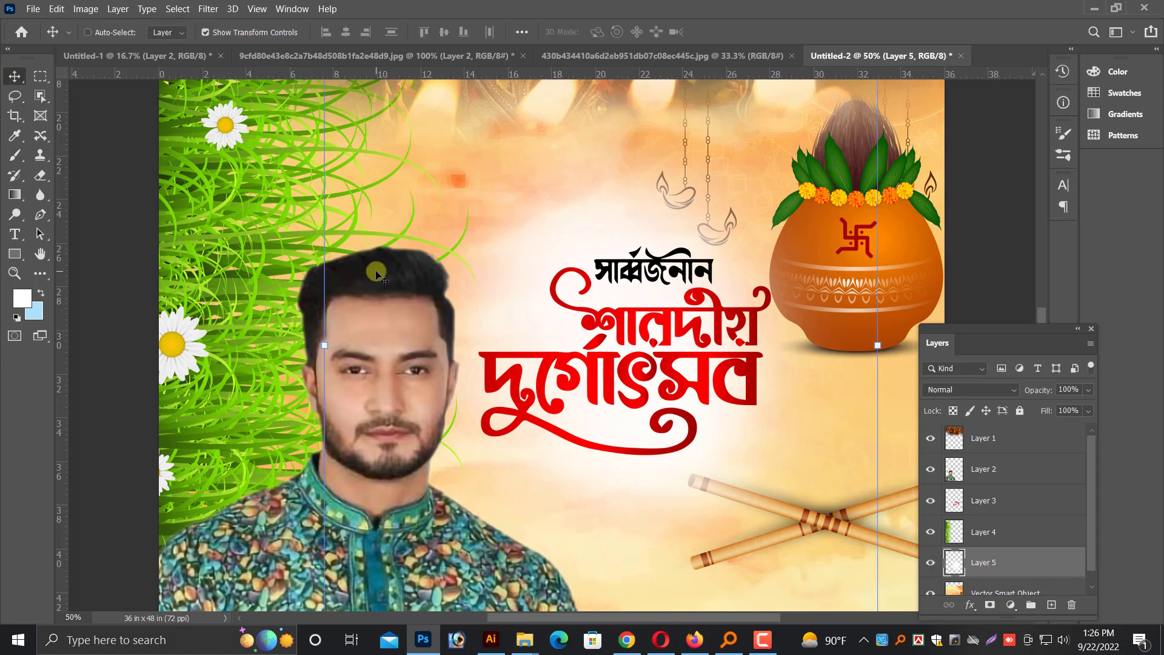
Bring the blue শারদীয় শুভেচ্ছা lettering layer from Untitled-1 into the Untitled-2 poster
scroll(376, 270, down, 1)
key(ctrl+minus)
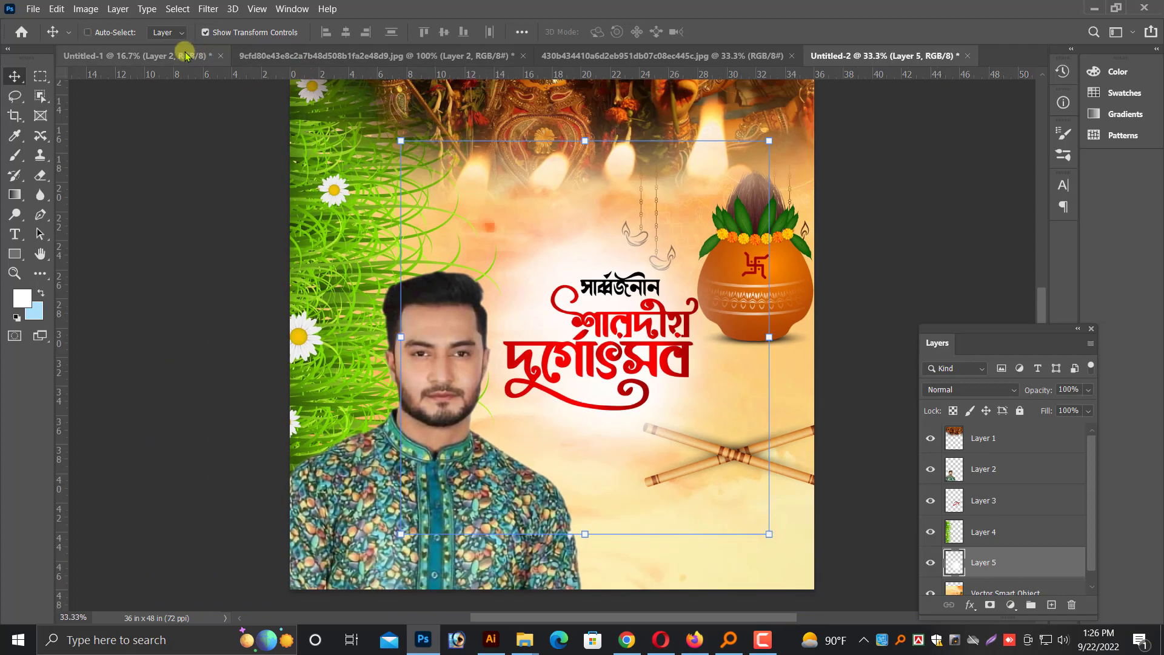
click(176, 55)
right_click(594, 418)
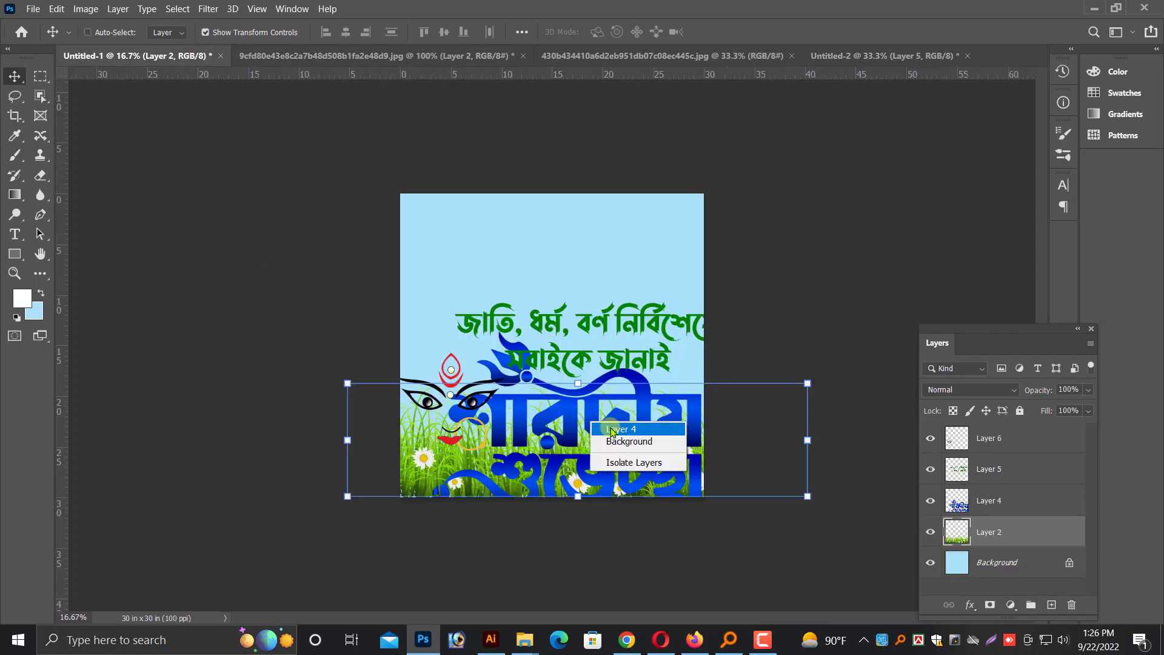
click(608, 418)
drag(627, 394, 706, 484)
key(ctrl+minus)
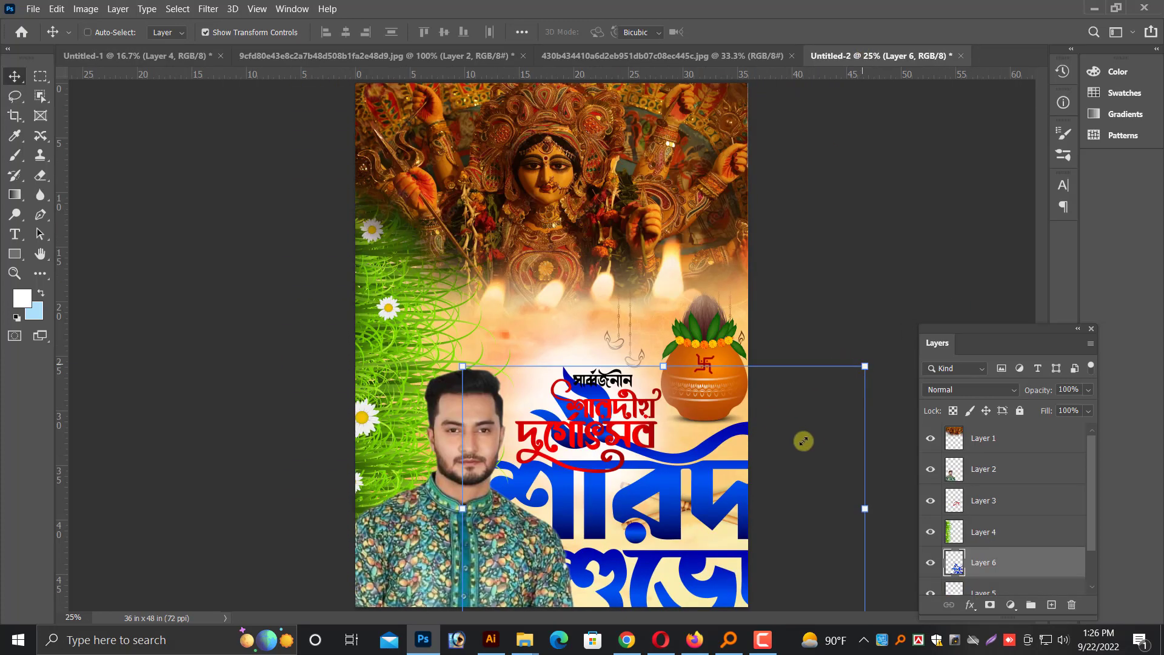
Shrink the blue শারদীয় শুভেচ্ছা lettering and place it below the red lettering, over the crossed sticks
drag(803, 441, 696, 505)
drag(636, 606, 668, 580)
key(Return)
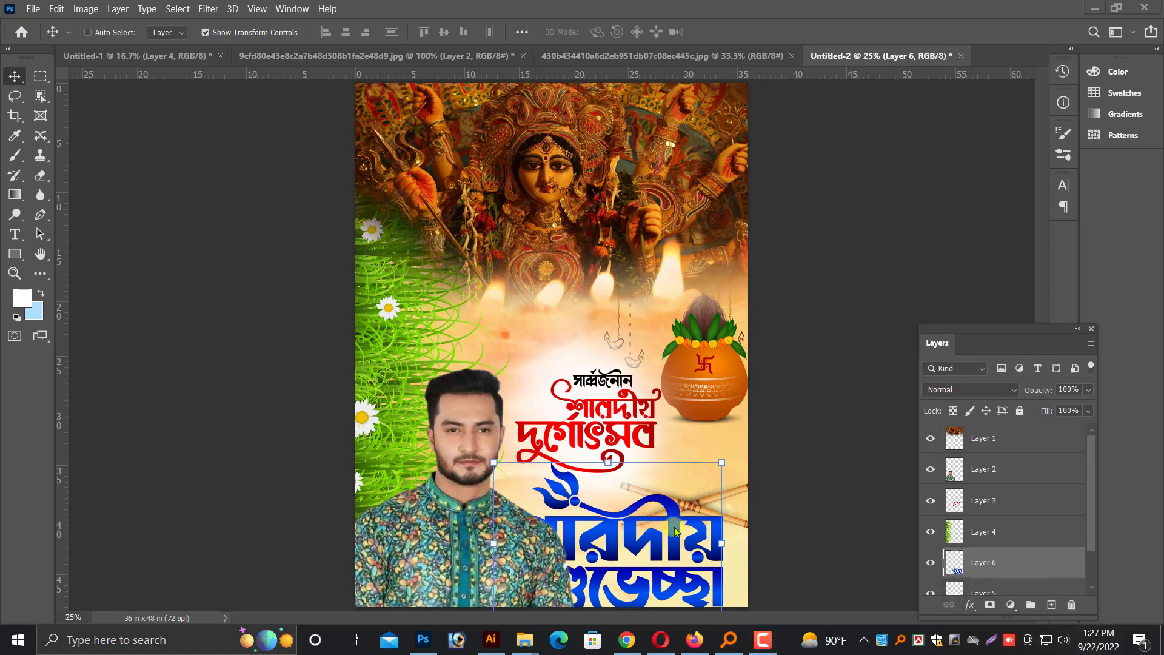
drag(647, 533, 700, 508)
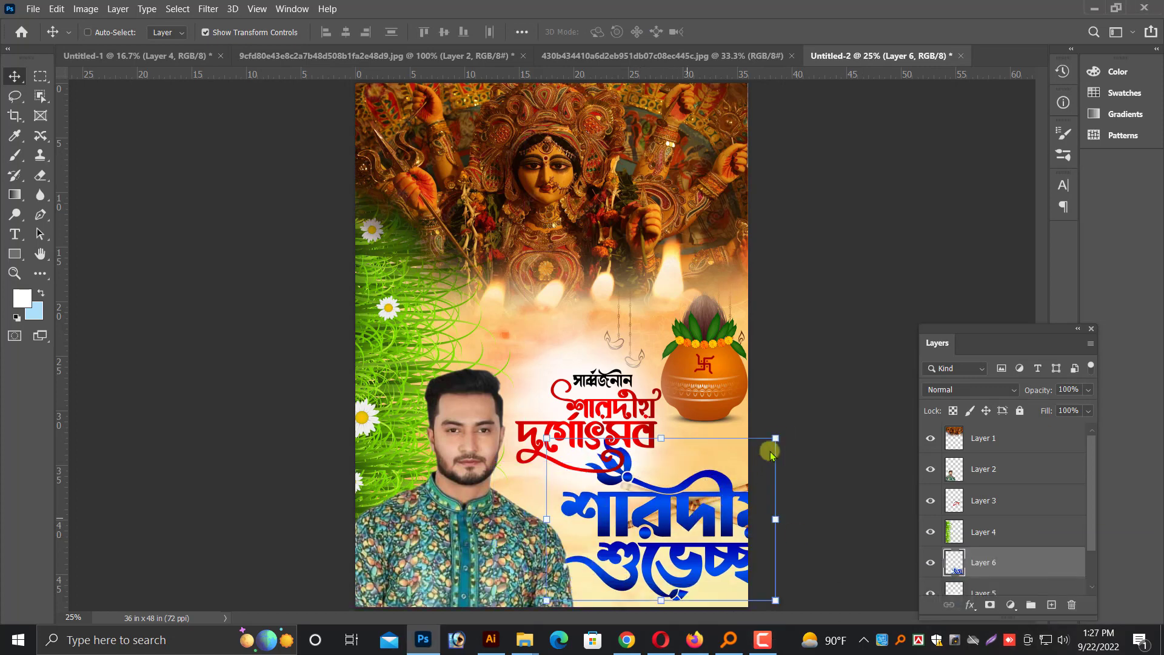
drag(776, 436, 743, 473)
key(Return)
Reduce the blue lettering to about 14 inches wide and shift it clear of the man's sleeve, near the page's lower-right corner
key(ctrl+plus)
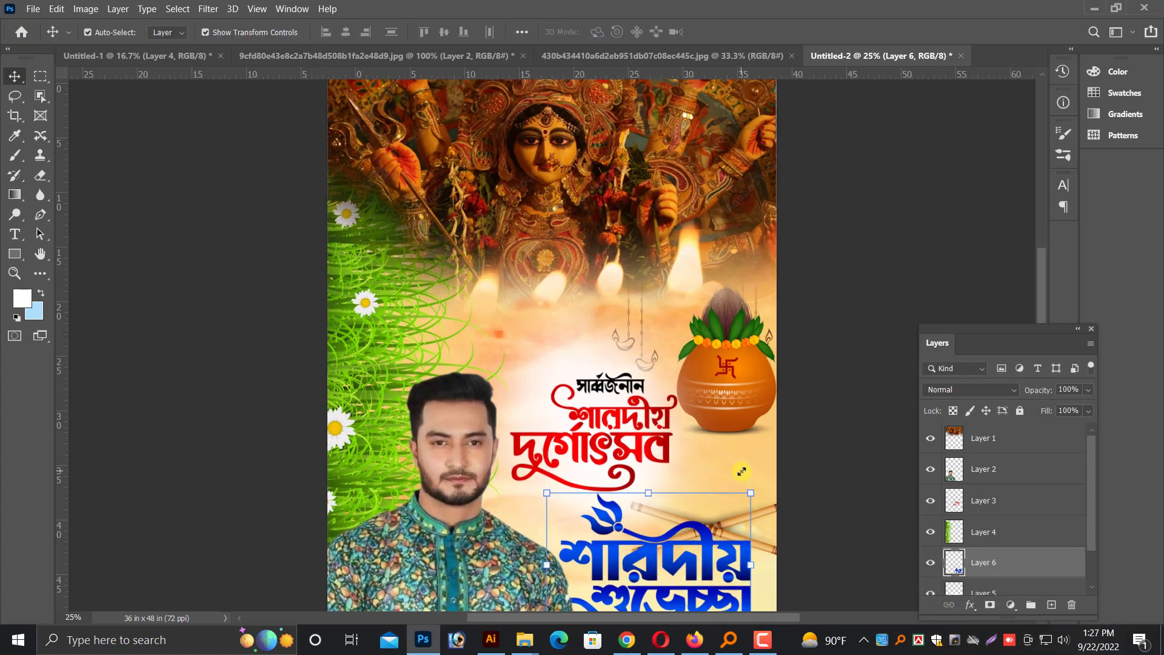
scroll(721, 408, down, 3)
key(ctrl+plus)
scroll(721, 408, down, 3)
scroll(683, 359, right, 3)
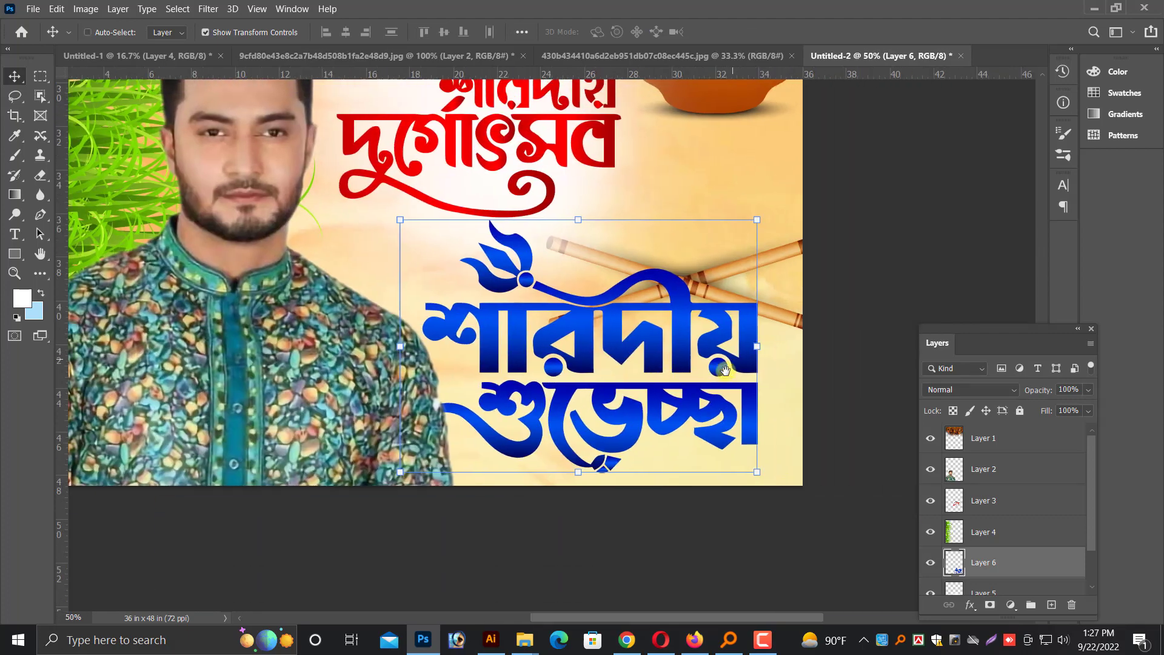
drag(680, 358, 689, 355)
drag(408, 472, 462, 434)
drag(583, 360, 587, 374)
key(Return)
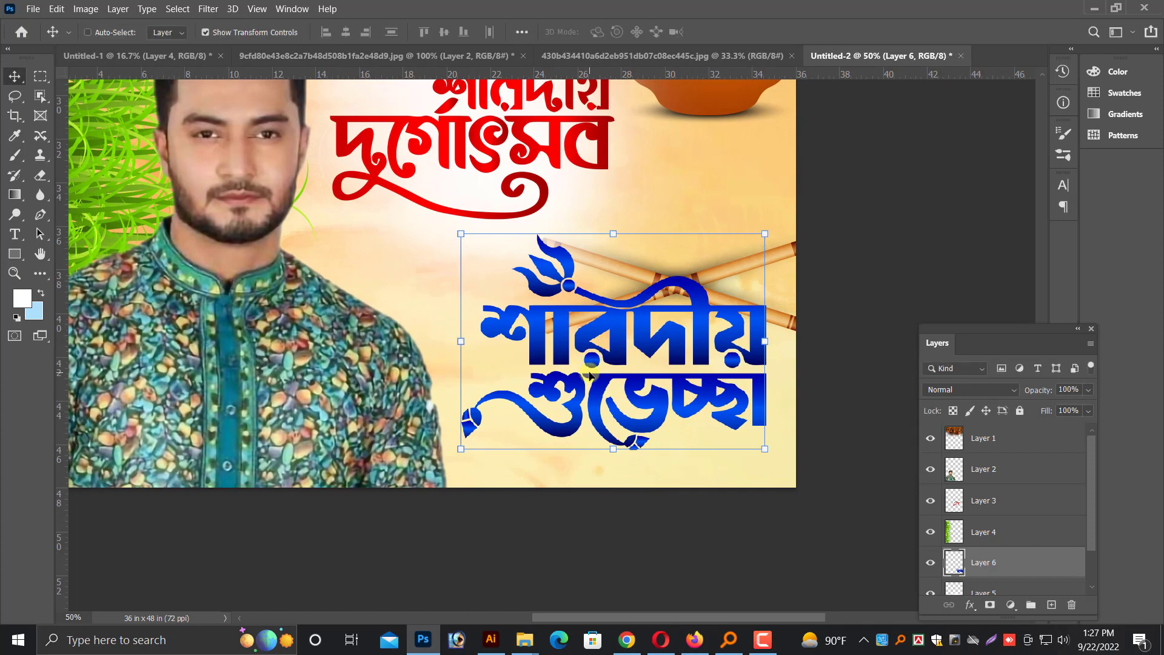
Give the blue শারদীয় শুভেচ্ছা lettering a 38 px drop shadow at 34% opacity and a 12 px white outside stroke
right_click(1011, 564)
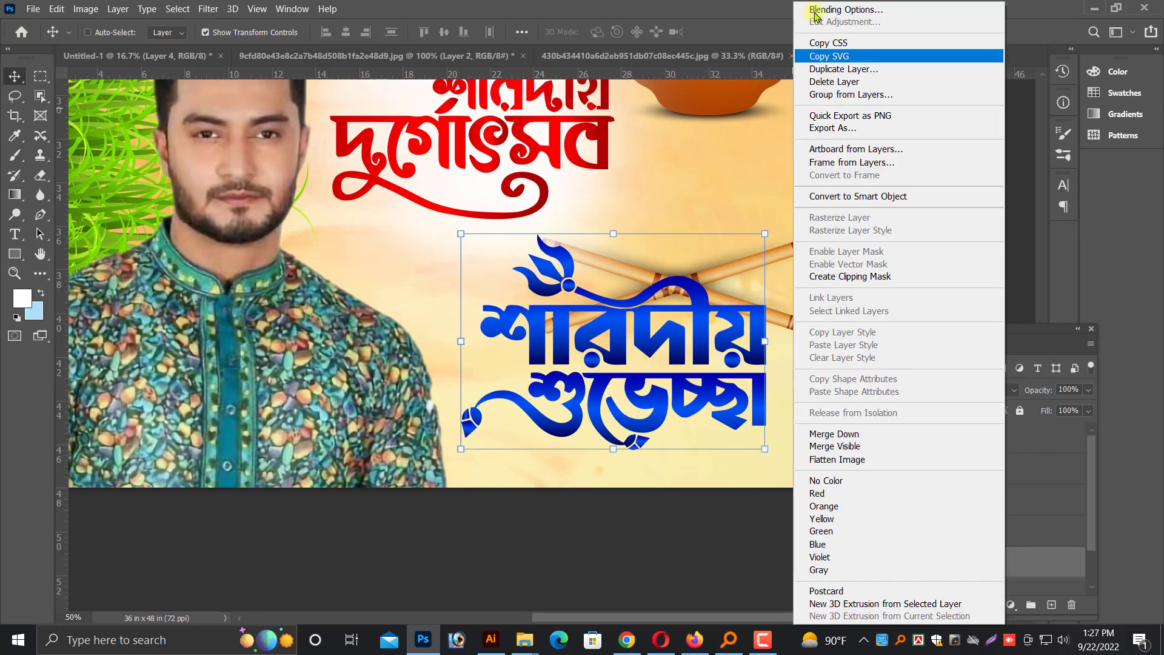
click(815, 9)
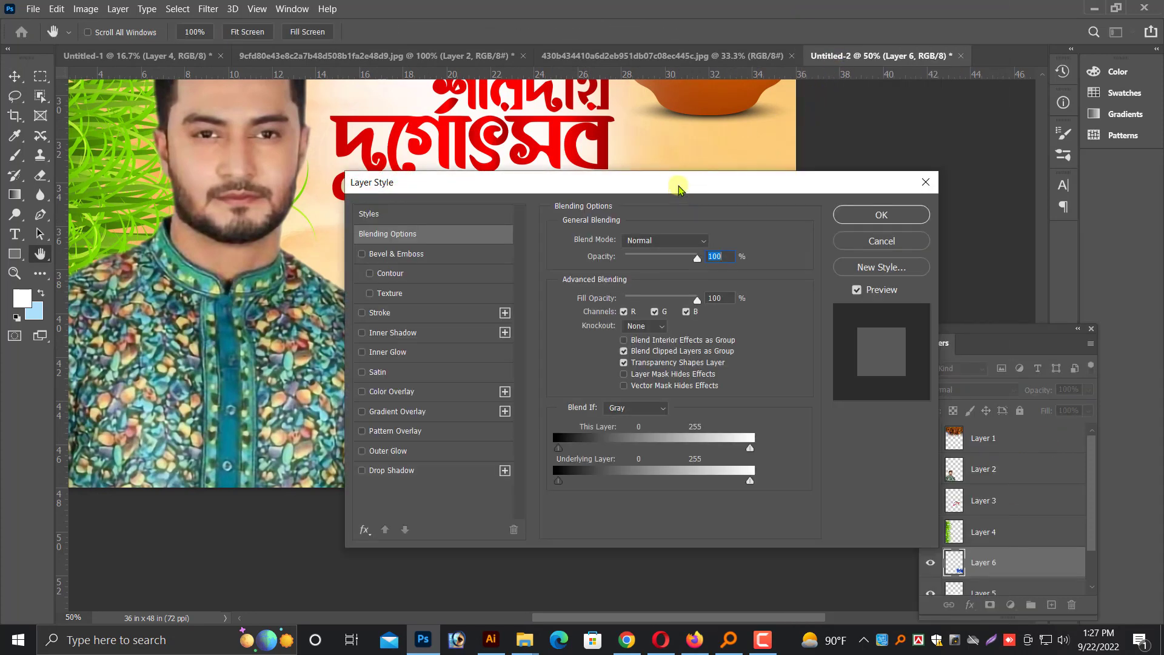
drag(679, 187, 1107, 73)
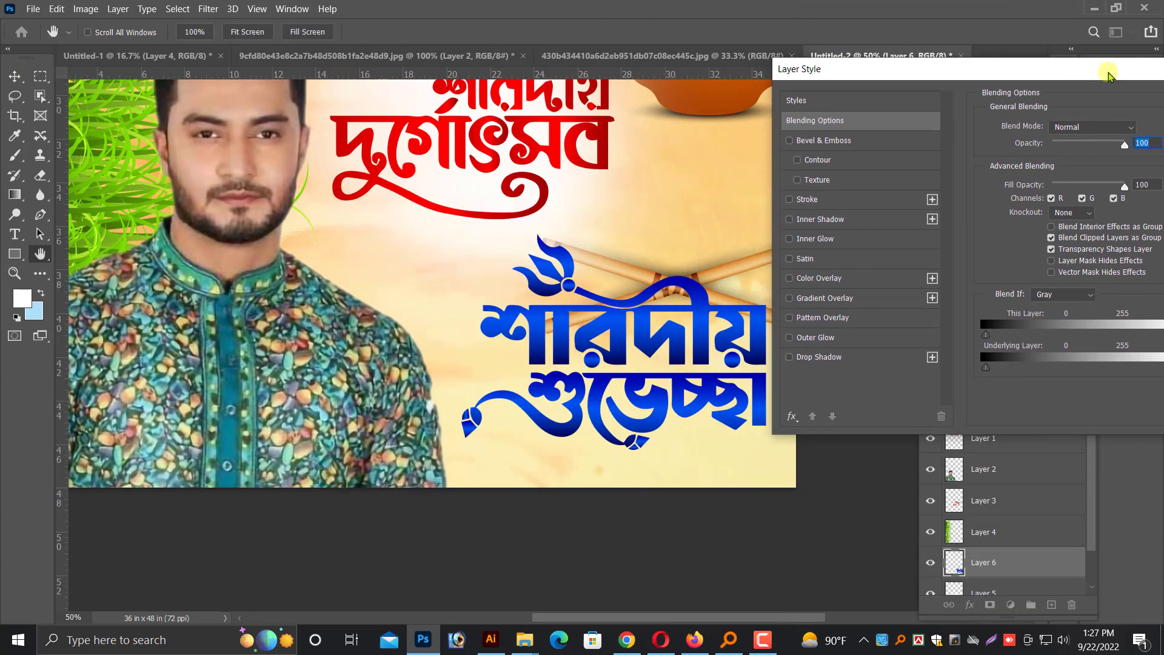
click(831, 358)
click(1055, 229)
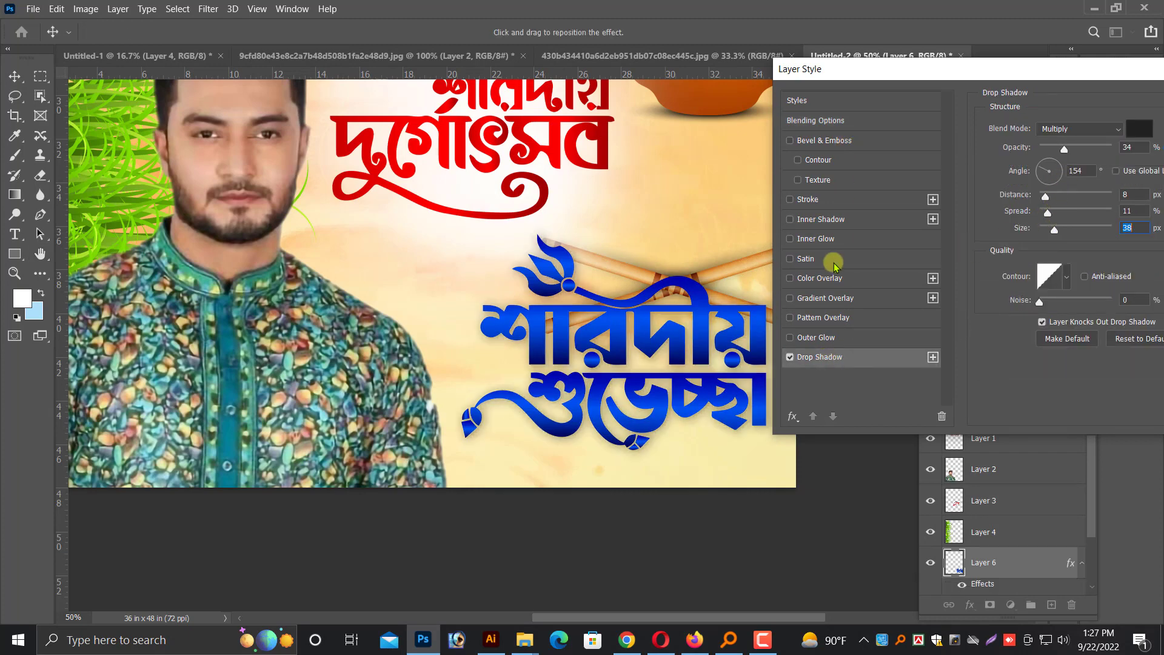
click(812, 201)
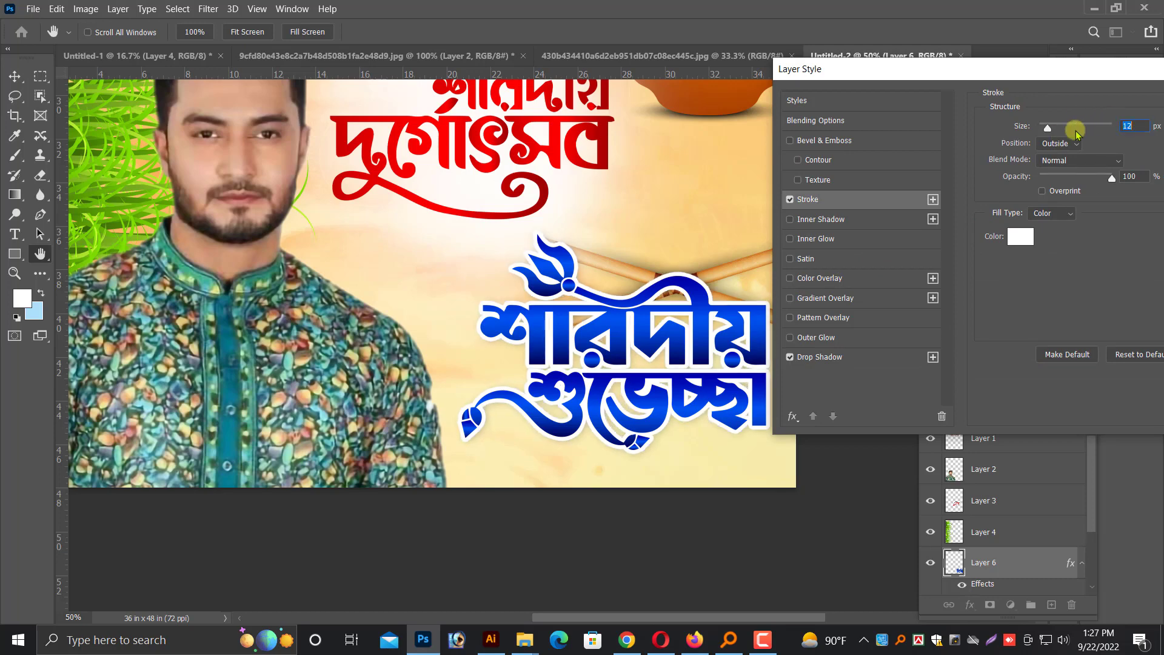
key(Return)
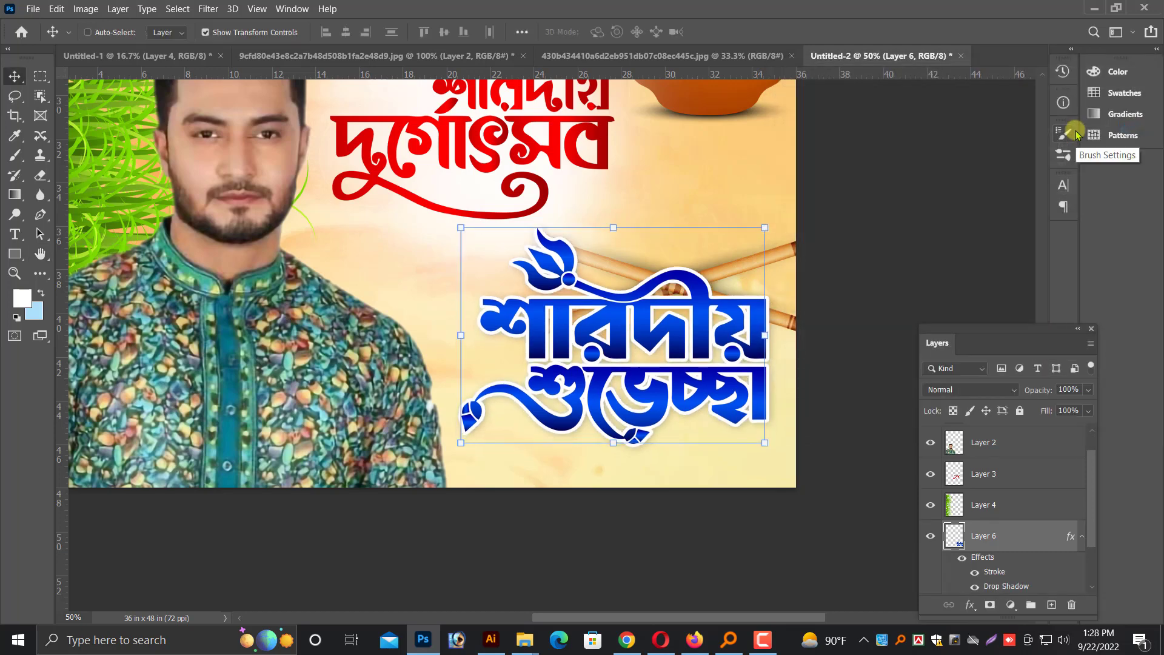
Scale the red শারদীয় দুর্গোৎসব lettering down to 90.89% so it sits clear of the pot
key(ctrl+minus)
scroll(661, 197, up, 1)
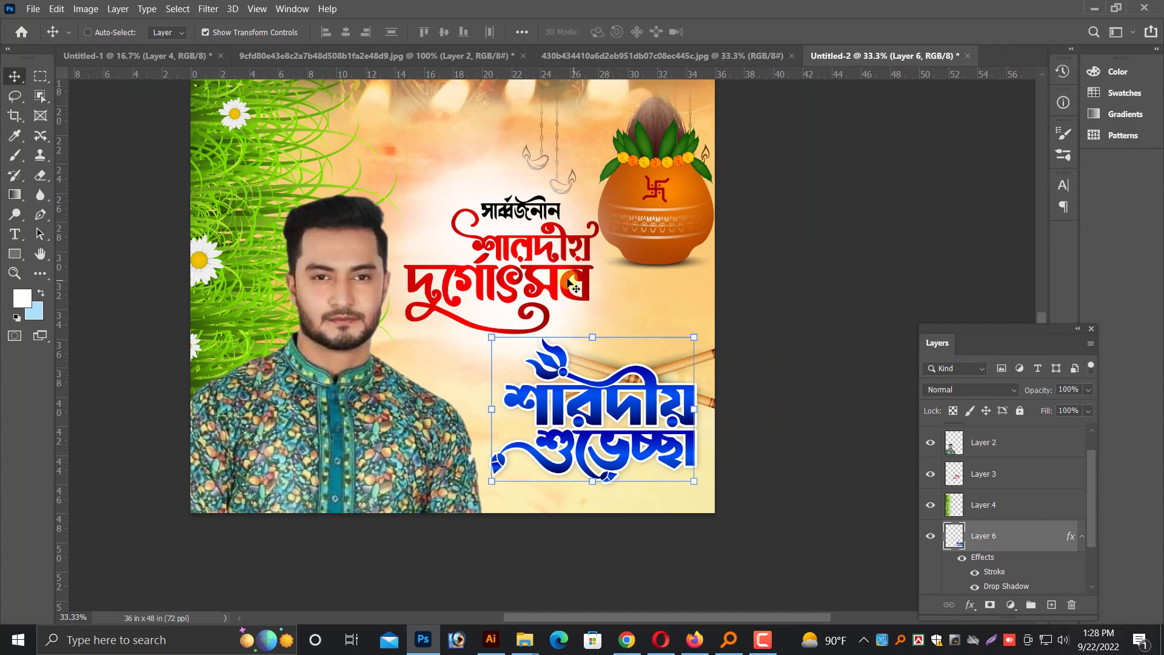
right_click(561, 270)
click(582, 279)
key(ctrl+t)
drag(587, 329, 580, 321)
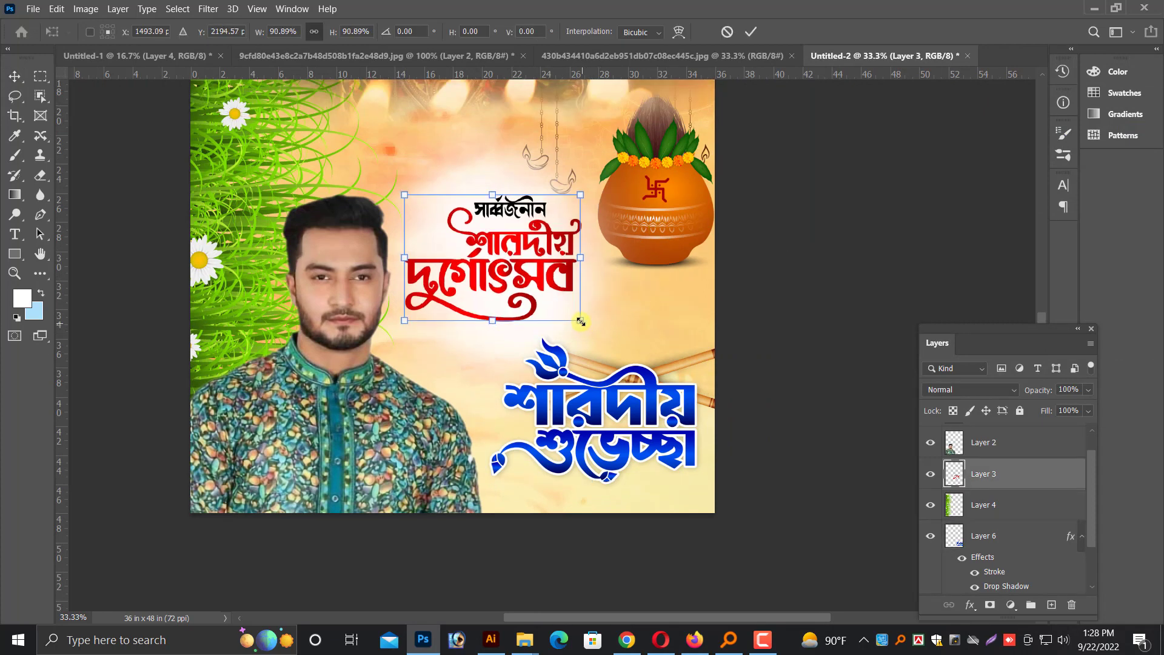
key(Return)
Bring the green জাতি, ধর্ম, বর্ণ নির্বিশেষে সবাইকে জানাই lettering from Untitled-1 into the Untitled-2 poster, above the blue lettering layer
right_click(616, 404)
click(637, 424)
right_click(615, 404)
click(633, 399)
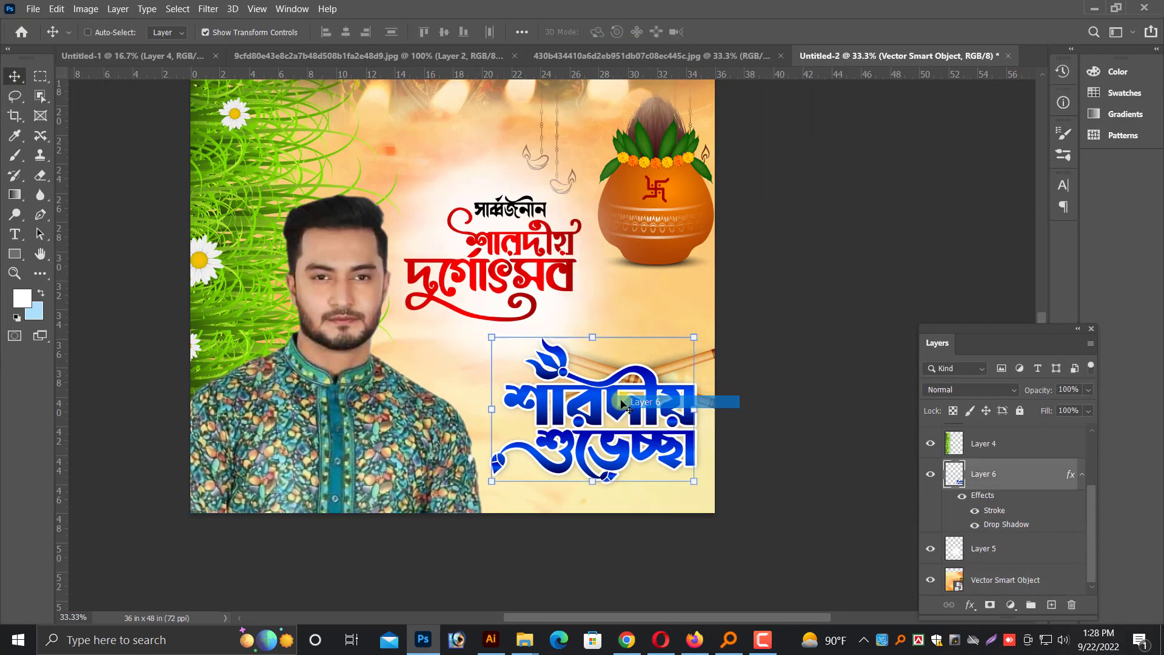
click(157, 60)
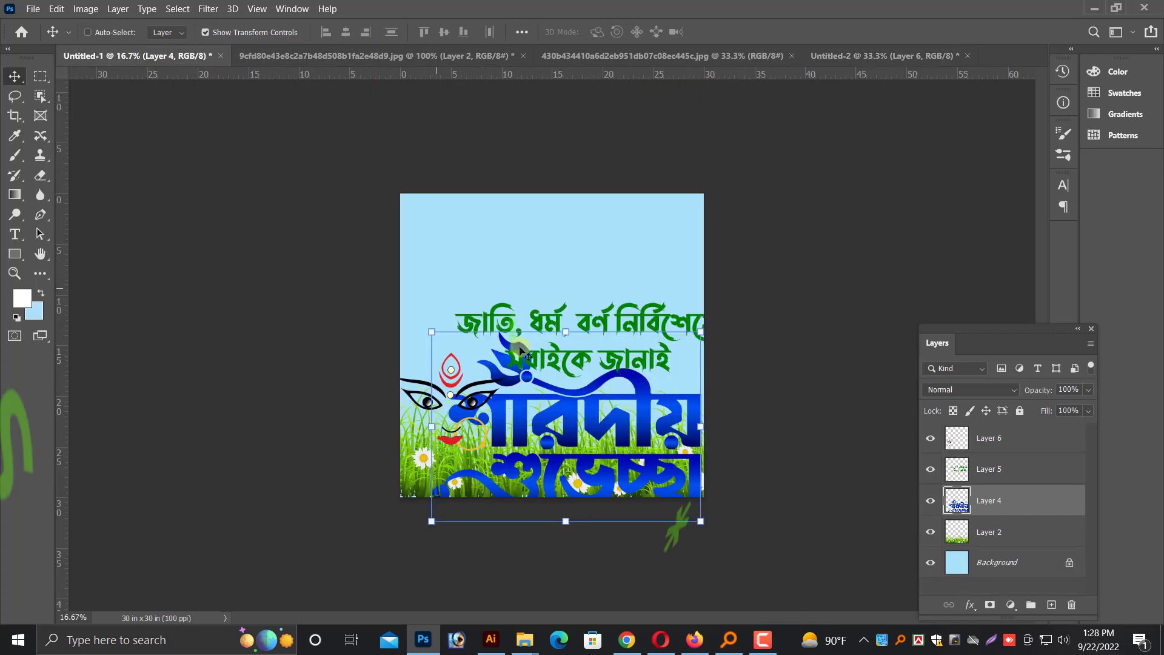
drag(886, 49, 873, 81)
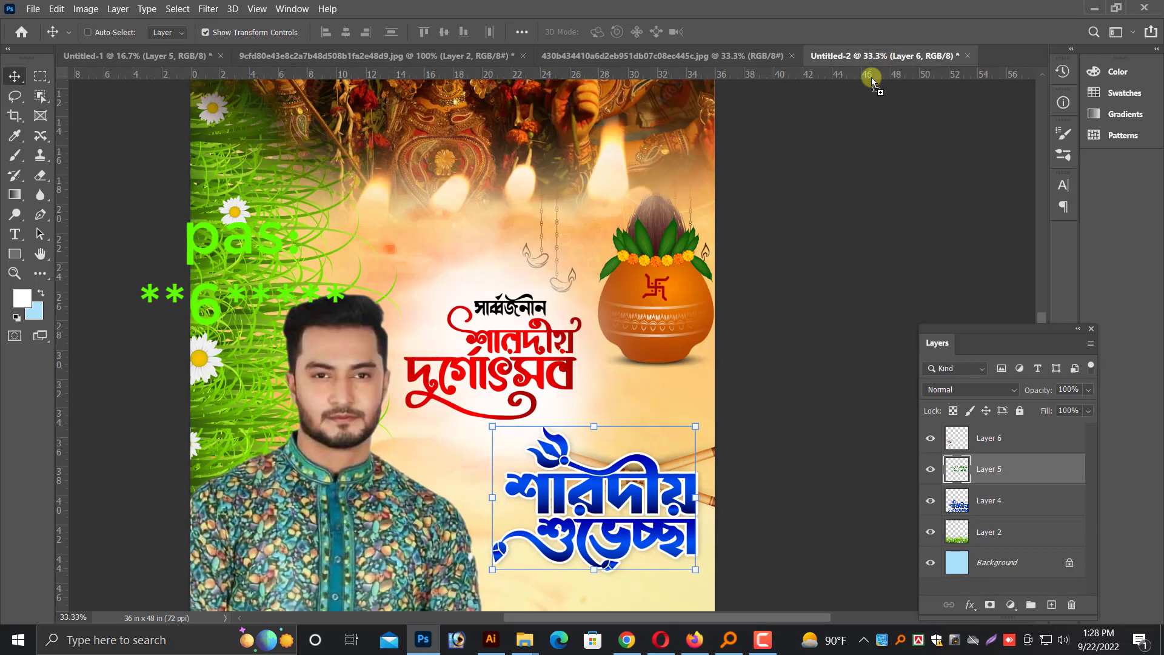
drag(677, 397, 543, 237)
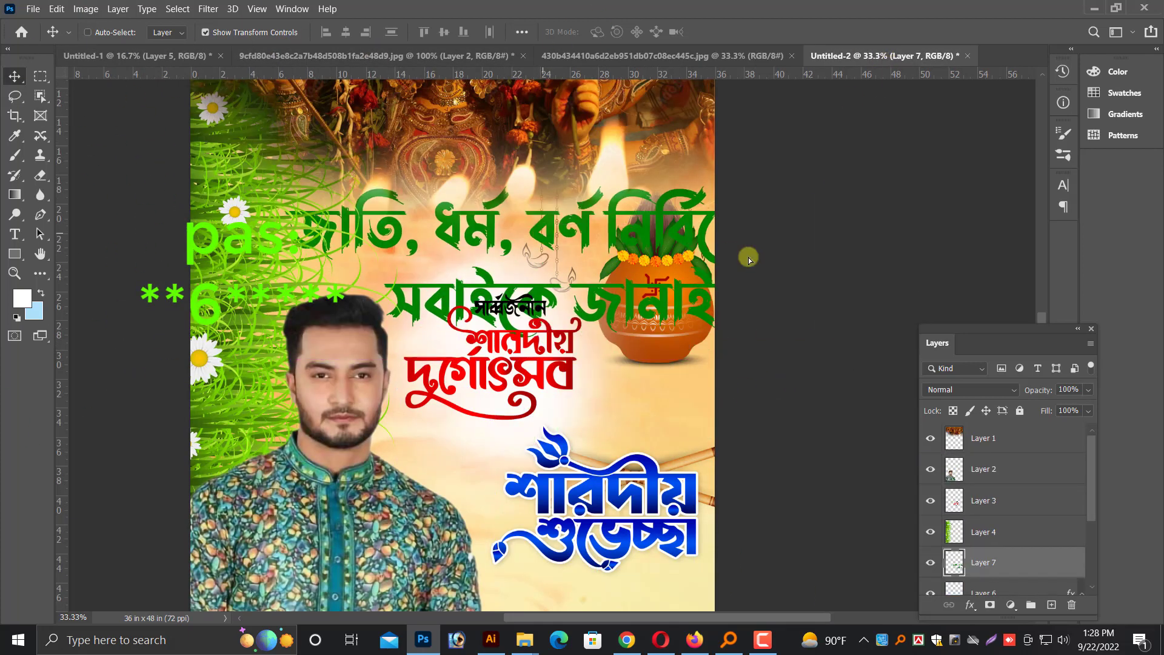
Shrink the green lettering to about 9 inches wide and place it above the red lettering, beside the hanging lamps
drag(816, 261, 518, 245)
key(Return)
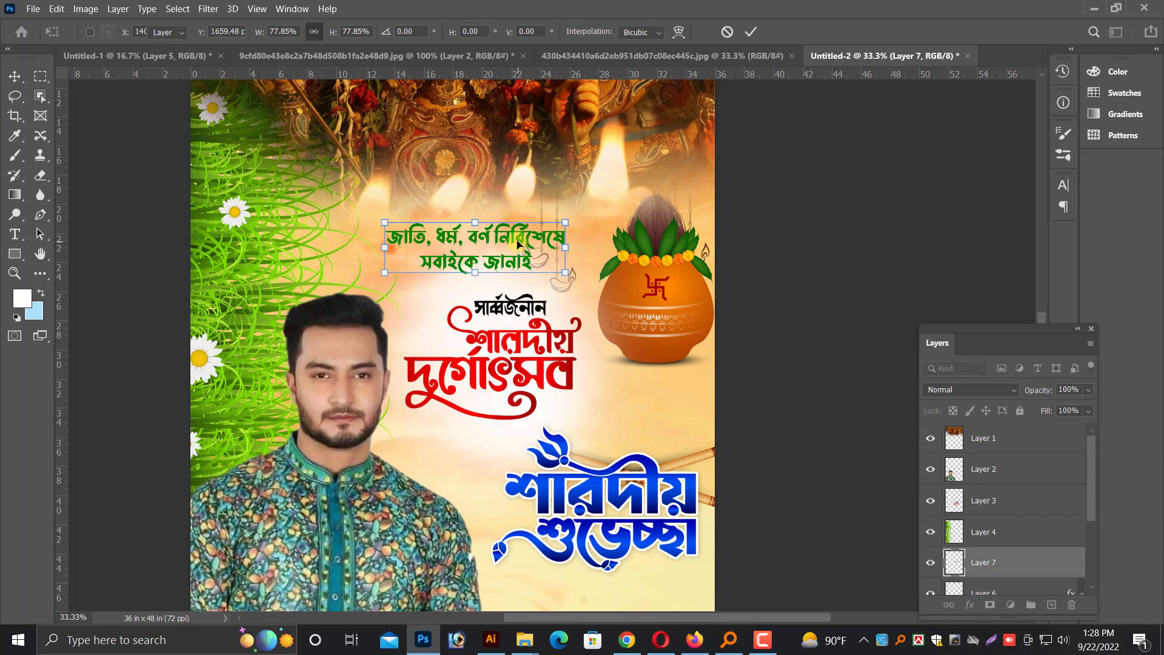
key(Return)
key(ctrl+plus)
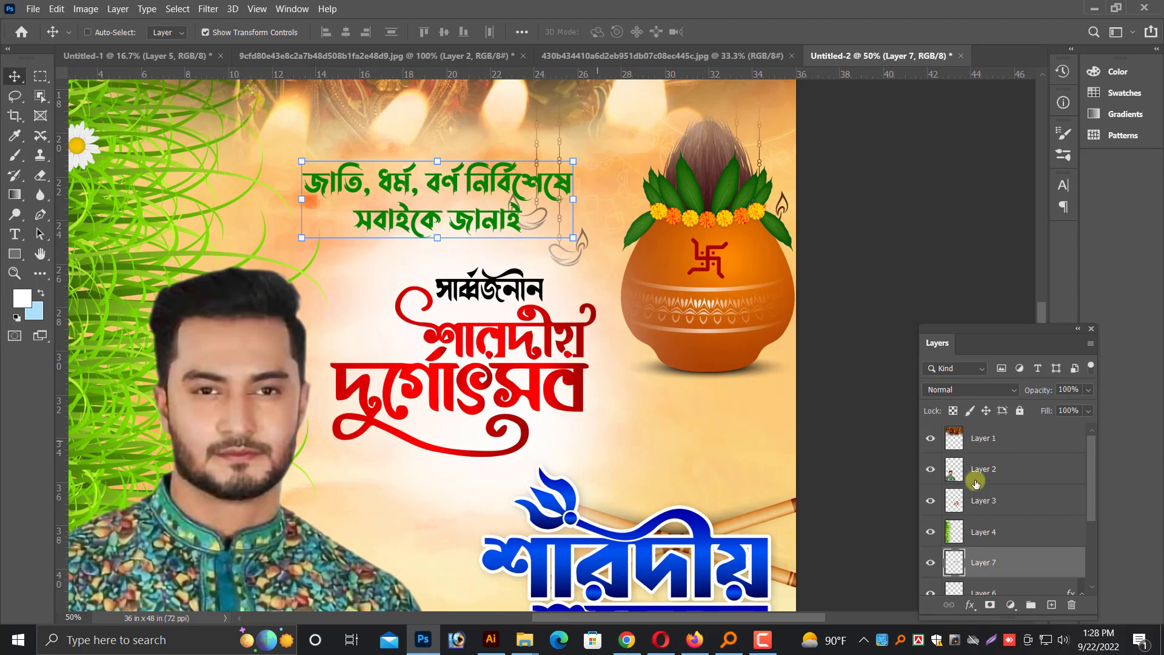
click(956, 647)
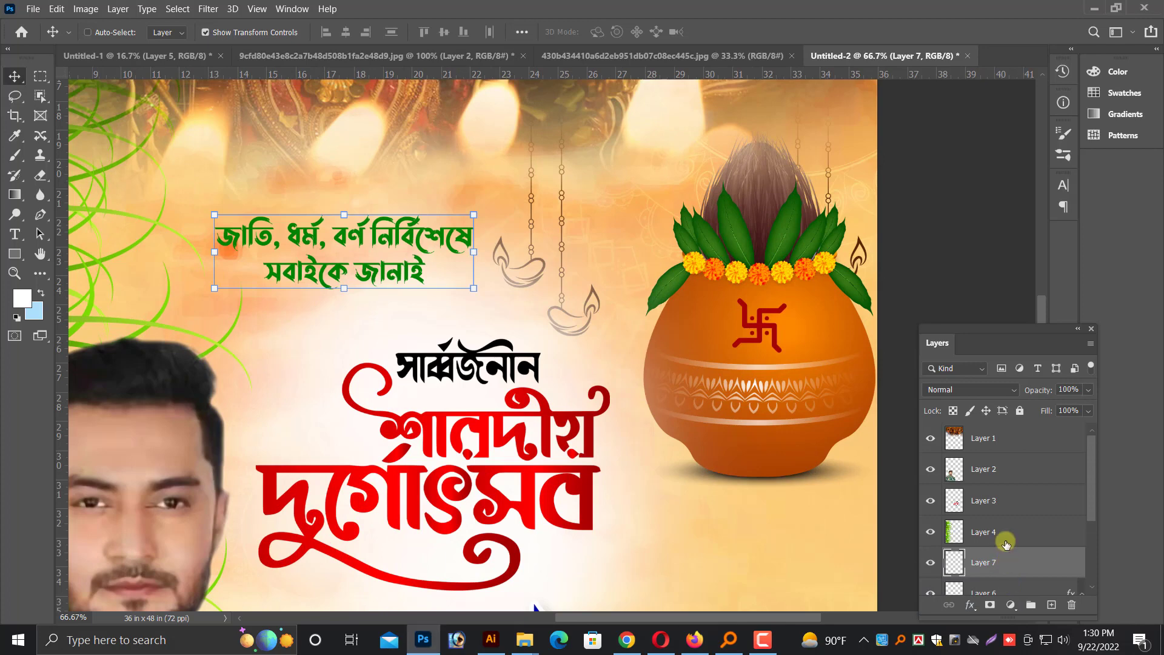
Add a white outer glow to the green lettering at 100% opacity with a size of 43 px
right_click(993, 515)
click(801, 8)
drag(655, 100, 778, 117)
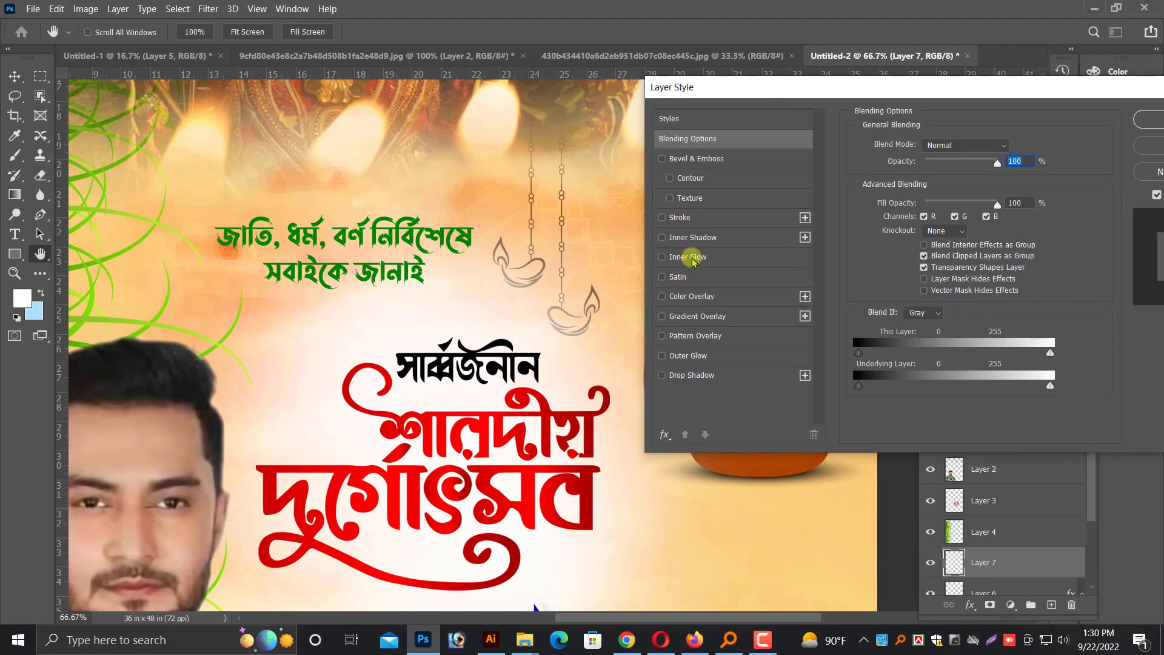
click(689, 356)
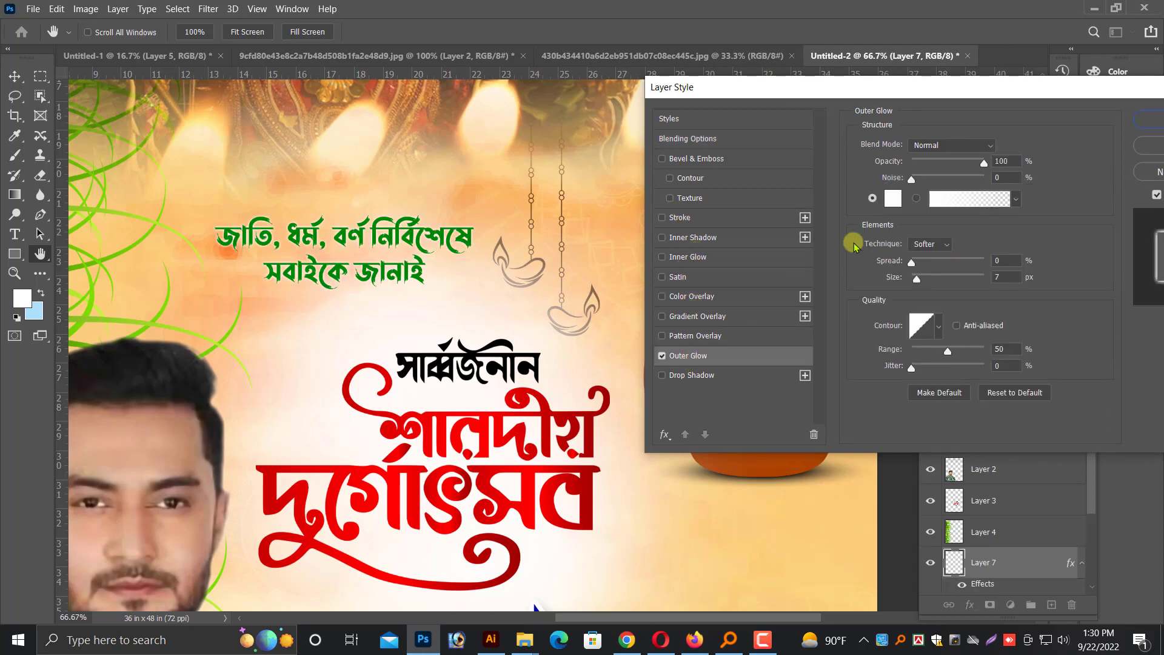
drag(918, 279, 930, 281)
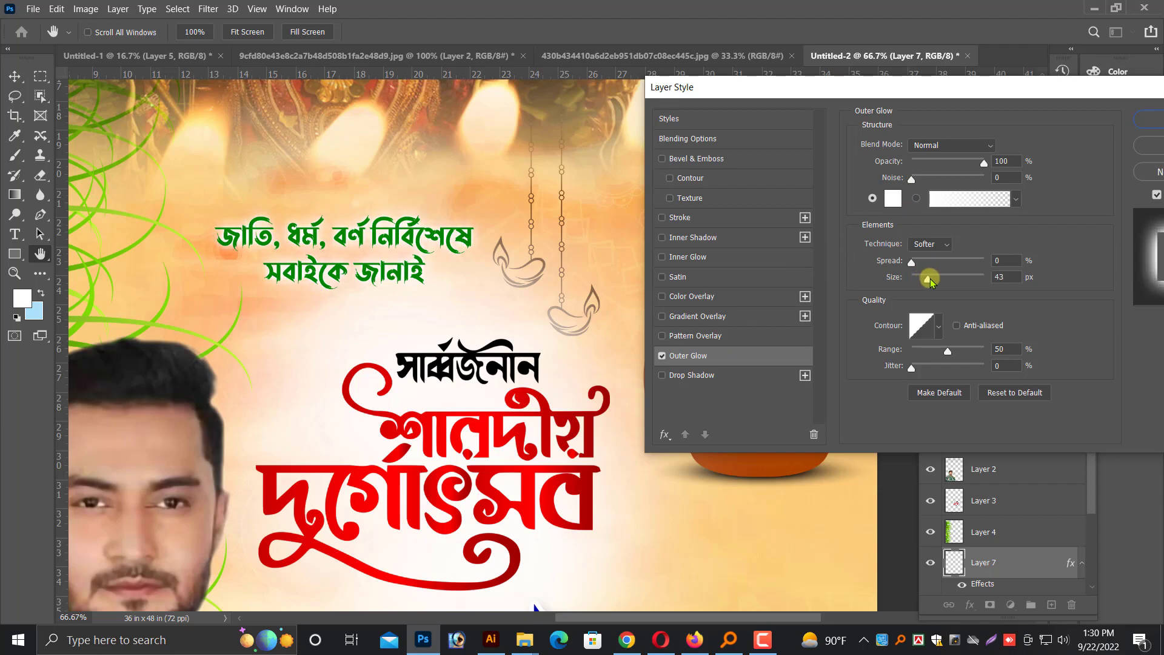
key(Return)
Nudge the blue lettering slightly up and left, away from the page's right edge
key(ctrl+minus)
key(ctrl+minus)
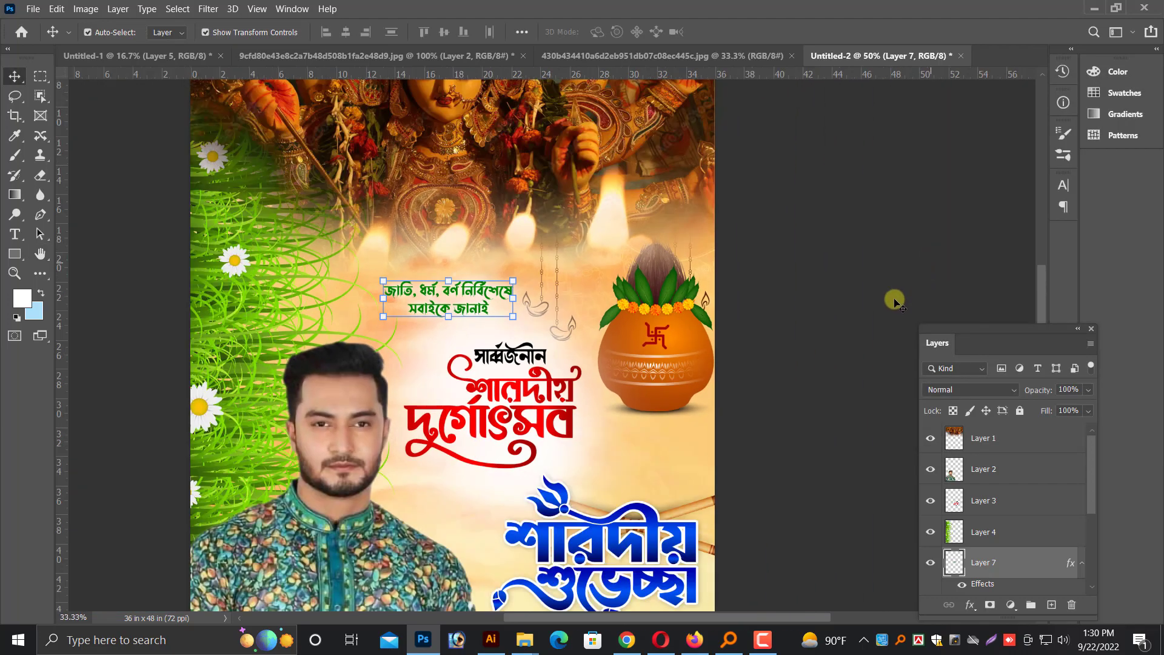
key(ctrl+minus)
right_click(672, 515)
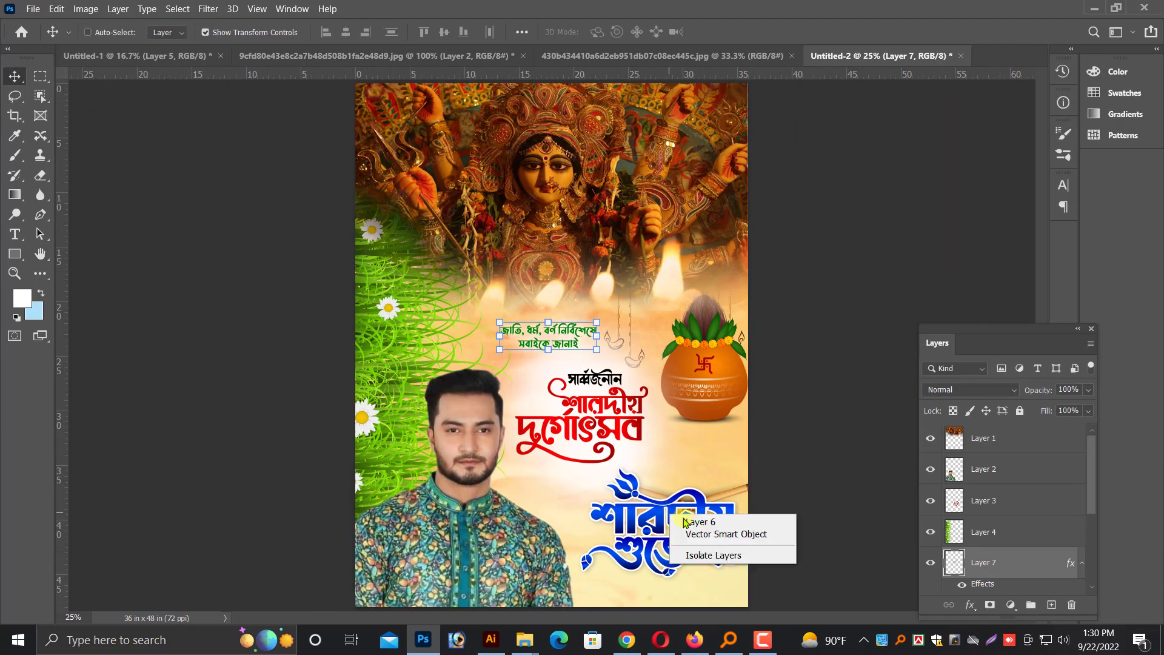
click(689, 520)
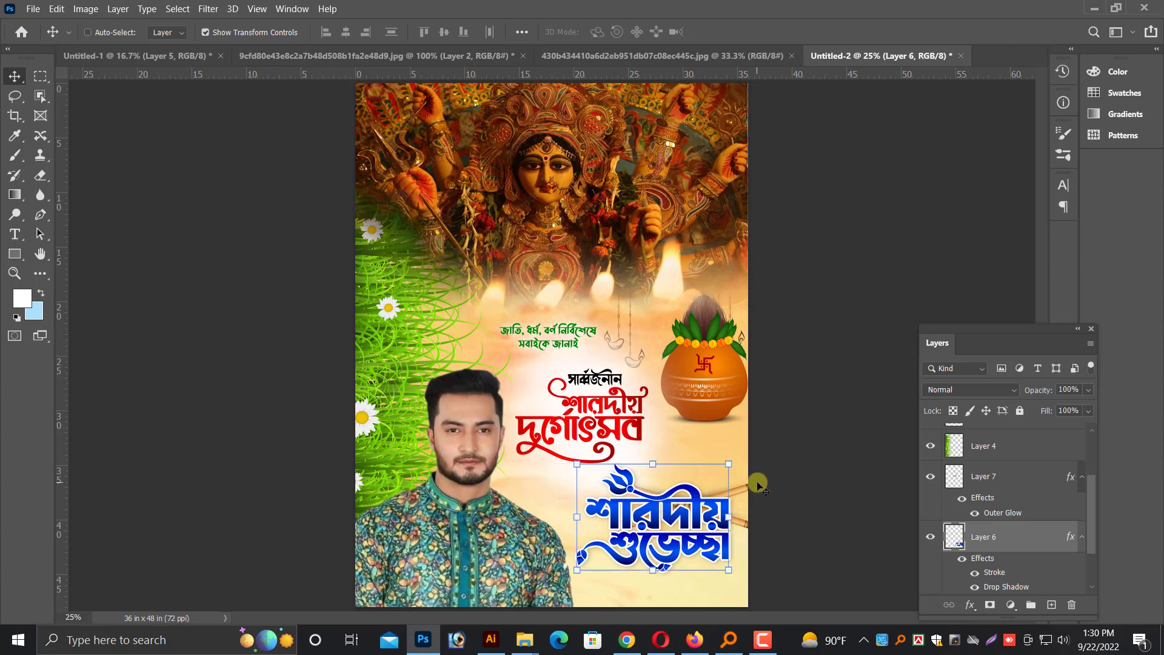
key(ctrl+plus)
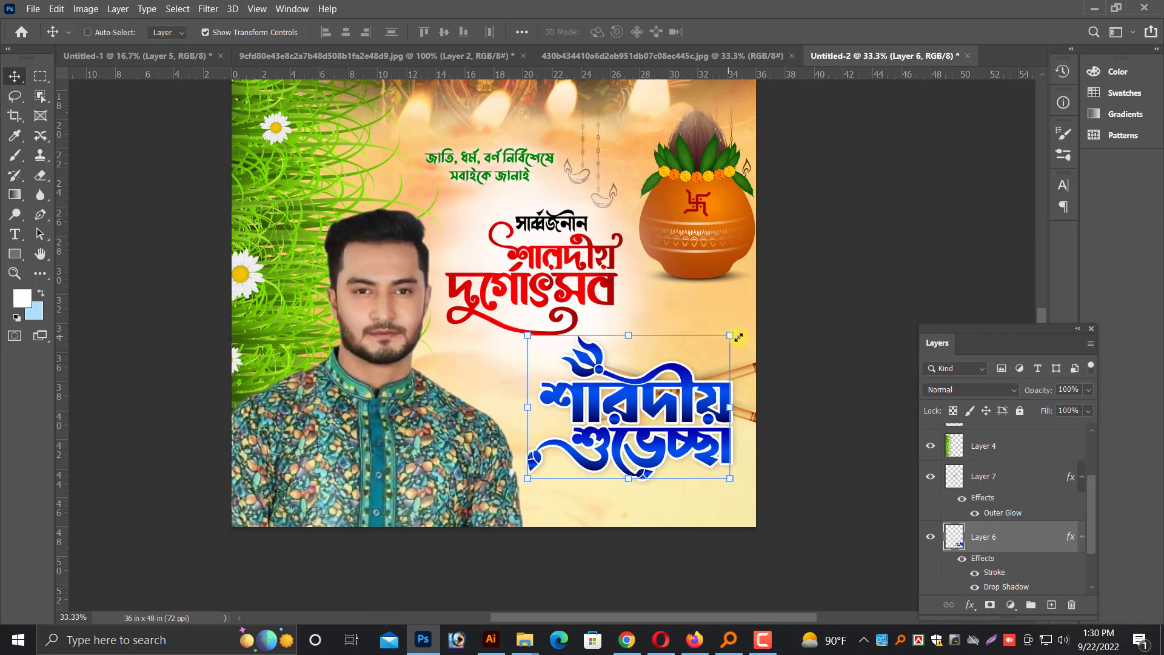
Move the blue lettering aside behind the man to expose the crossed sticks, and make the background artwork layer active
right_click(739, 336)
click(758, 341)
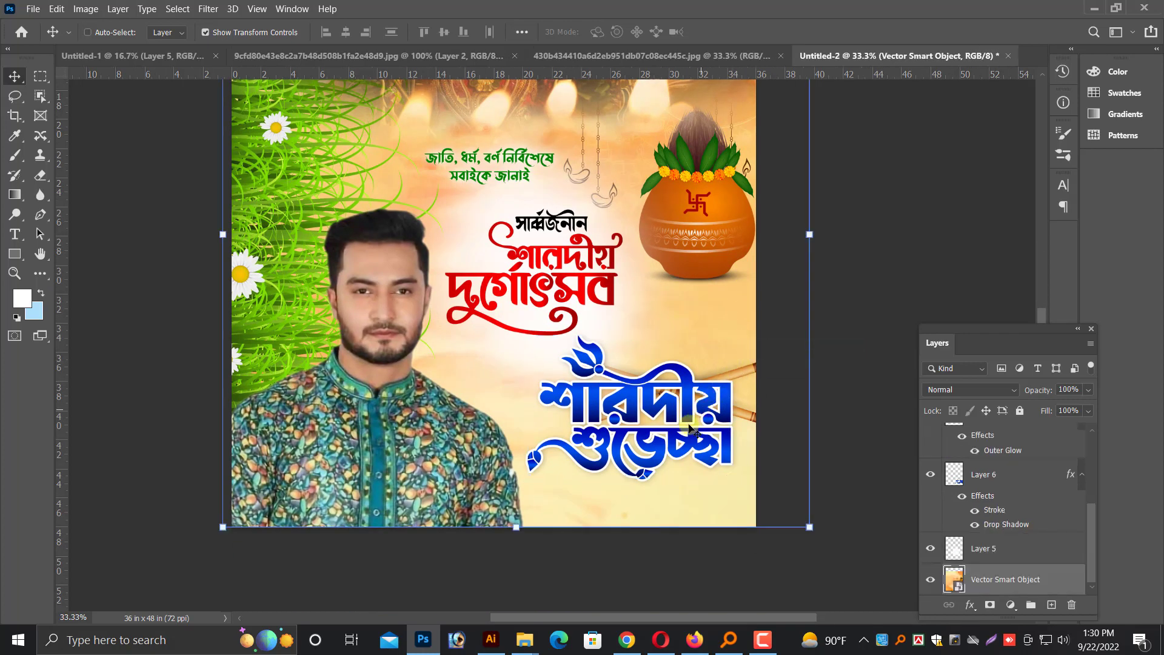
right_click(660, 411)
click(676, 414)
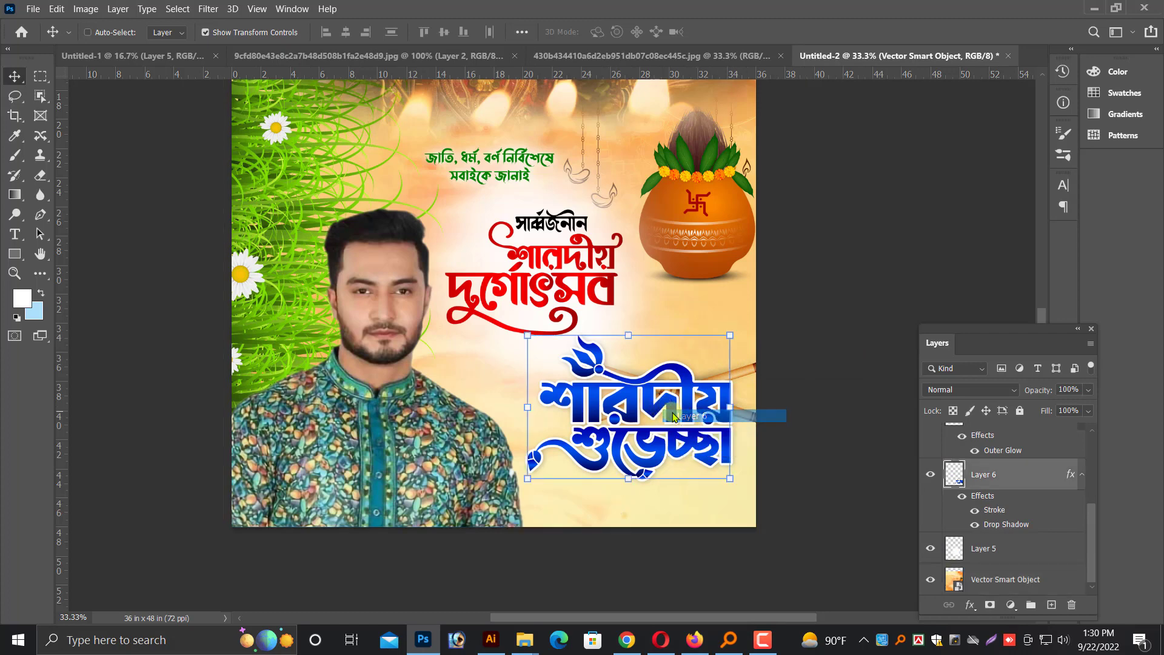
drag(677, 412, 447, 413)
right_click(663, 393)
click(679, 400)
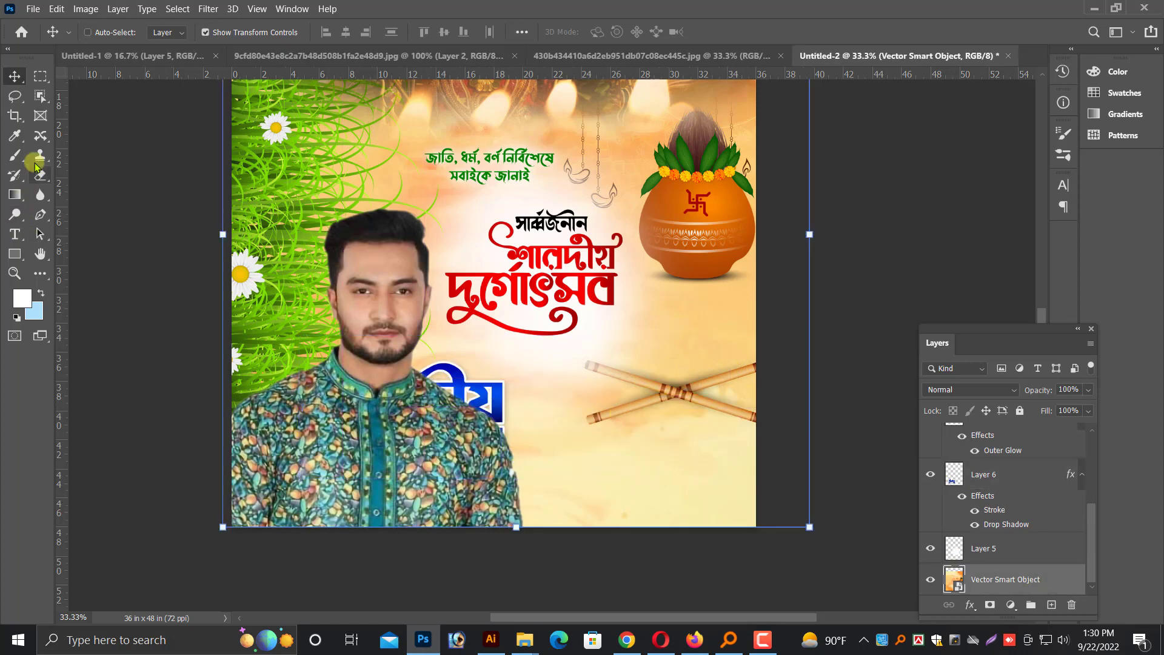
Outline the crossed sticks with the Content-Aware Move tool and copy the feathered selection to a new layer
click(37, 137)
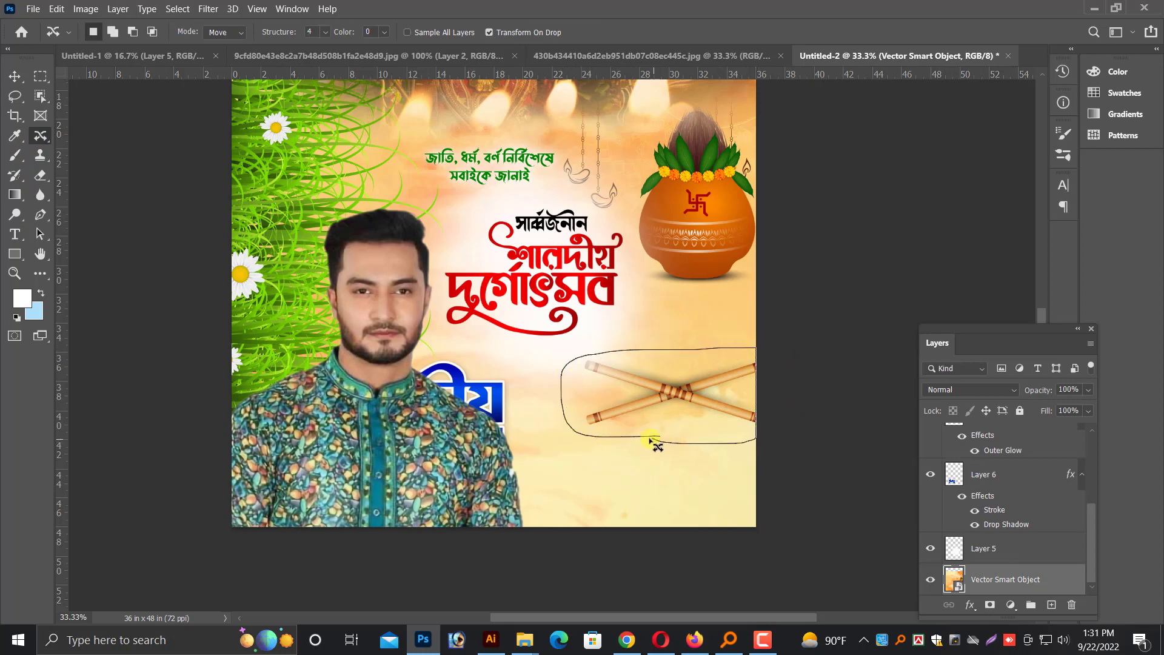
drag(652, 439, 654, 442)
key(shift+F6)
key(Return)
key(ctrl+j)
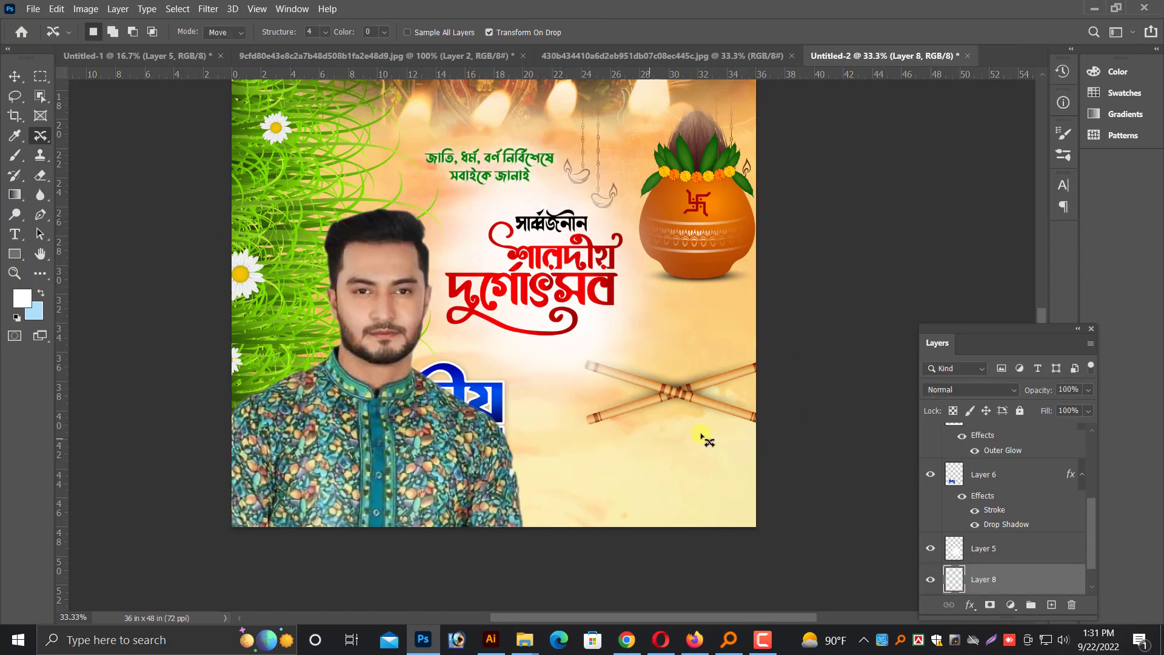
Move the copied sticks up below the pot and shrink their layer to about 11 inches wide
key(v)
drag(679, 394, 696, 336)
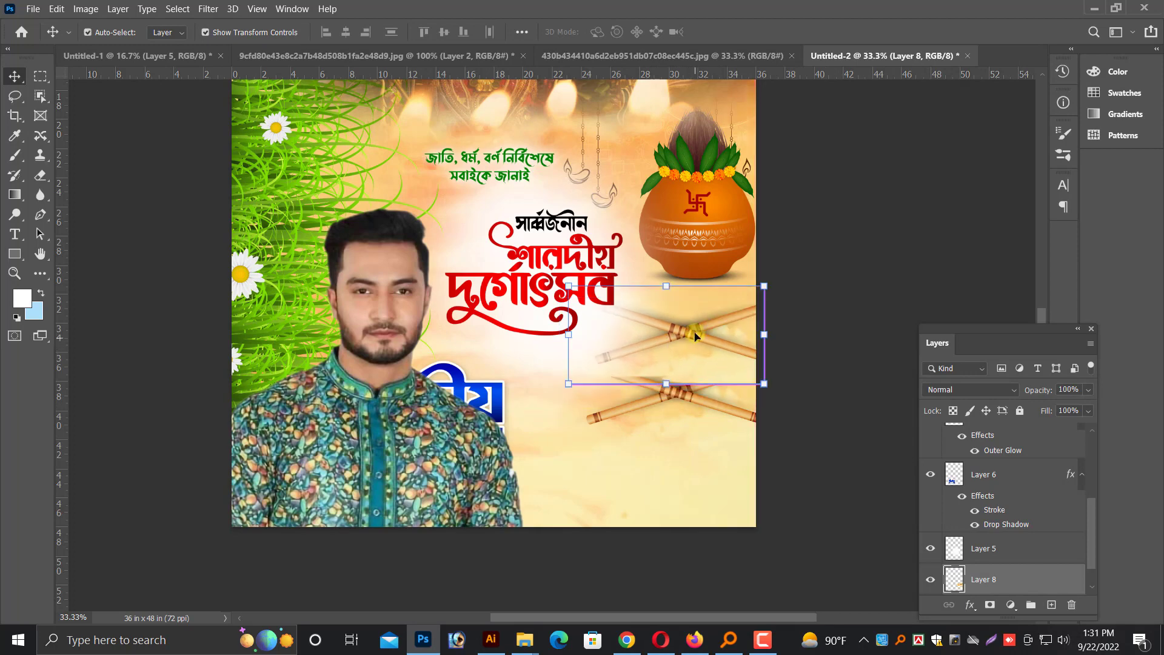
key(ctrl+plus)
drag(578, 331, 631, 329)
key(Return)
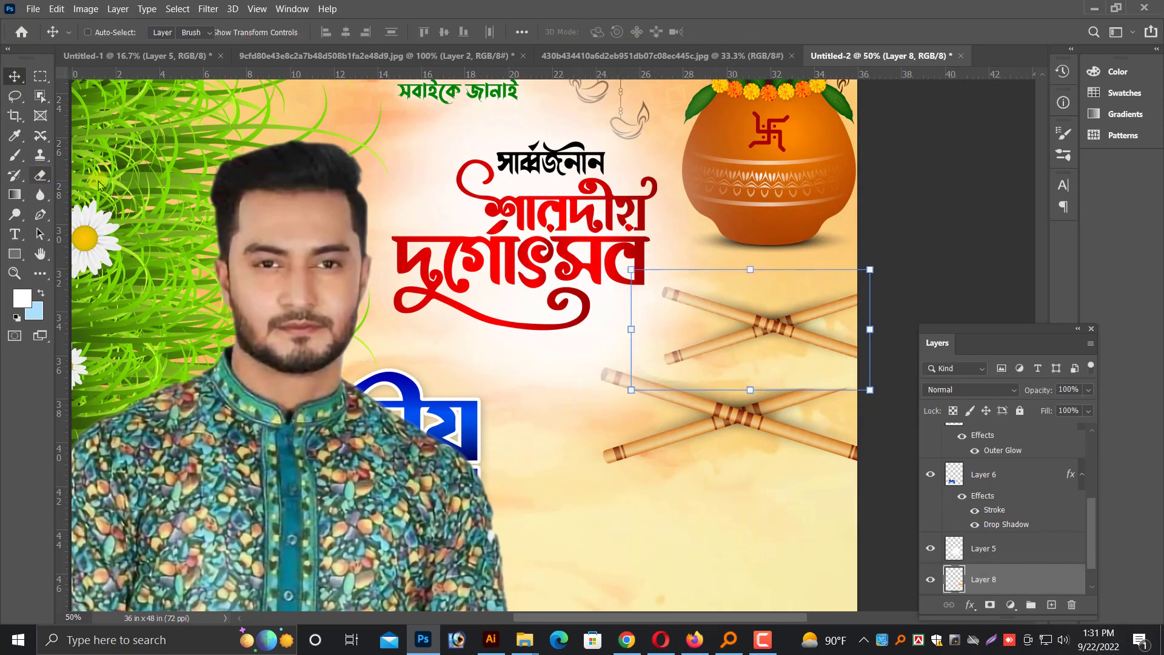
Erase the copied layer's edge where it covers the original sticks, using a 400 px eraser
key(bracketleft)
key(bracketleft)
key(bracketleft)
key(bracketleft)
key(bracketleft)
key(bracketleft)
key(bracketleft)
key(bracketleft)
key(bracketleft)
key(bracketleft)
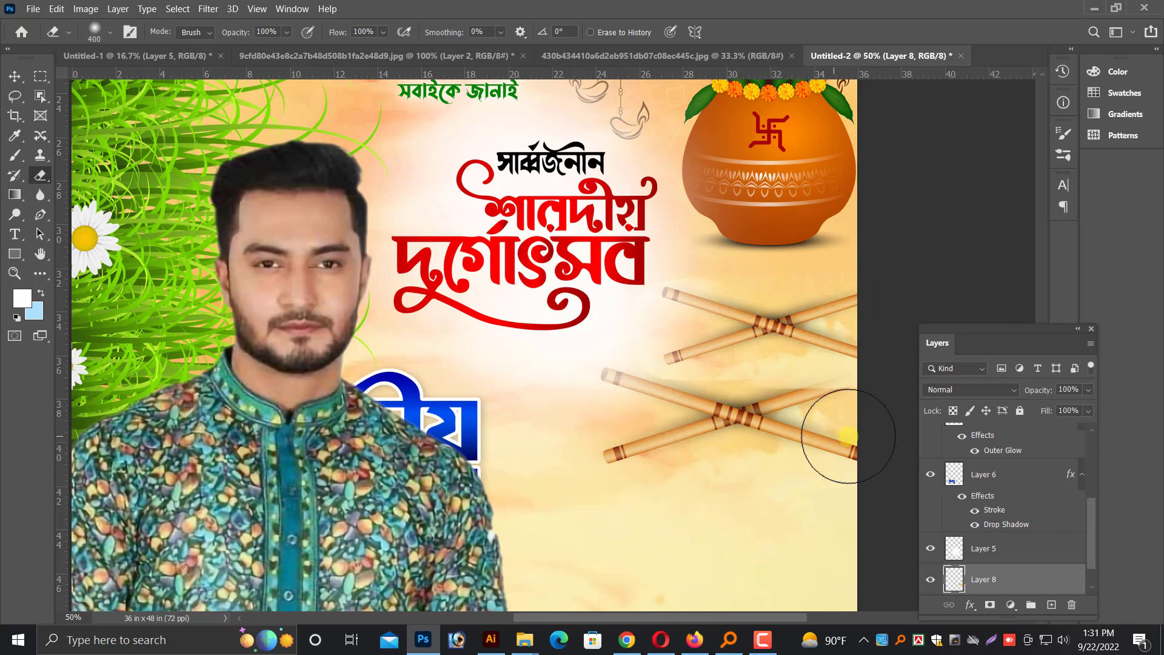
key(ctrl+z)
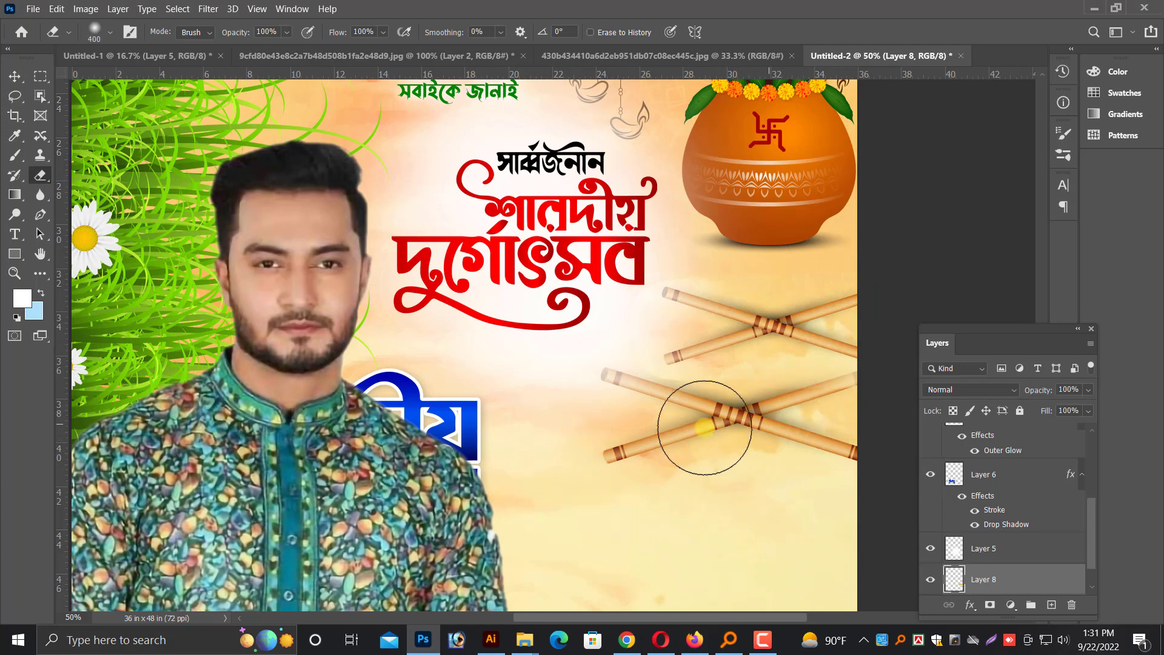
Outline the original lower sticks on the background artwork layer with the Content-Aware Move tool
click(13, 74)
right_click(708, 425)
click(733, 434)
scroll(743, 450, down, 4)
scroll(737, 446, up, 1)
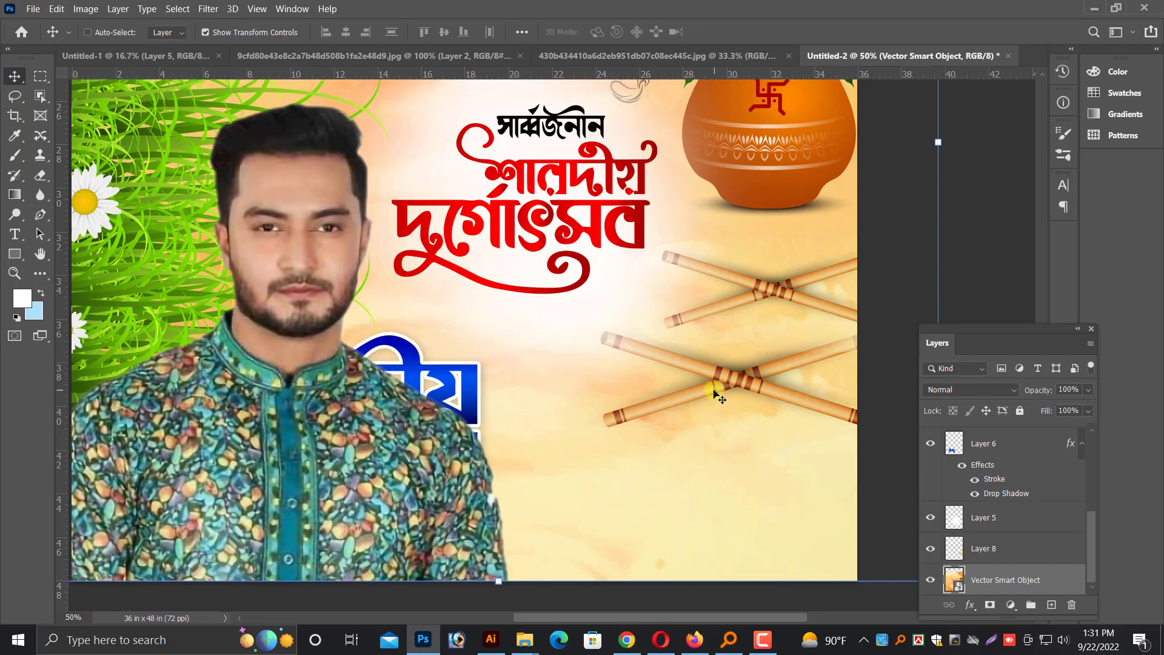
right_click(714, 384)
click(735, 392)
right_click(727, 380)
click(750, 390)
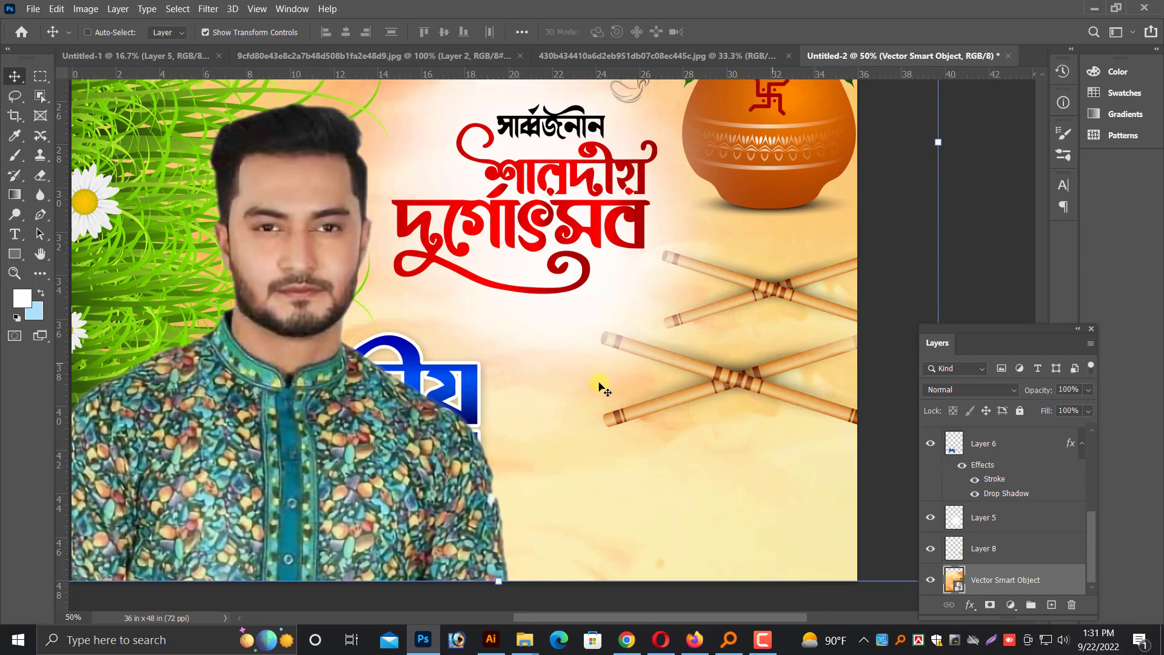
click(42, 135)
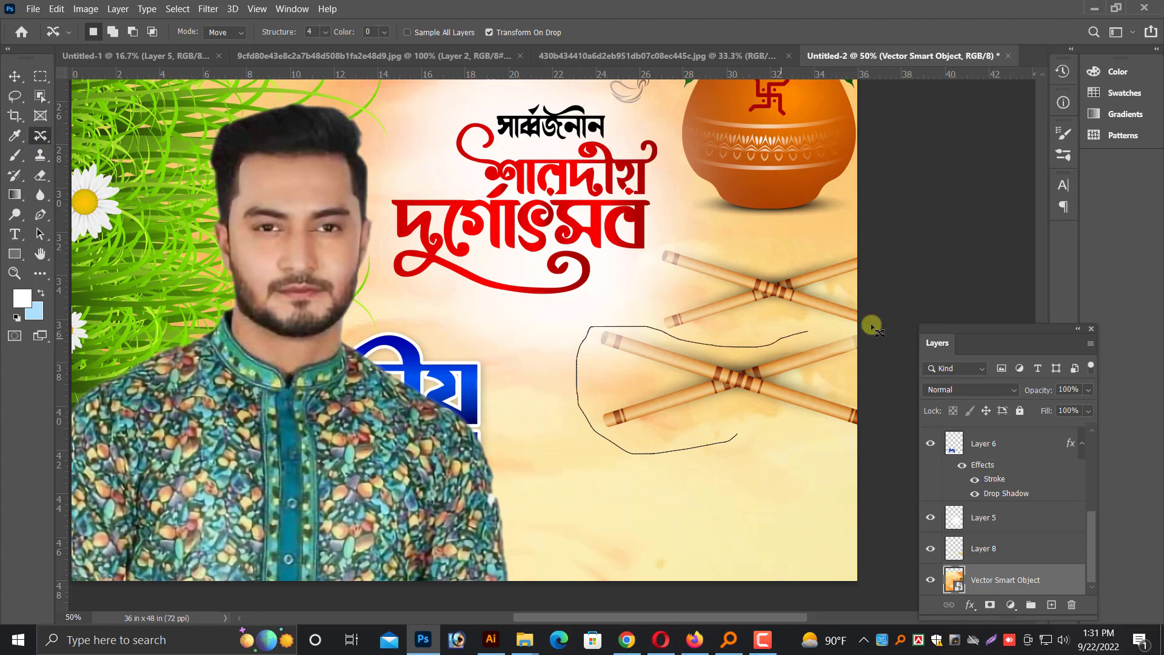
drag(736, 441, 737, 438)
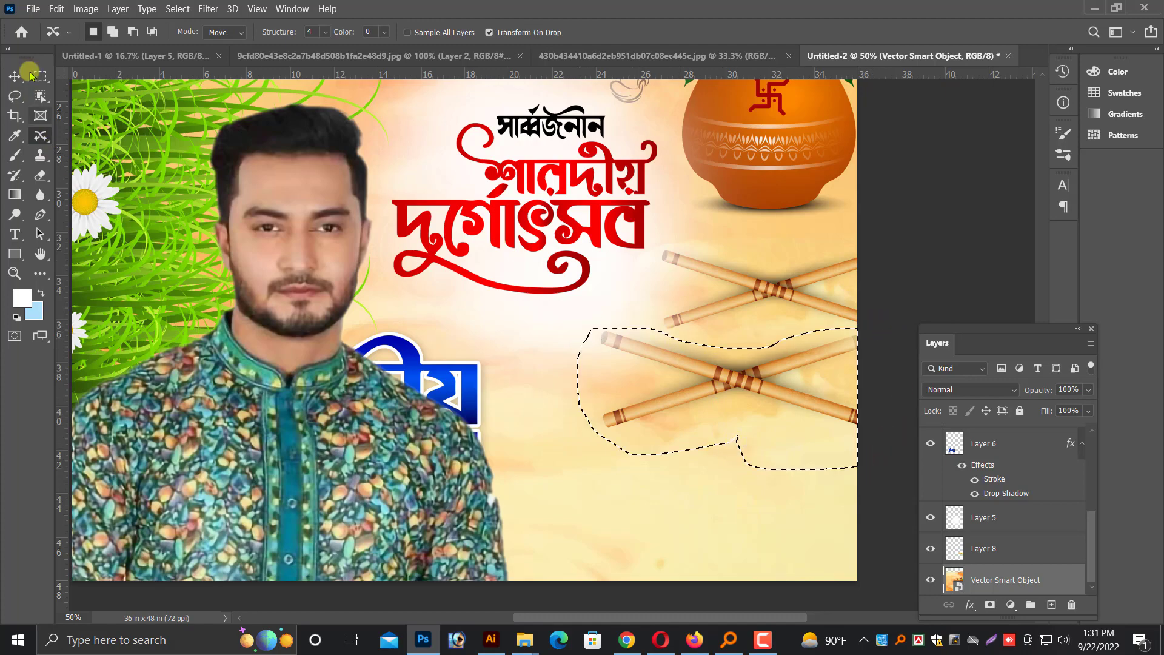
Feather the selection around the lower sticks by 3 pixels, try to find an available fill command, and deselect
click(55, 9)
click(664, 325)
key(shift+F6)
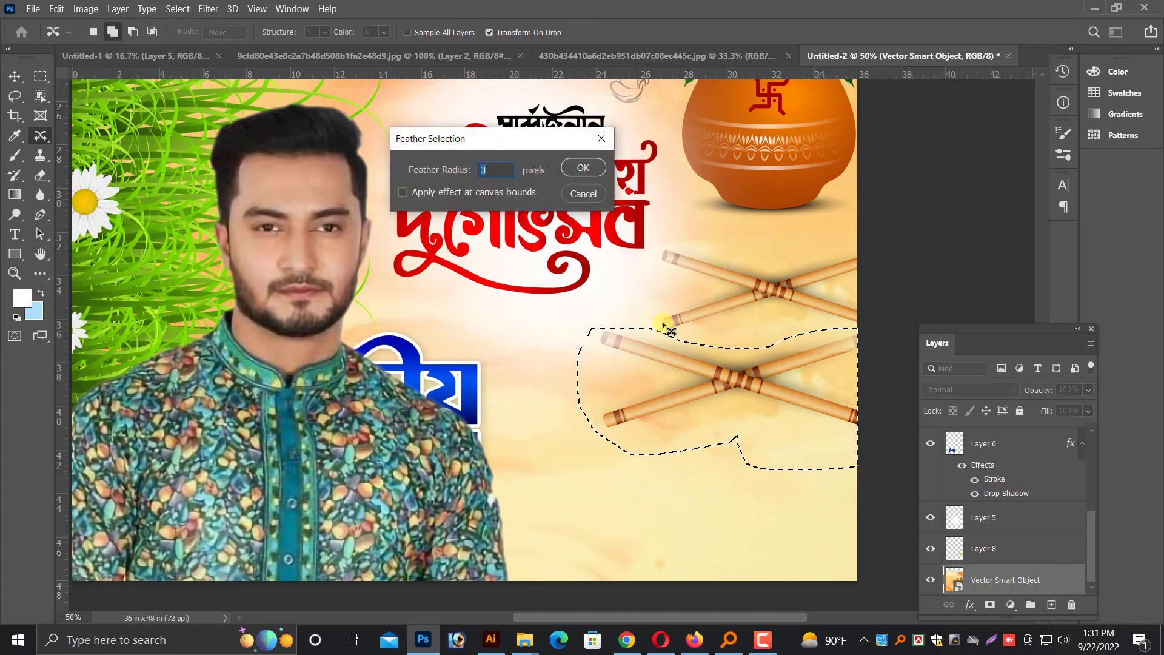
key(Return)
click(55, 8)
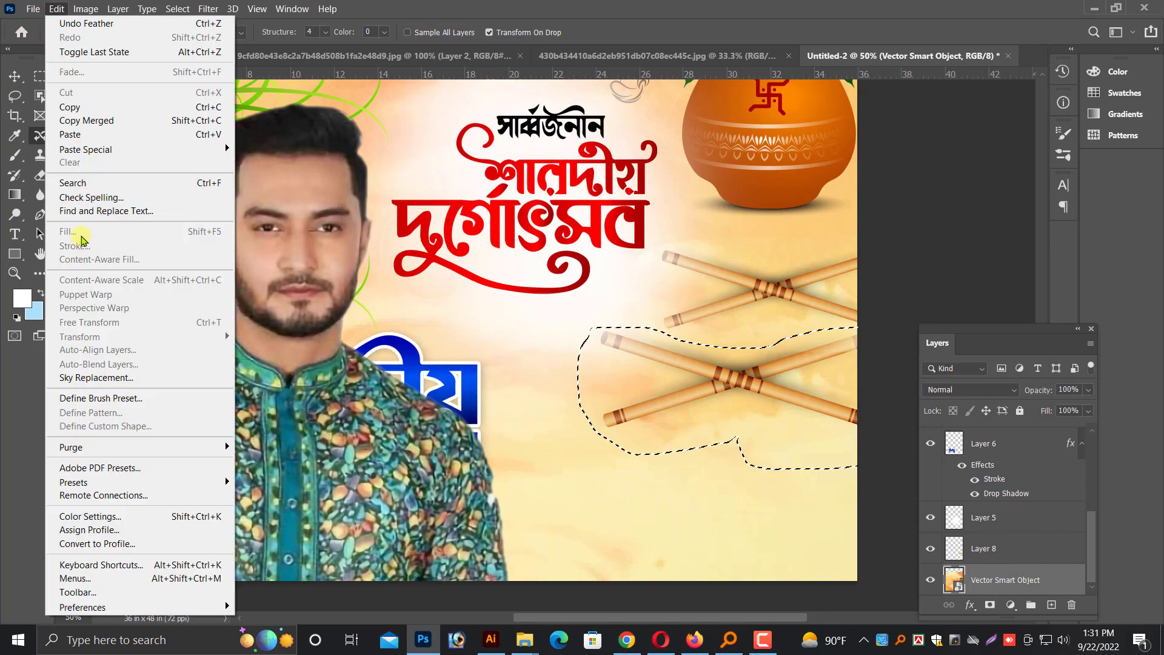
click(654, 340)
click(56, 8)
click(519, 341)
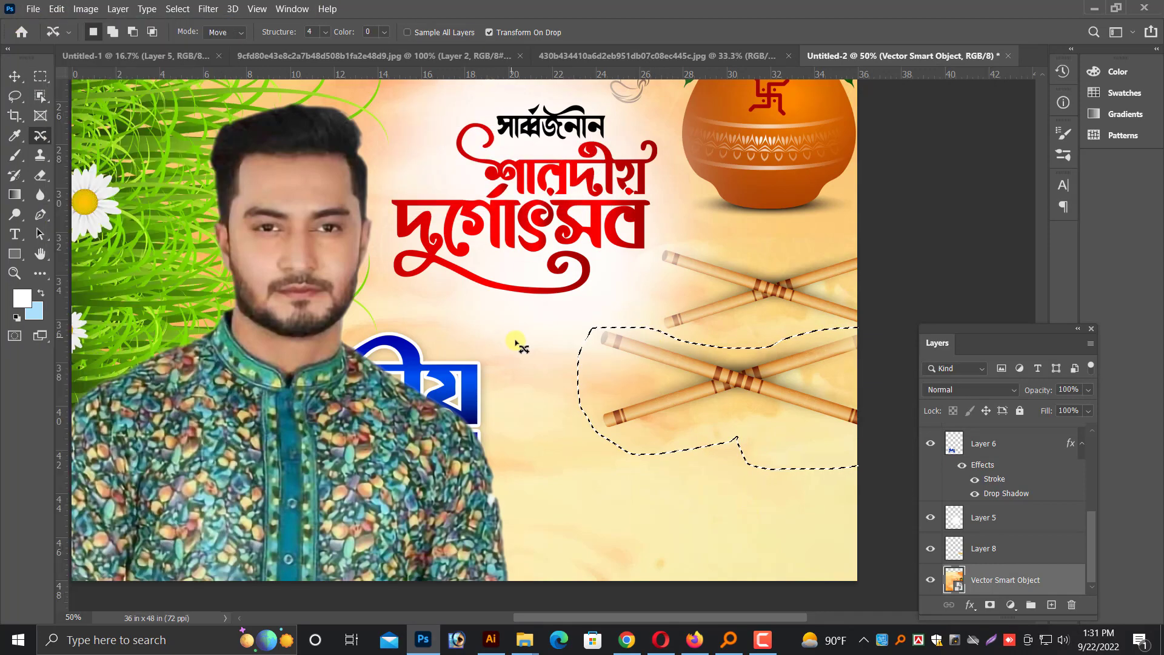
key(shift+F6)
key(Return)
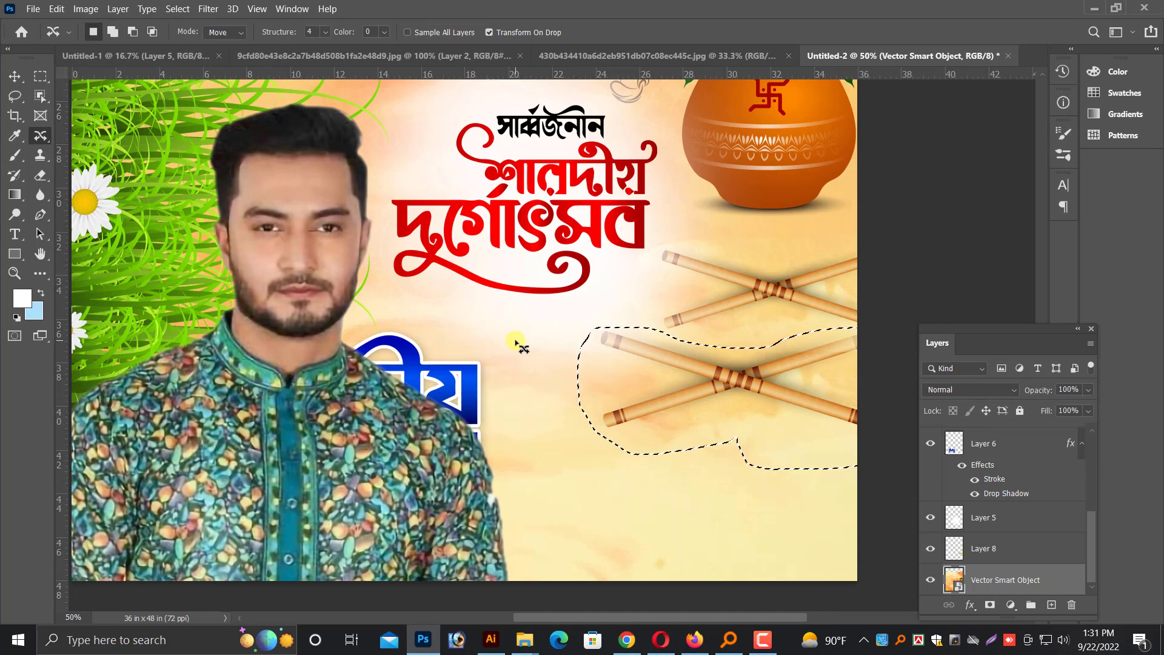
key(ctrl+d)
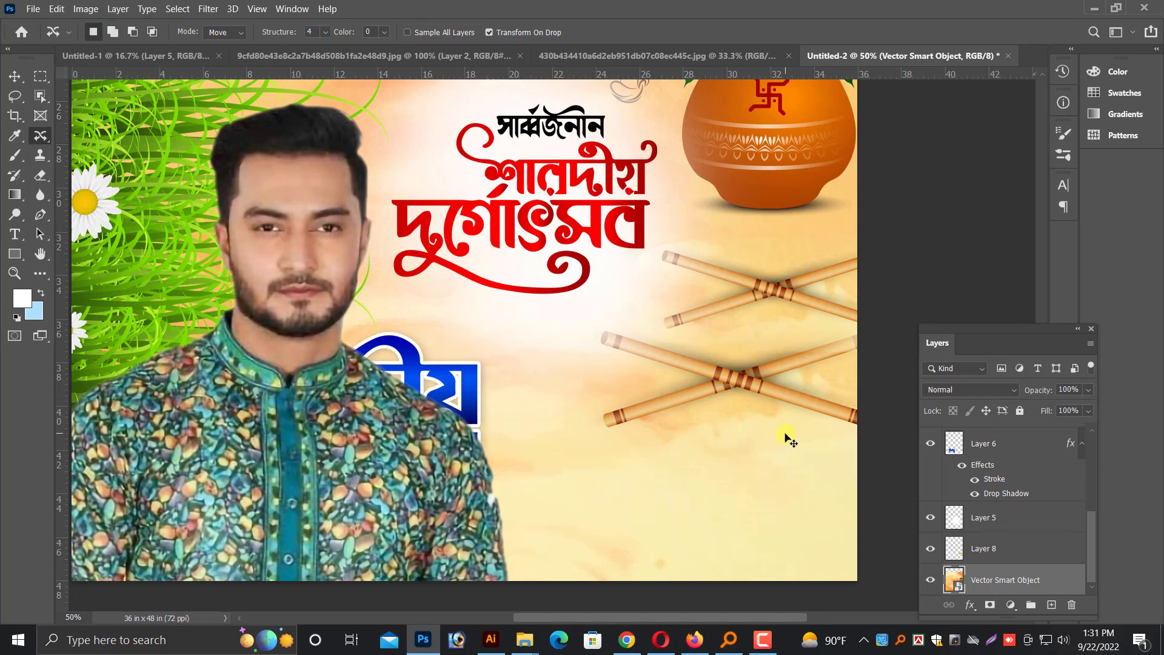
Outline the lower sticks again with the Content-Aware Move tool and discard the selection
key(v)
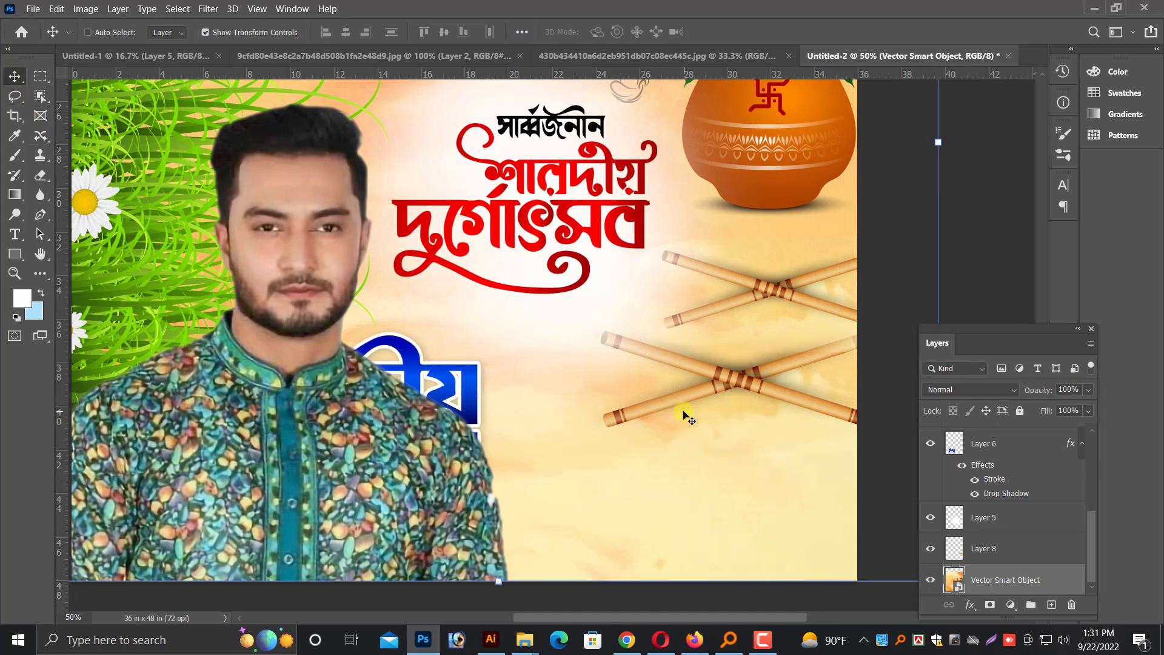
key(j)
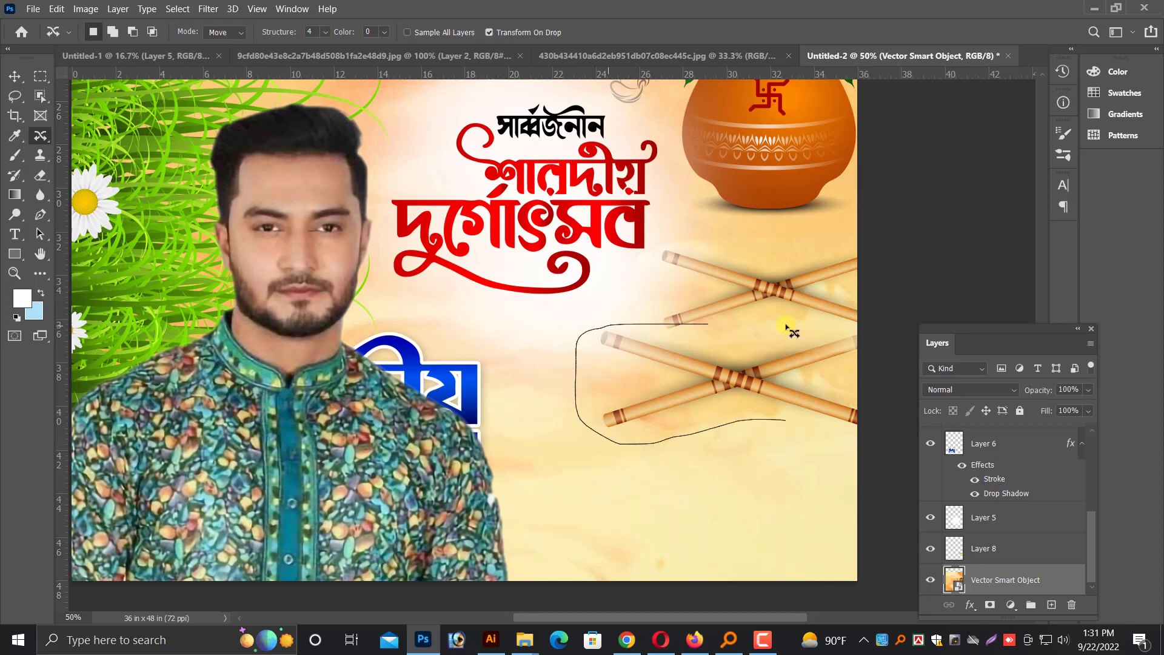
drag(903, 437, 899, 435)
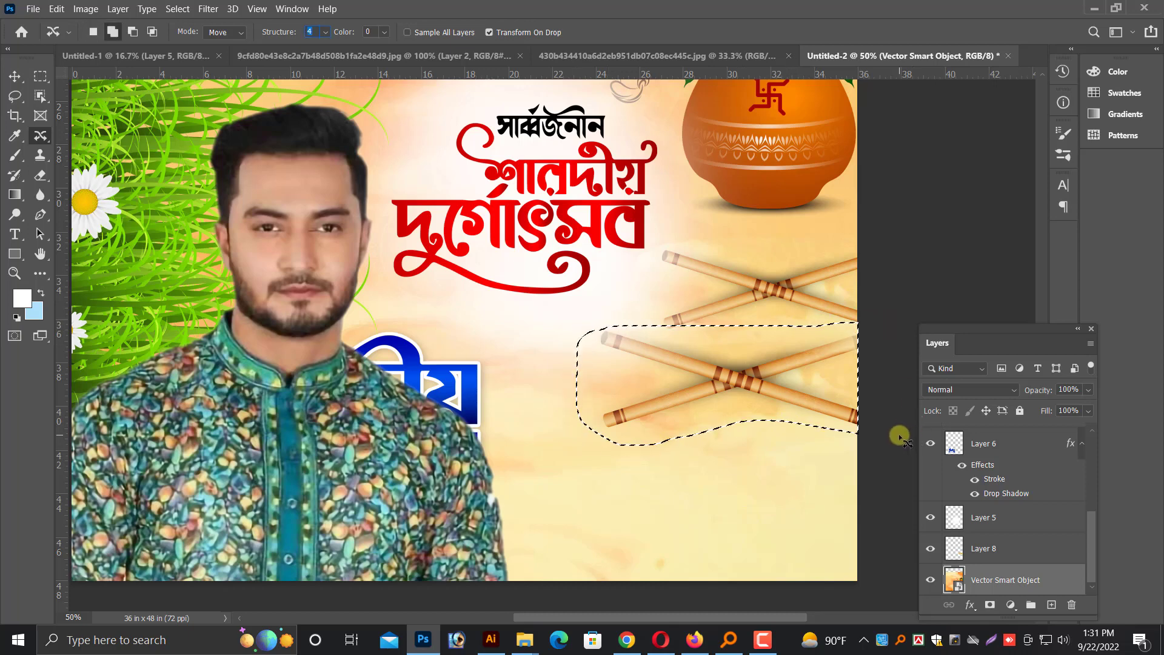
key(ctrl+d)
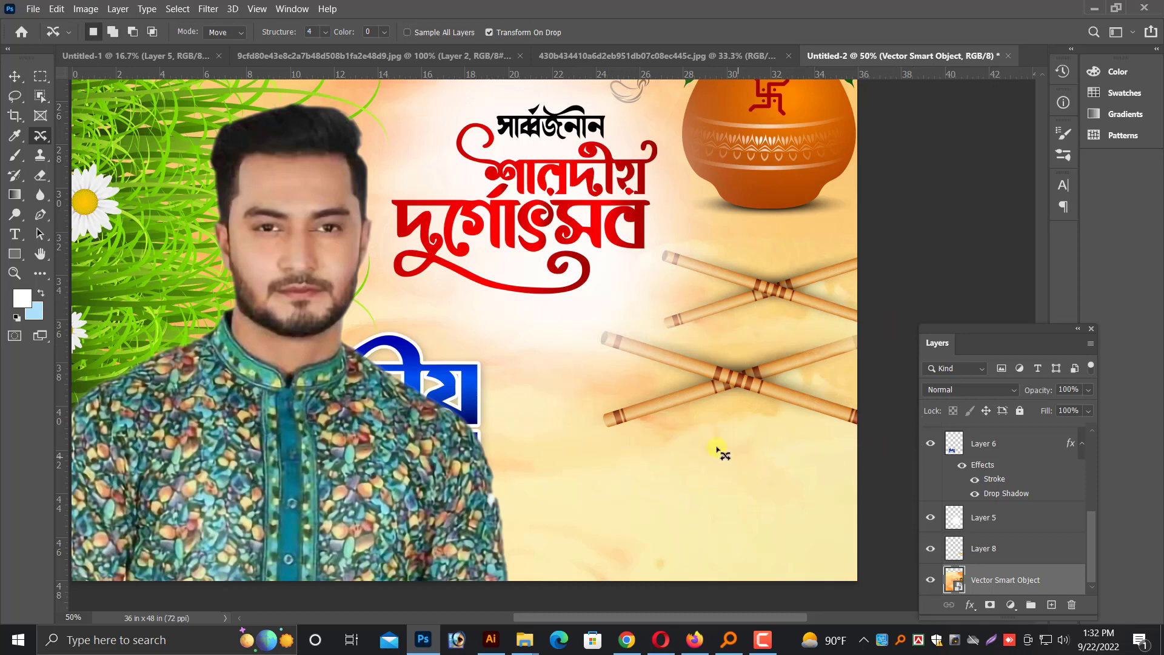
key(v)
click(764, 640)
click(1100, 583)
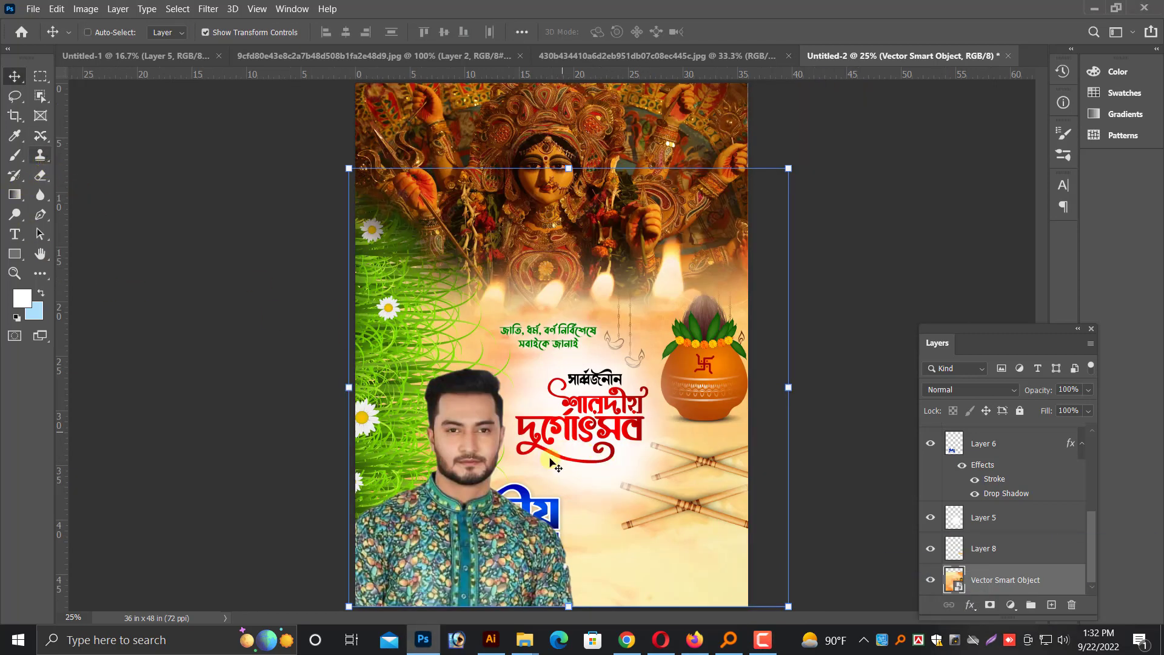
Try to use a 500 px Clone Stamp on the background artwork layer below the sticks
click(41, 157)
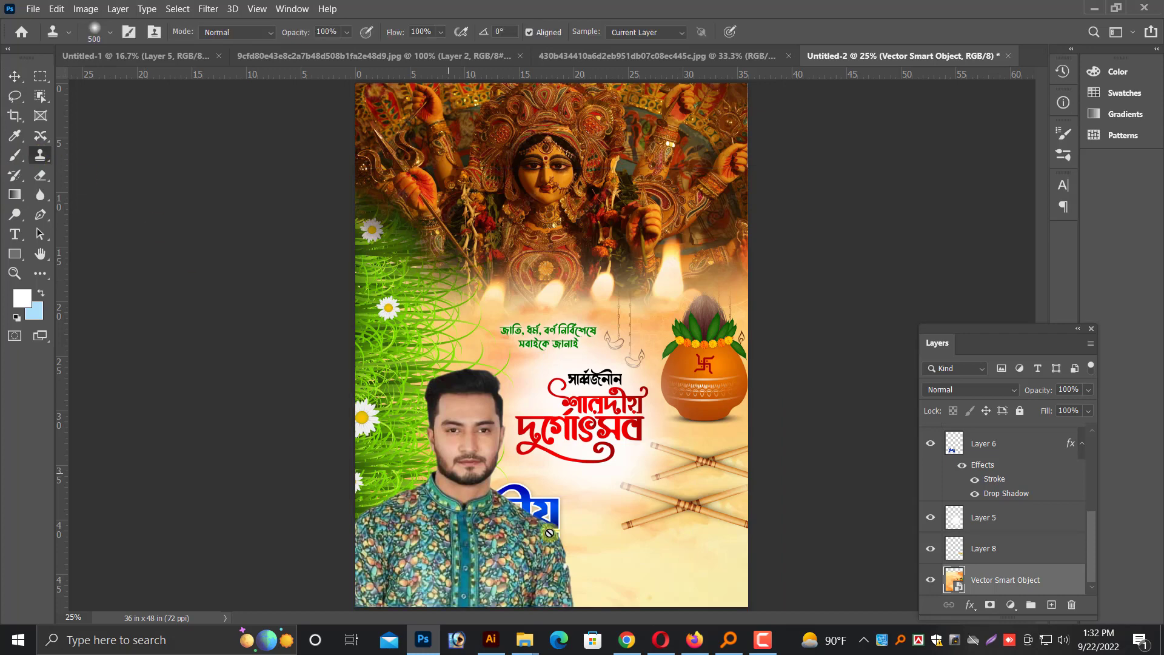
click(680, 557)
click(597, 265)
click(15, 76)
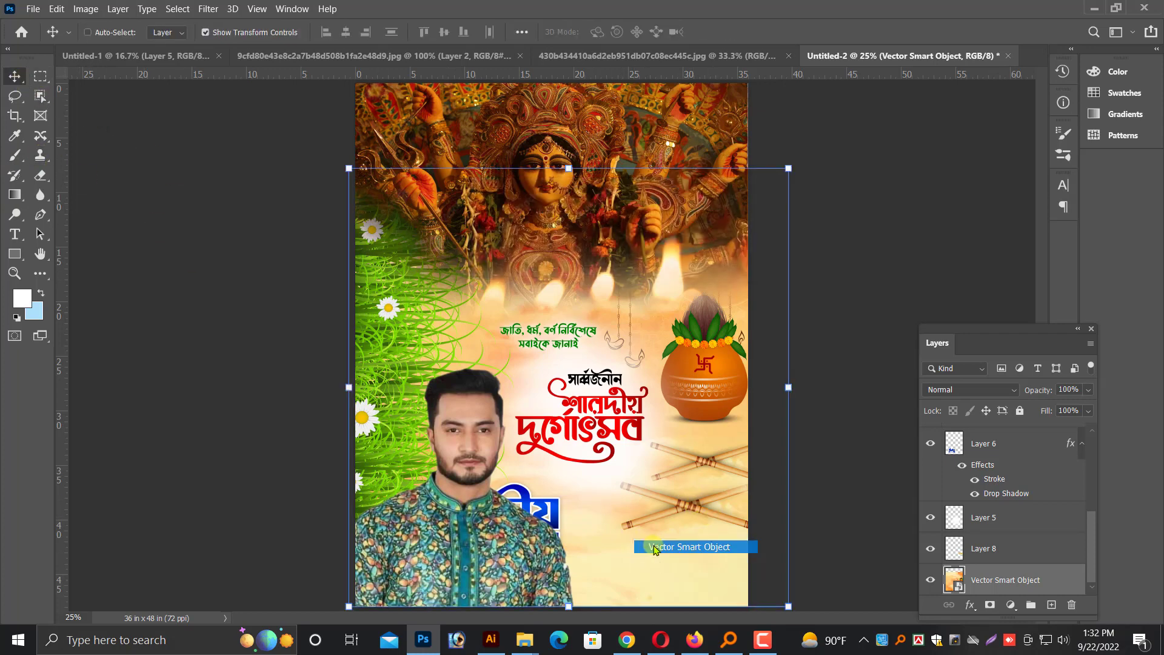
drag(637, 547, 674, 562)
key(ctrl+z)
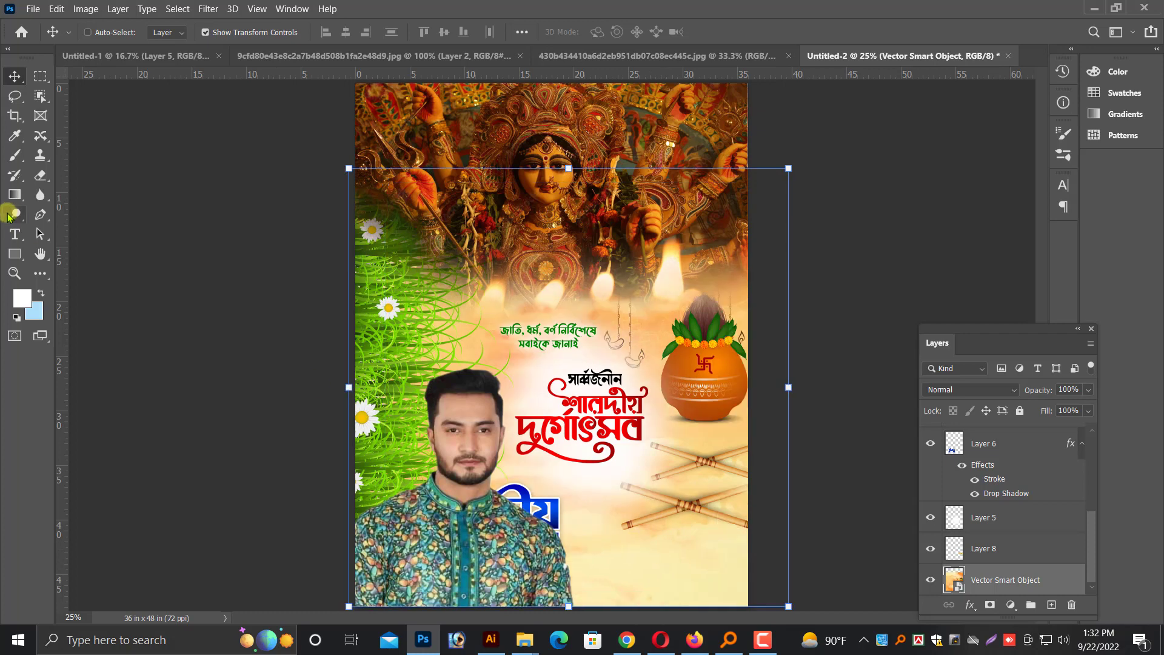
Rasterize the background artwork smart object so the Clone Stamp can work on it
click(40, 154)
key(bracketright)
key(bracketright)
key(bracketright)
key(bracketright)
key(bracketright)
key(bracketright)
key(bracketright)
key(bracketright)
key(bracketright)
key(bracketright)
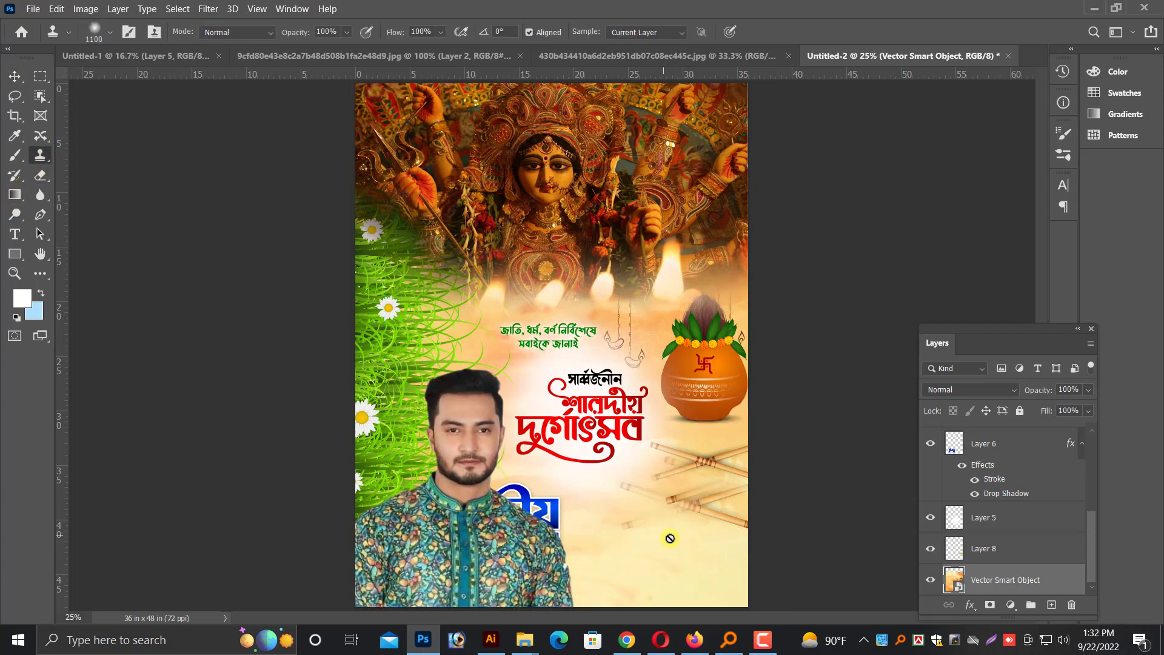
click(564, 330)
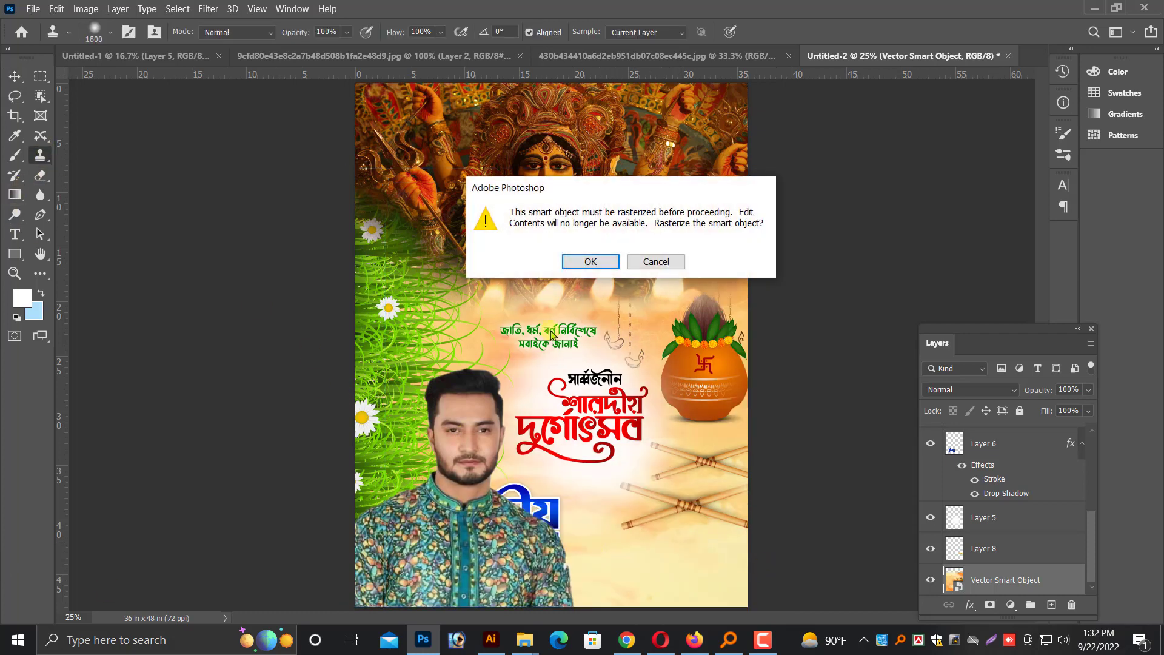
click(590, 260)
Remove the lower crossed sticks by cloning plain background over them with a 400 px Clone Stamp brush
click(565, 330)
key(ctrl+z)
key(bracketleft)
key(bracketleft)
key(bracketleft)
key(bracketleft)
key(bracketleft)
key(bracketleft)
key(bracketleft)
key(bracketleft)
key(bracketleft)
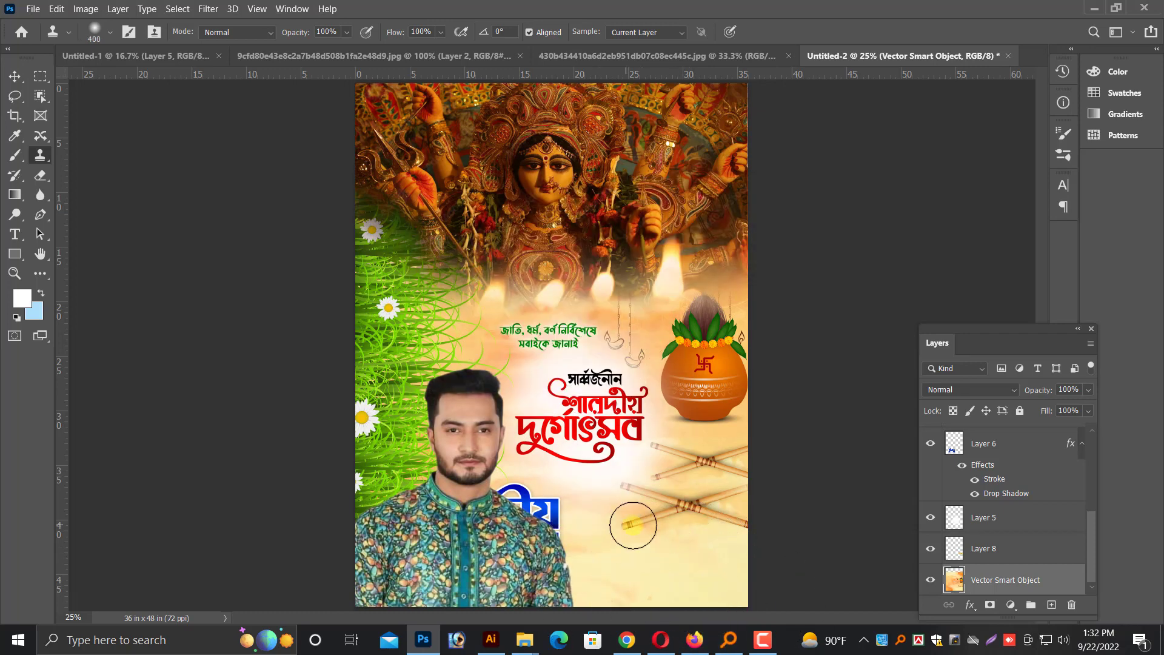
mouse_move(633, 525)
mouse_down()
mouse_move(703, 521)
mouse_move(665, 555)
mouse_up()
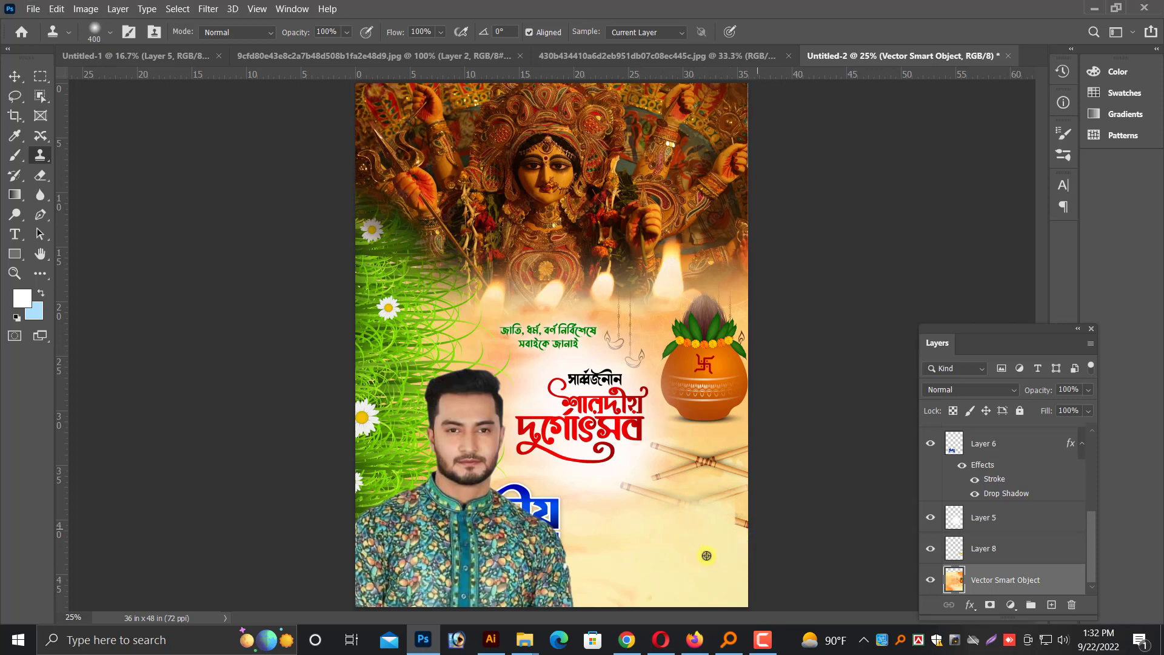
mouse_move(632, 504)
mouse_down()
mouse_move(710, 522)
mouse_move(635, 522)
mouse_move(626, 497)
mouse_move(623, 536)
mouse_move(752, 498)
mouse_up()
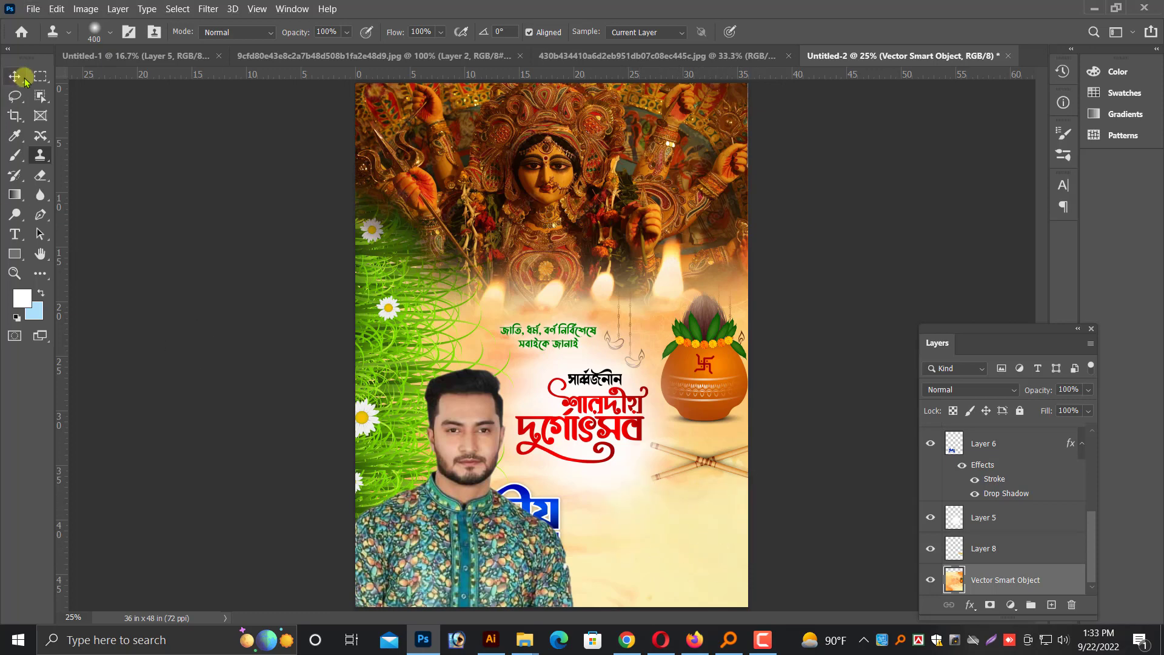
Move the blue Bengali greeting lettering out from behind the man into the empty area below the remaining sticks
click(23, 78)
right_click(537, 513)
click(561, 517)
right_click(538, 515)
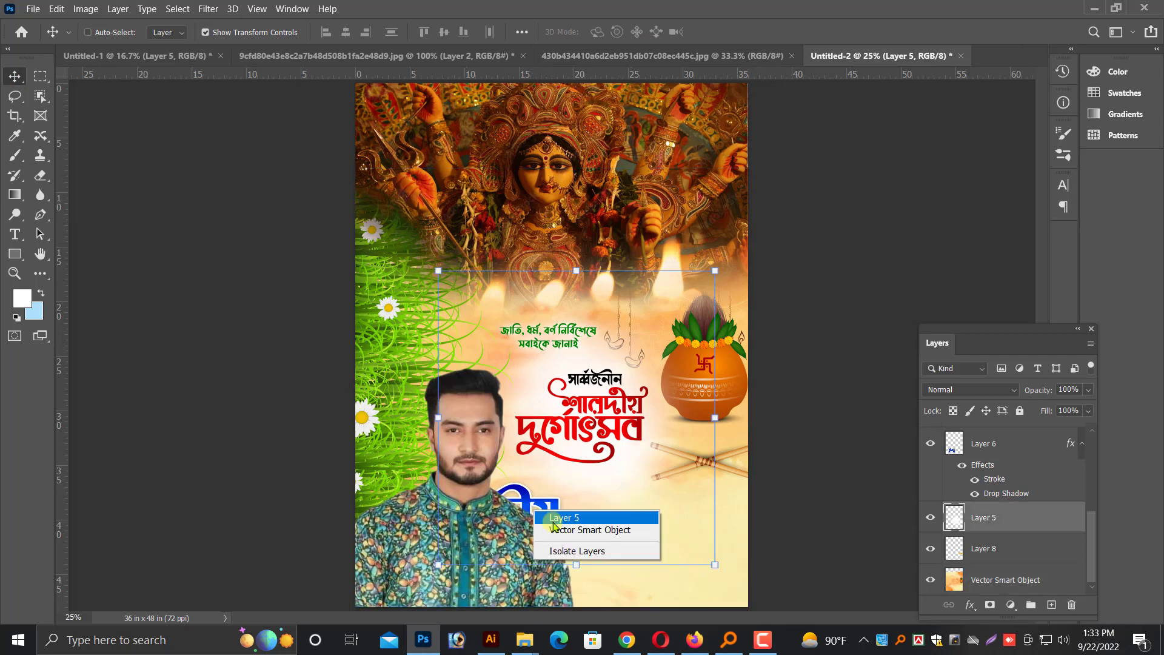
click(554, 529)
right_click(535, 511)
click(561, 517)
drag(561, 519, 724, 504)
key(ctrl+plus)
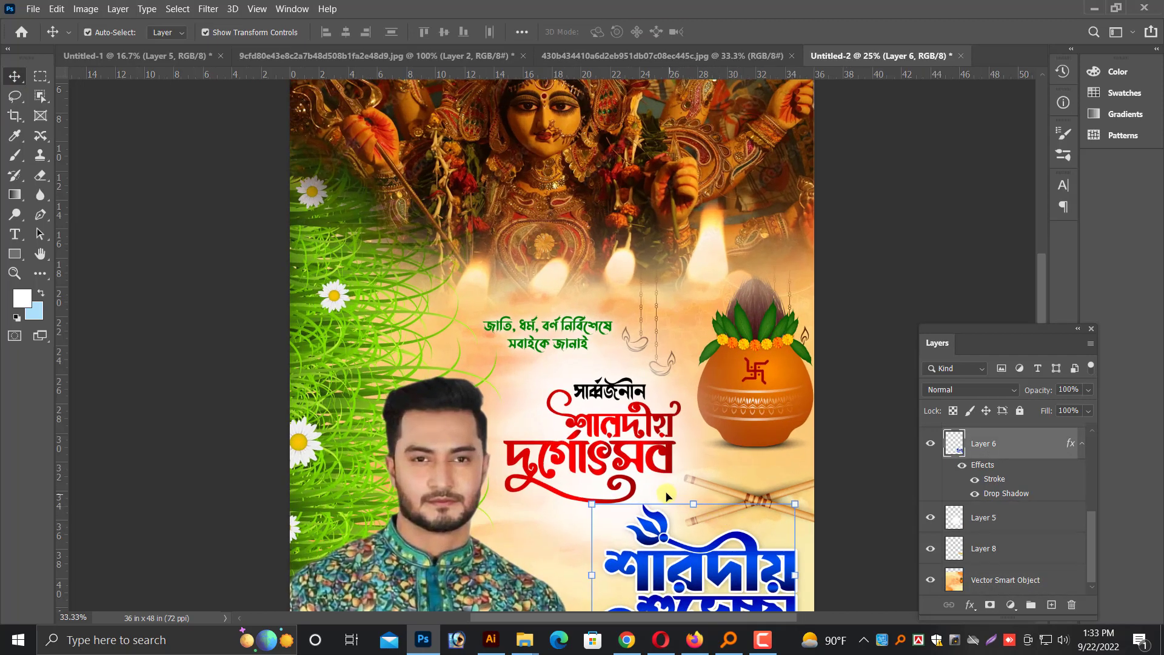
scroll(666, 496, down, 5)
key(ctrl+plus)
drag(764, 576, 593, 501)
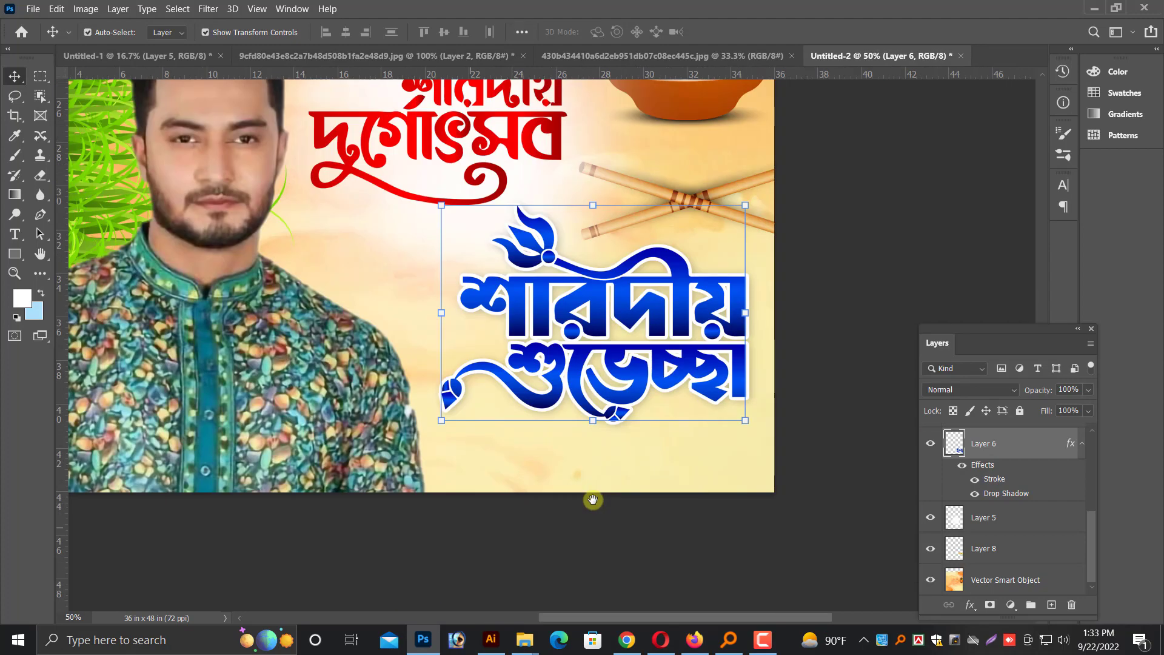
Select the background artwork layer, switch to Illustrator and bring up the durga - Shortcut document with the source artwork
right_click(530, 482)
click(561, 485)
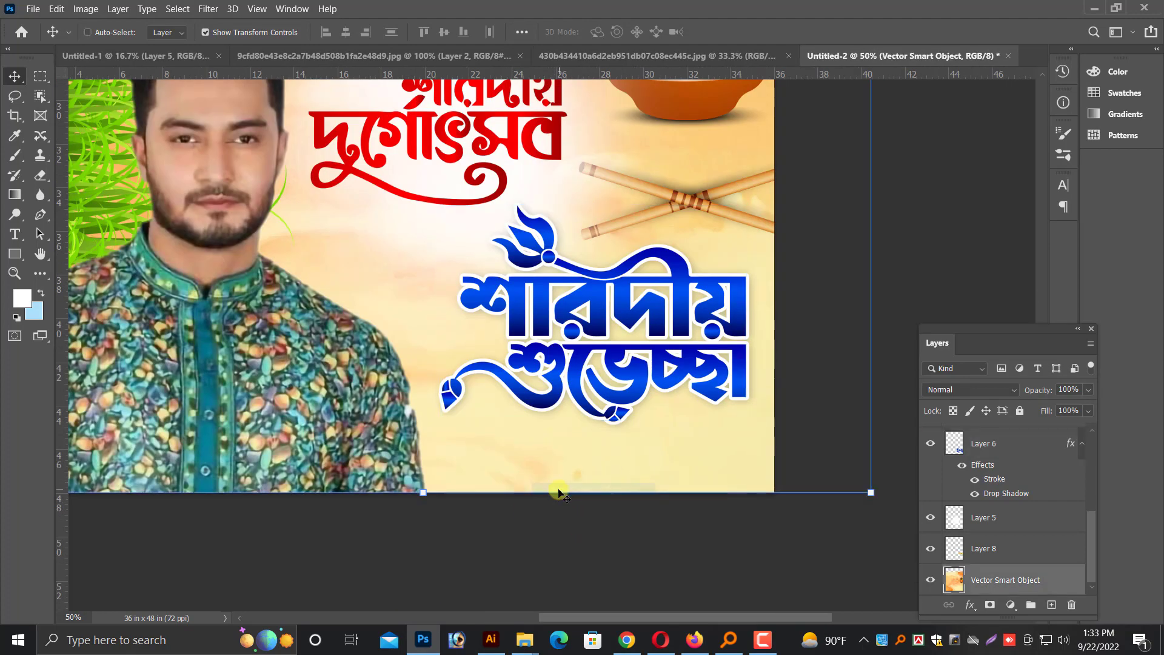
double_click(568, 527)
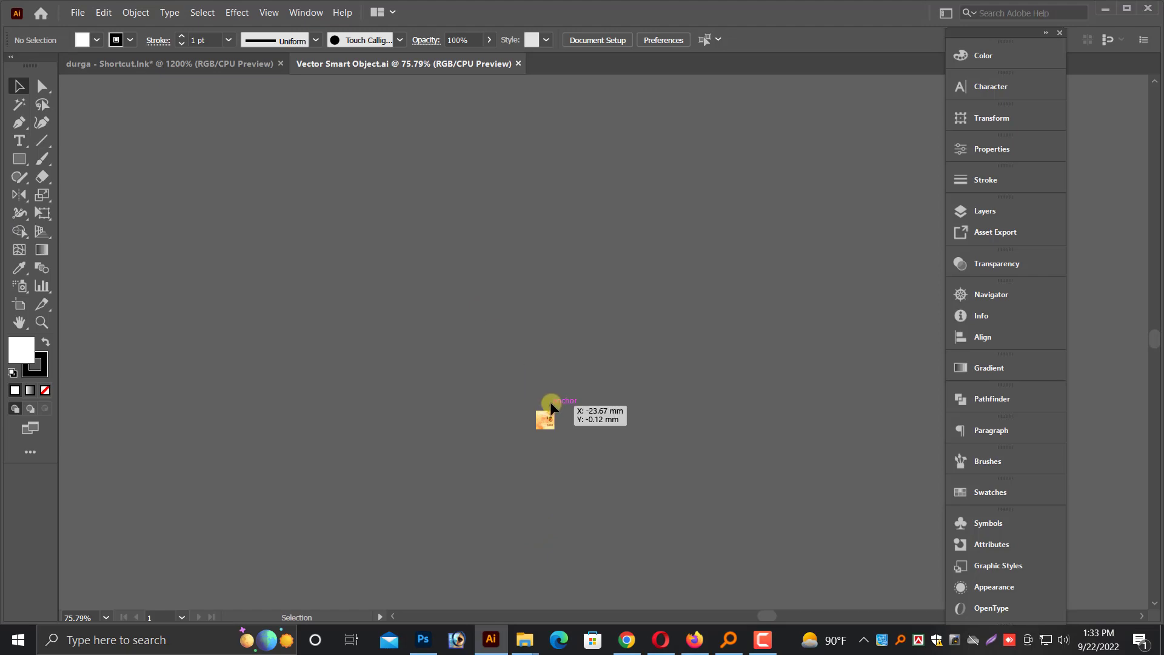
drag(631, 421, 703, 441)
scroll(676, 433, down, 3)
key(ctrl+minus)
key(ctrl+minus)
key(ctrl+minus)
key(ctrl+minus)
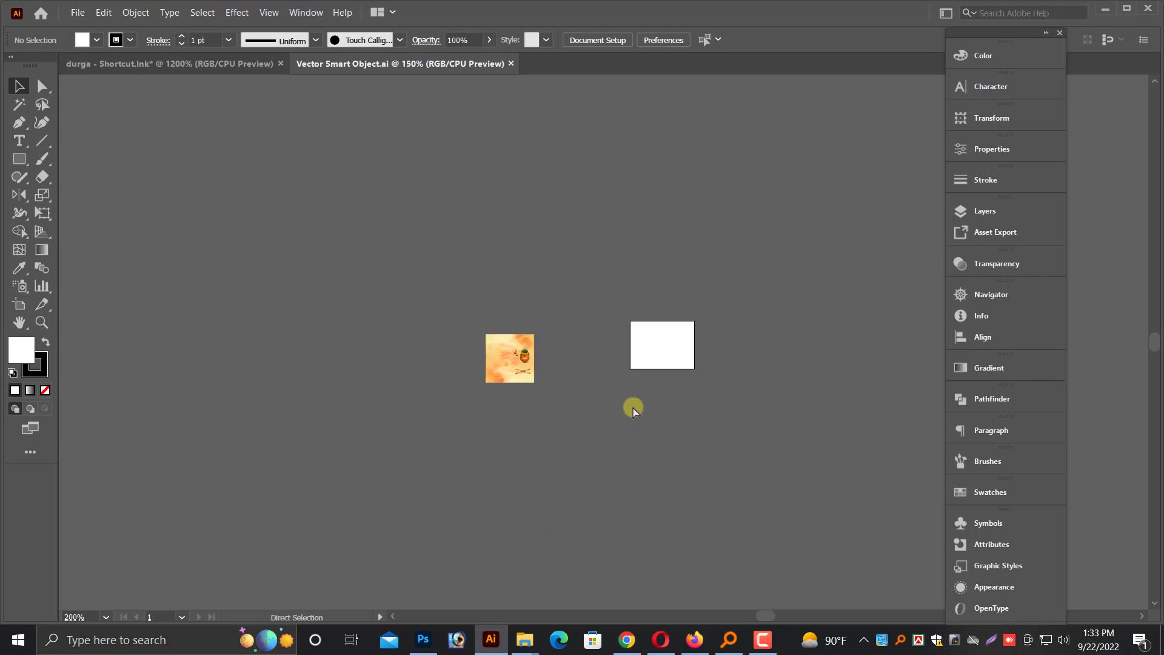
scroll(631, 407, up, 1)
click(173, 64)
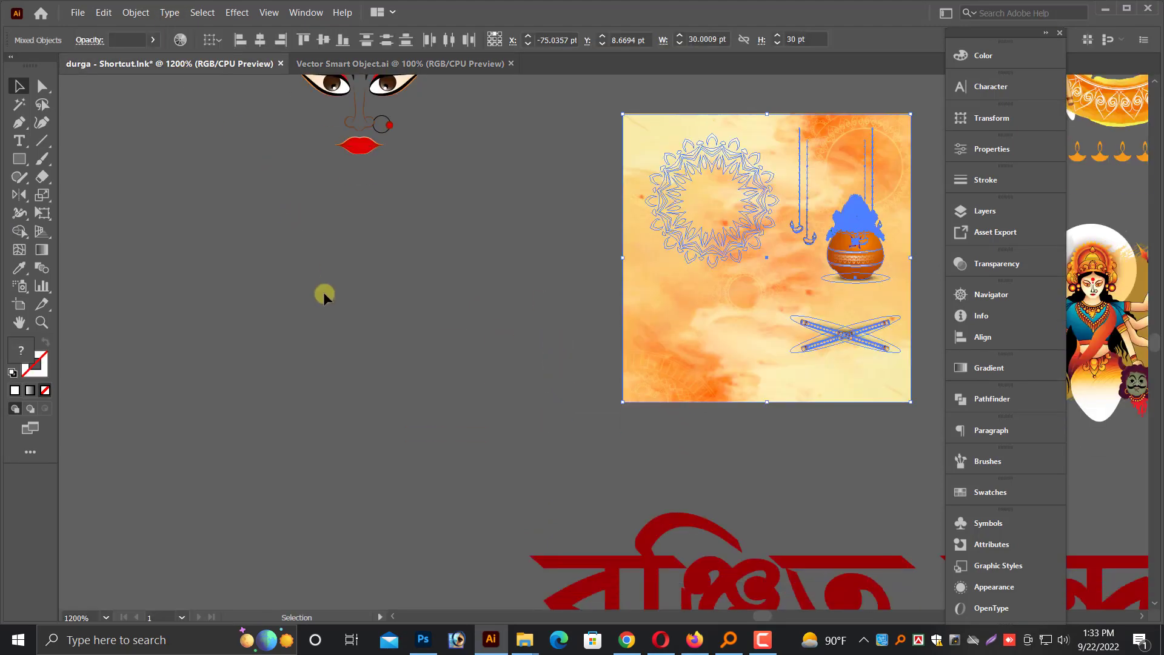
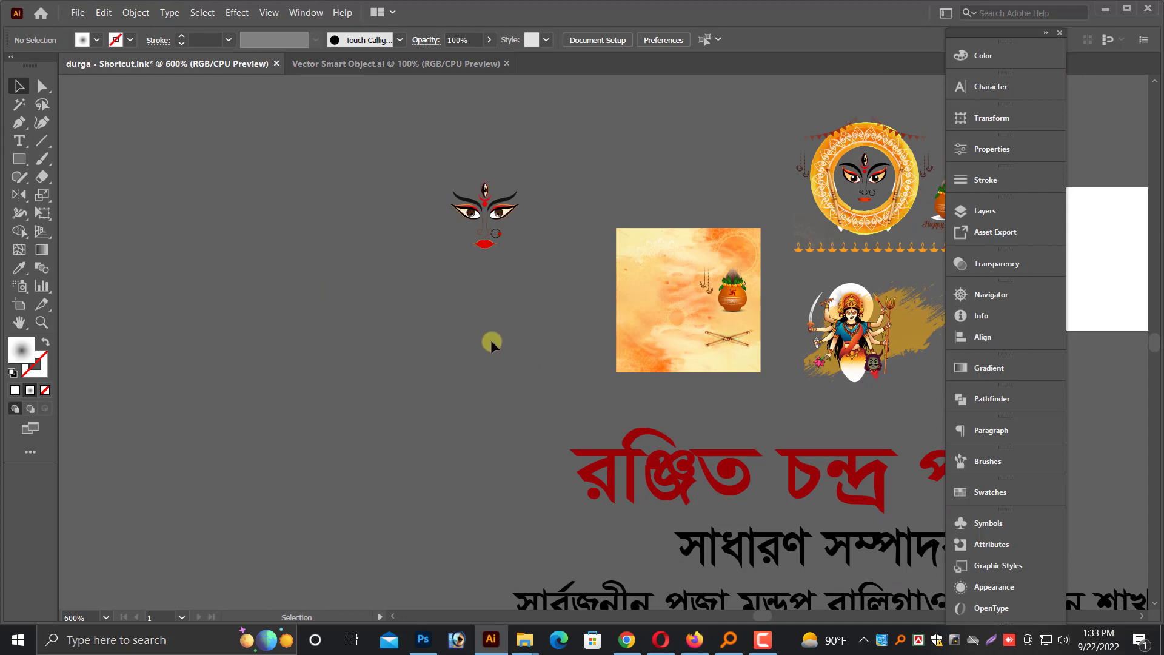
Copy the standalone Durga face artwork from the Illustrator document, switch to Photoshop and paste it into the poster
drag(523, 338, 334, 342)
drag(207, 161, 336, 302)
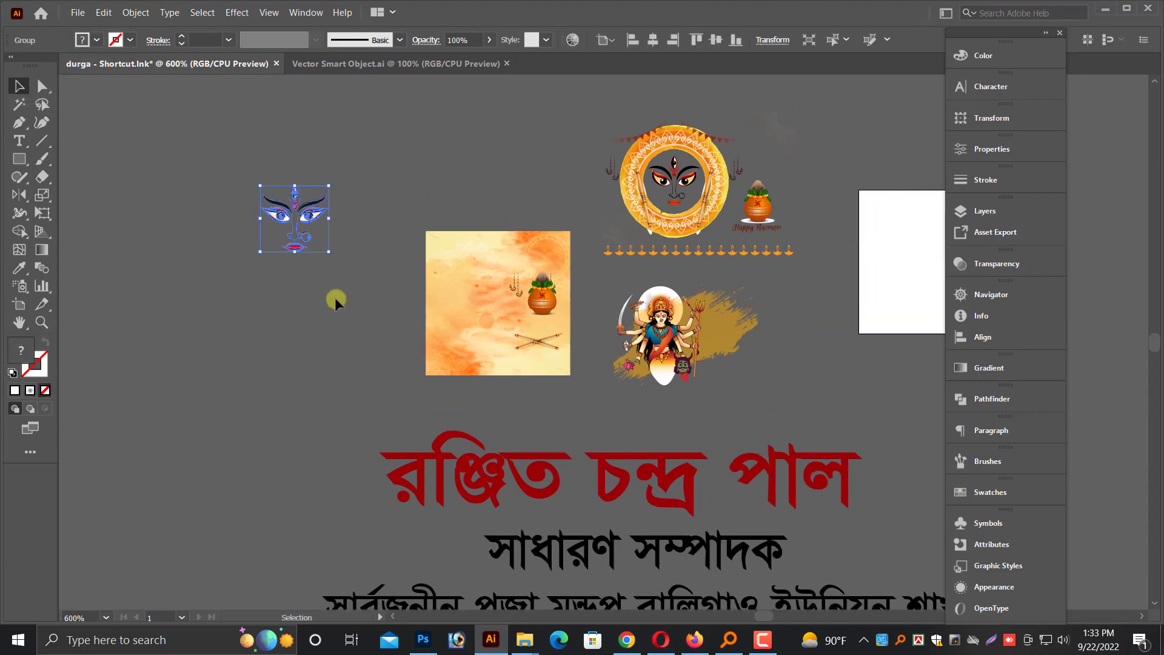
key(ctrl+c)
click(423, 639)
scroll(483, 533, up, 2)
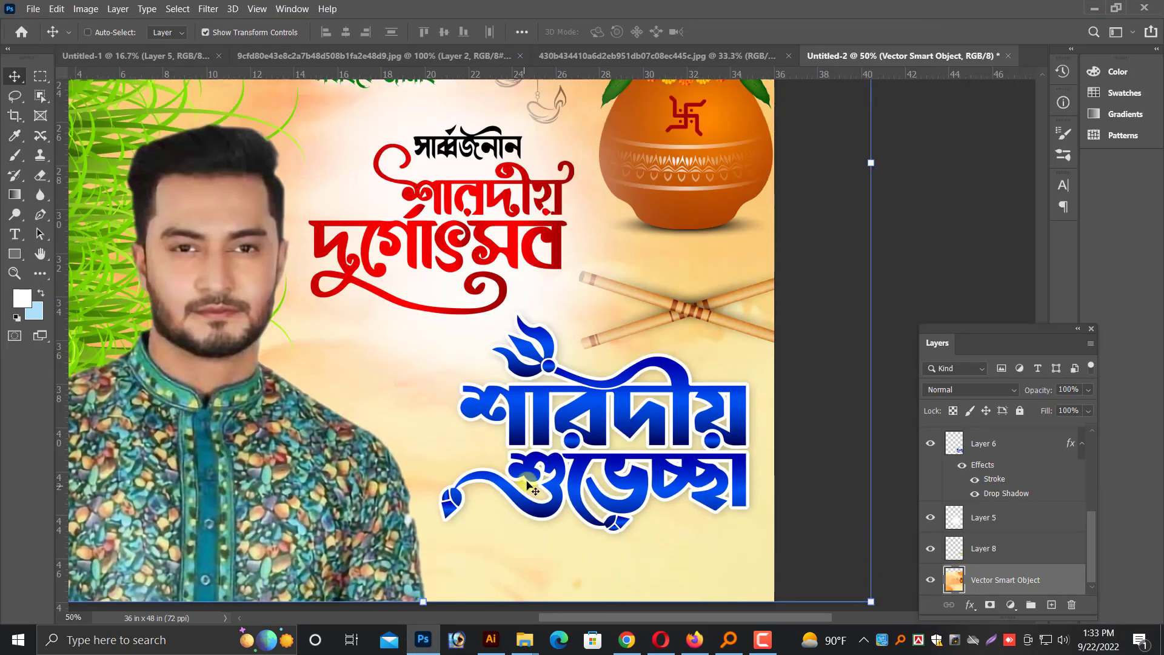
key(ctrl+v)
key(Return)
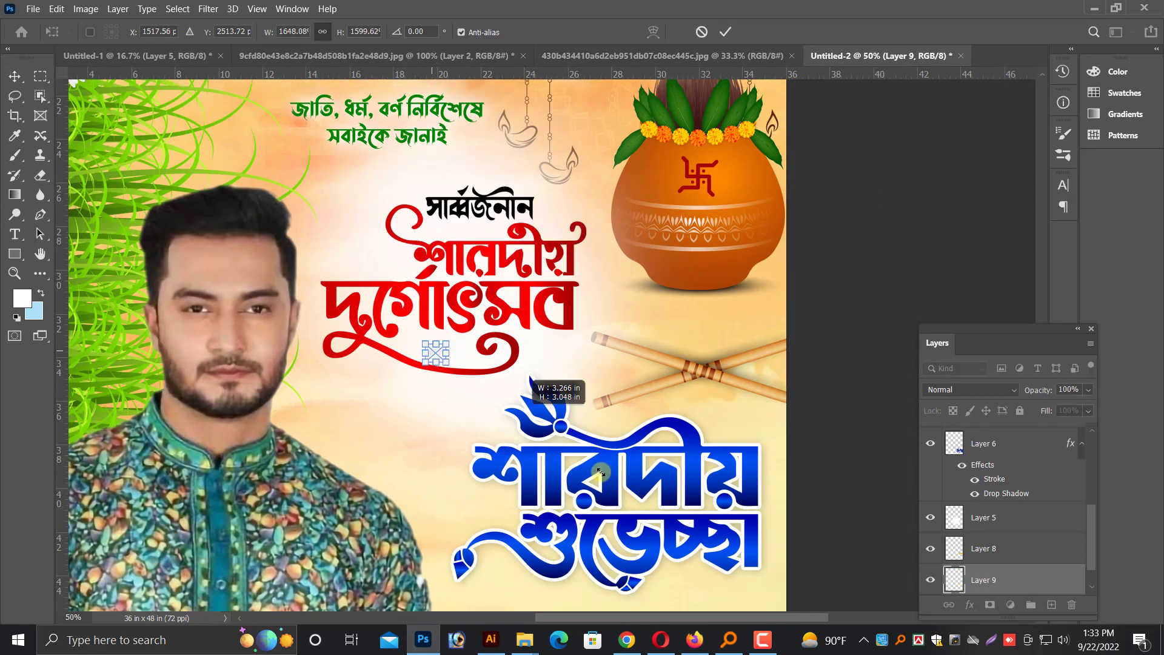
Enlarge the pasted Durga face and place it between the man and the blue greeting lettering
drag(568, 418, 693, 309)
key(ctrl+minus)
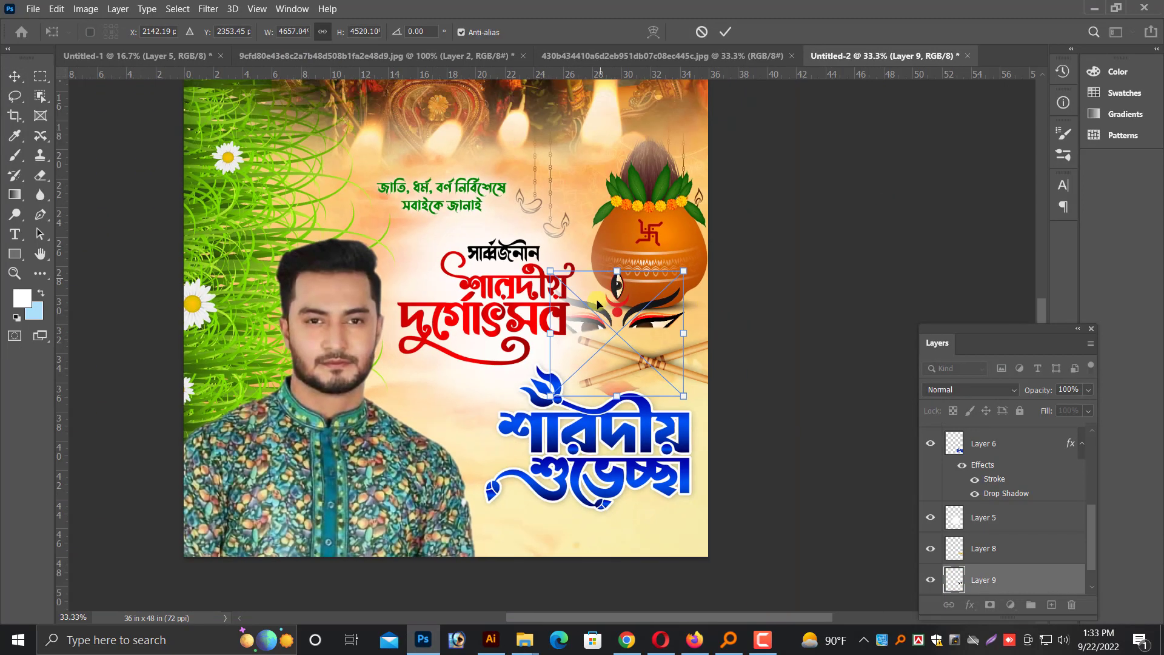
drag(614, 312, 445, 415)
key(Return)
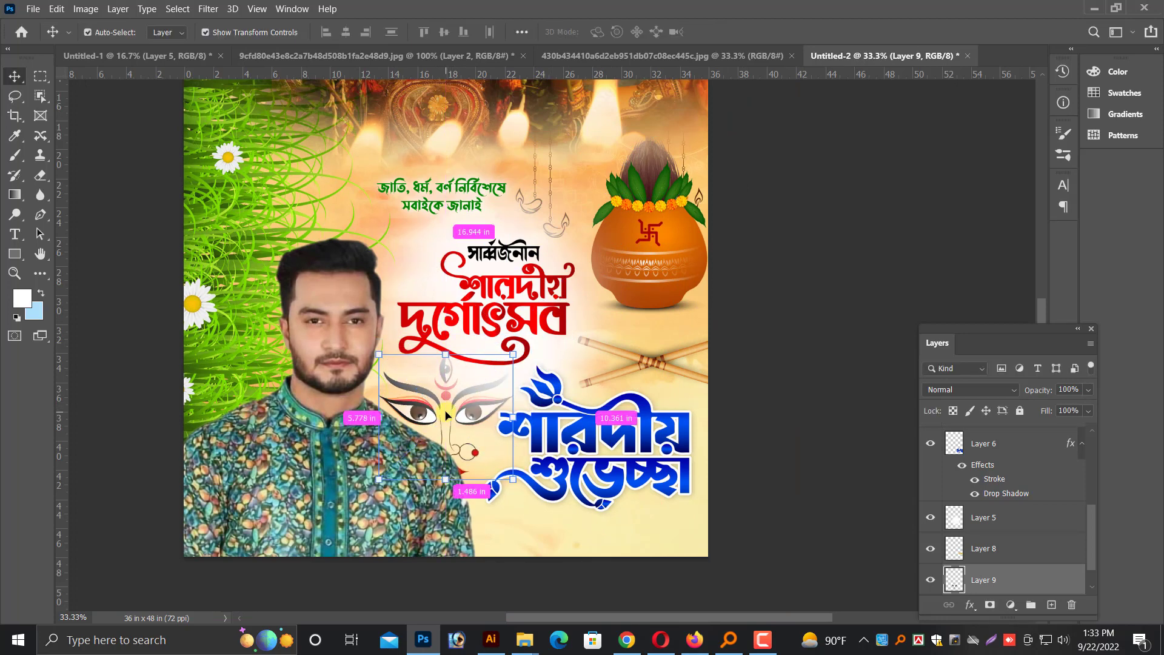
Scale the Durga face down to about 64% below the red lettering and bring its layer to the front
key(ctrl+plus)
scroll(291, 523, down, 1)
drag(293, 509, 343, 454)
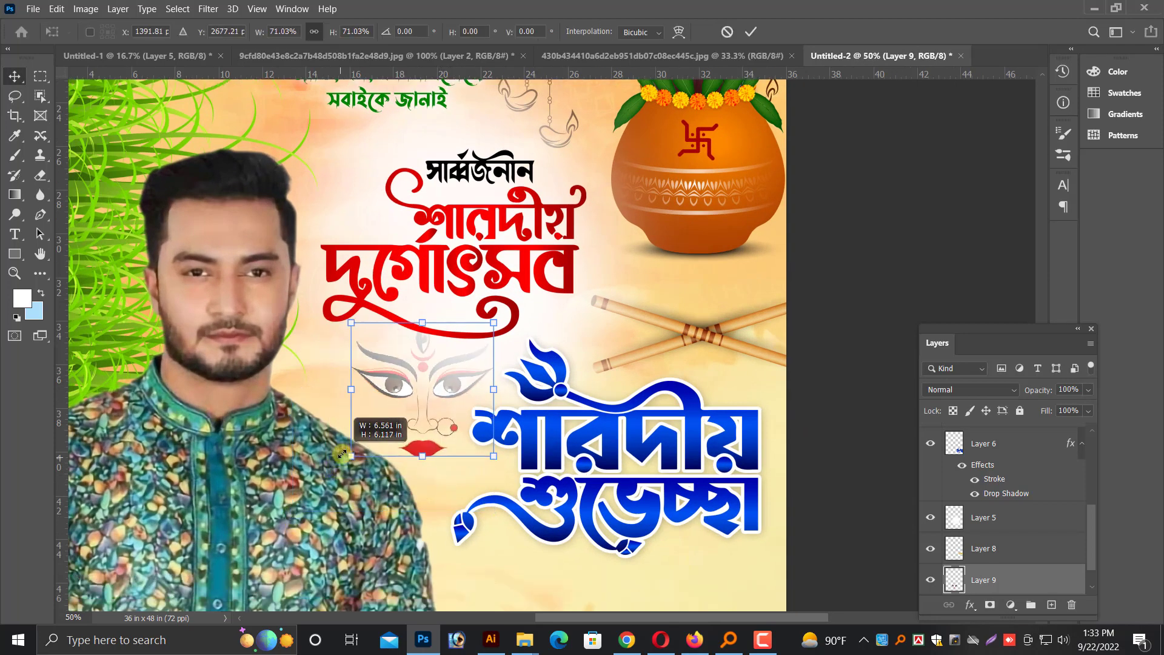
drag(493, 322, 483, 333)
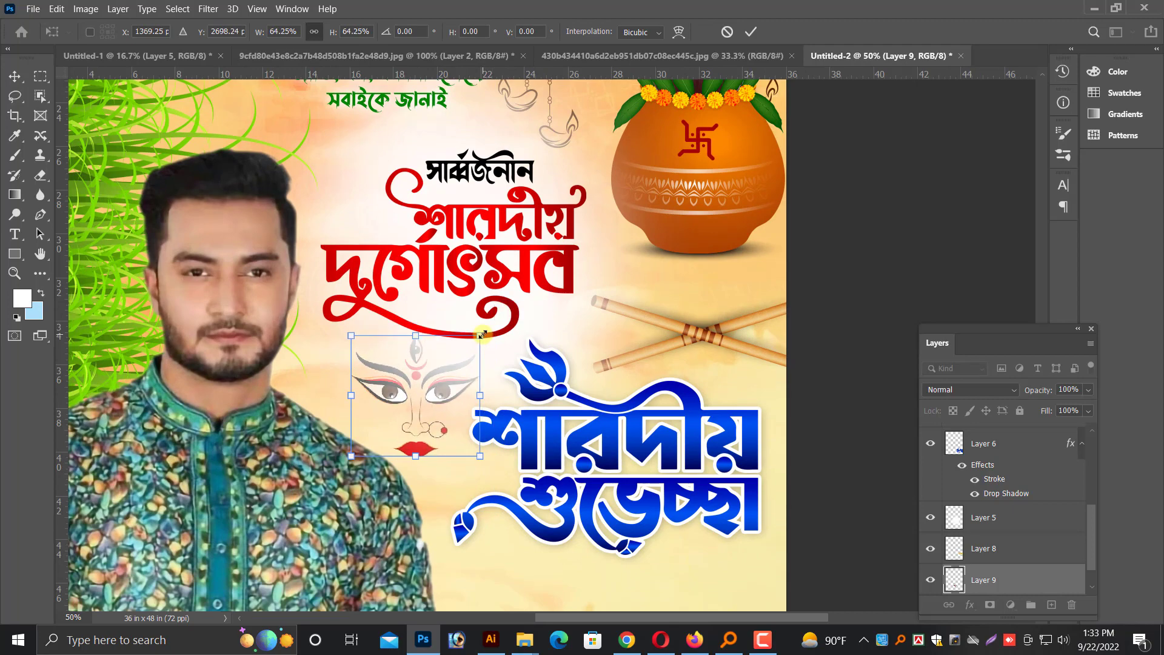
key(Return)
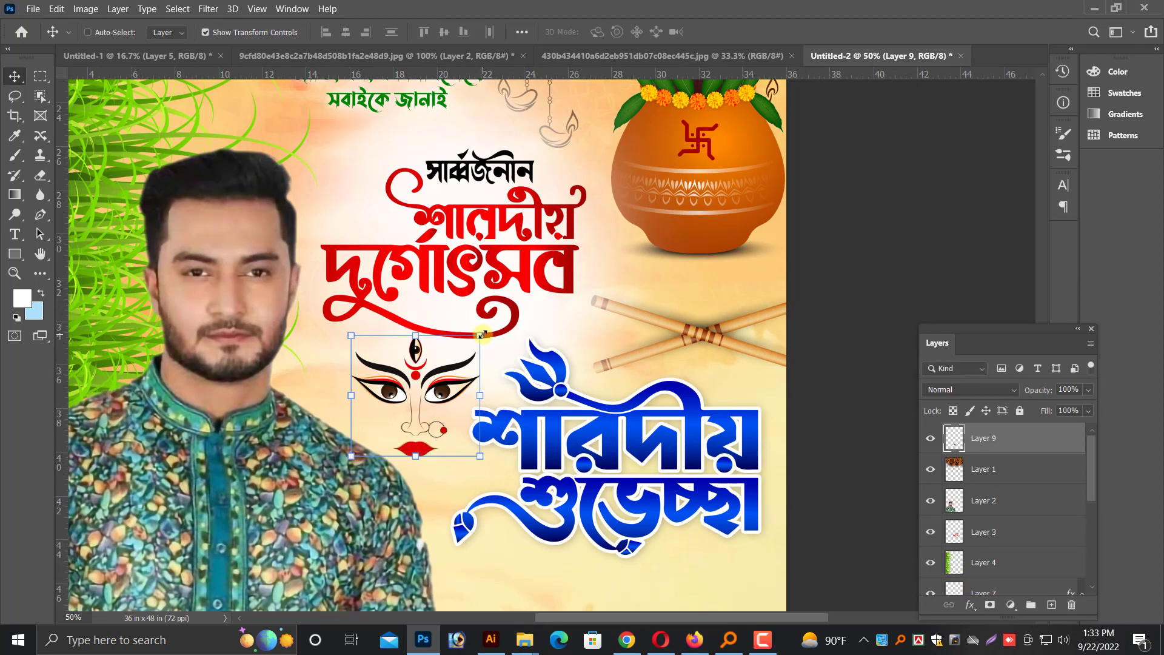
Move the Durga face up so it sits just above the black Bengali word
key(ctrl+plus)
drag(452, 332, 515, 107)
key(ctrl+minus)
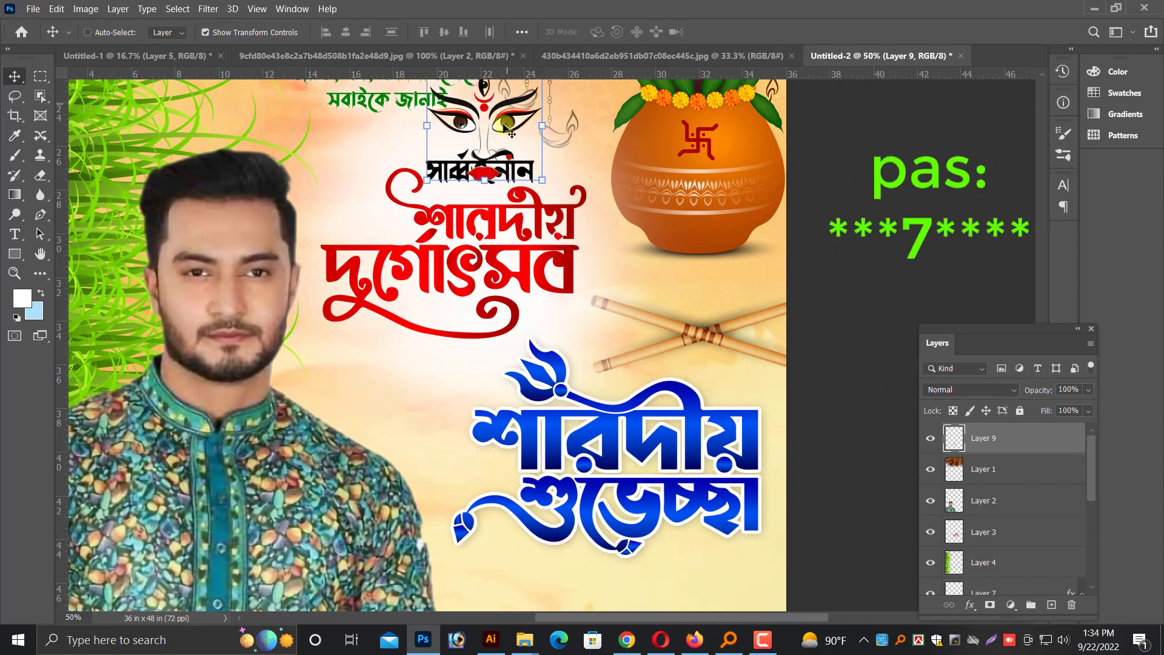
scroll(475, 306, up, 5)
key(ctrl+plus)
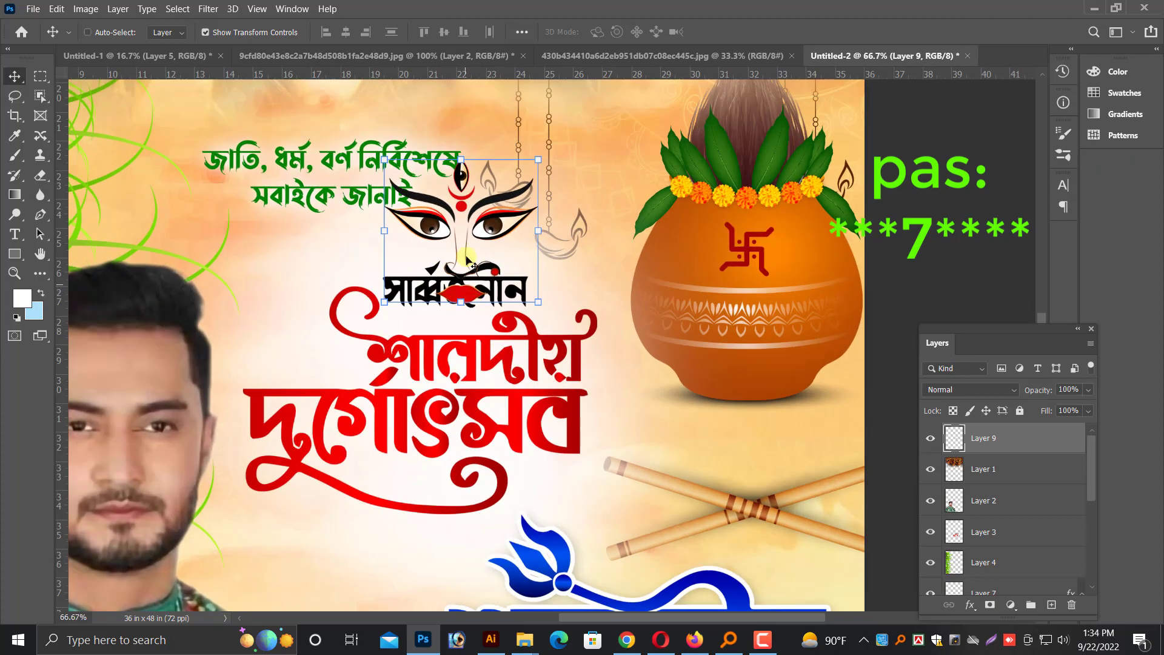
drag(473, 197, 471, 151)
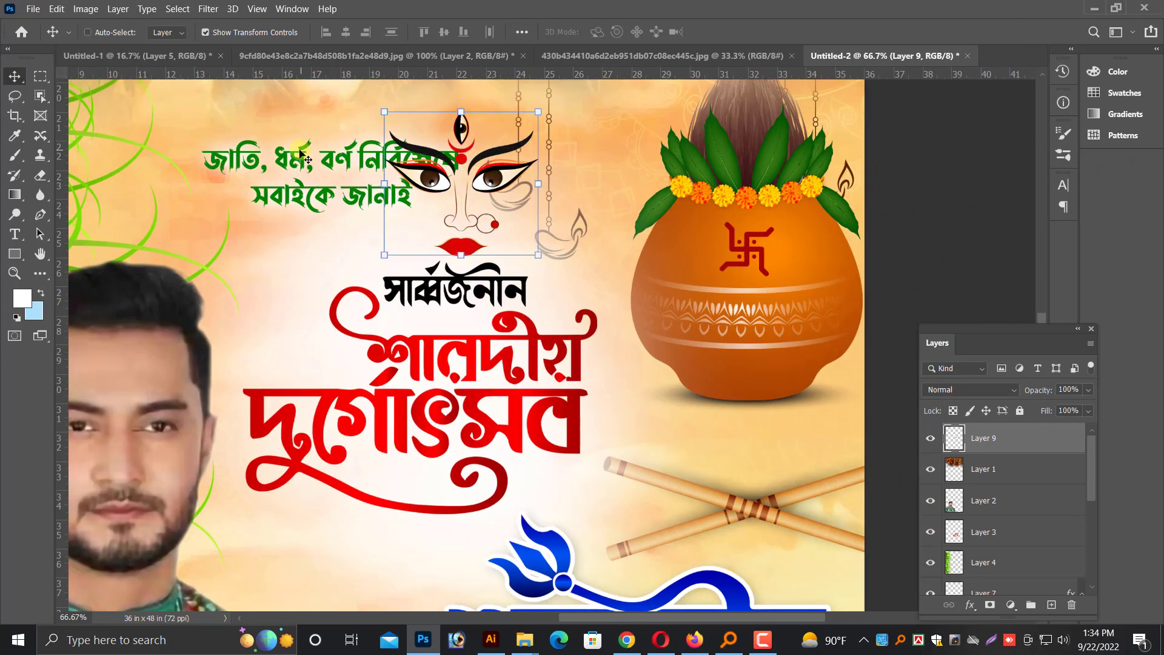
Move the green two-line Bengali lettering to the empty area beside the Durga face and bring its layer to the front
right_click(298, 155)
click(312, 166)
drag(282, 163, 223, 133)
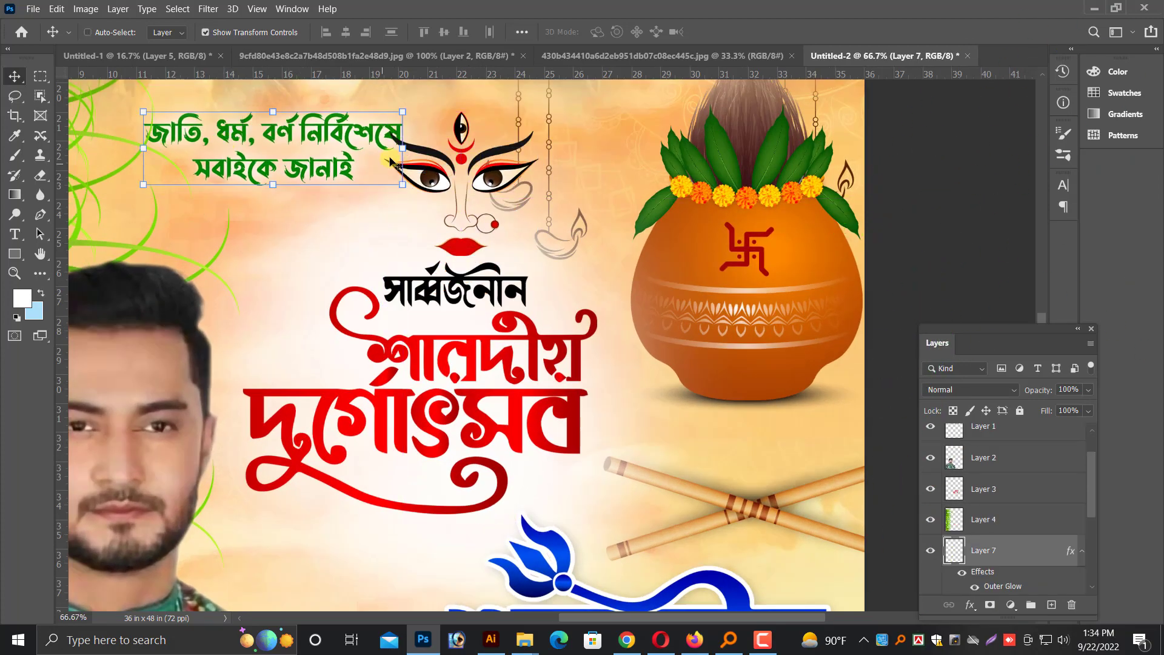
scroll(328, 176, up, 5)
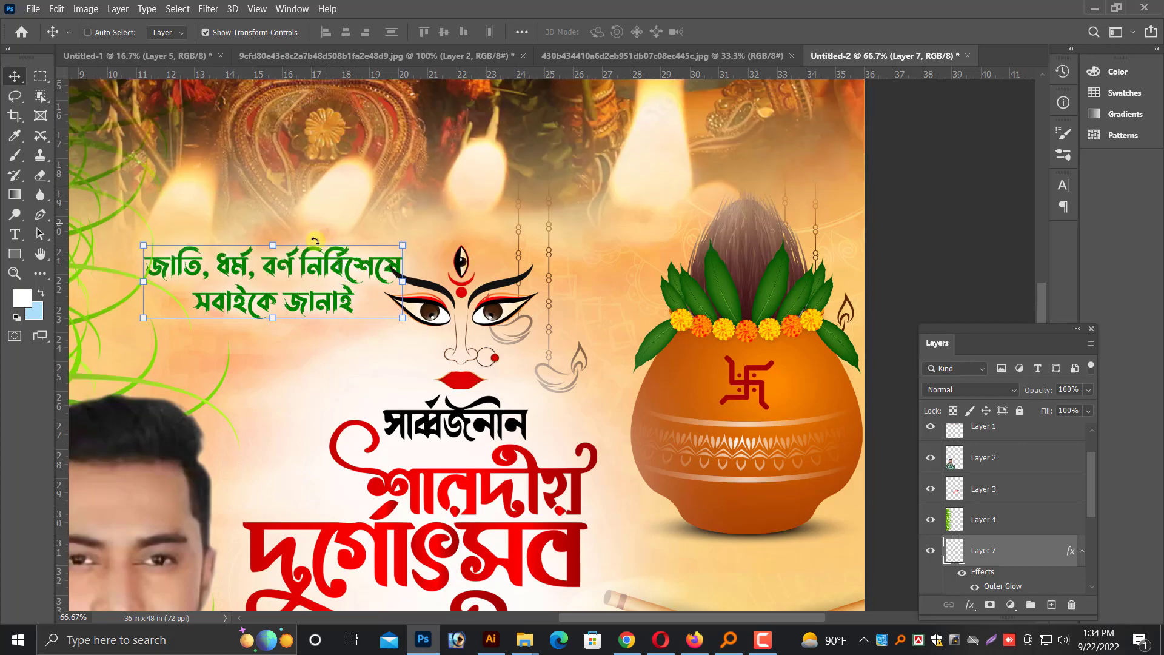
drag(315, 255, 285, 284)
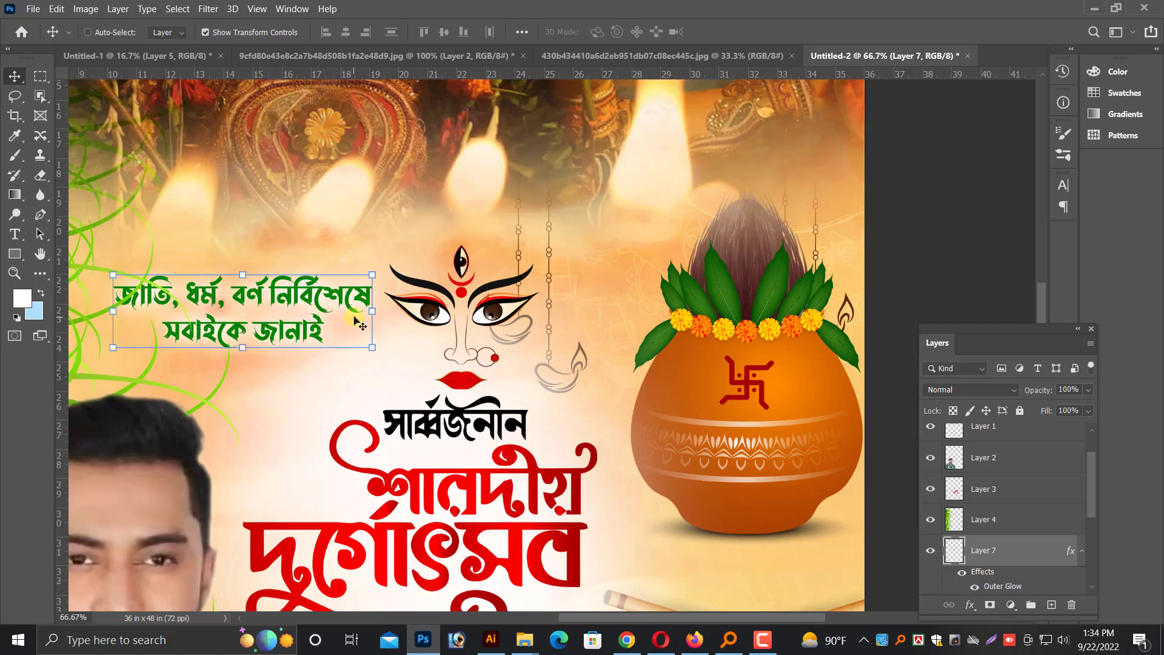
key(ctrl+shift+bracketright)
key(ctrl+minus)
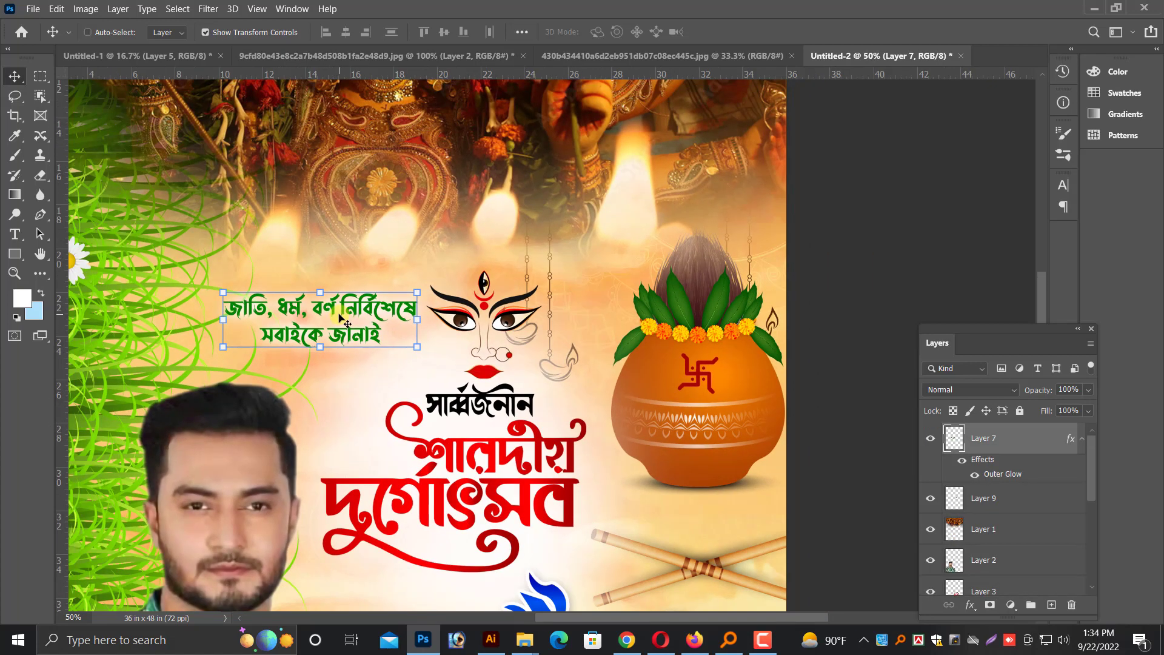
Place the green Bengali lettering above the Durga face and nudge it left to line up with the face
key(shift+Down)
key(shift+Down)
key(shift+Down)
drag(311, 325, 489, 232)
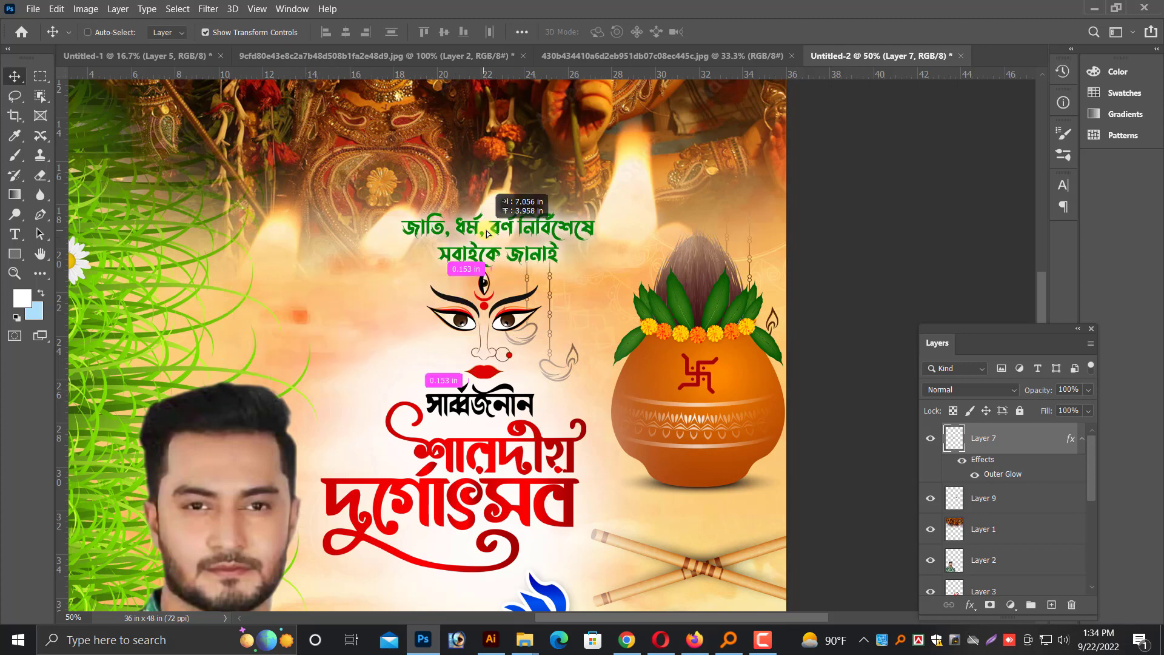
key(ctrl+plus)
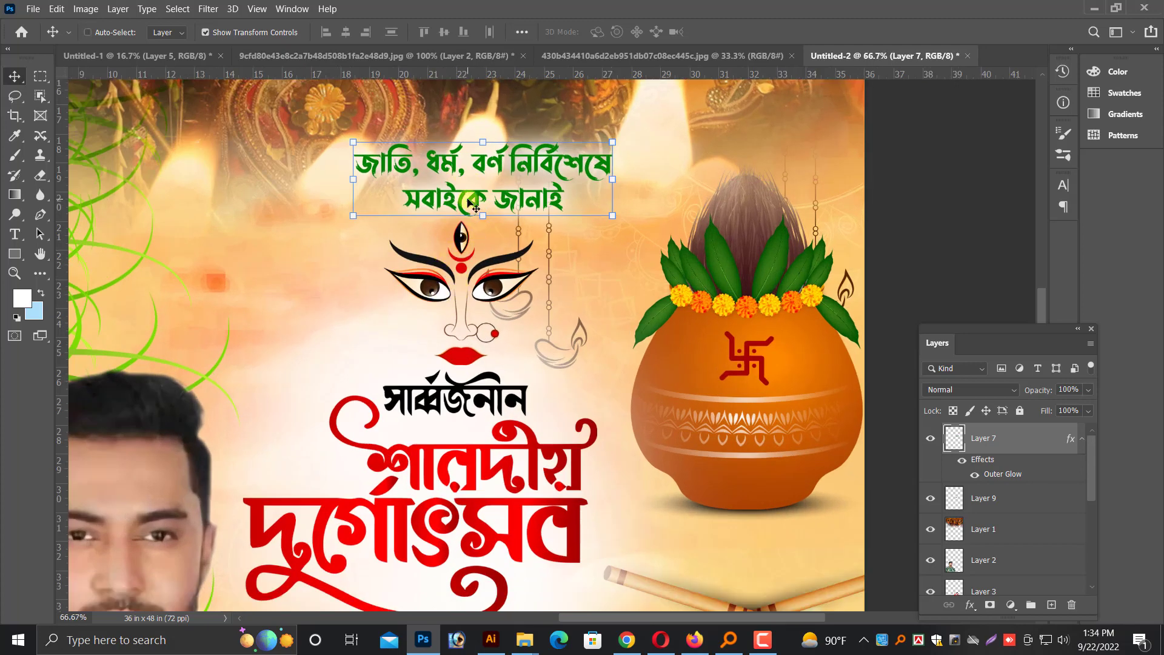
key(shift+Left)
key(shift+Left)
key(shift+Left)
Scale the green lettering and the Durga face down together and shift them left, clear of the hanging lamps
right_click(479, 262)
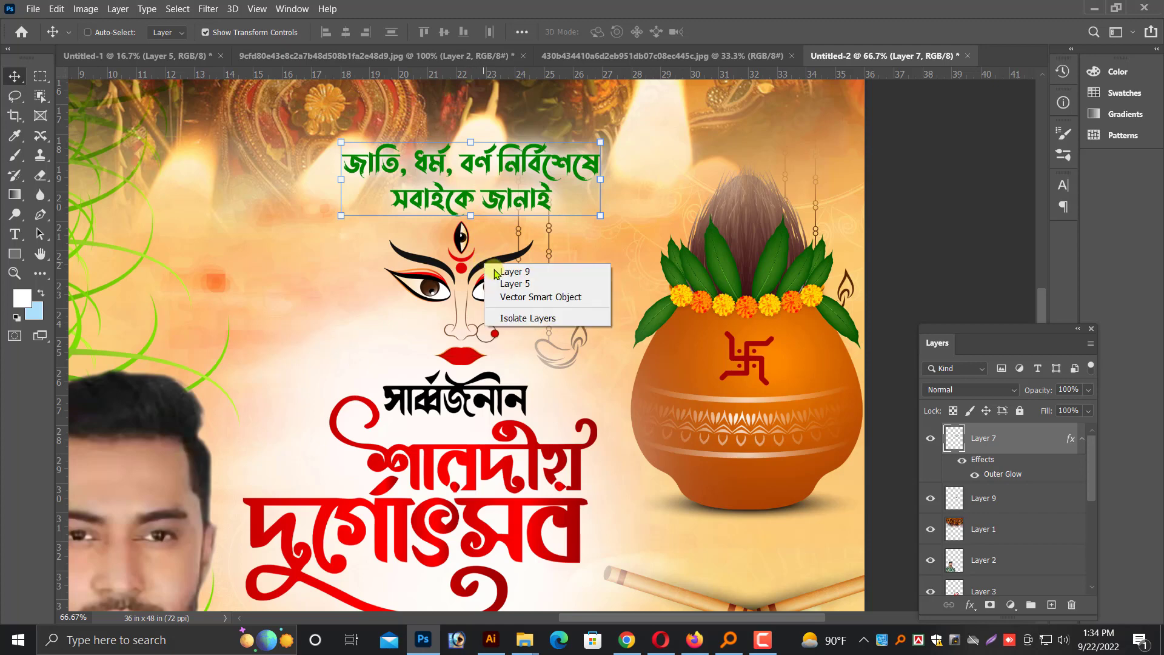
click(509, 269)
drag(600, 143, 561, 176)
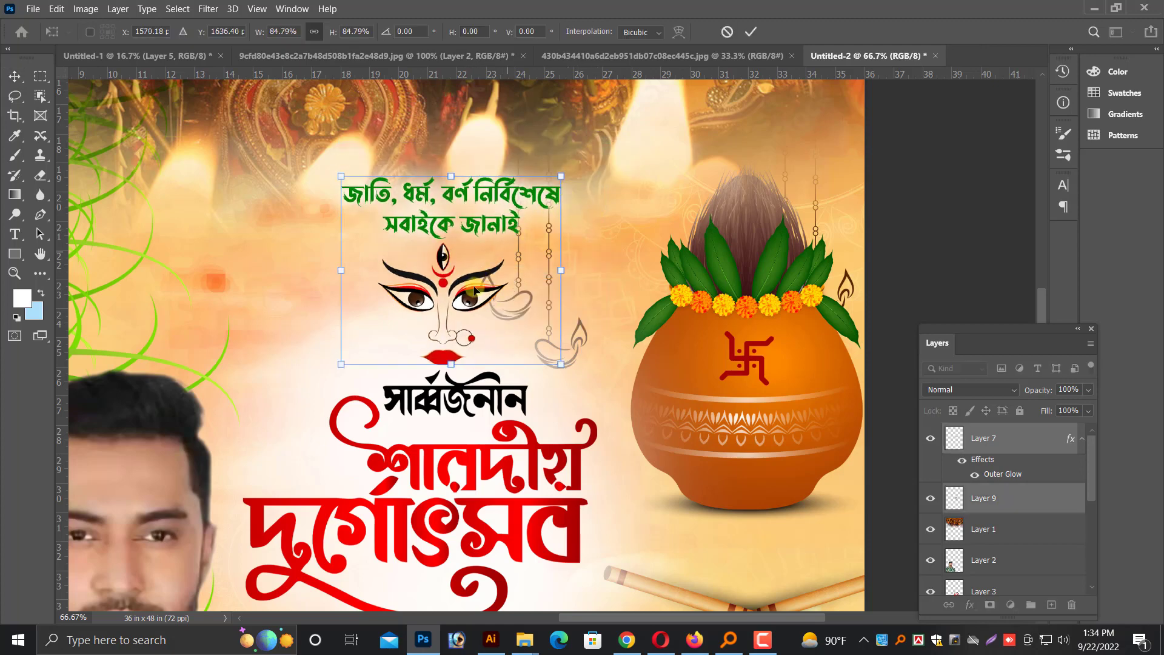
drag(436, 287, 373, 291)
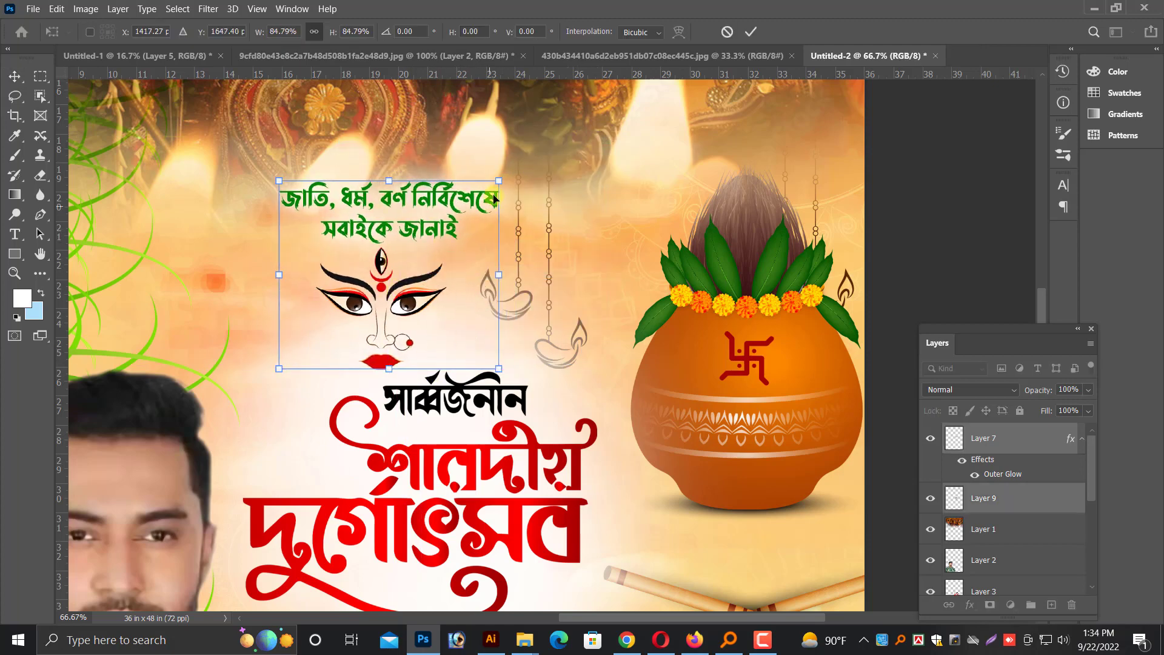
drag(499, 181, 484, 202)
key(Return)
key(ctrl+minus)
key(ctrl+minus)
key(ctrl+minus)
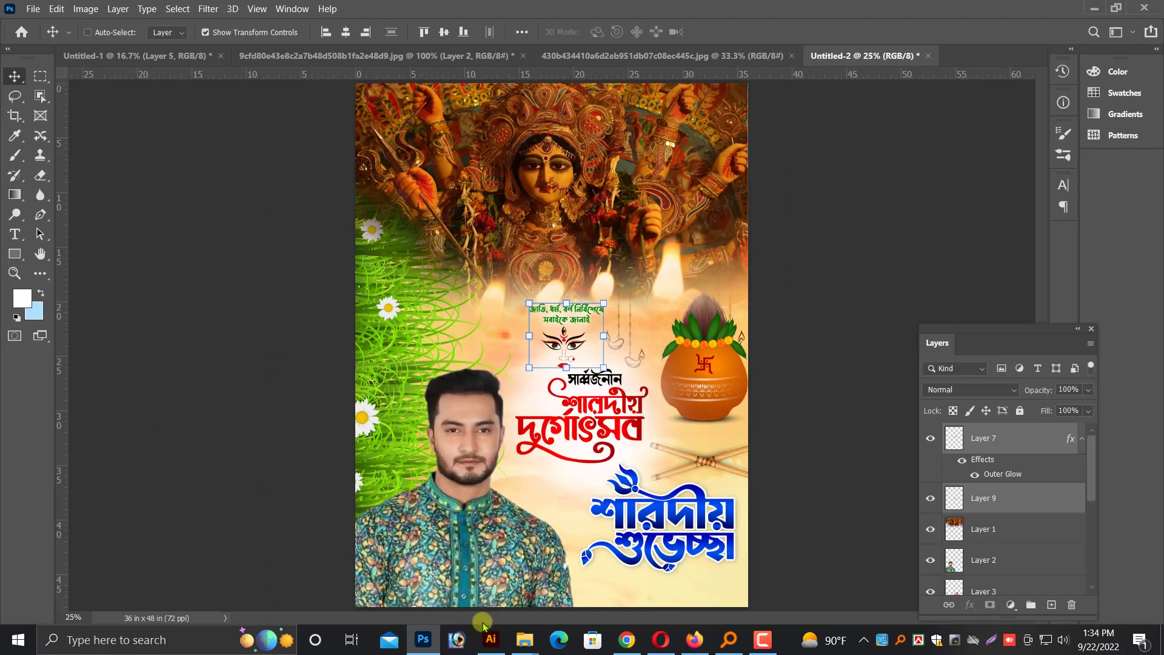
Copy the red name line and the black job title line from the Illustrator document and paste them into the Photoshop poster
click(490, 638)
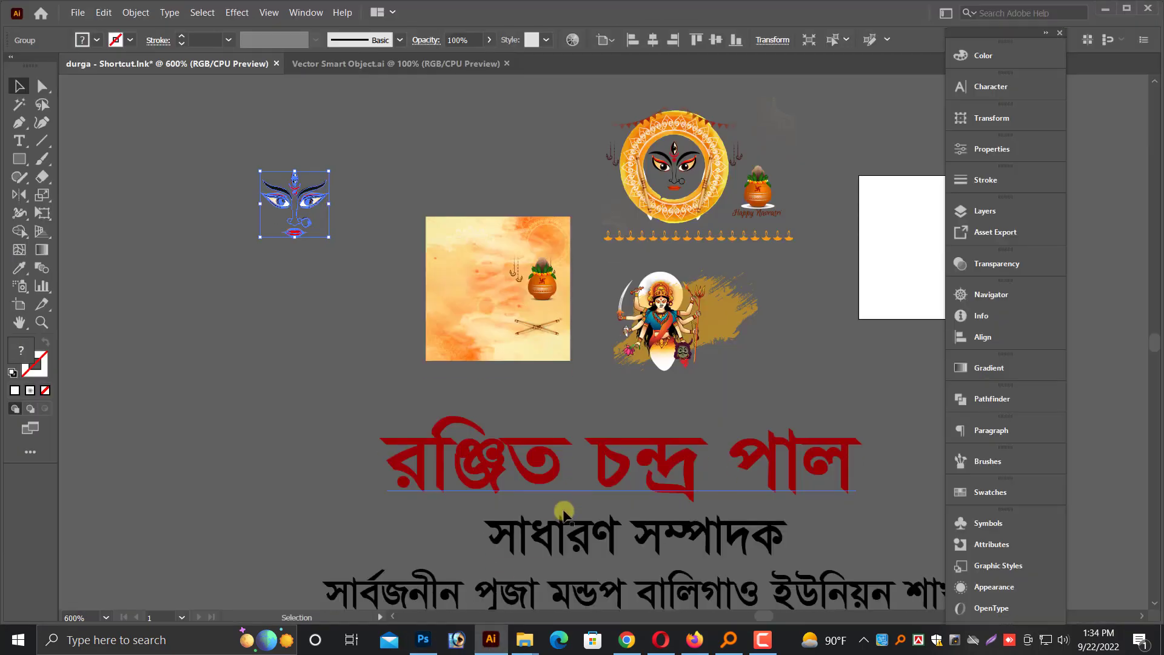
scroll(562, 364, down, 2)
click(562, 364)
shift+click(588, 435)
key(ctrl+c)
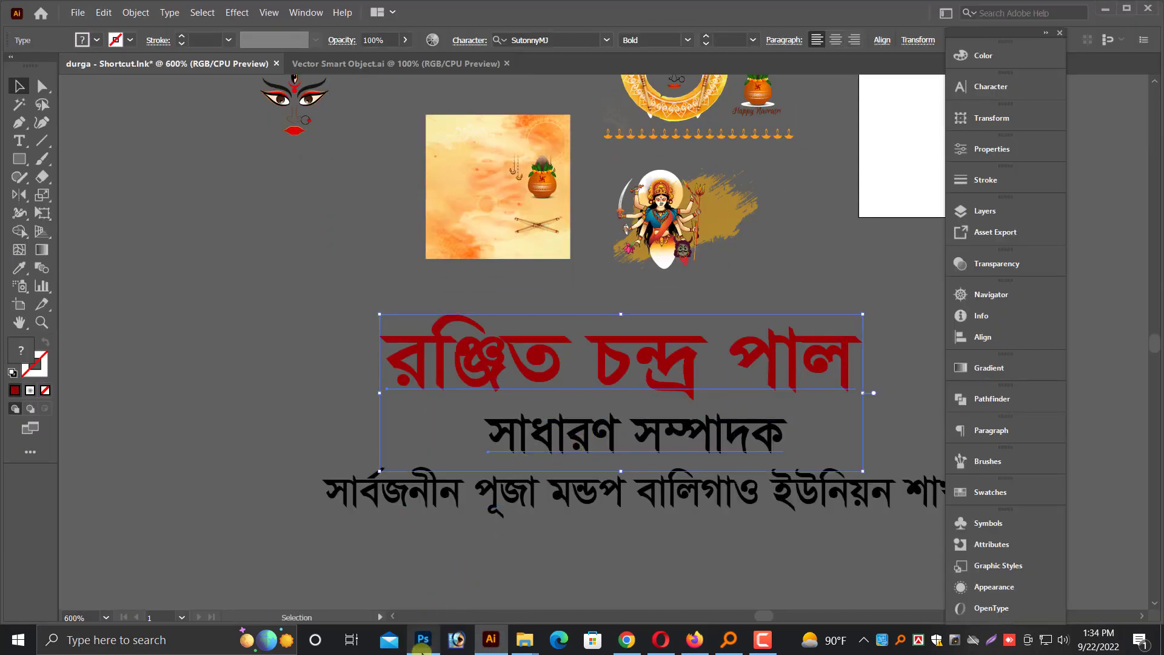
click(423, 639)
key(ctrl+v)
key(Return)
Scale the pasted name and title block to about 9.7 by 3.2 inches beneath the blue greeting lettering
drag(560, 349, 694, 391)
drag(633, 357, 675, 572)
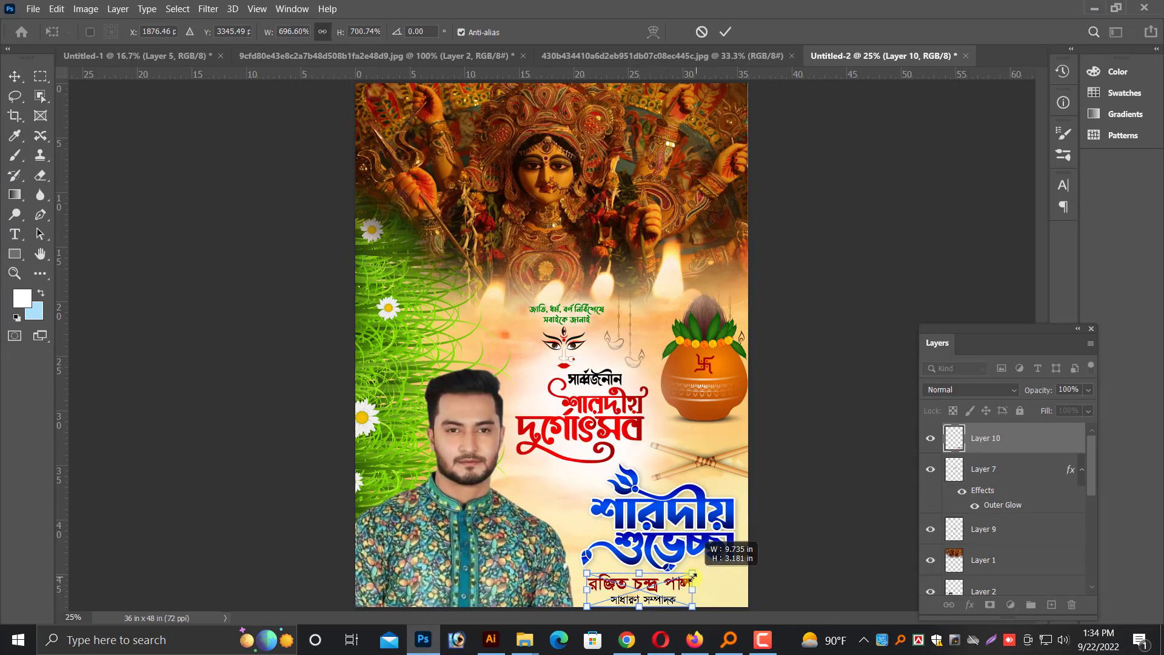
key(Return)
Shift the name and title block right so it sits centred under the blue greeting lettering
key(ctrl+plus)
drag(733, 485, 566, 202)
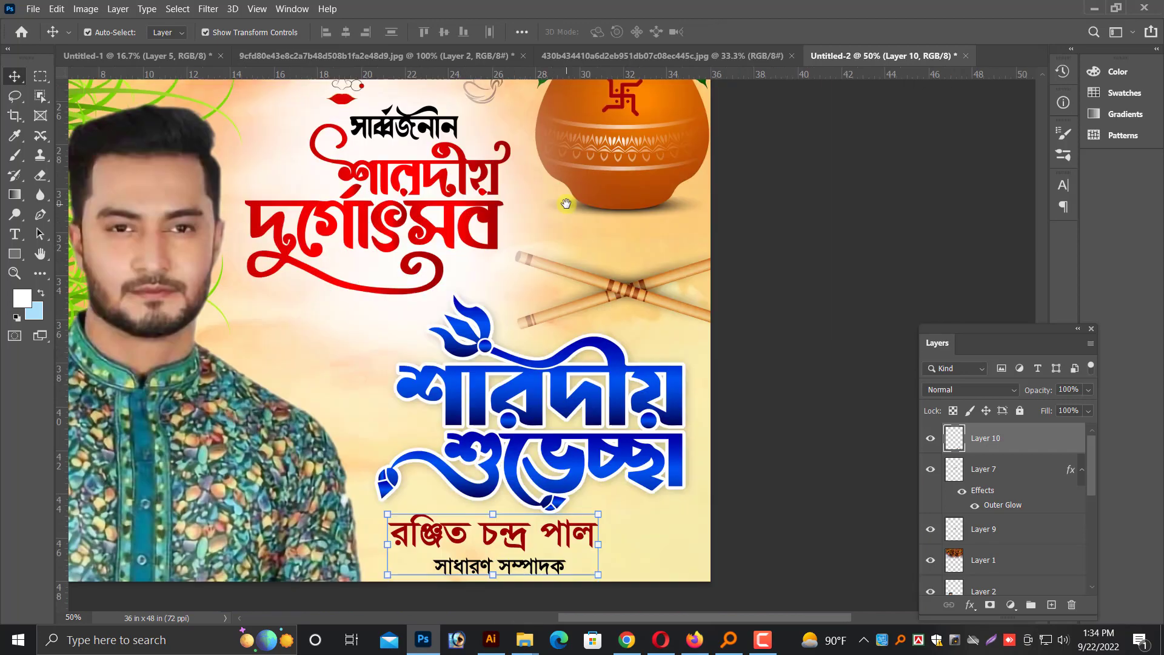
key(ctrl+plus)
drag(602, 452, 586, 274)
click(602, 292)
right_click(589, 286)
click(602, 291)
right_click(552, 442)
click(632, 455)
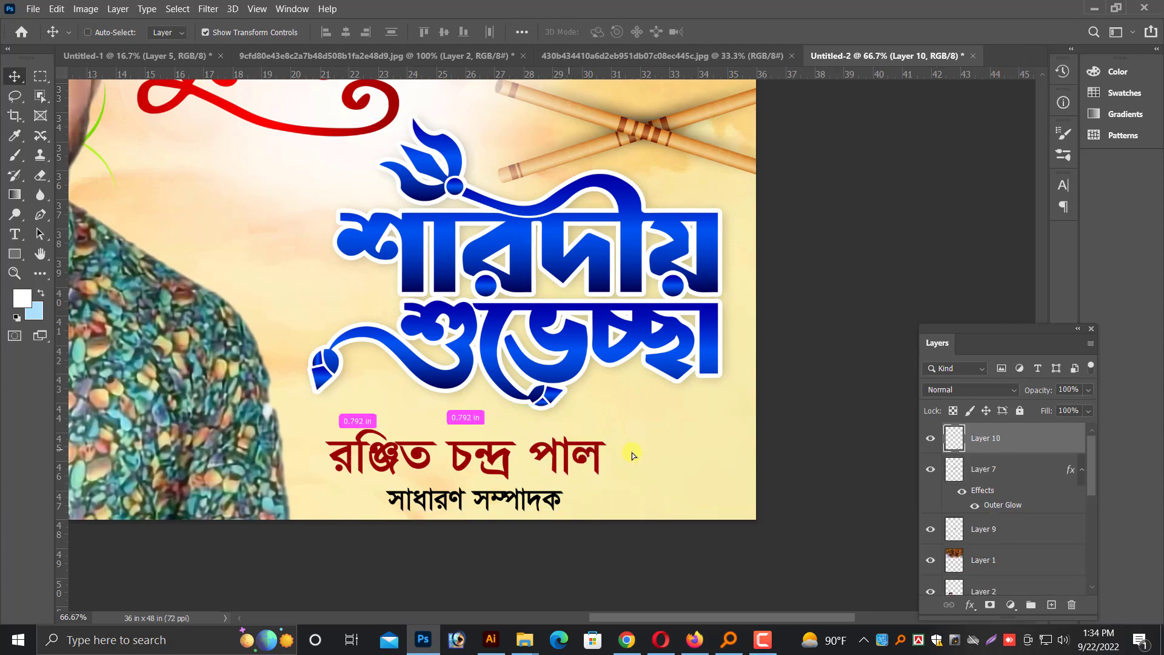
drag(632, 455, 692, 458)
key(ctrl+minus)
key(ctrl+minus)
key(ctrl+minus)
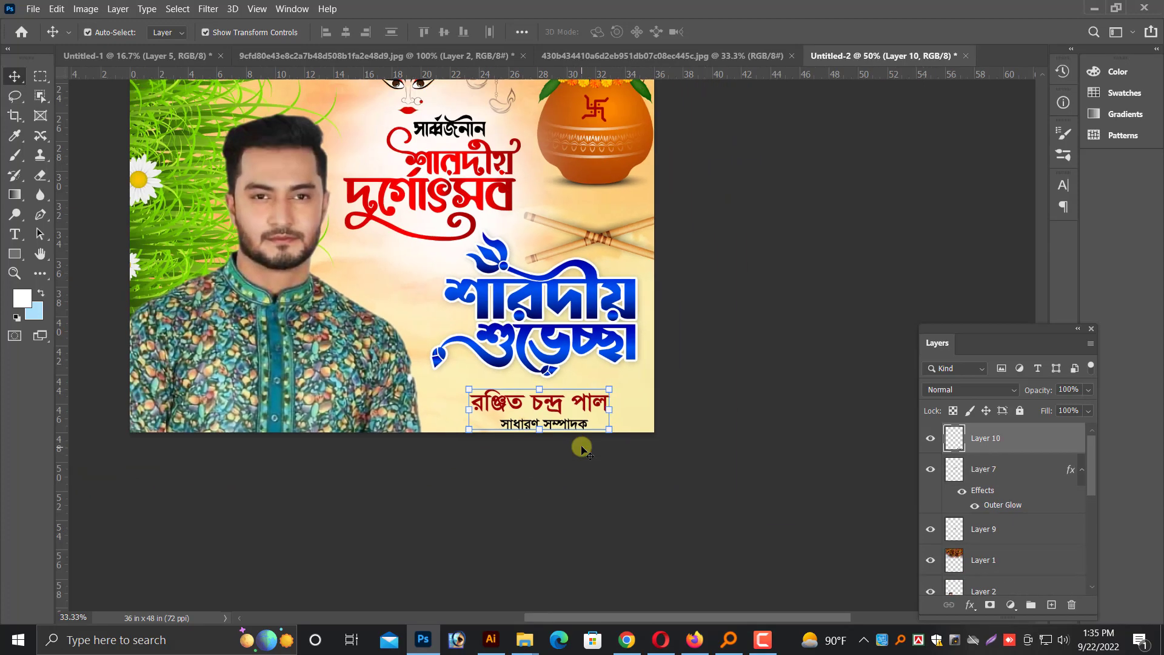
key(ctrl+minus)
right_click(438, 389)
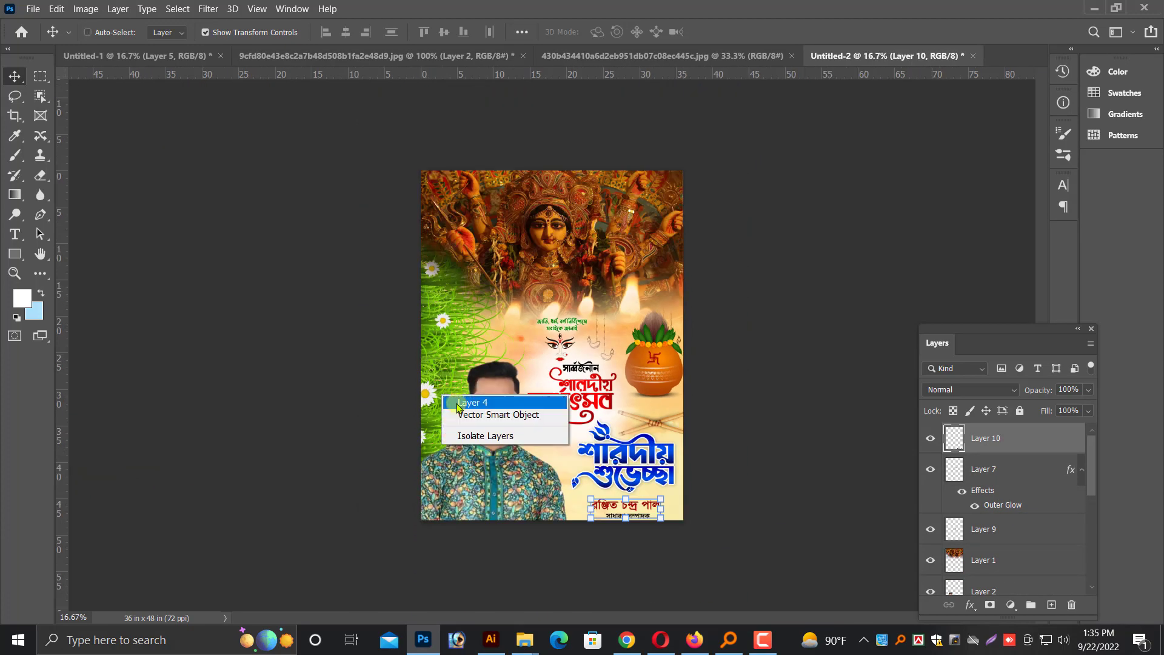
click(470, 406)
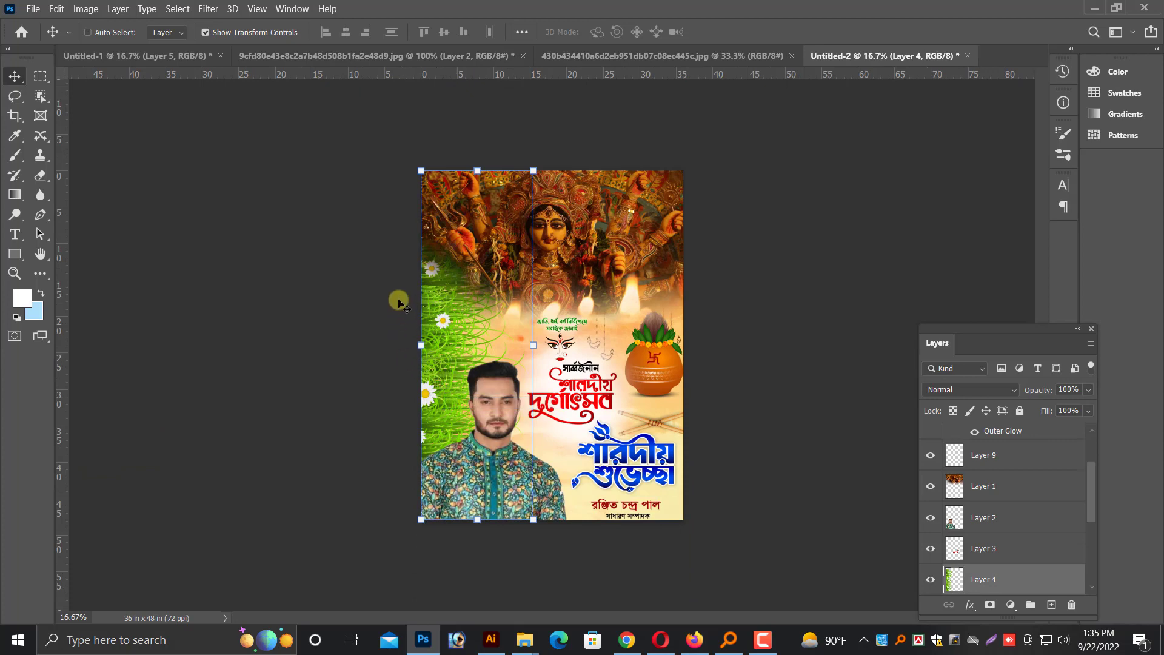
drag(464, 154, 469, 156)
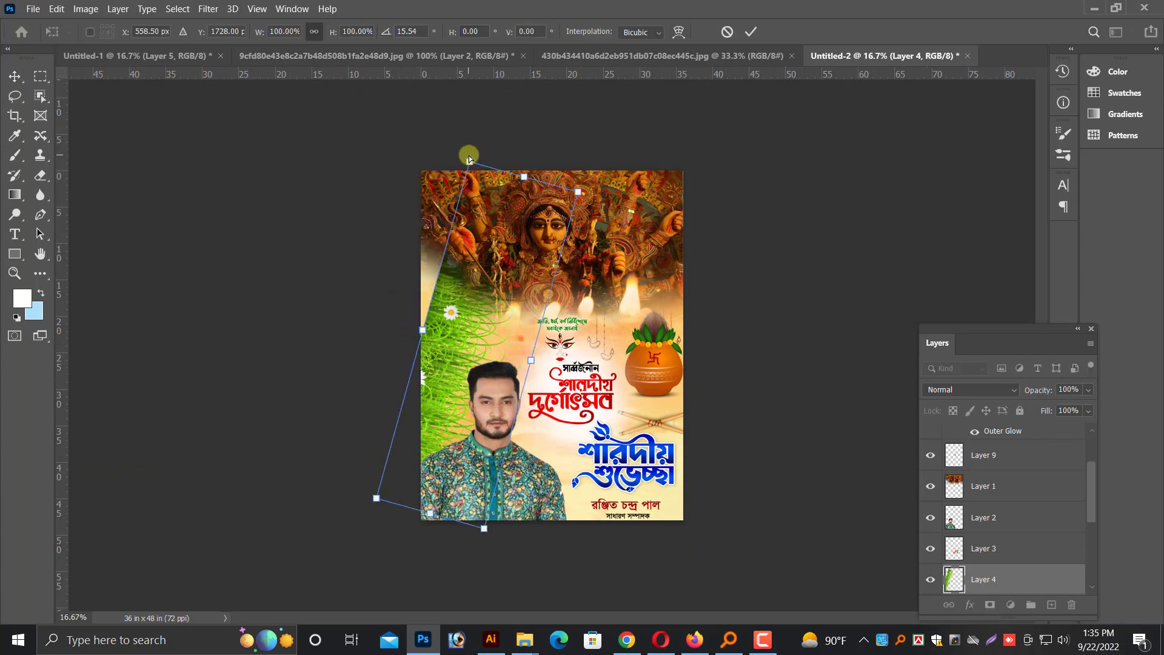
key(Escape)
key(ctrl+plus)
right_click(534, 380)
click(549, 390)
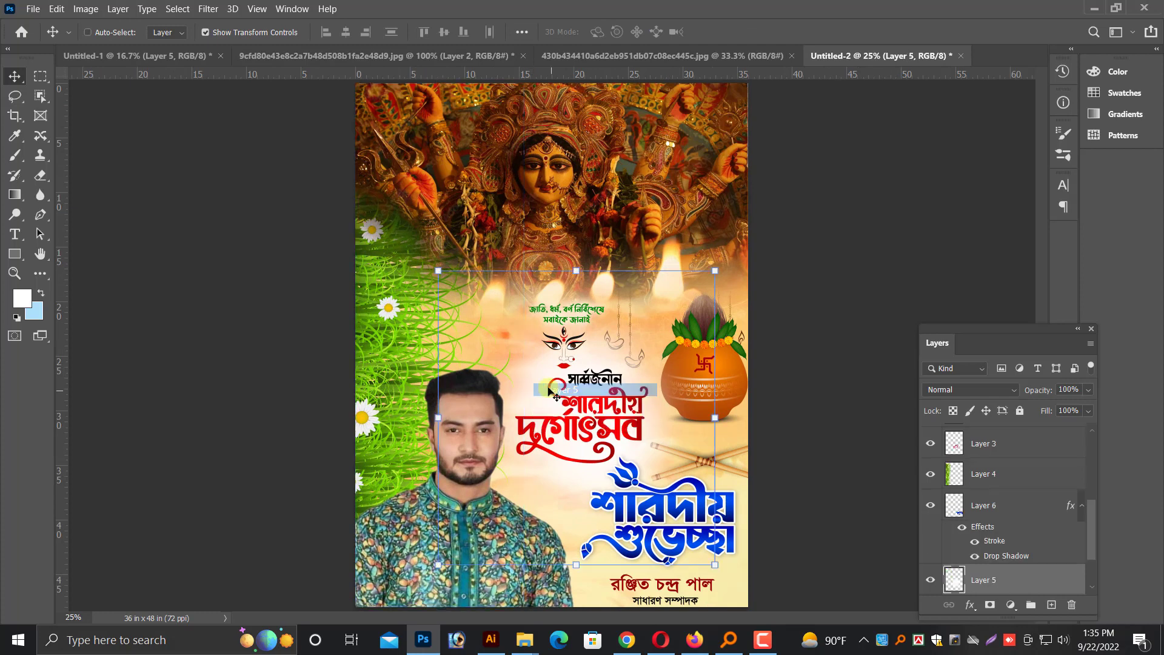
key(ctrl+minus)
Start saving the poster as a new file on the computer, in the puja folder on the All Design (F:) drive
click(33, 10)
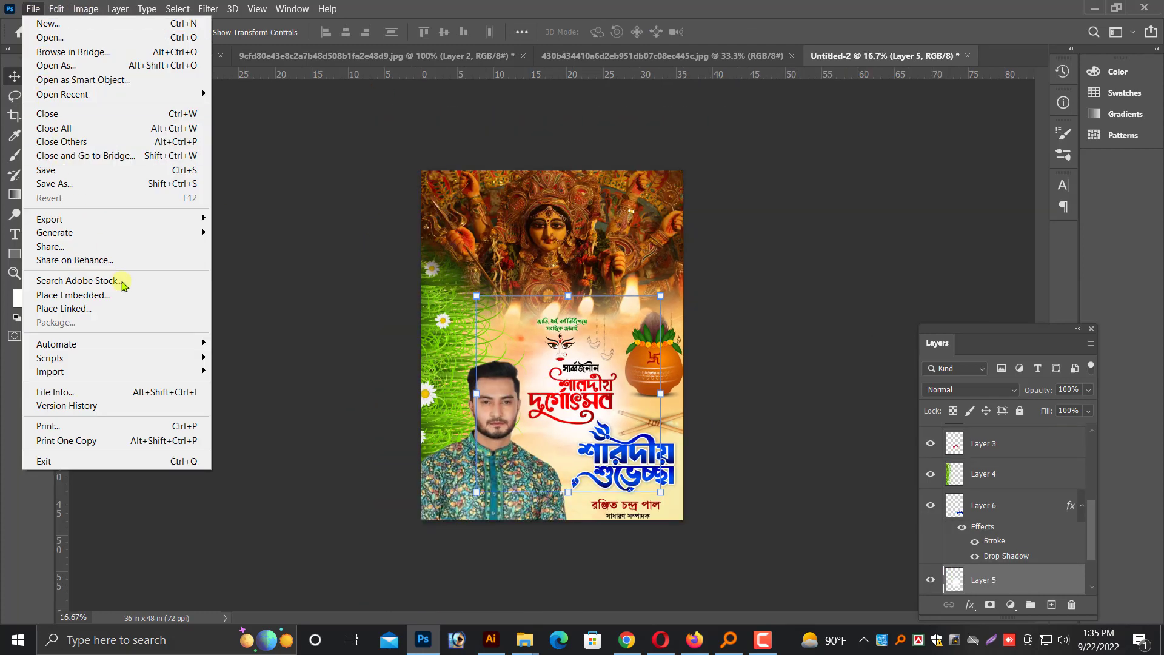
click(60, 183)
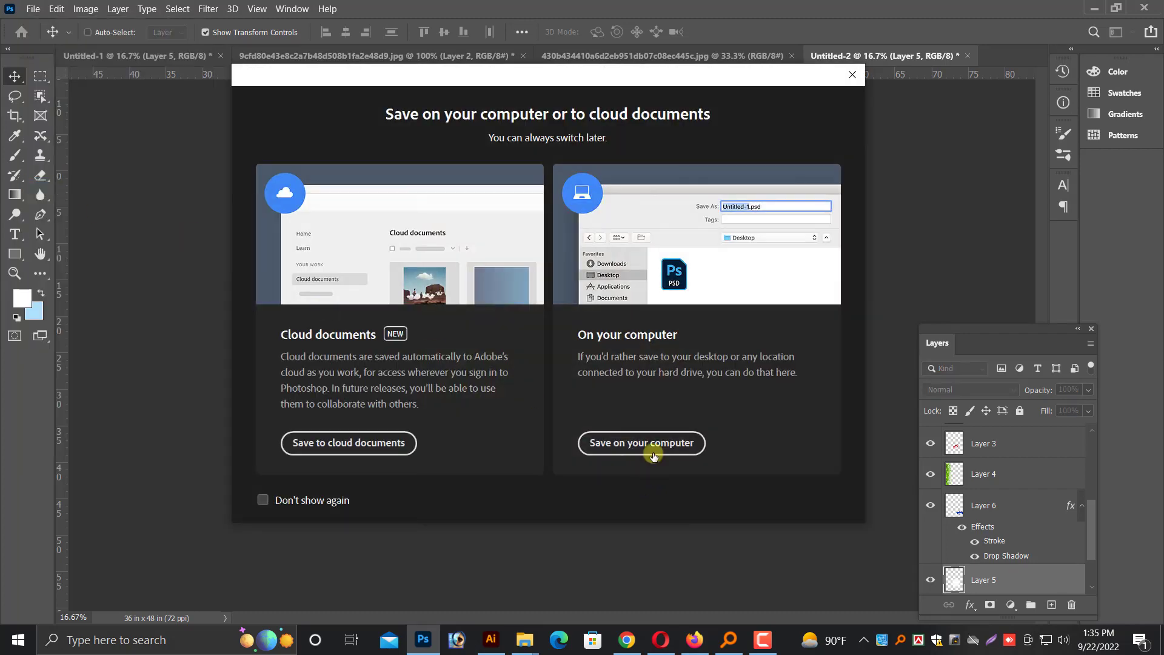
click(645, 444)
scroll(77, 303, down, 1)
click(76, 354)
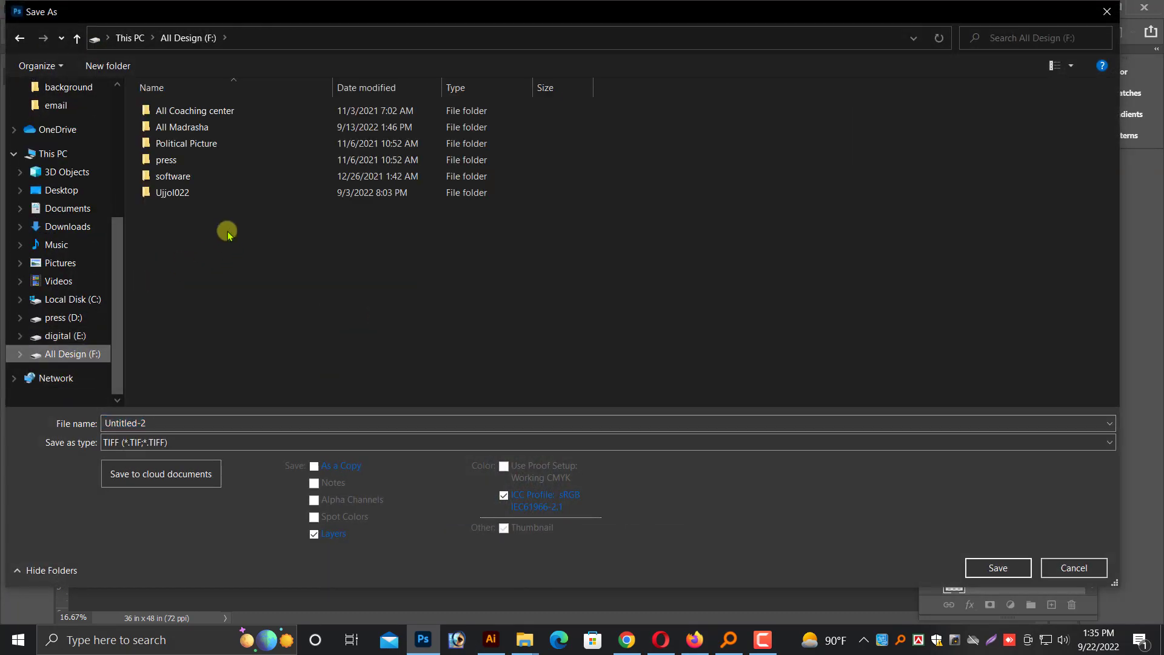
double_click(182, 195)
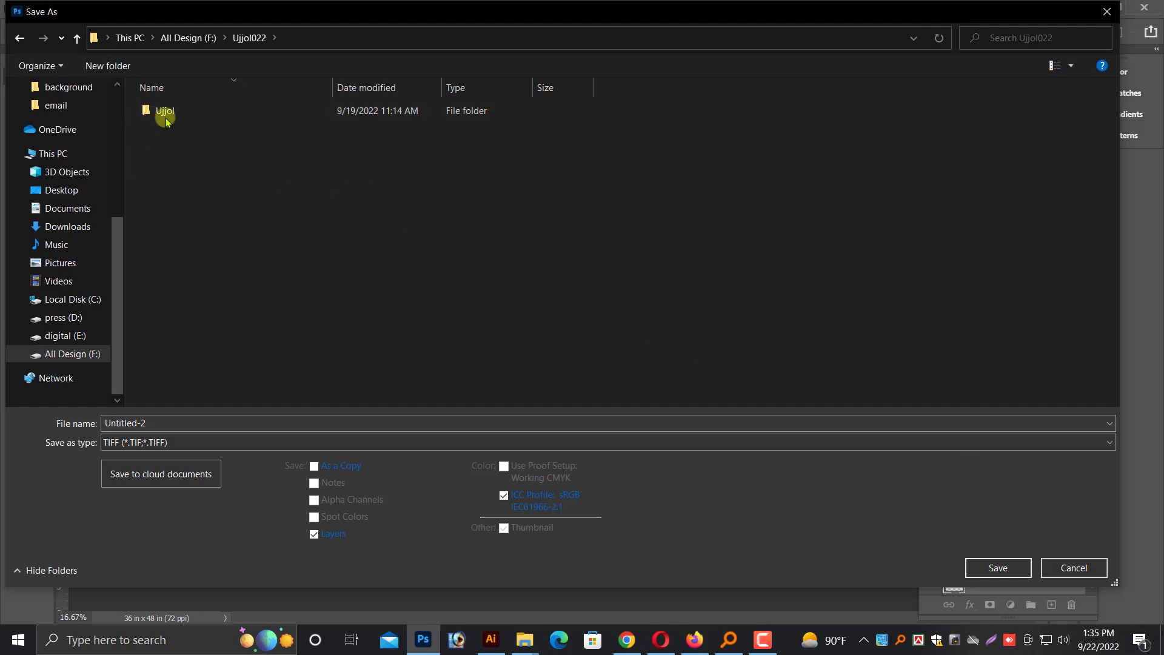
double_click(165, 115)
click(263, 238)
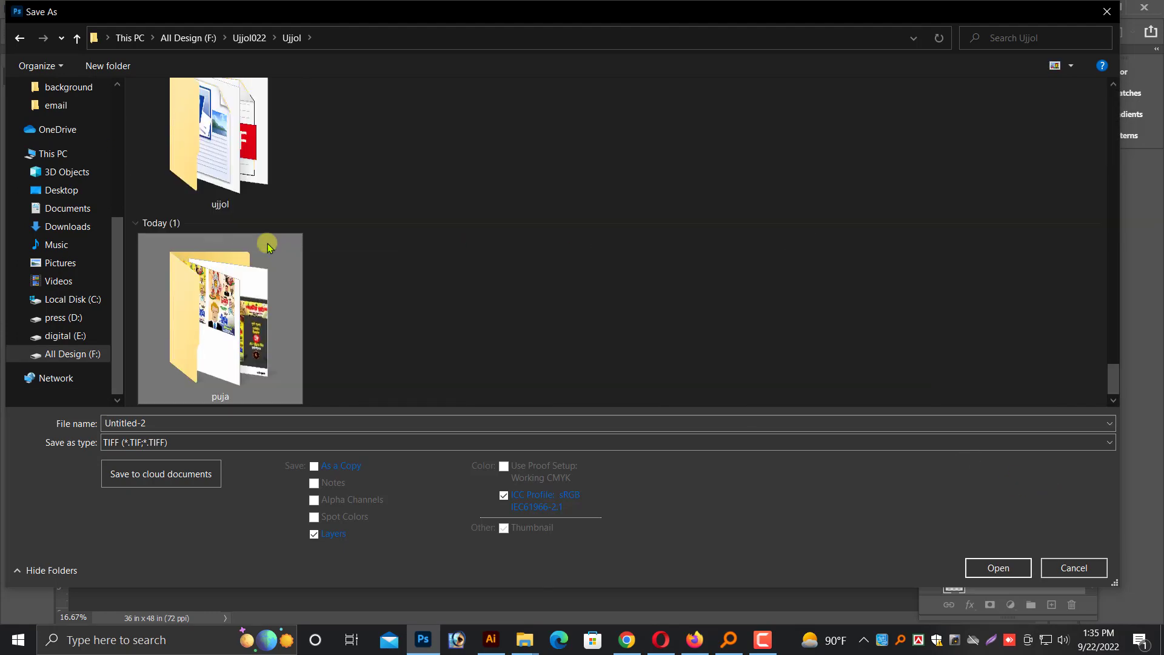
double_click(268, 245)
Name the TIFF file "4'x 3'___ 01pes a" and save it
click(185, 427)
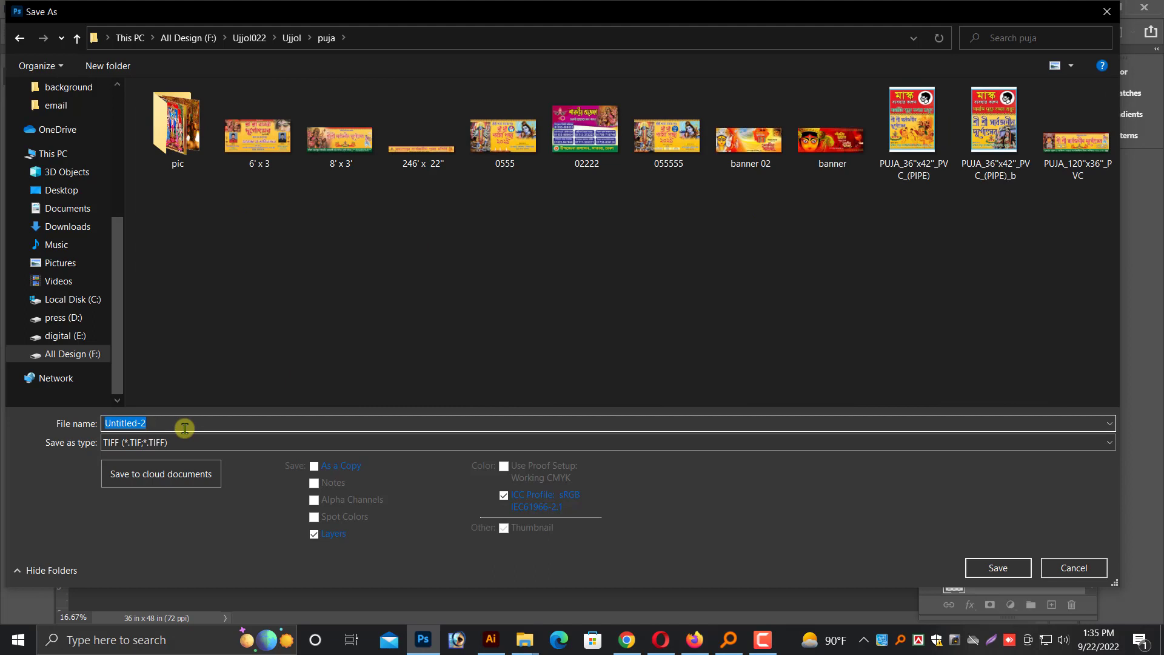
text(4'x 3'__ 01pes a)
key(Return)
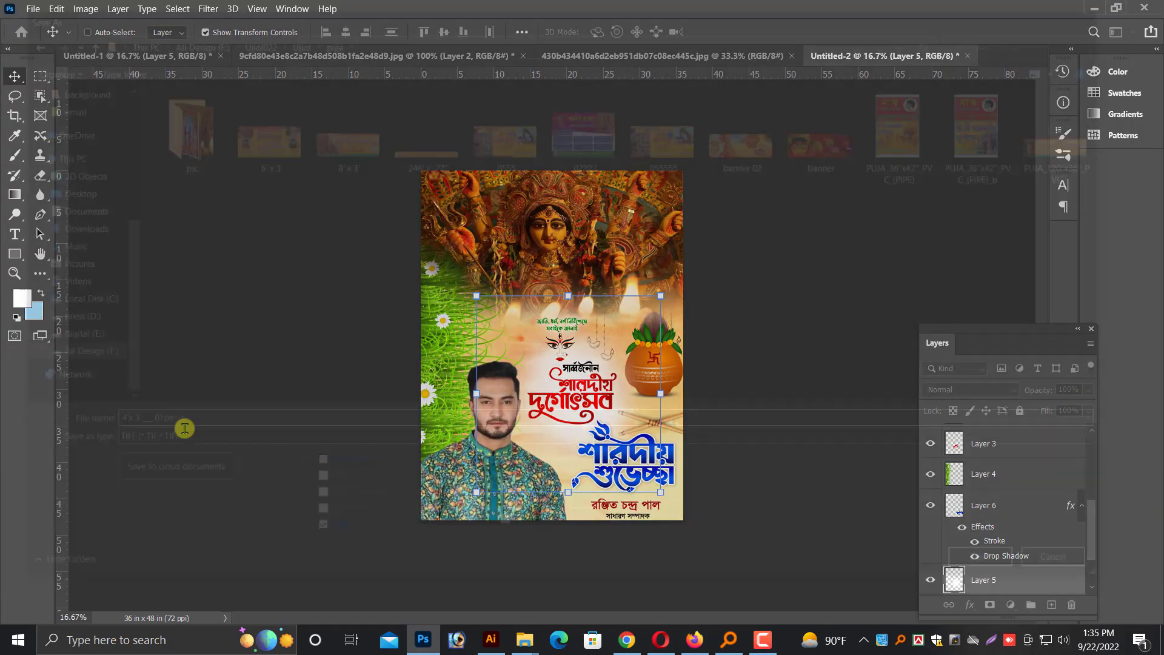
Brighten the Durga photo across the poster's upper half with a Curves adjustment that raises the RGB midtones
key(ctrl+plus)
key(ctrl+plus)
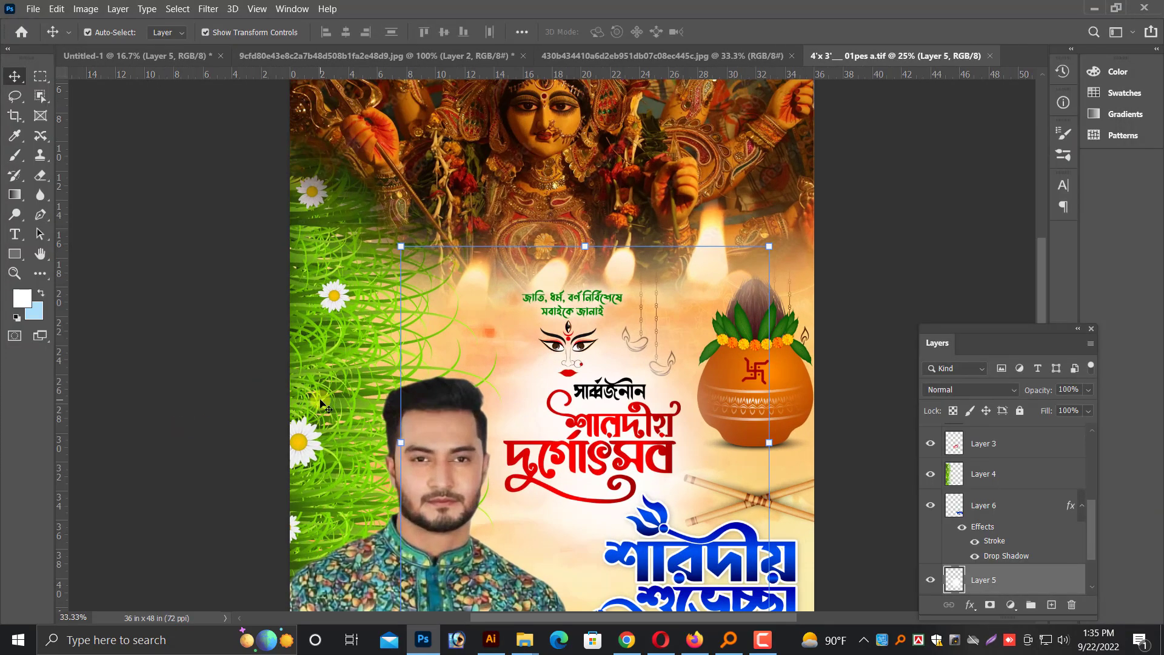
scroll(667, 273, up, 3)
ctrl+click(658, 303)
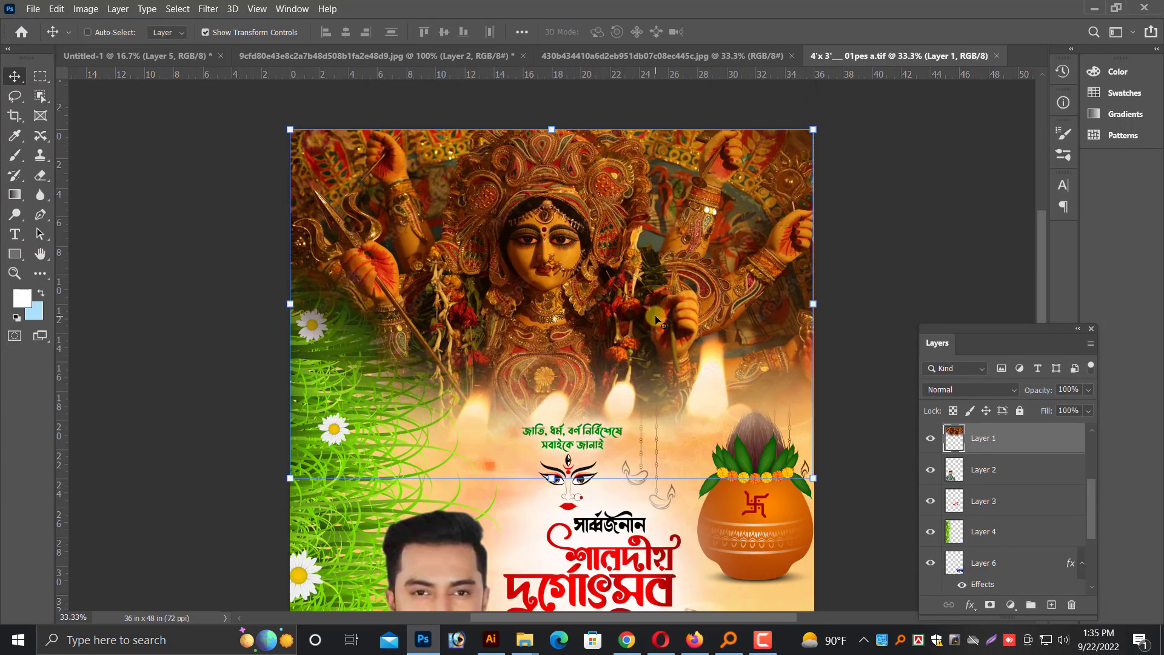
click(56, 9)
mouse_move(85, 8)
mouse_move(104, 47)
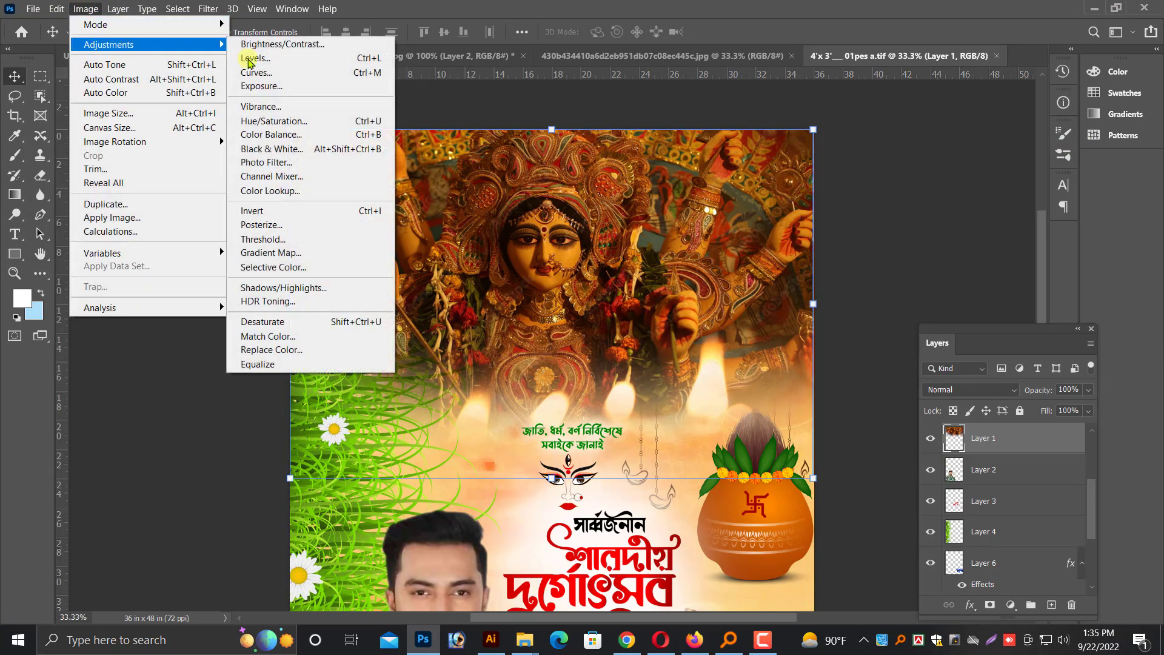
click(271, 73)
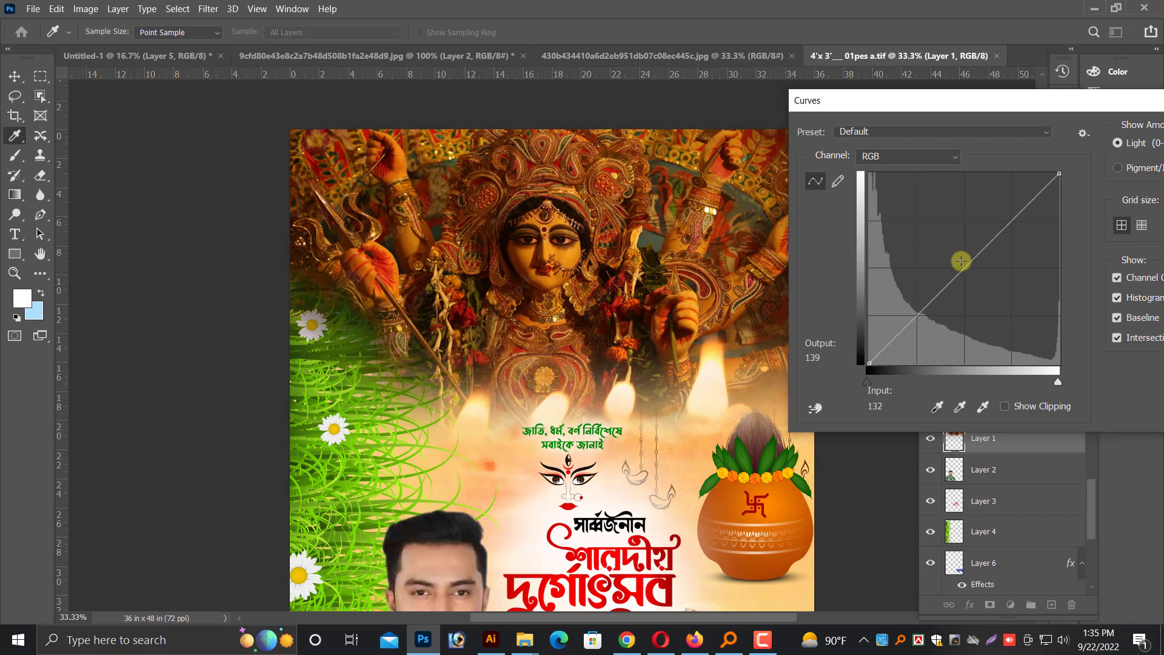
drag(961, 261, 928, 248)
key(Return)
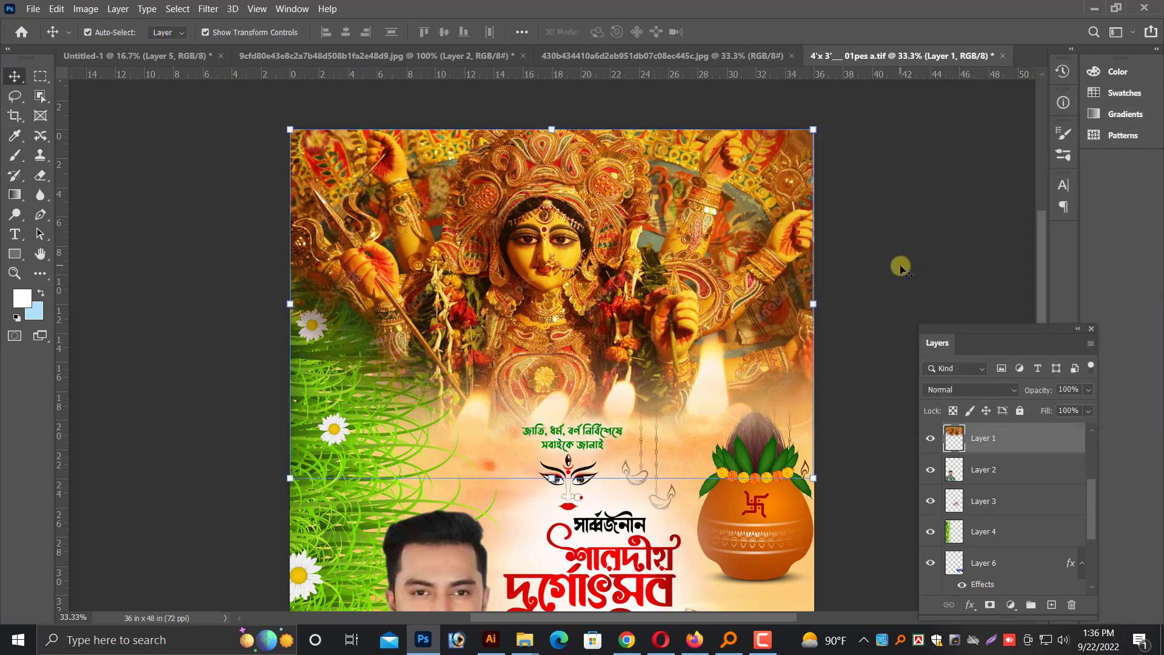
Save the poster with the brightened Durga photo under its existing file name
key(ctrl+minus)
right_click(536, 373)
click(552, 377)
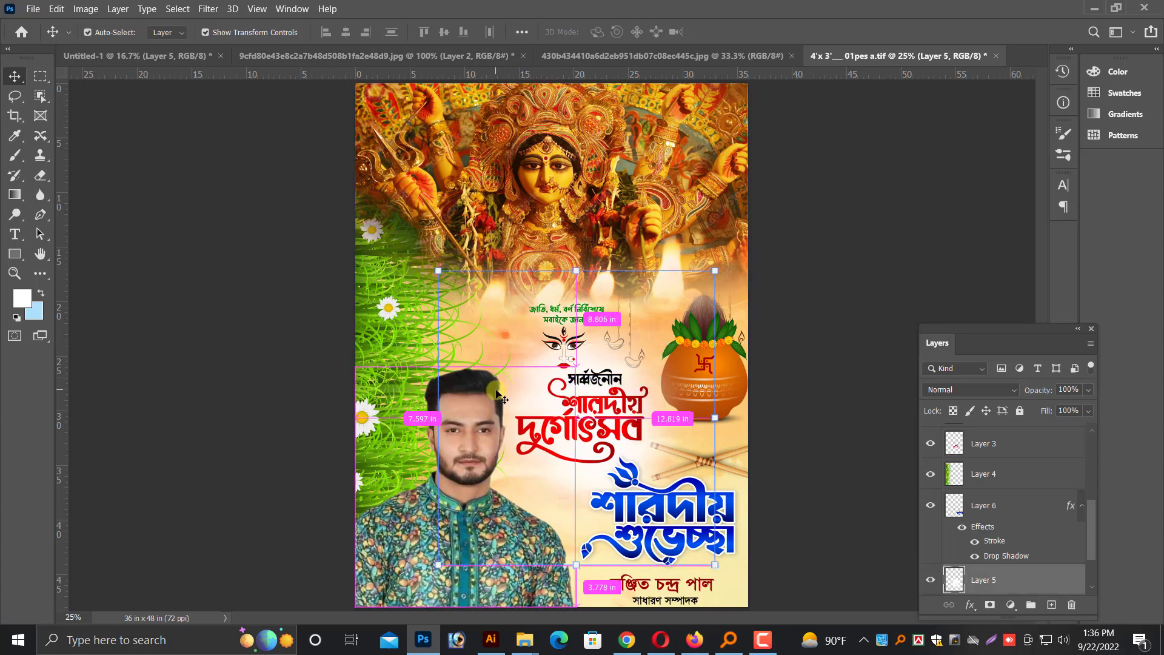
key(ctrl+minus)
key(ctrl+s)
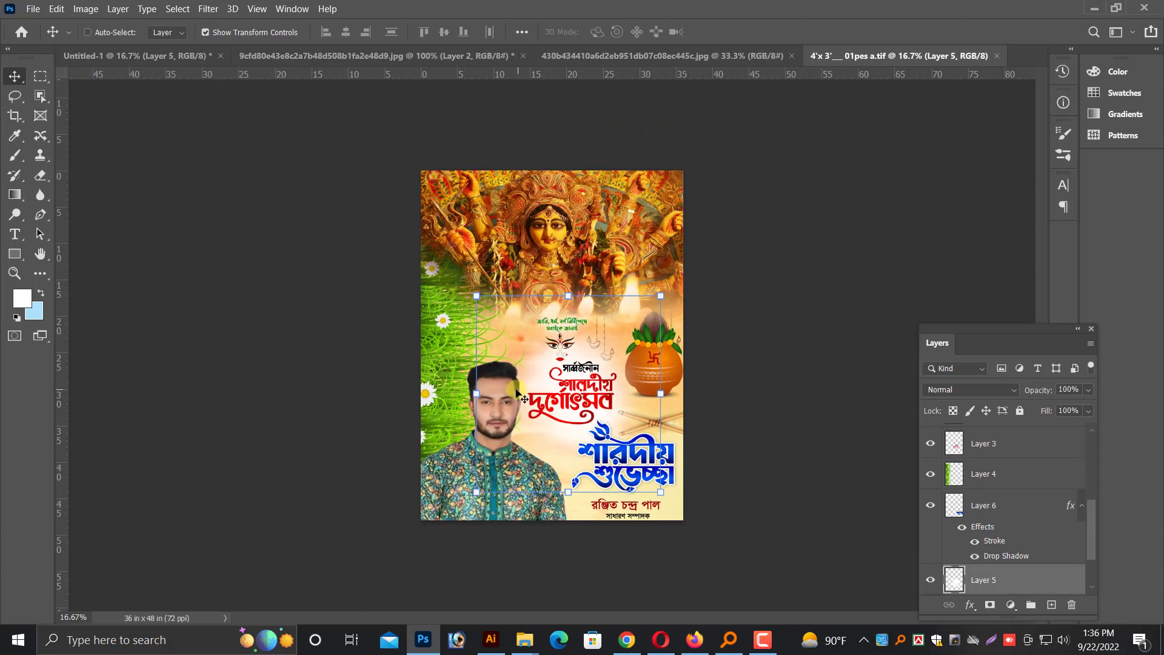
Save a second copy of the poster in the puja folder as the TIFF file "4'x 3'___ 01pes v"
key(s)
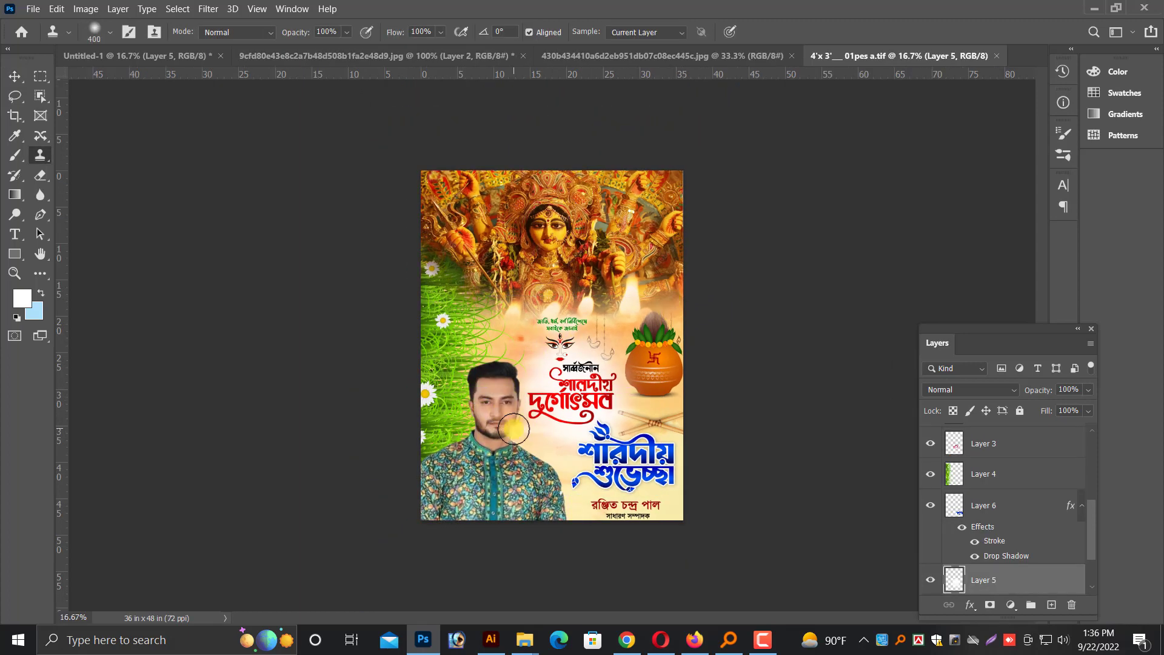
key(ctrl+shift+s)
click(652, 442)
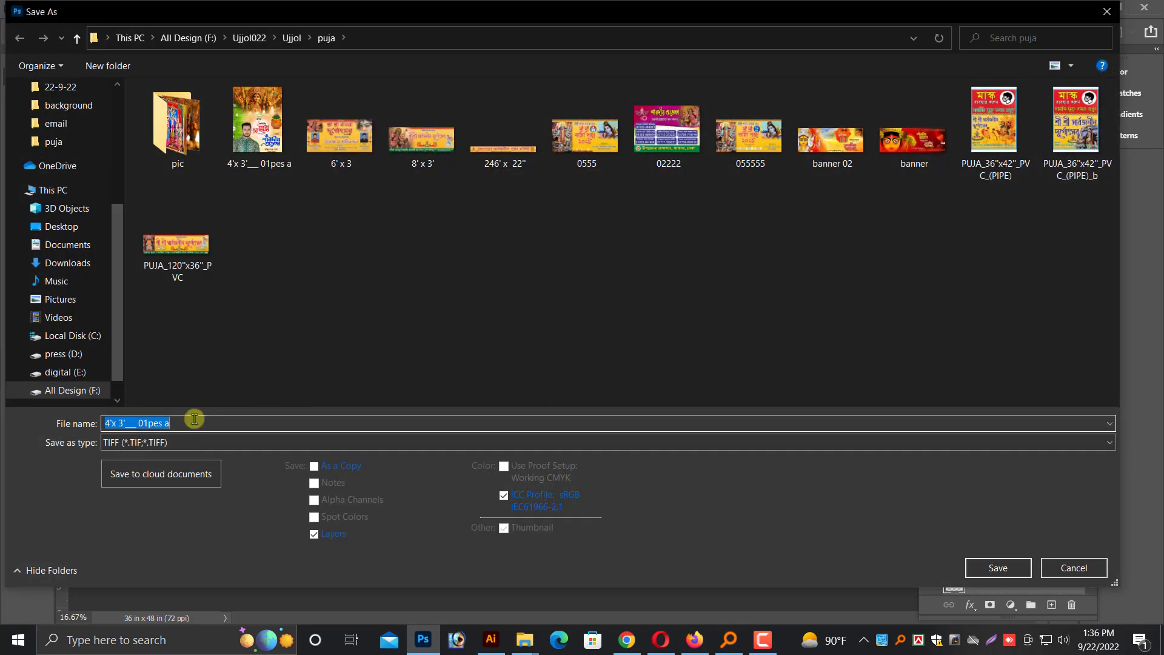
key(BackSpace)
text(v)
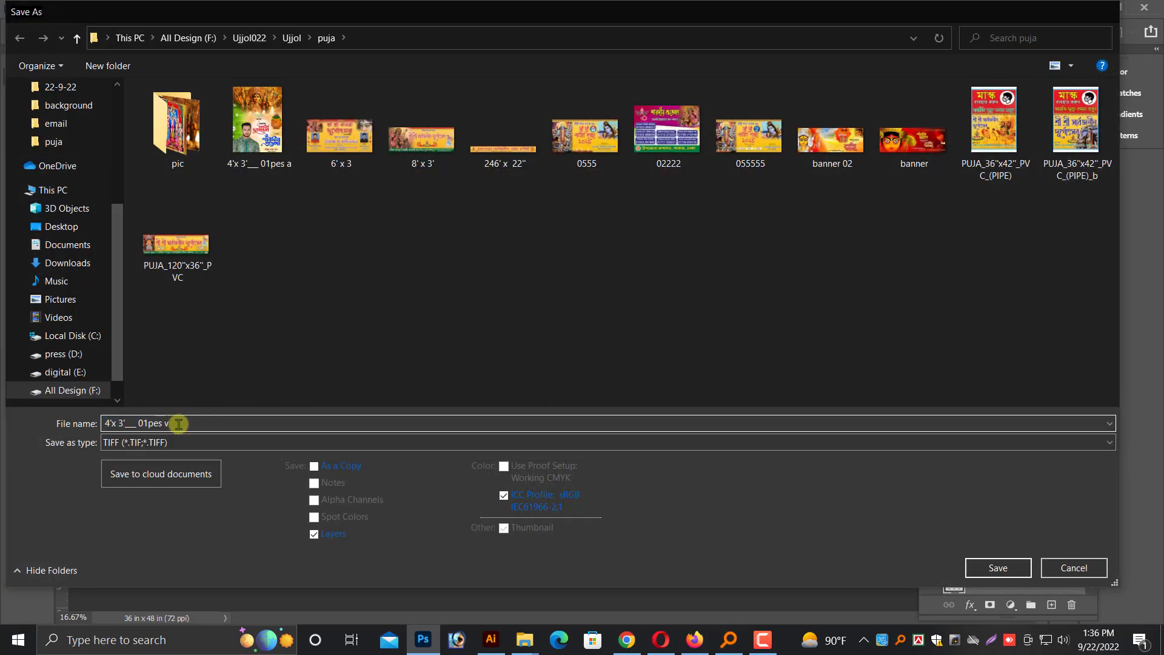
key(Return)
Delete the Durga photo from the upper part of the poster copy
key(ctrl+plus)
ctrl+click(606, 222)
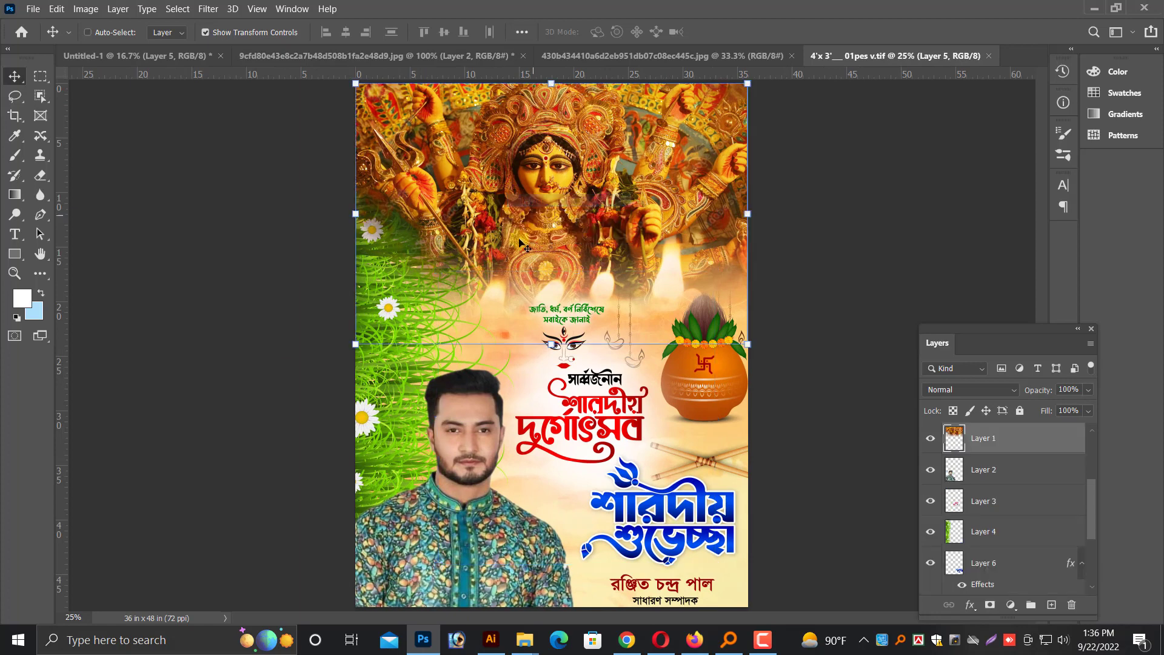
ctrl+click(470, 404)
right_click(397, 294)
click(411, 302)
Fill the orange background artwork with the light blue background colour and delete the drumsticks
right_click(608, 251)
click(631, 256)
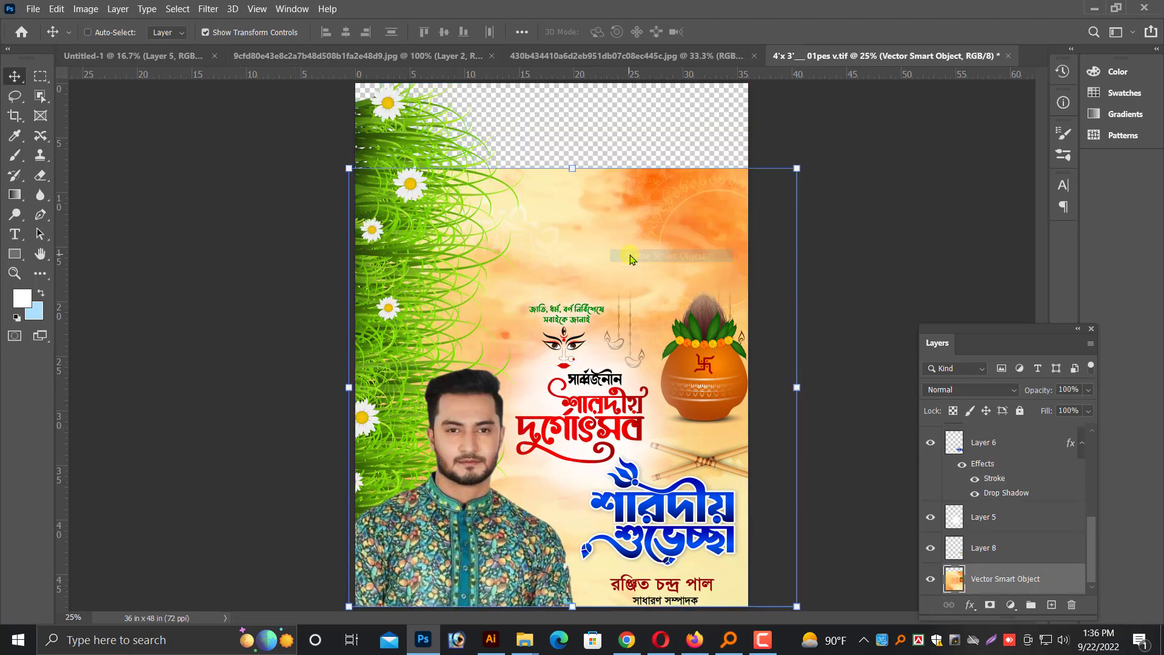
key(ctrl+BackSpace)
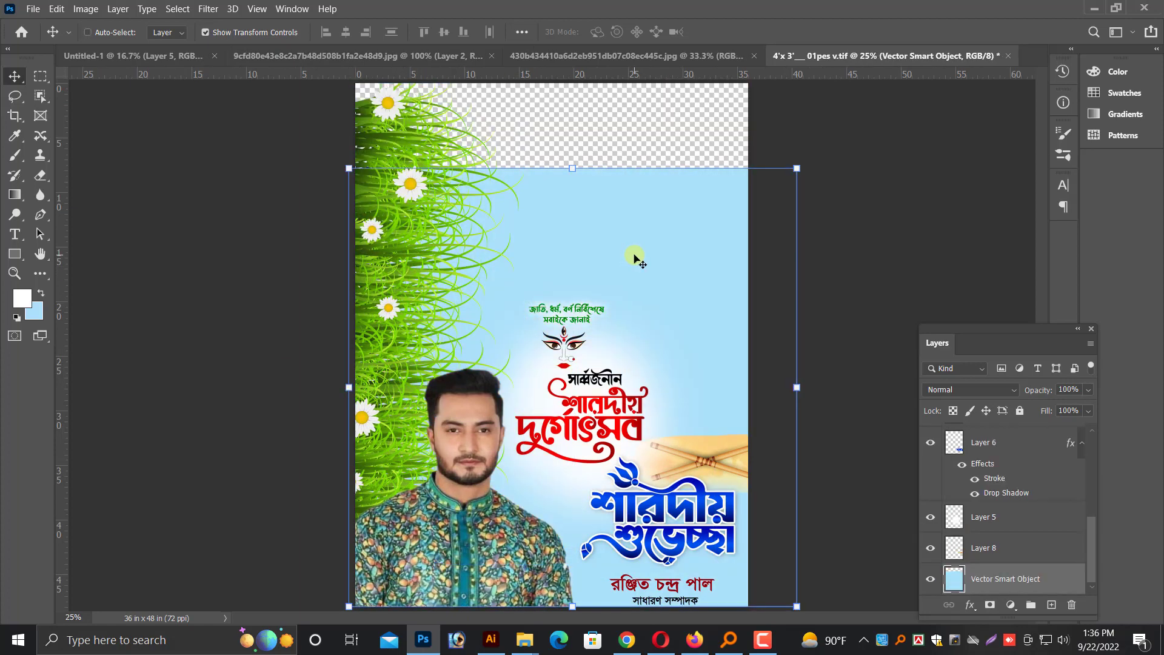
ctrl+click(704, 470)
key(Delete)
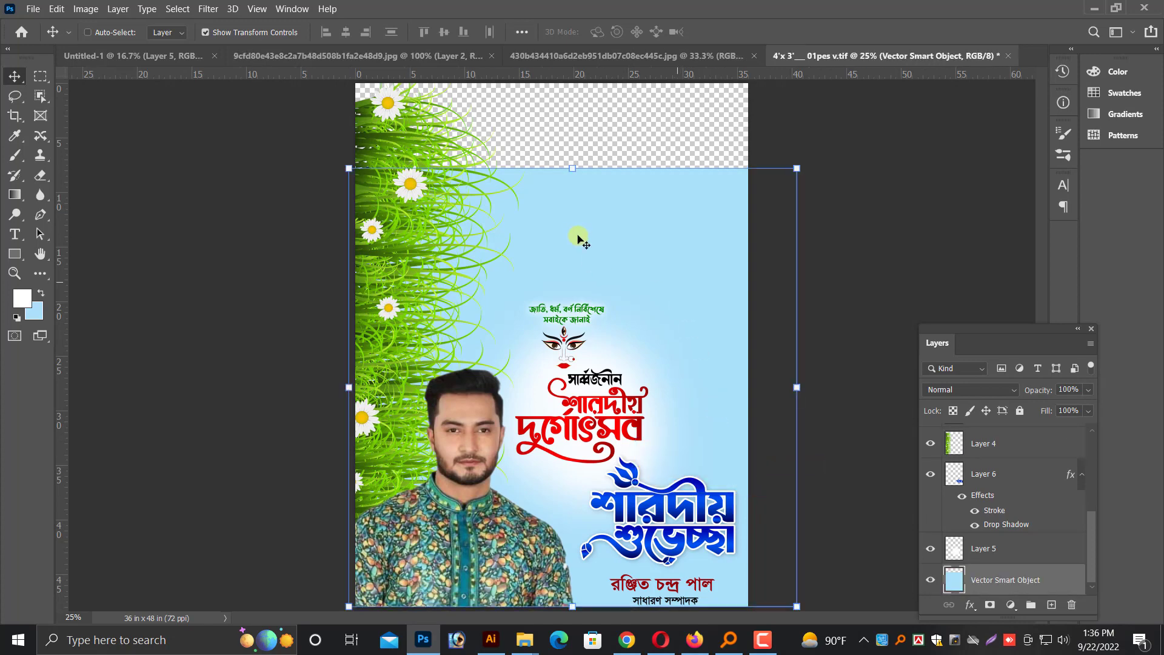
Look through the other open documents for an image to use as the new poster background
click(503, 56)
click(380, 56)
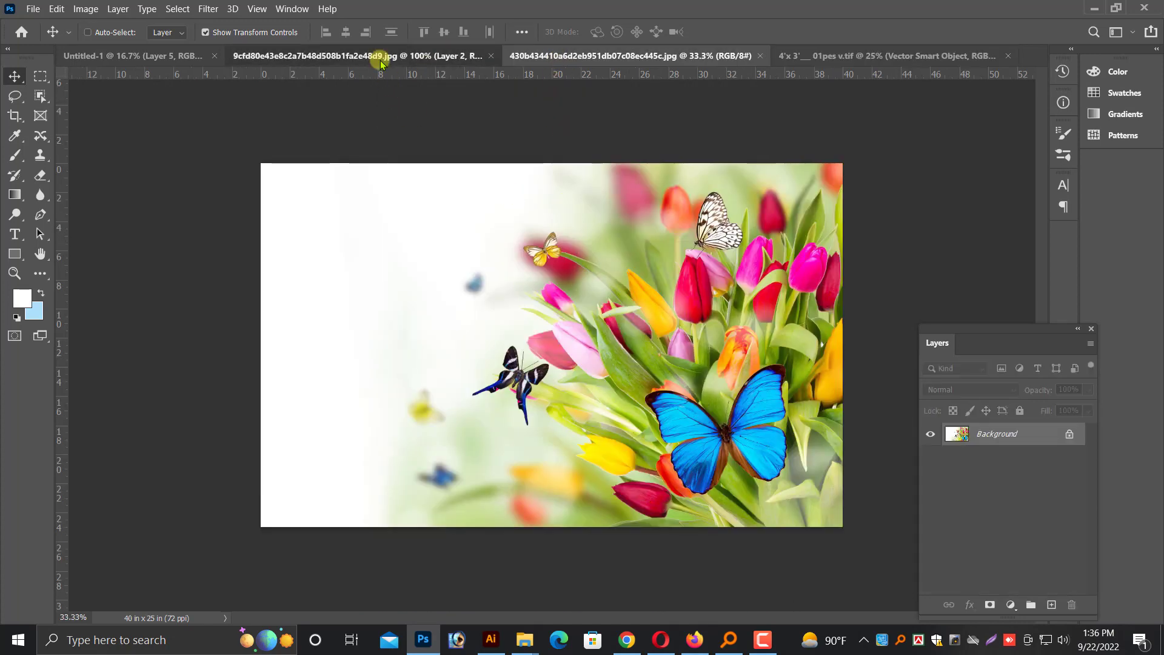
click(185, 57)
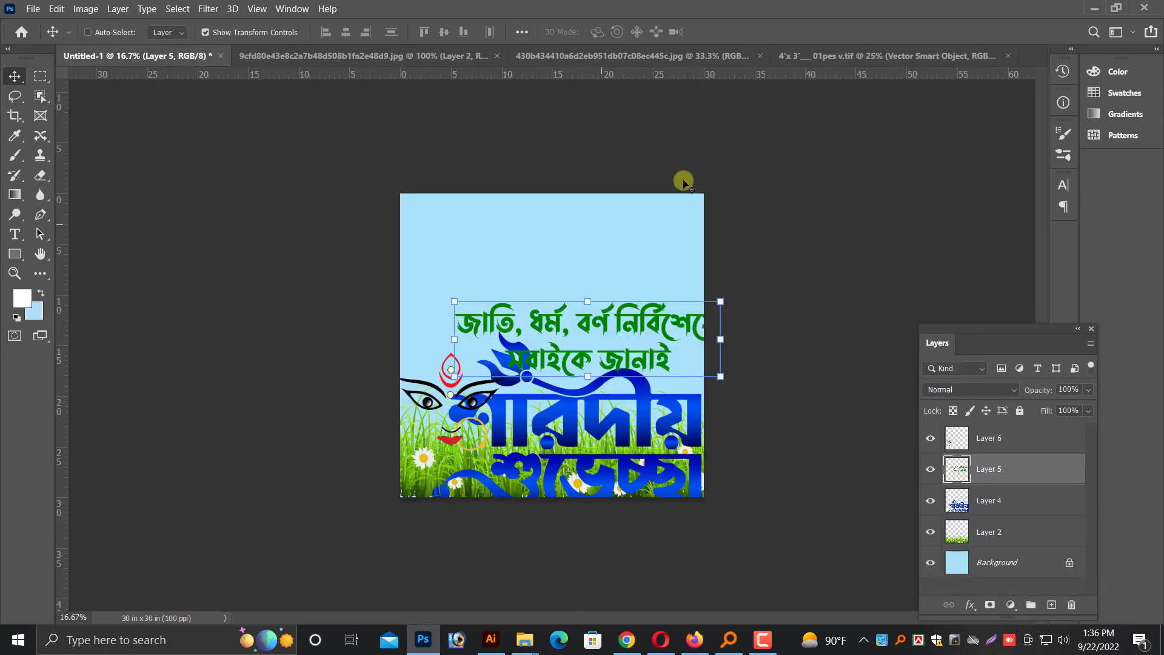
click(844, 61)
click(567, 57)
click(357, 57)
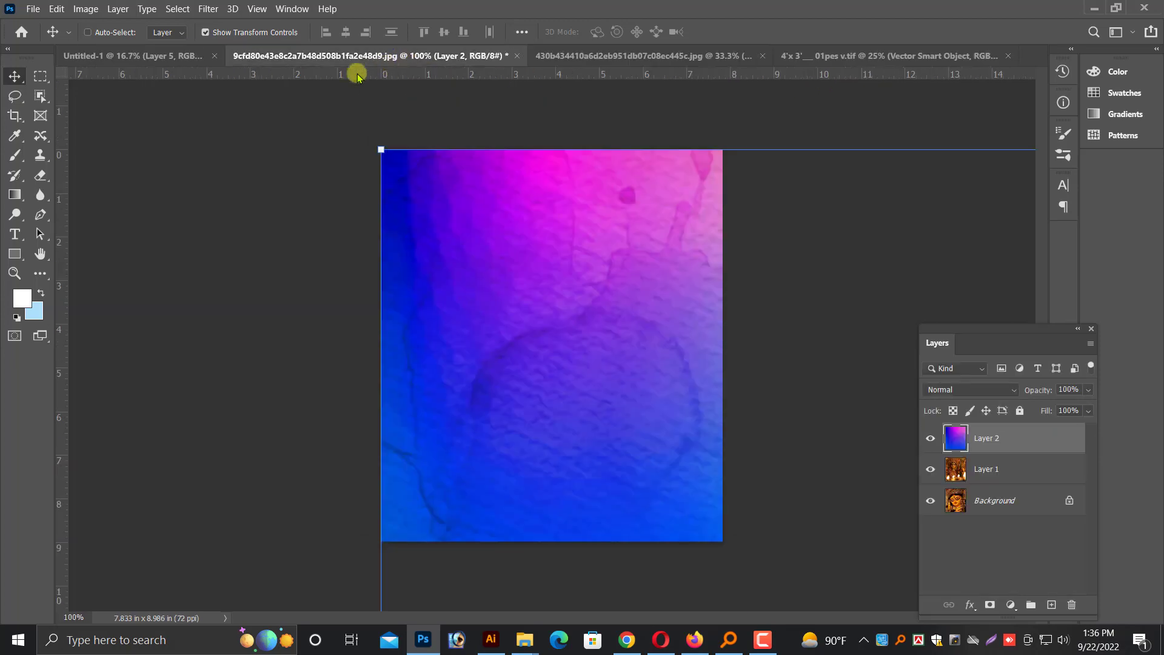
click(155, 58)
click(813, 56)
click(680, 56)
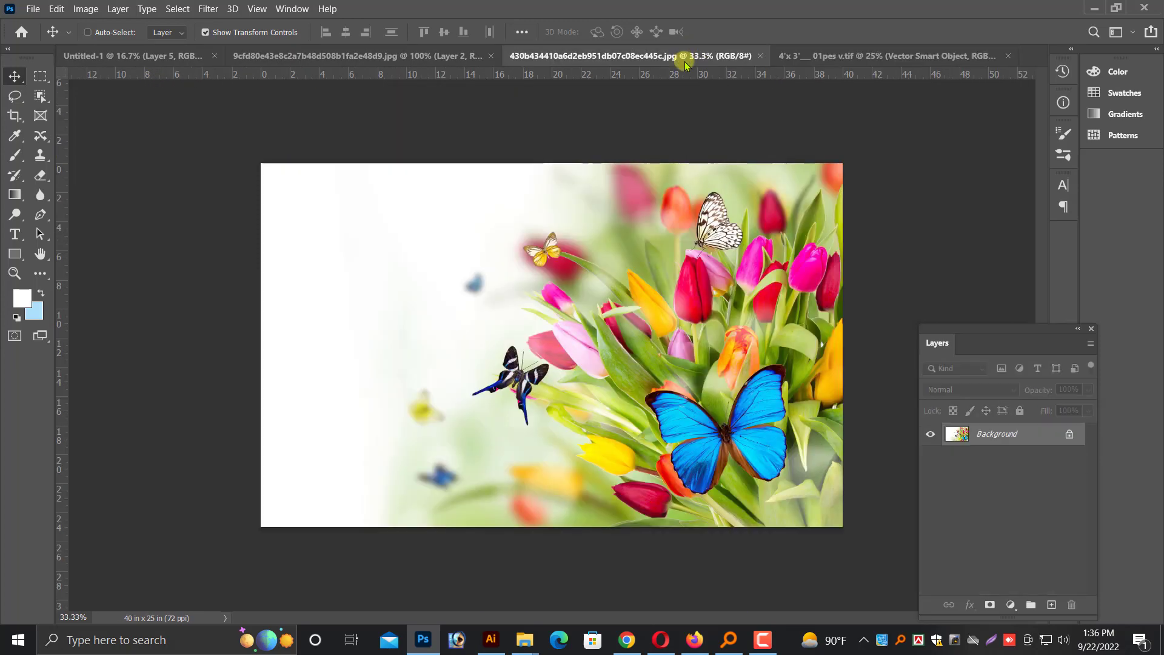
click(847, 60)
Unlock the tulip and butterfly image's background layer, bring it into the poster, and delete the poster's green grass layer
click(643, 57)
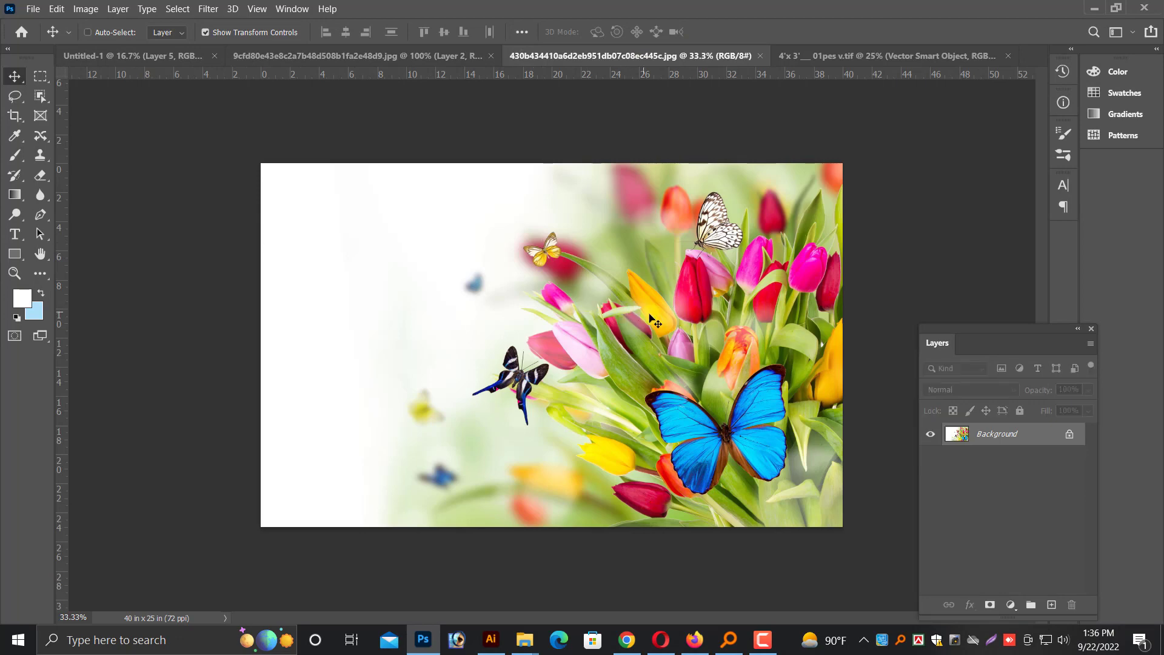
double_click(990, 440)
key(Return)
drag(811, 240, 694, 259)
click(431, 274)
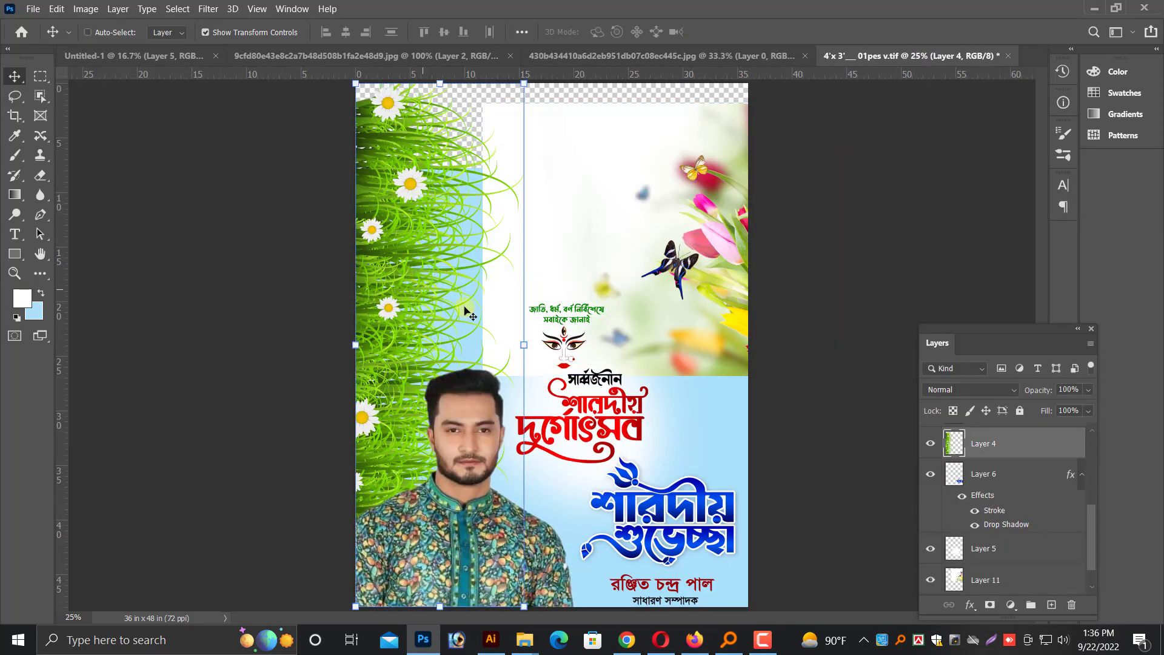
key(Delete)
Try the tulip and butterfly image over the poster's lower half and move it up to the top edge
scroll(536, 334, down, 1)
right_click(618, 271)
click(635, 287)
drag(635, 287, 582, 285)
drag(653, 271, 616, 516)
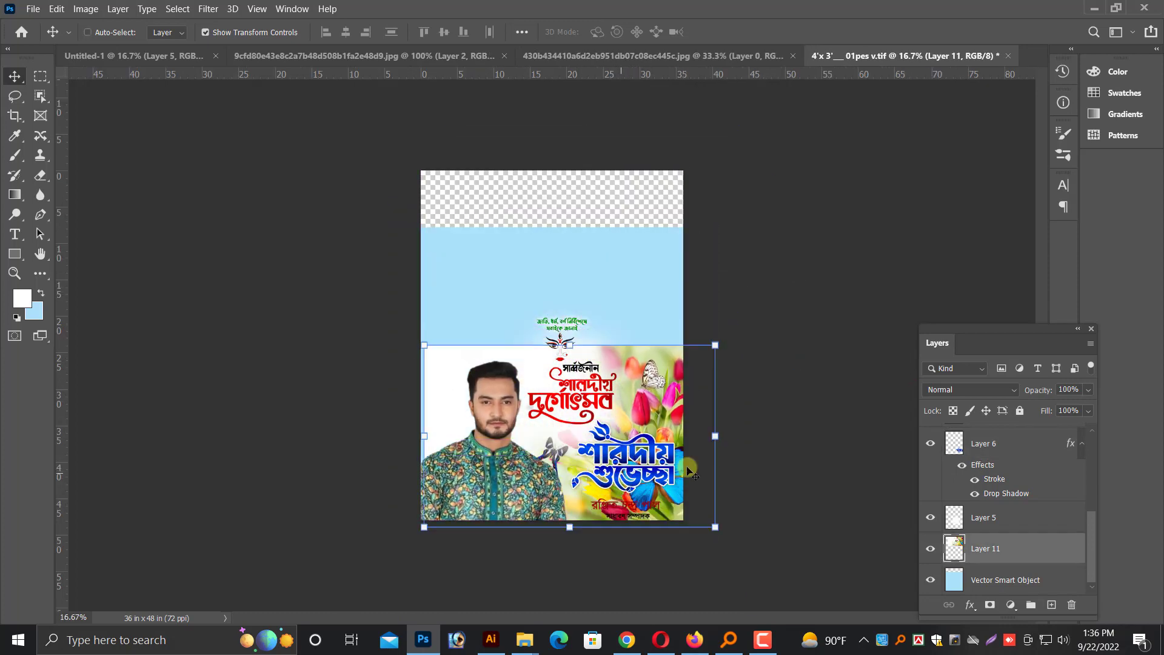
key(ctrl+plus)
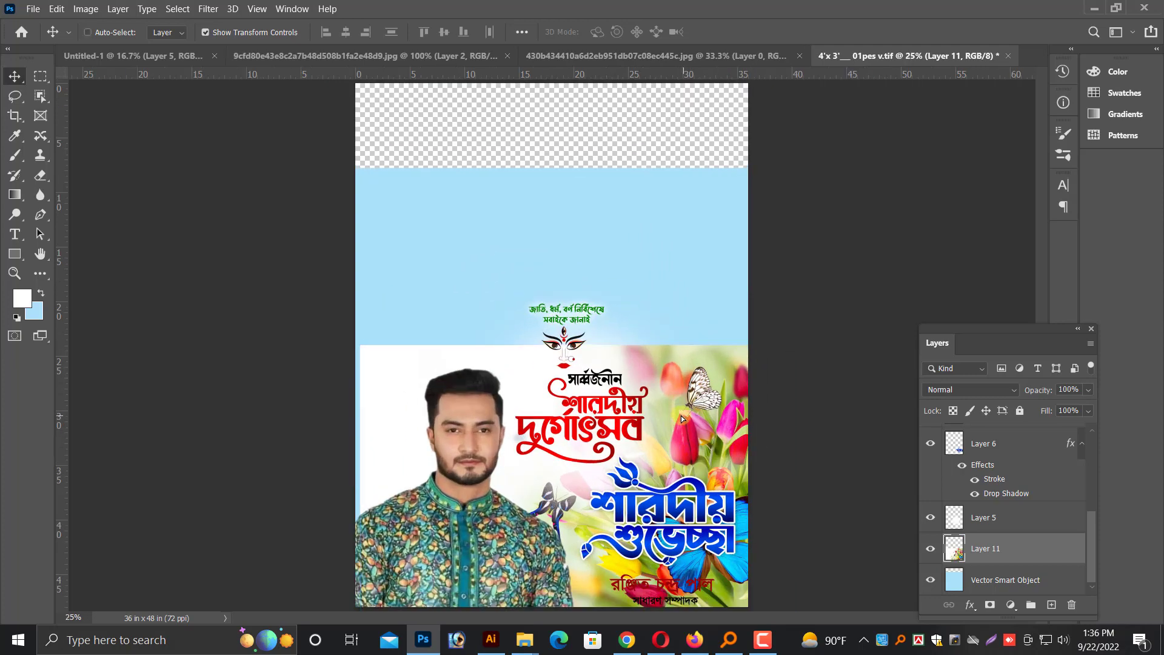
drag(715, 492, 697, 218)
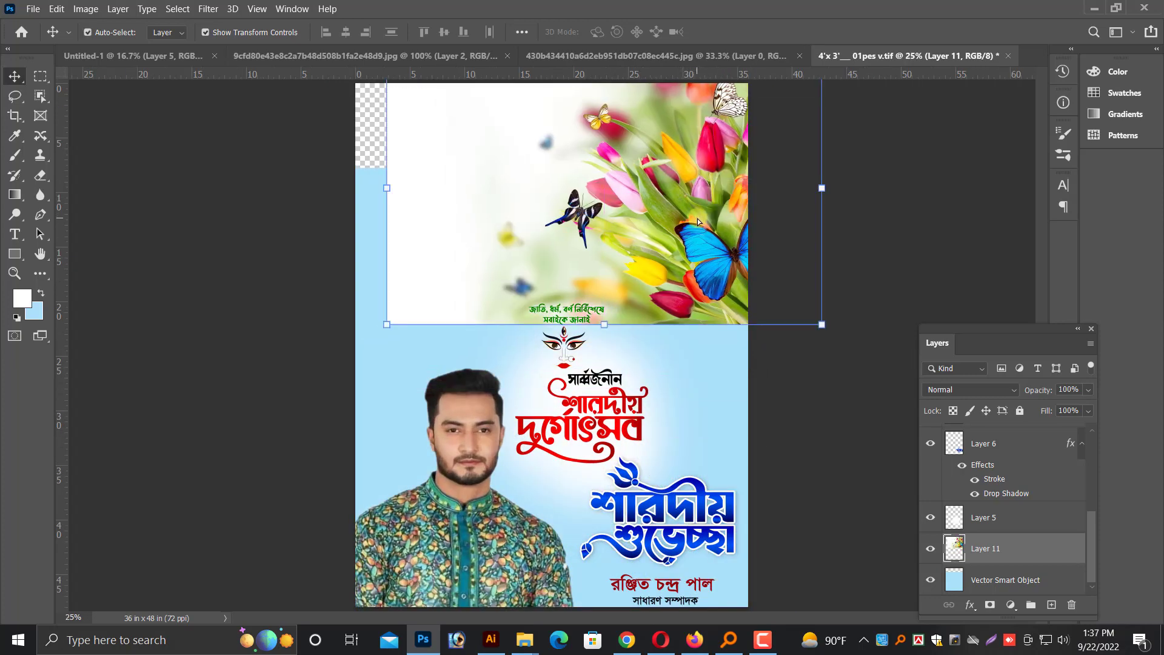
key(ctrl+plus)
scroll(576, 305, up, 1)
Open the Durga face image 9cfd80e43e8c2a7b48d508b1fa2e48d9 from the pic folder inside puja
key(ctrl+o)
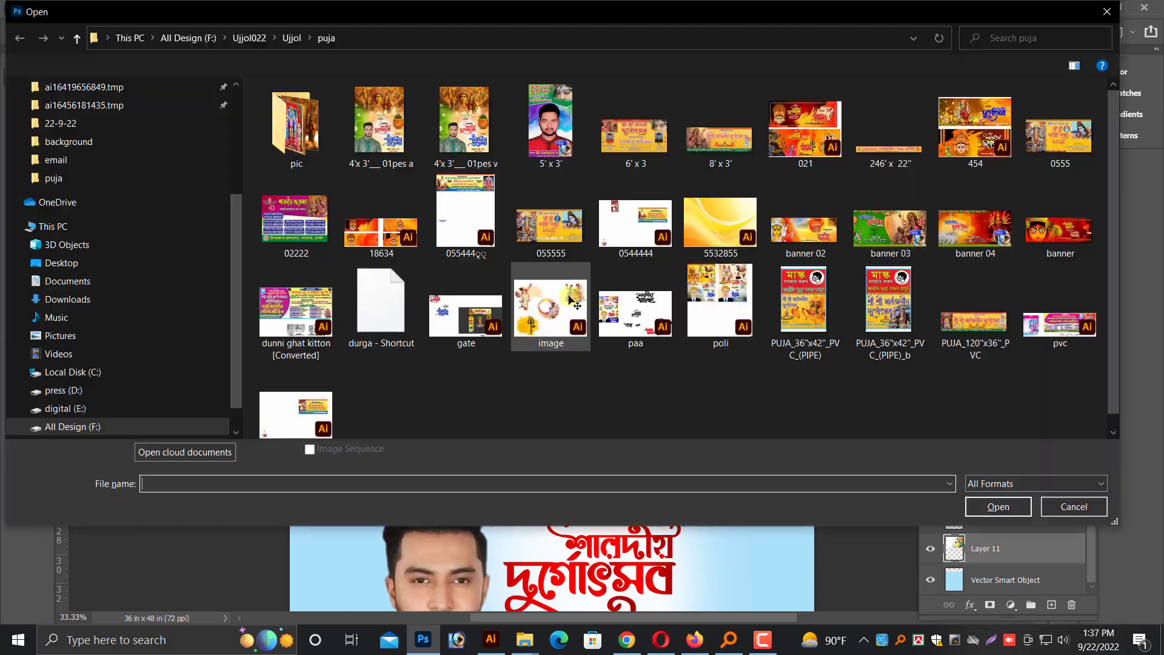
double_click(295, 127)
double_click(890, 121)
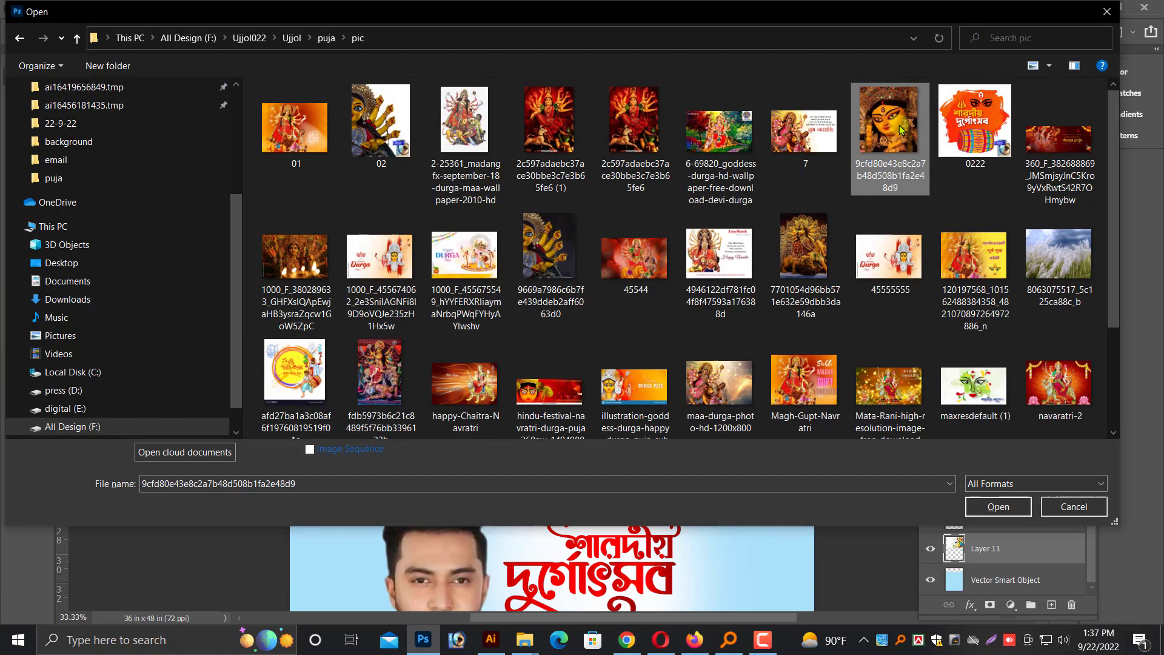
Shrink the colourful watercolour layer in the Durga face document to about 11 inches wide
key(ctrl+minus)
key(ctrl+minus)
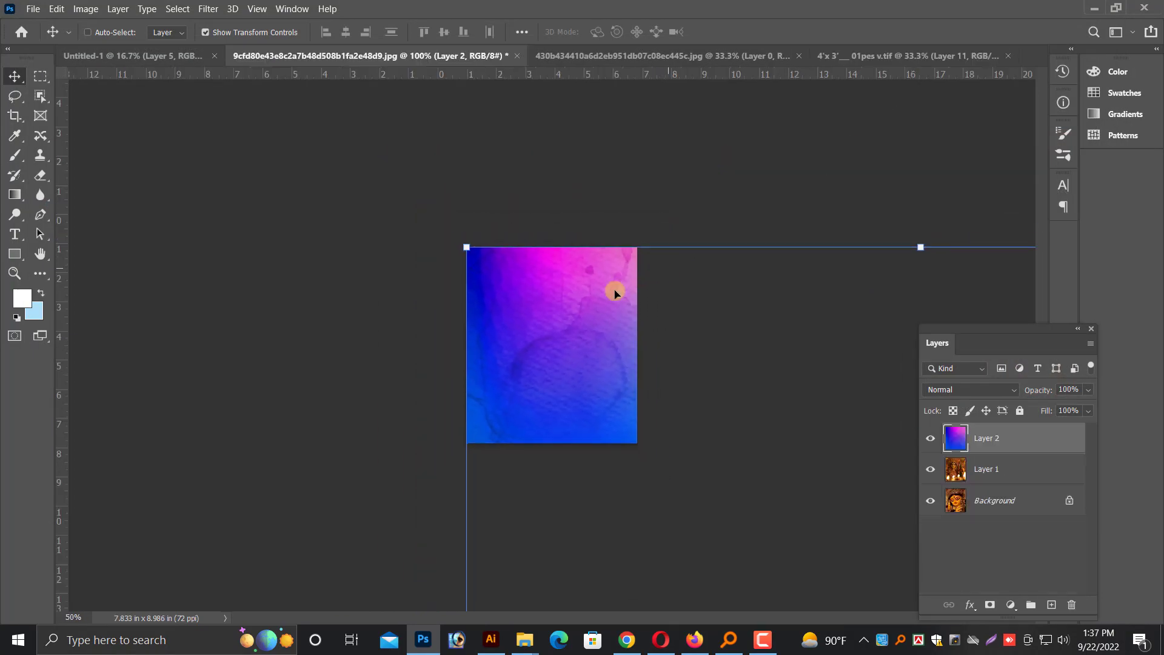
drag(589, 370, 431, 285)
key(ctrl+minus)
key(ctrl+minus)
key(ctrl+minus)
key(ctrl+minus)
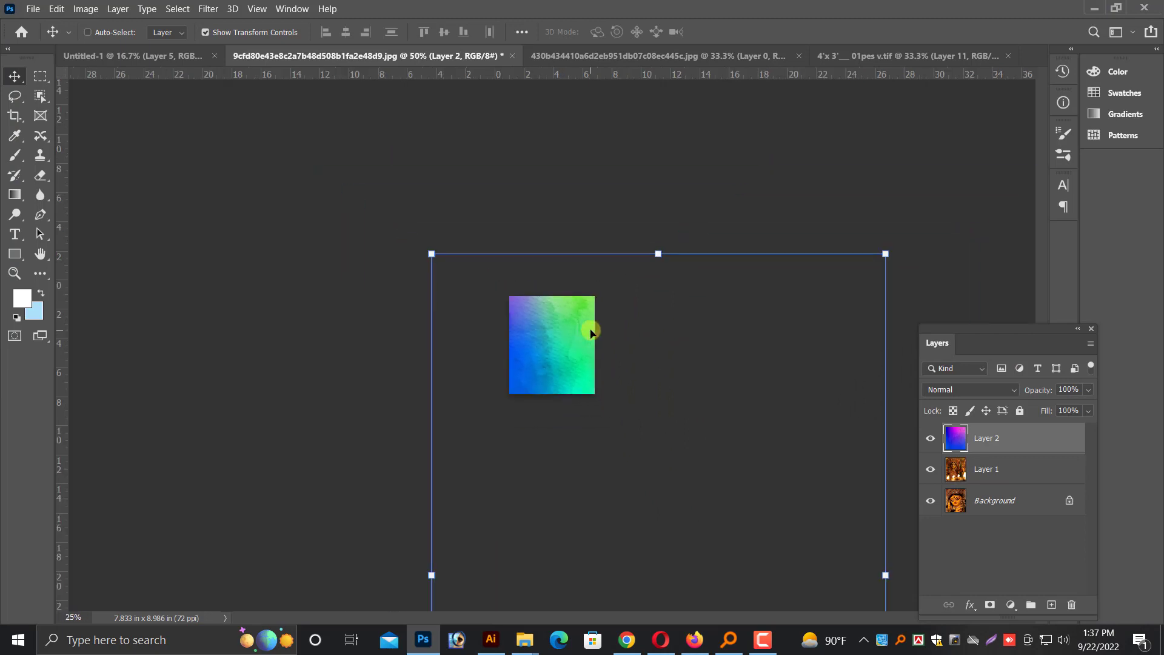
click(720, 460)
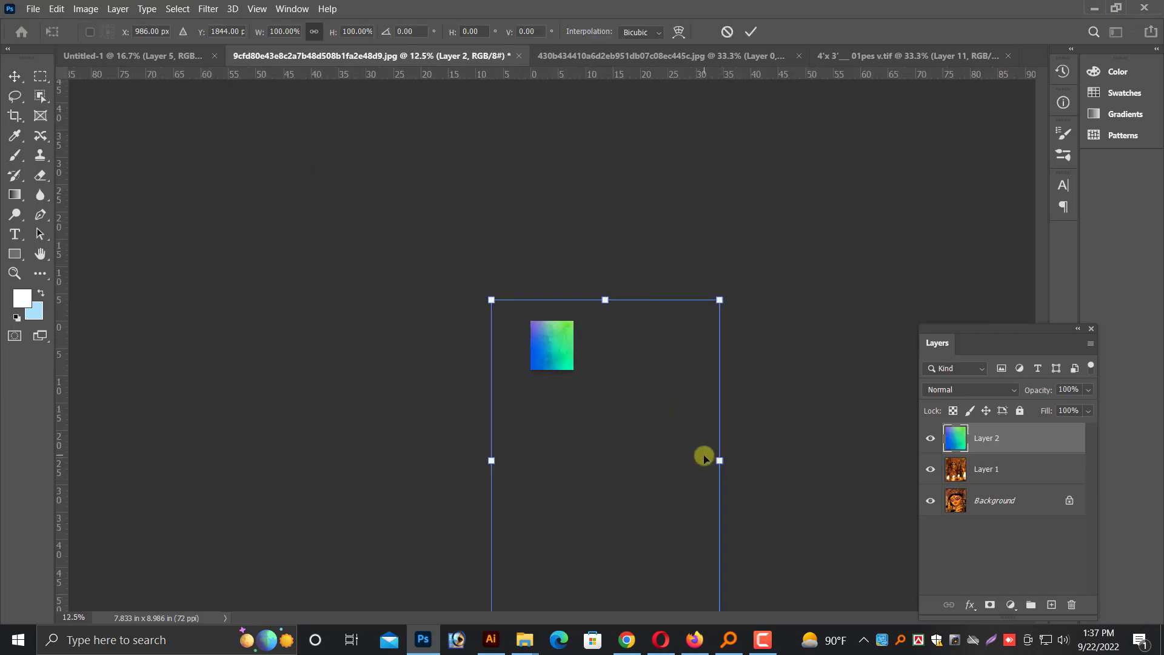
key(ctrl+minus)
drag(665, 527, 598, 338)
key(Return)
key(ctrl+plus)
key(ctrl+plus)
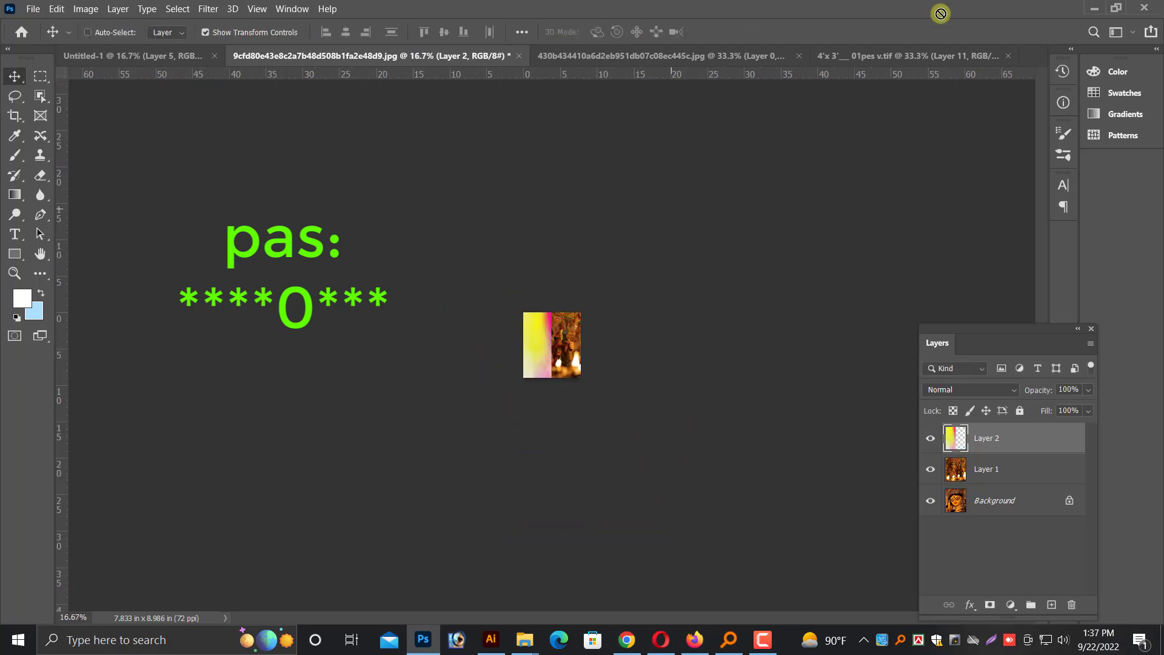
Bring the watercolour layer into the poster behind the title lettering and close the tulip source image without saving
drag(909, 59, 636, 341)
drag(655, 278, 619, 418)
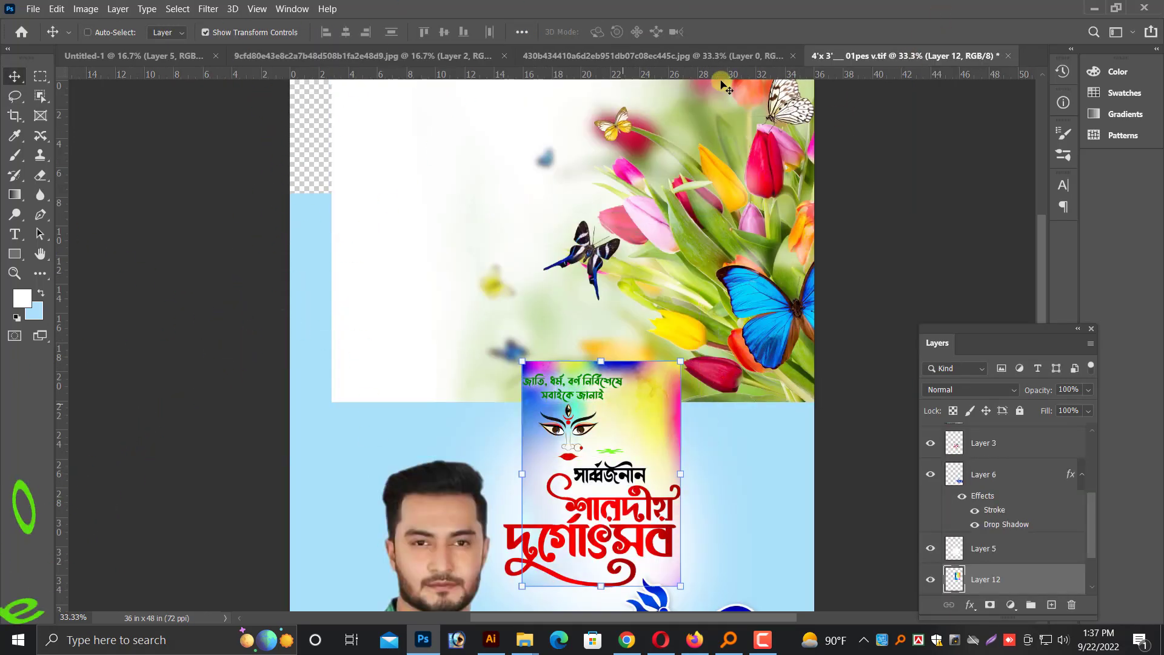
click(723, 57)
key(ctrl+w)
key(n)
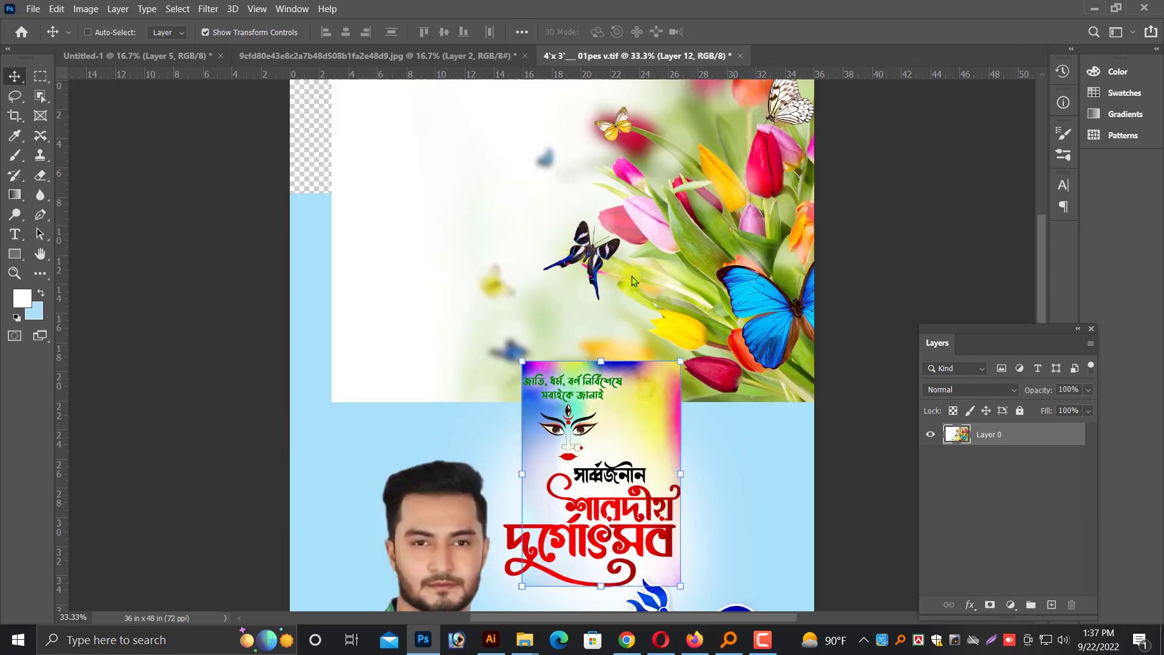
Try the candlelit Durga picture from the Durga face document over the poster's tulips, and undo the placement
click(423, 61)
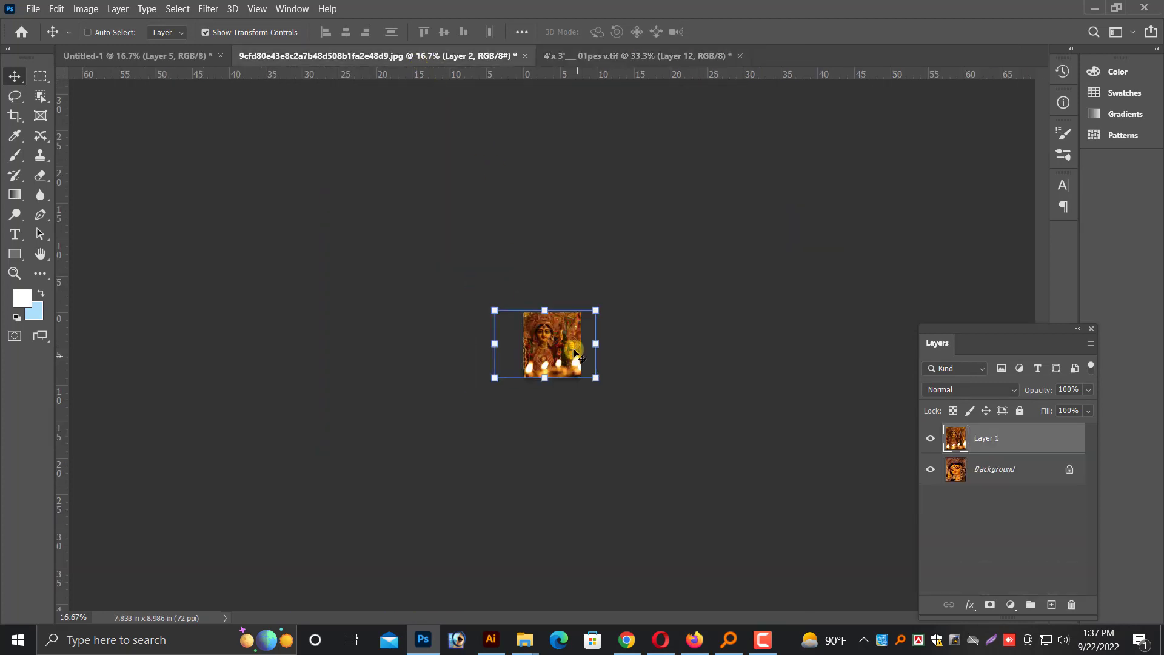
drag(612, 148, 602, 268)
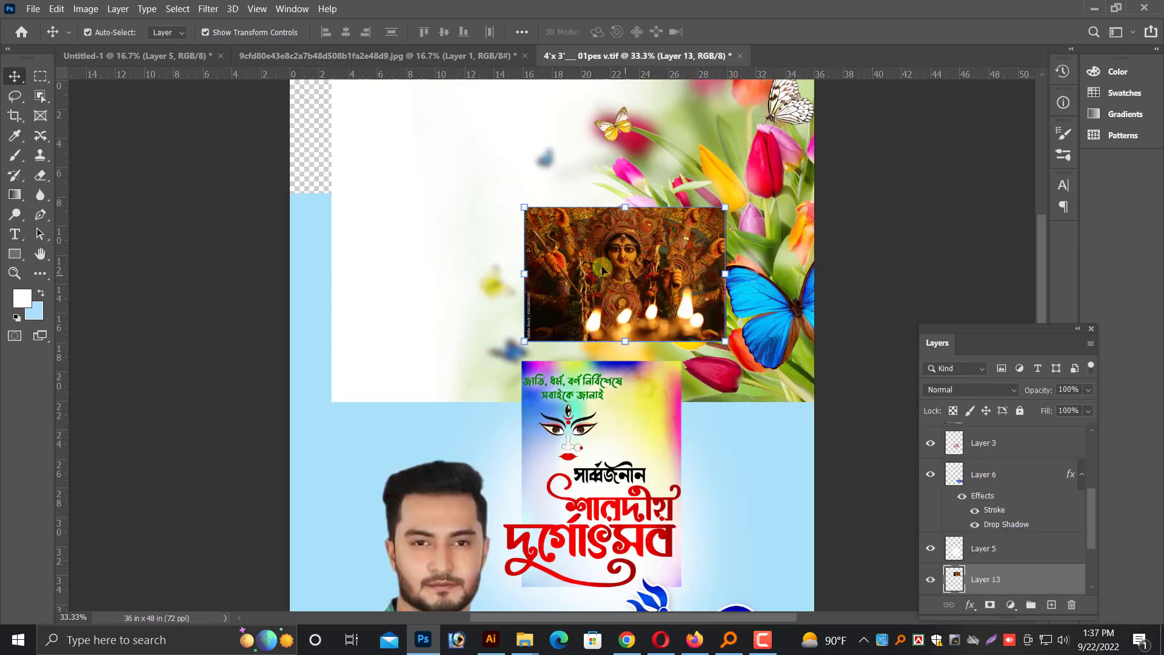
key(ctrl+minus)
key(ctrl+z)
Delete the candlelit Durga layer from the Durga face document and unlock its background layer
click(465, 55)
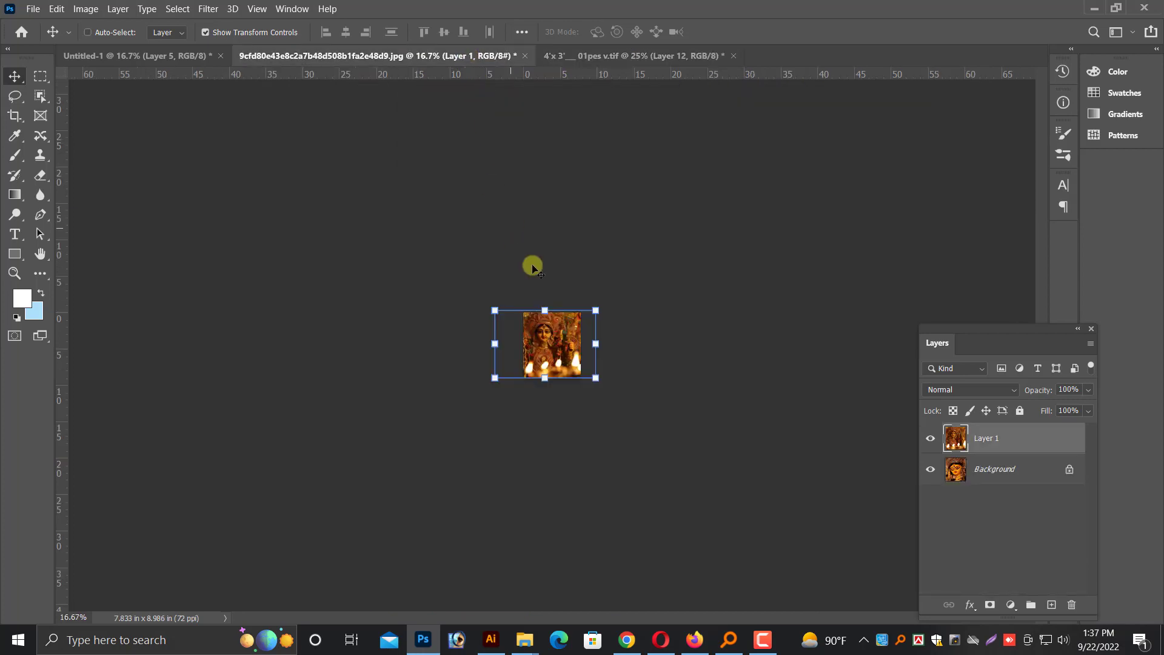
key(ctrl+plus)
key(ctrl+plus)
key(Delete)
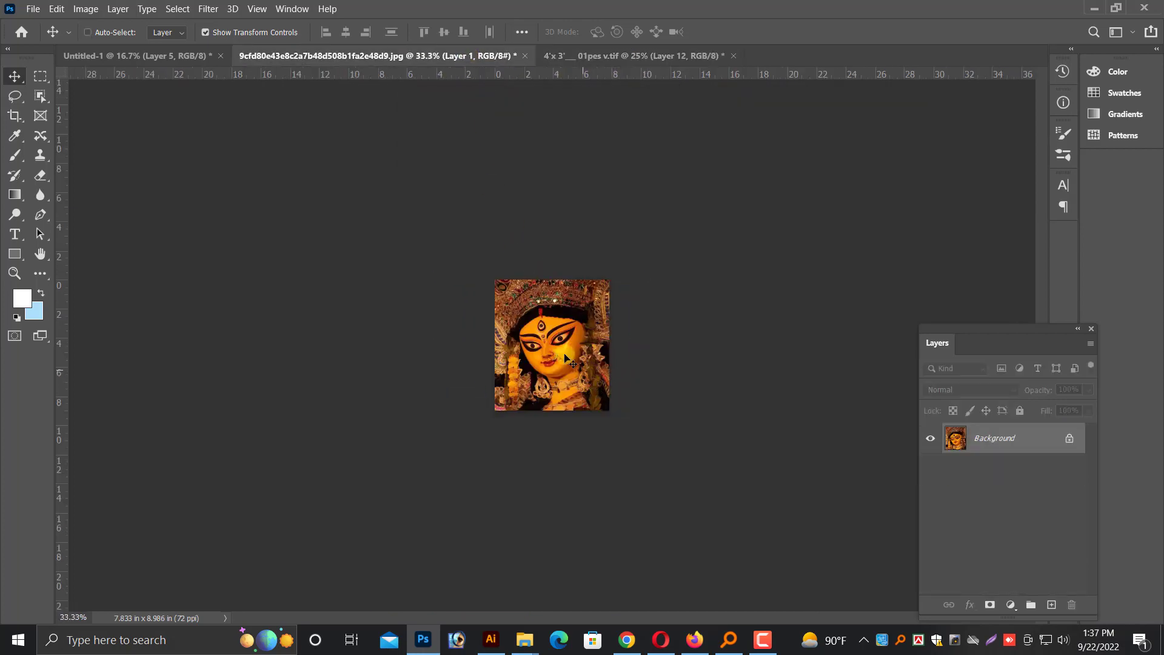
double_click(986, 445)
key(Return)
Resize the Durga face image to 15 inches wide with its proportions kept
key(ctrl+plus)
key(ctrl+alt+i)
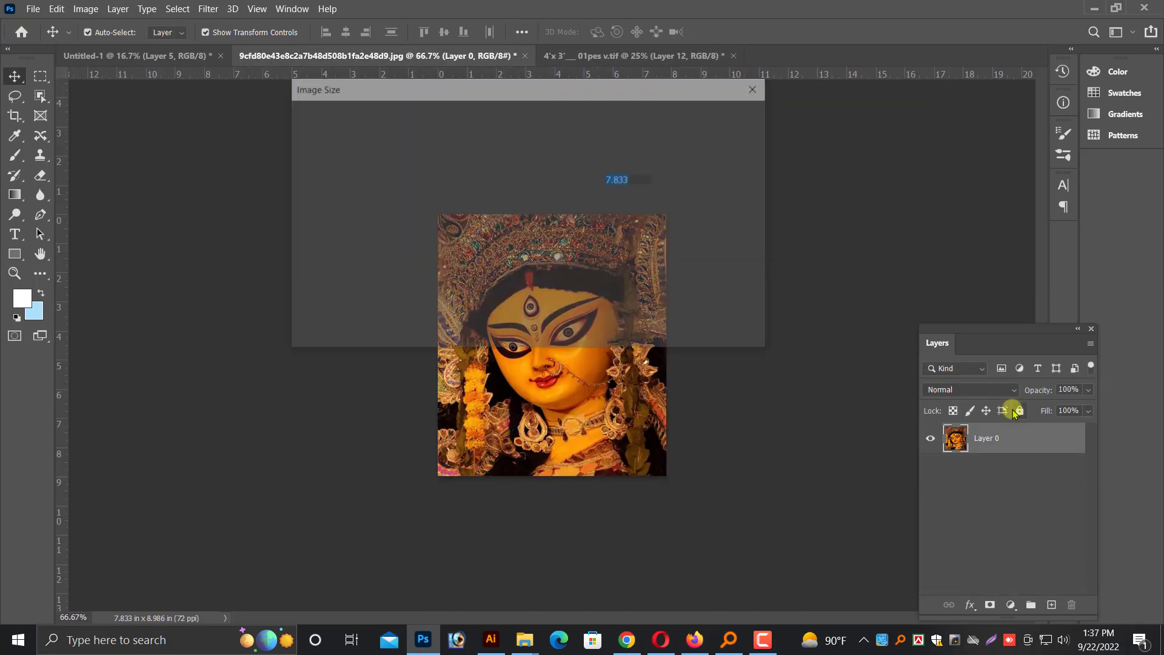
text(15)
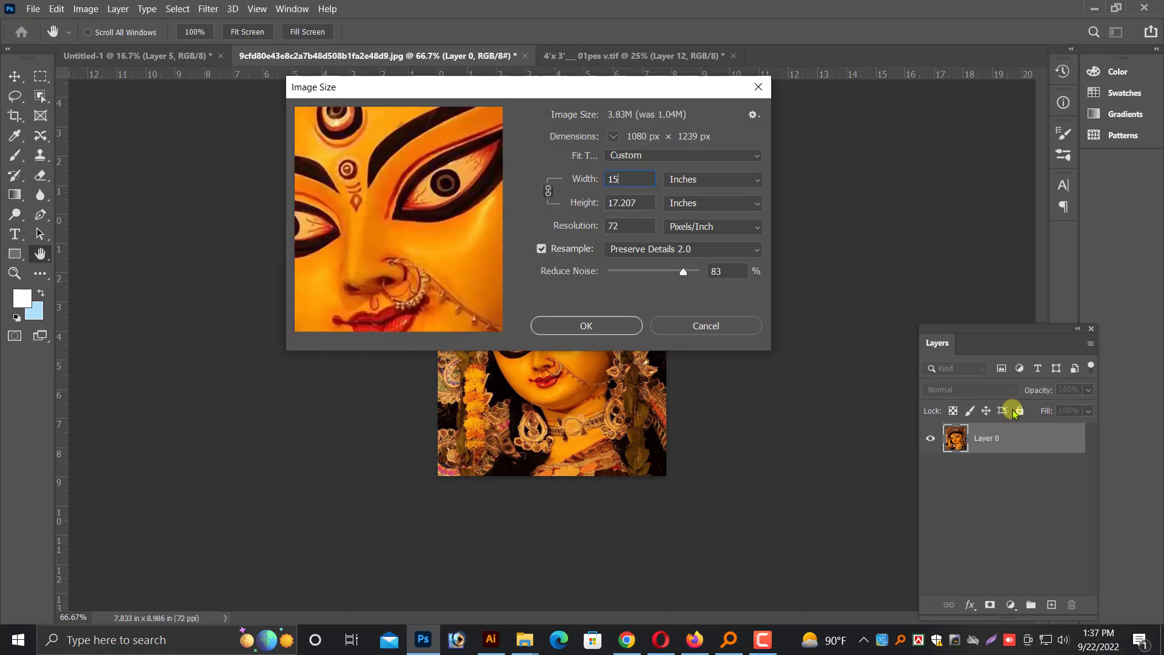
click(590, 332)
key(ctrl+minus)
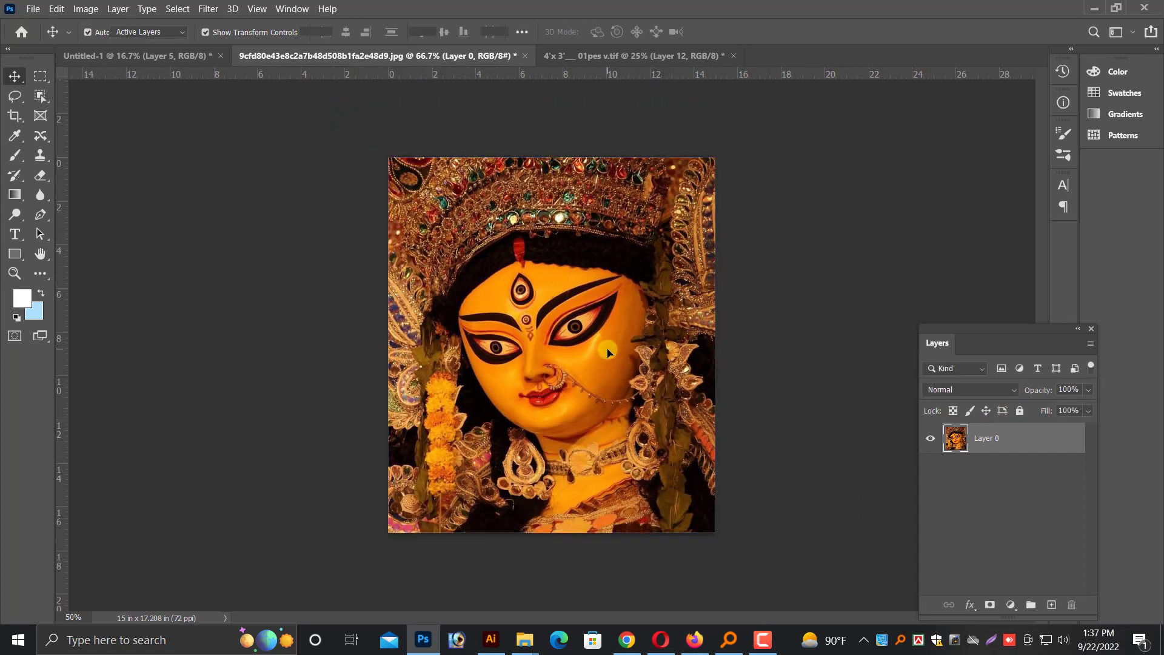
Copy the whole Durga face image, close its document, and paste the copy into the poster
key(w)
key(x)
key(v)
key(ctrl+a)
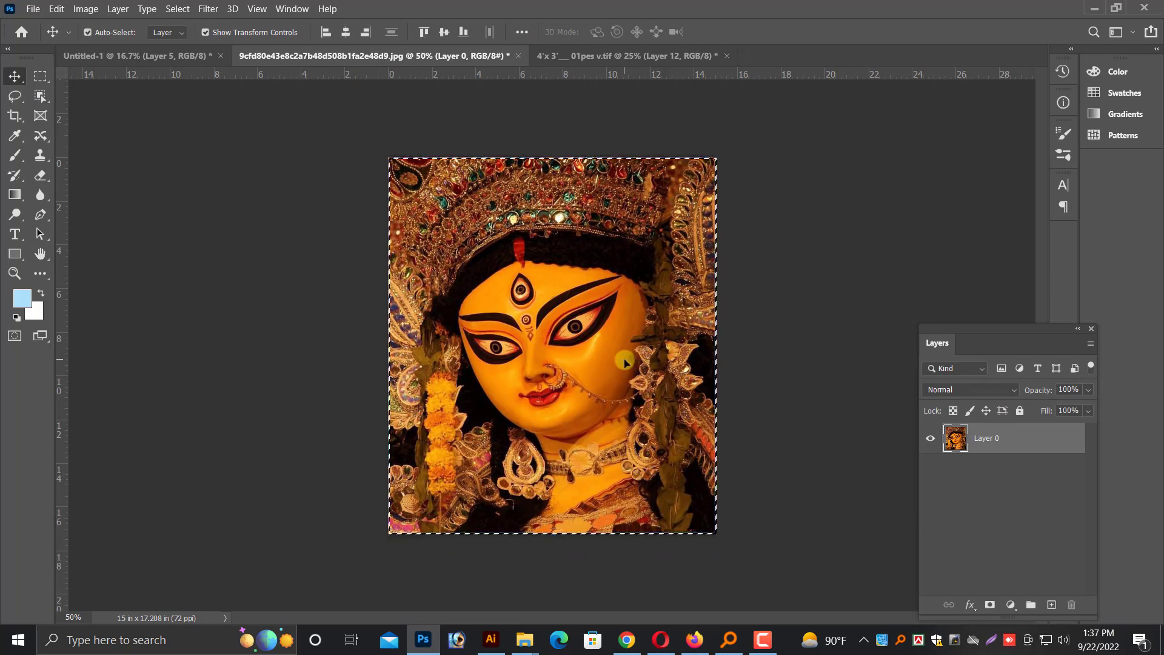
key(Delete)
key(ctrl+w)
click(605, 261)
key(ctrl+v)
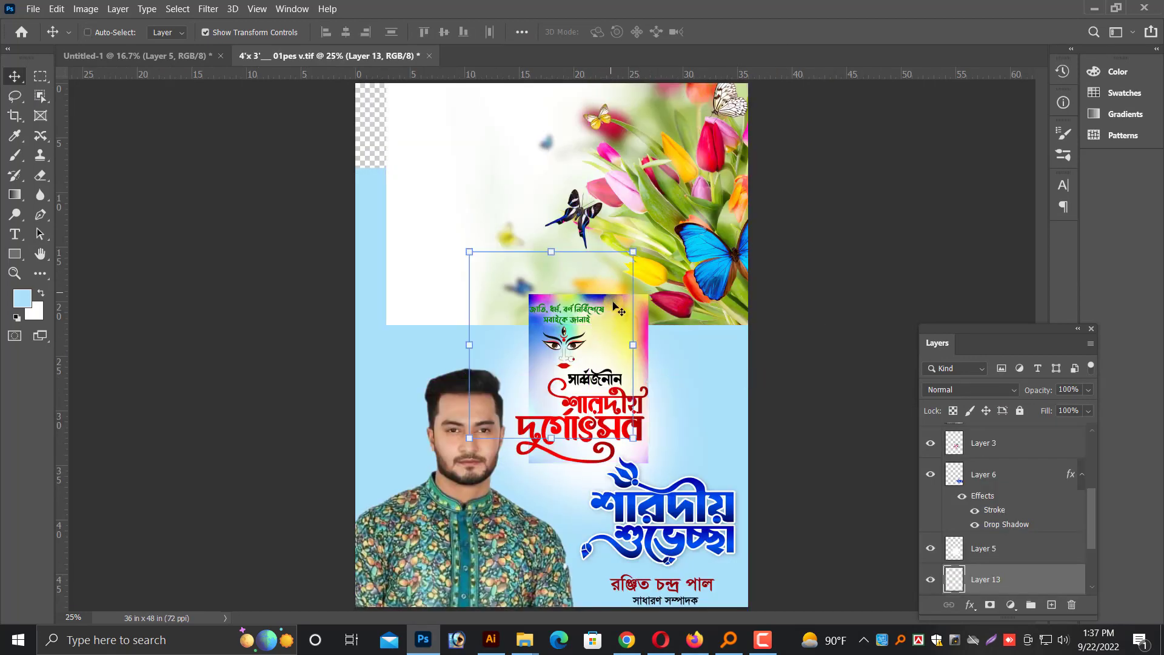
Enlarge the Durga face layer to about 24 inches wide and fit it into the poster's top-right corner
drag(485, 294, 457, 192)
key(ctrl+minus)
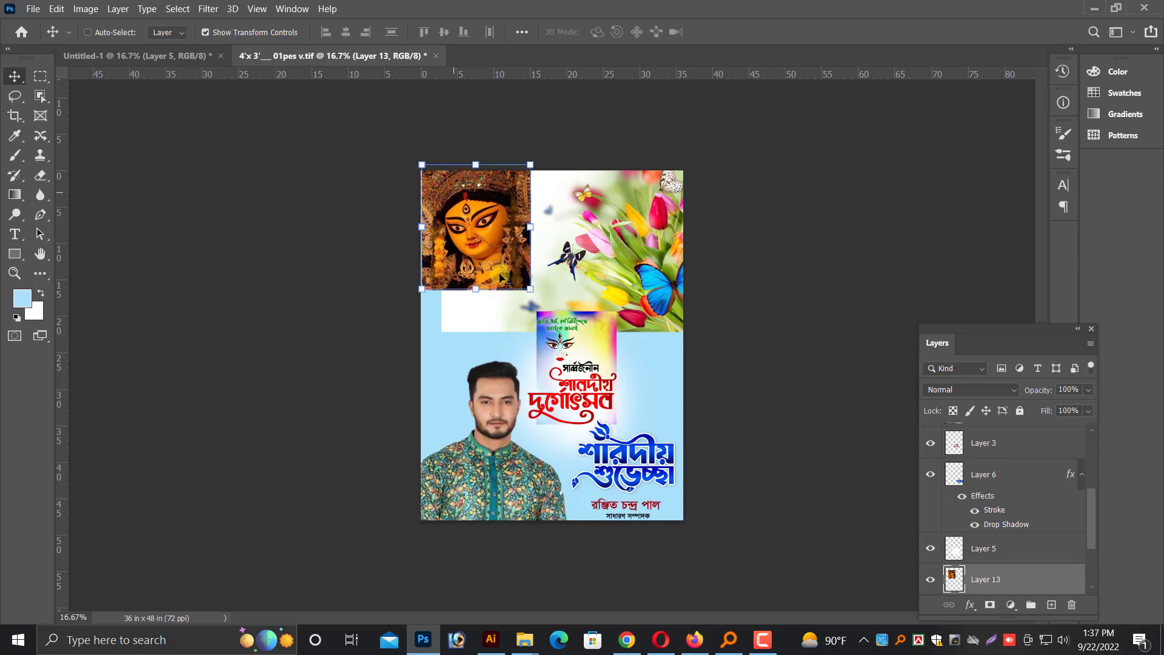
drag(531, 289, 593, 361)
key(Return)
key(ctrl+plus)
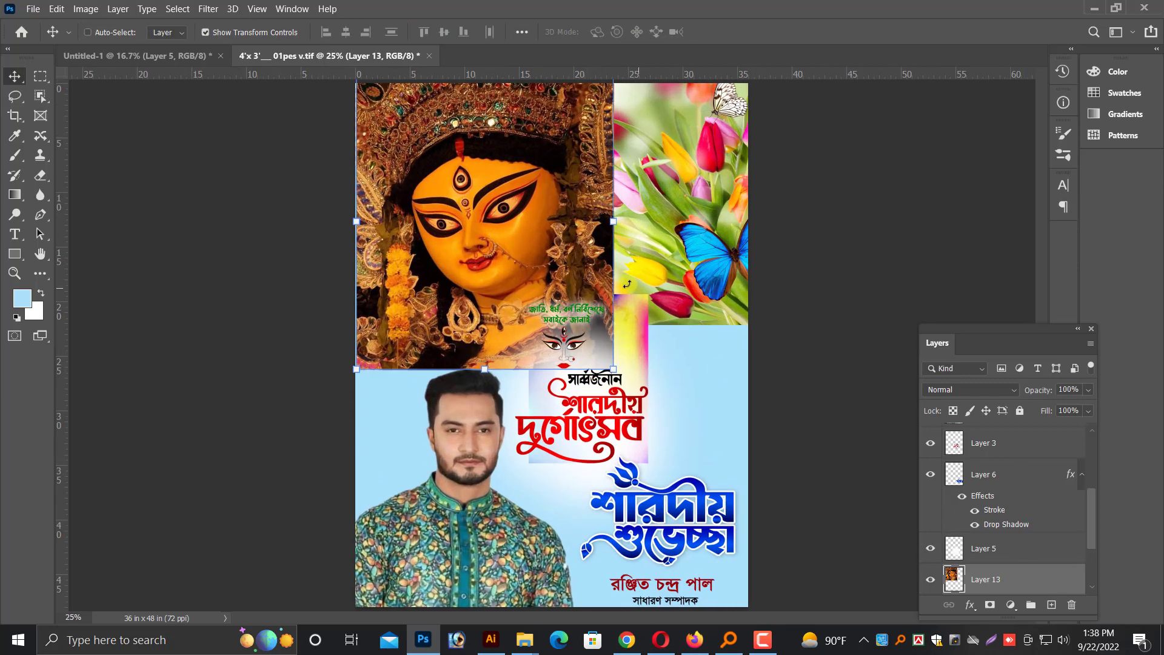
drag(561, 291, 704, 282)
key(ctrl+plus)
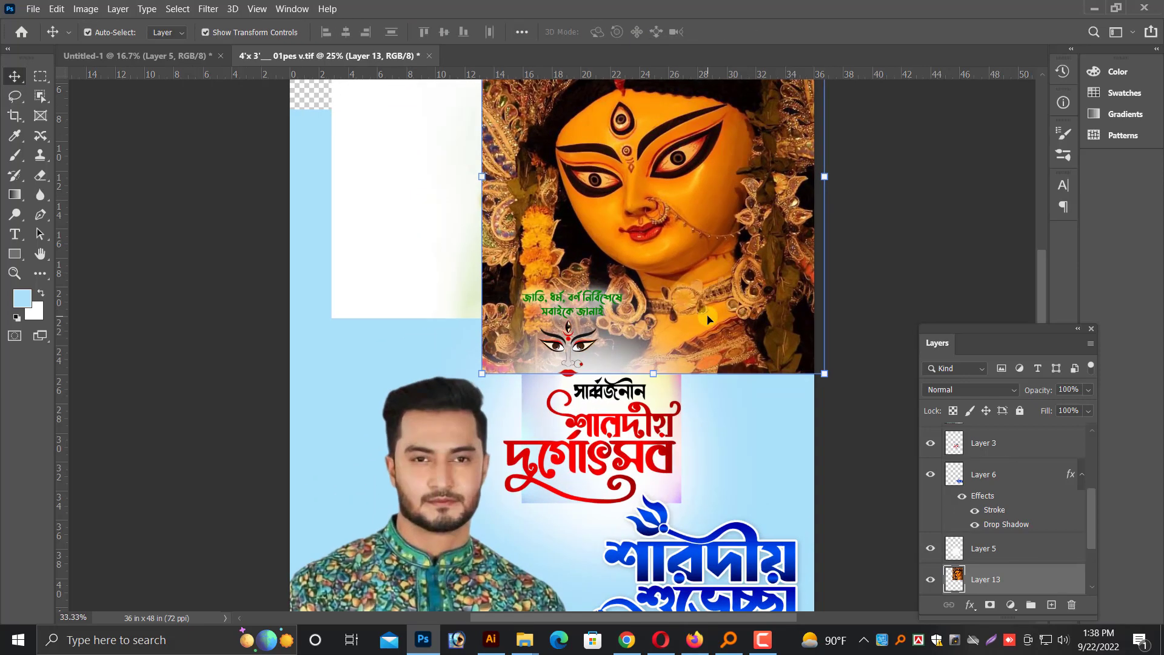
drag(717, 343, 706, 359)
Shift the tulip layer toward the poster's left side, flip it horizontally, and align it with the top edge
right_click(434, 359)
click(446, 367)
drag(431, 373, 229, 374)
right_click(539, 184)
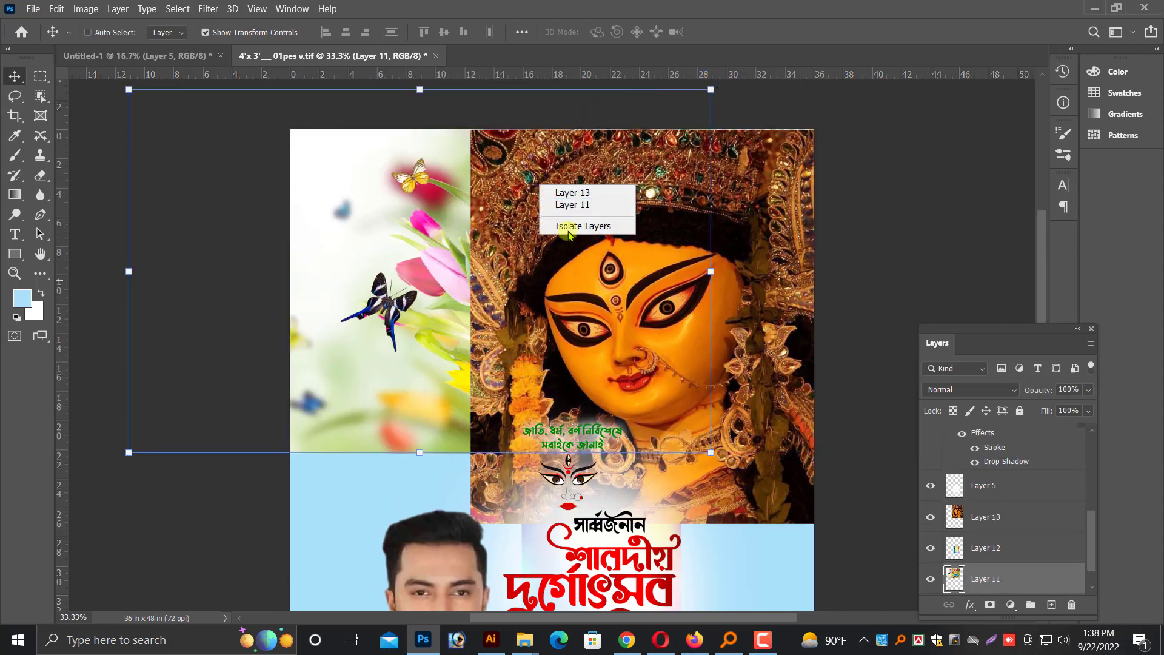
click(359, 220)
click(456, 449)
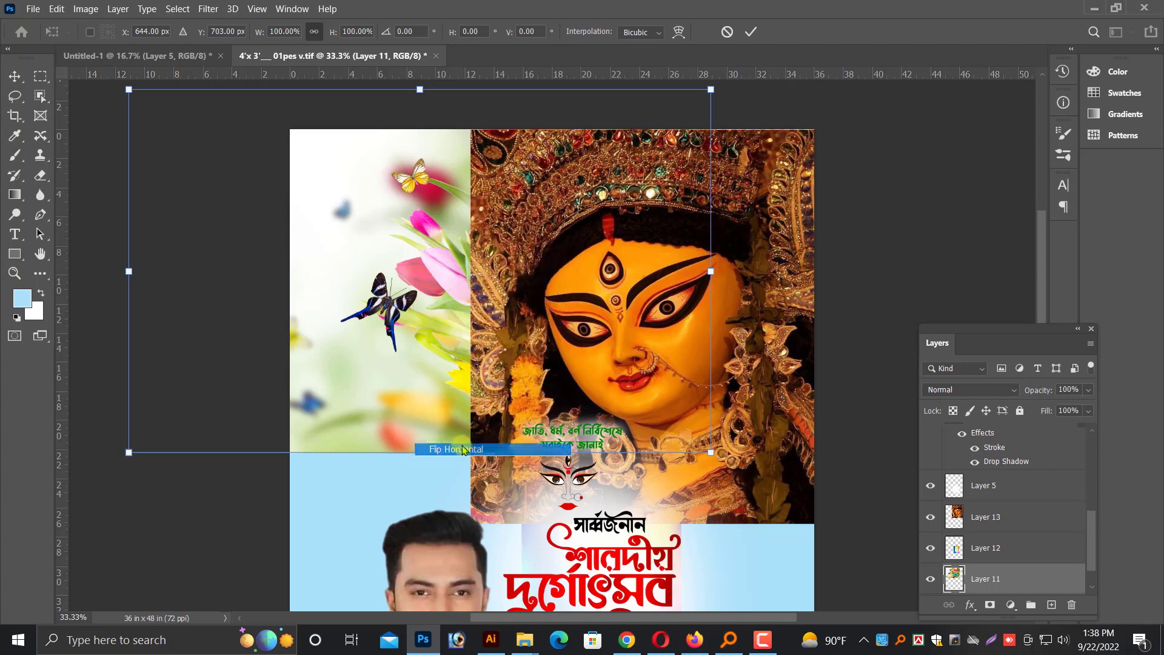
drag(426, 298, 459, 338)
key(Return)
Fade out the left and lower edges of the Durga face layer with a soft 1200 px eraser
right_click(574, 331)
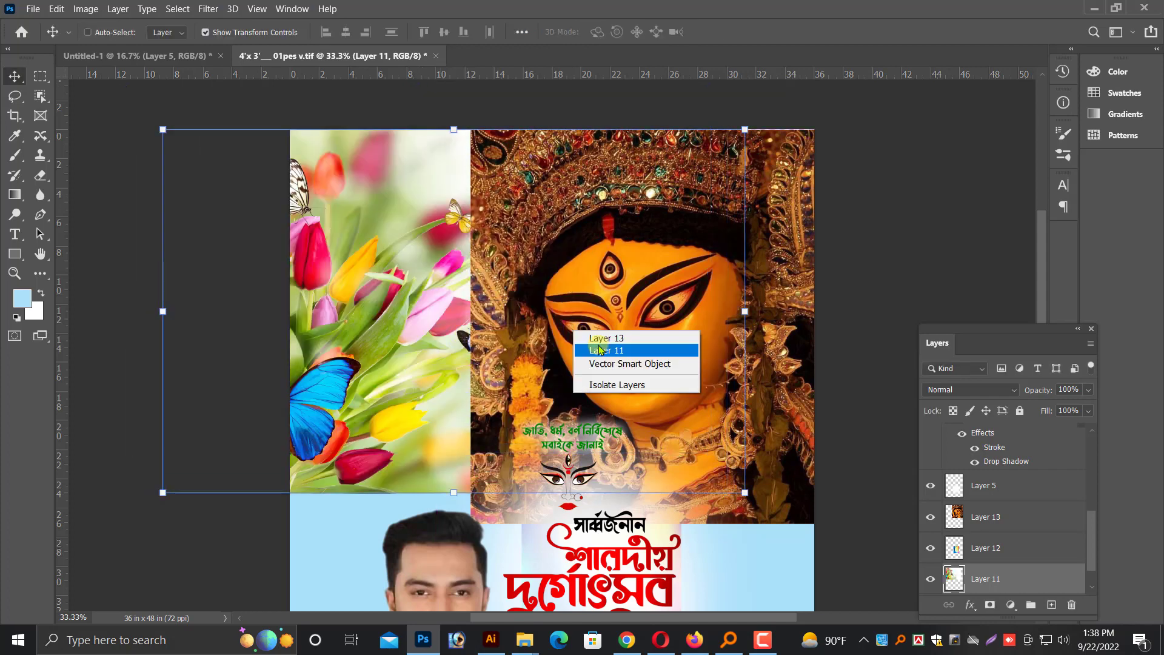
click(597, 348)
scroll(598, 348, down, 1)
right_click(649, 314)
click(662, 324)
scroll(667, 349, down, 2)
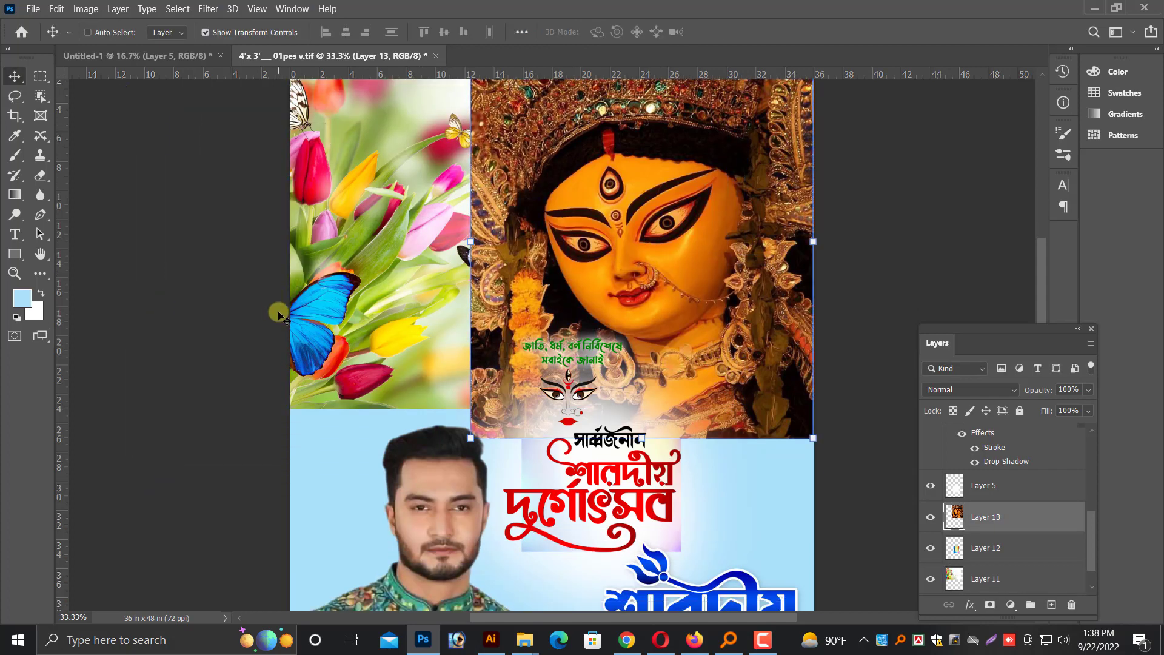
click(40, 175)
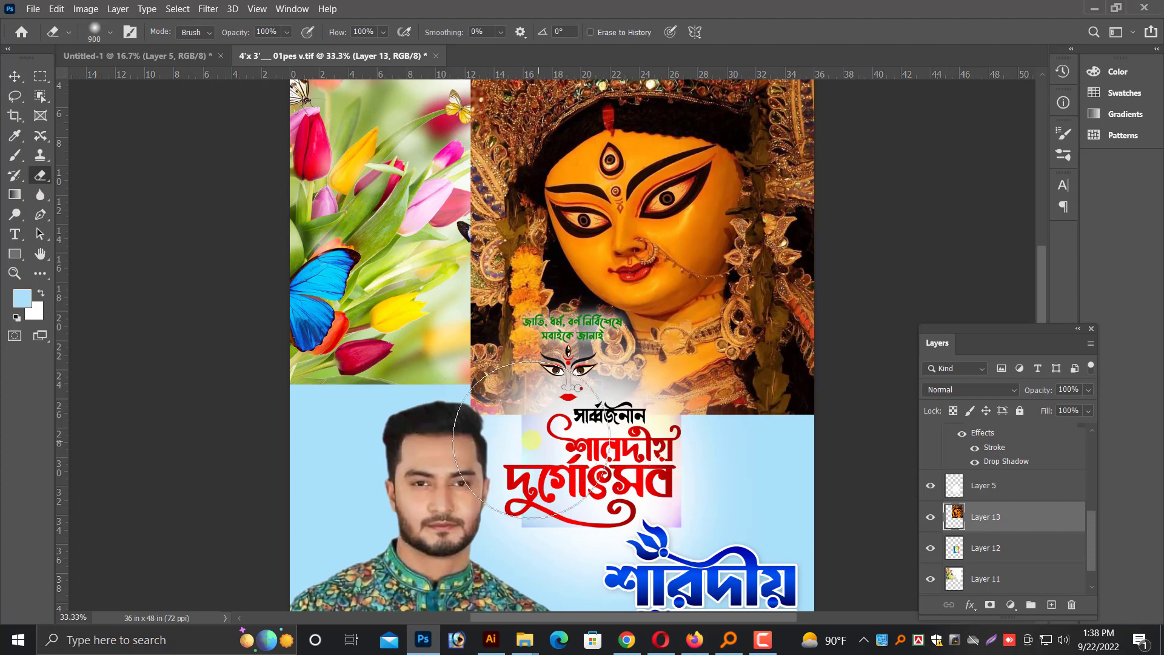
key(bracketright)
key(bracketright)
key(bracketright)
mouse_move(433, 449)
mouse_down()
mouse_move(788, 465)
mouse_move(602, 478)
mouse_move(389, 417)
mouse_up()
scroll(358, 206, up, 1)
drag(403, 258, 391, 379)
scroll(390, 339, up, 1)
mouse_move(392, 224)
mouse_down()
mouse_move(396, 177)
mouse_move(379, 397)
mouse_up()
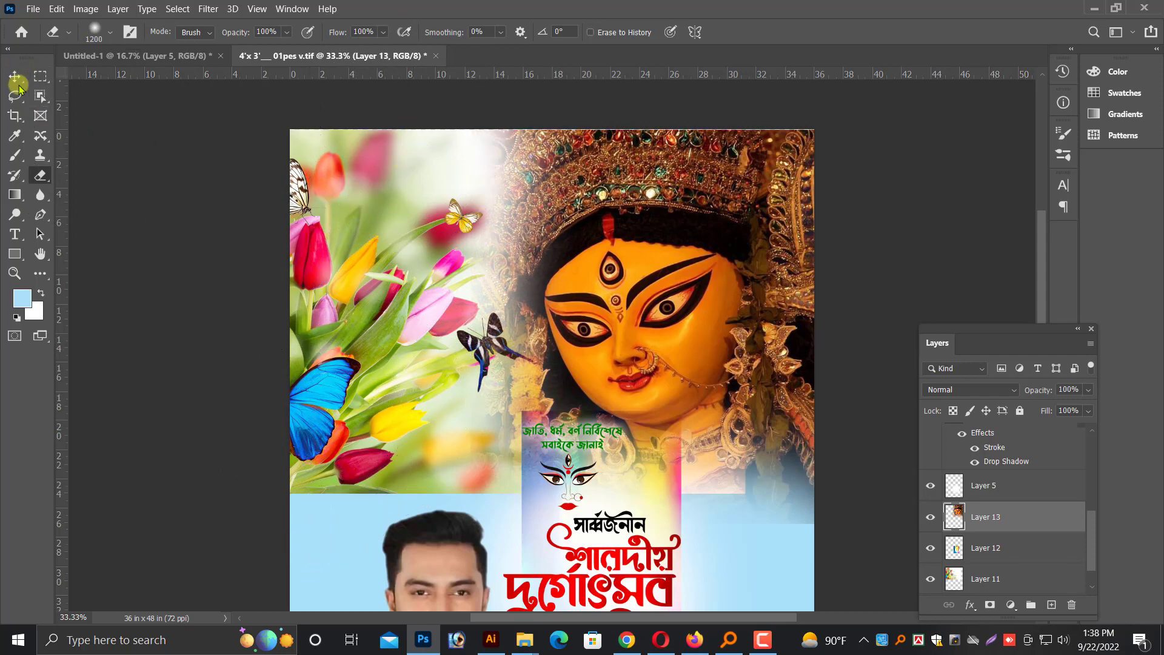
Scale the tulip layer down slightly, keeping its upper edge on the poster's top
click(17, 82)
ctrl+click(738, 382)
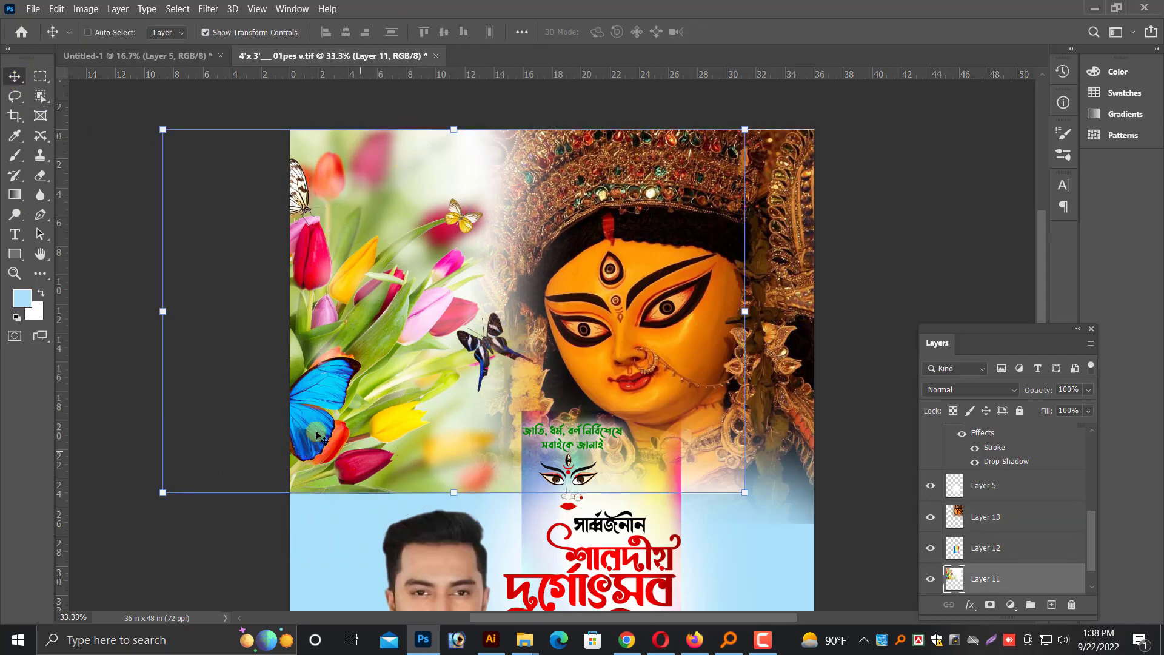
drag(747, 308, 496, 336)
key(Return)
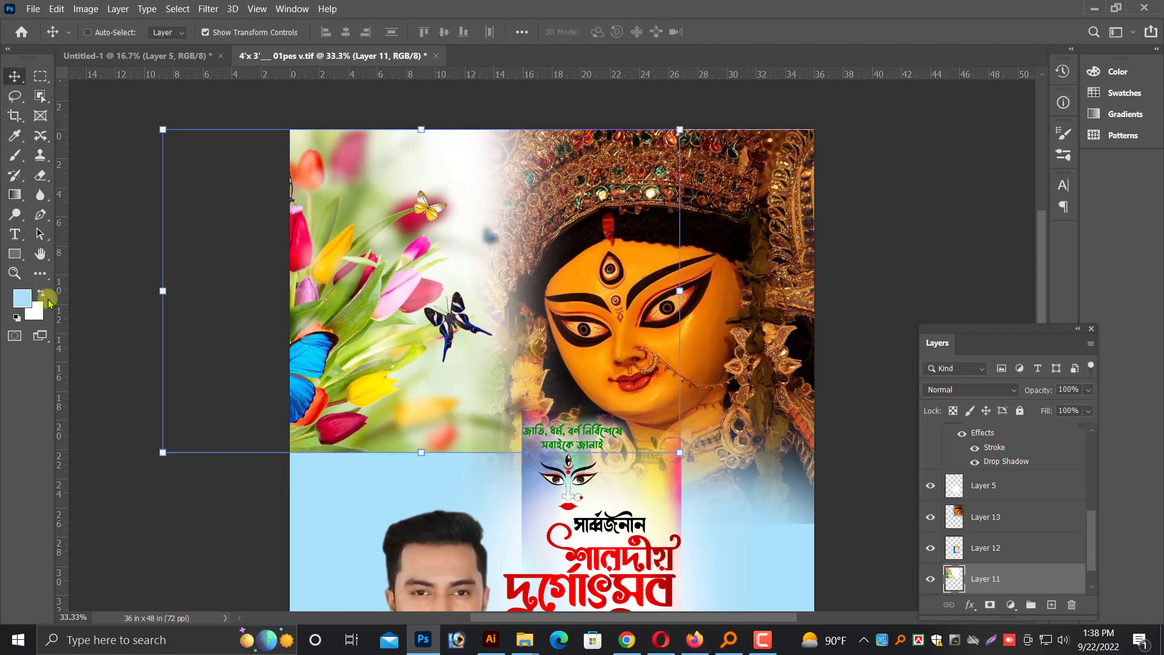
Erase the tulip layer's lower edge with the soft 1200 px eraser so it blends into the blue background
click(40, 177)
mouse_move(289, 478)
mouse_down()
mouse_move(425, 512)
mouse_move(652, 526)
mouse_move(612, 472)
mouse_up()
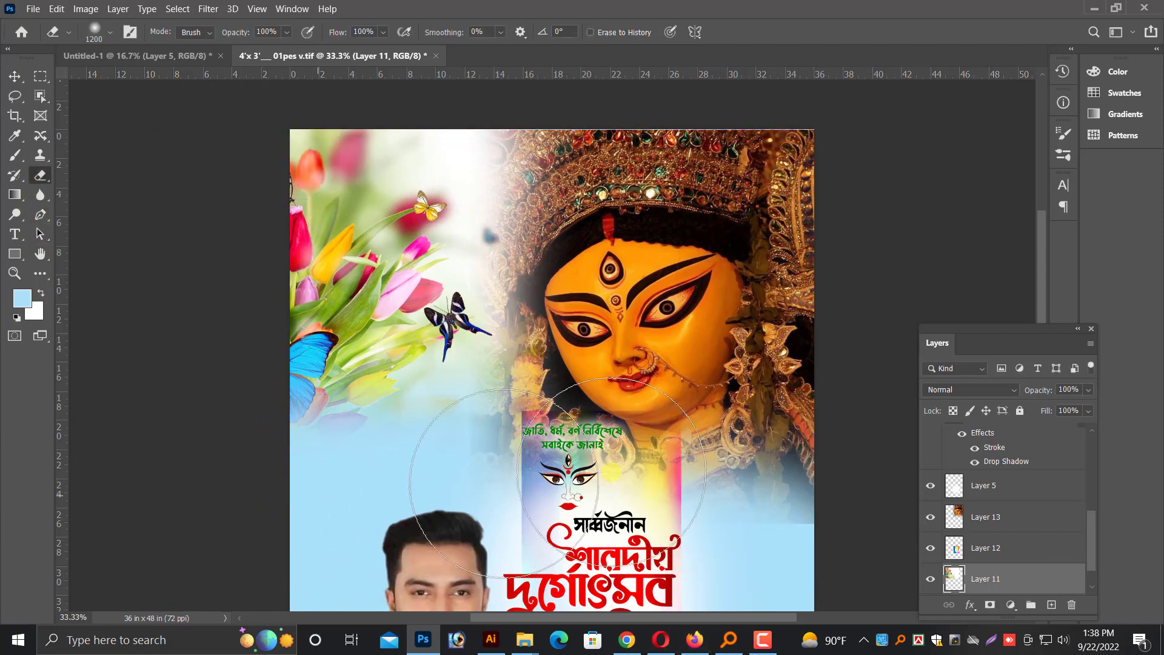
scroll(611, 473, down, 1)
key(v)
scroll(573, 249, down, 1)
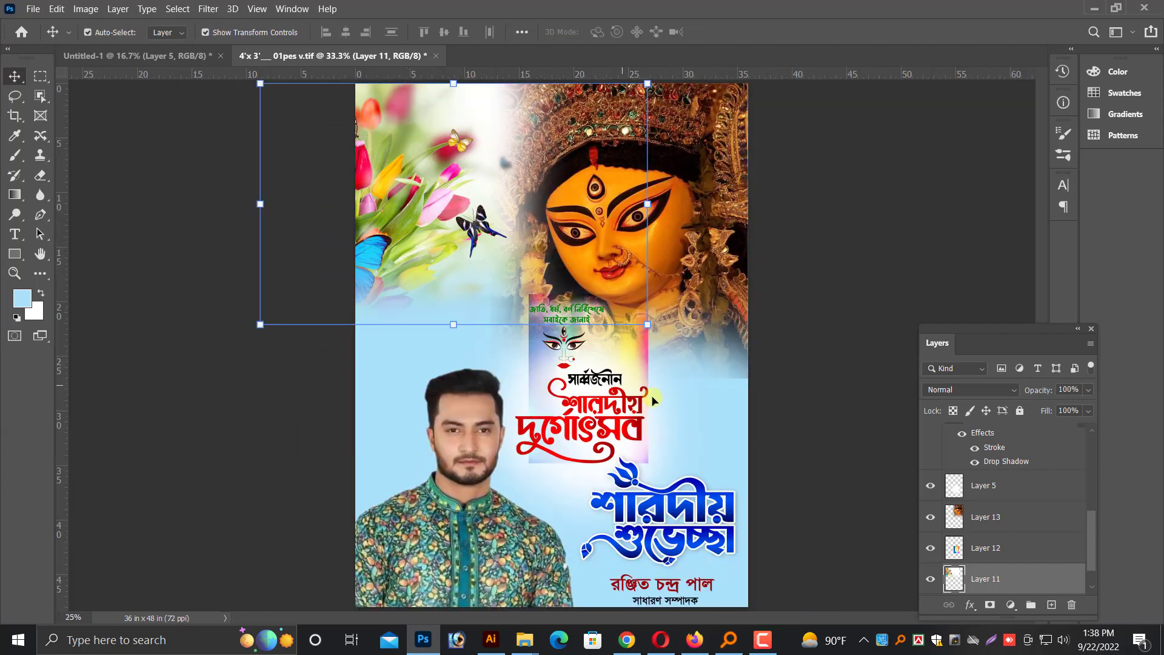
Delete the white glow layer behind the title lettering
right_click(655, 371)
click(674, 380)
key(ctrl)
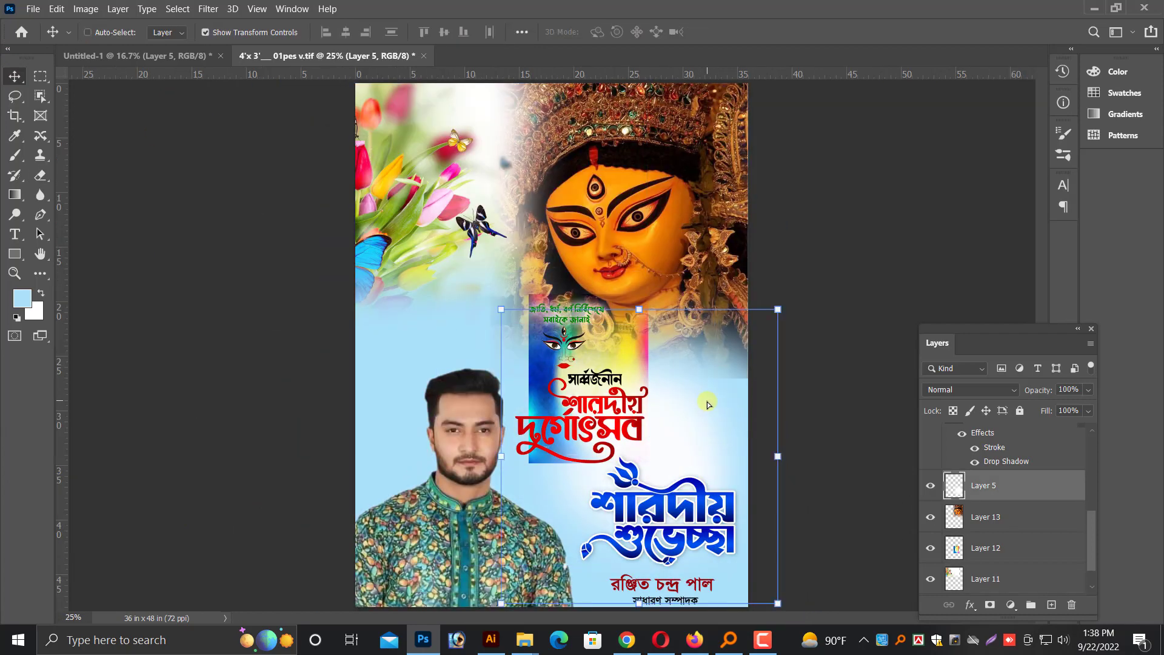
Enlarge the watercolour layer to the poster's full width down to the bottom edge and stack it beneath the tulip layer
ctrl+click(633, 370)
drag(646, 431, 767, 546)
key(ctrl+bracketleft)
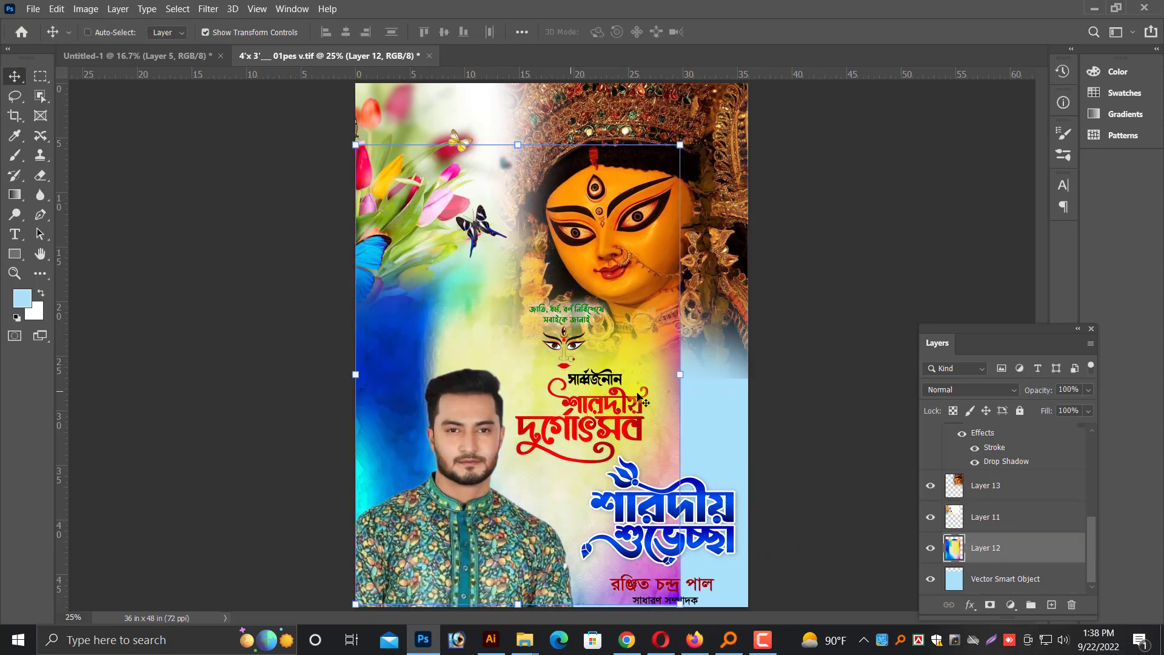
drag(676, 378, 748, 375)
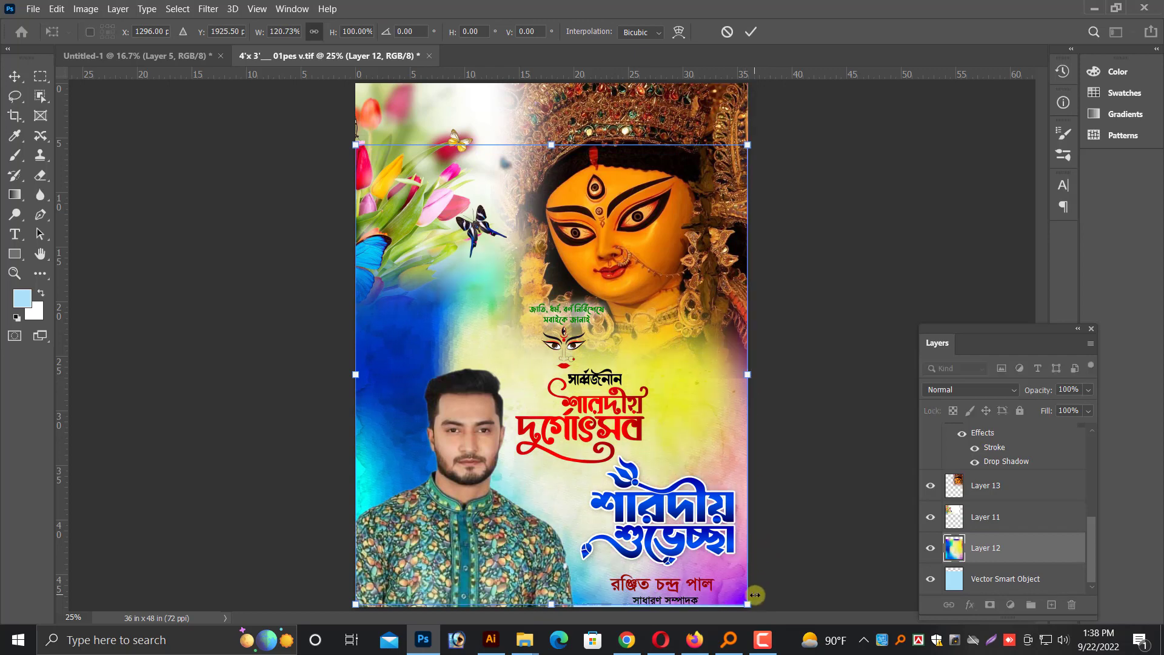
drag(748, 604, 751, 606)
key(Return)
Scale the tulip layer down to about 88% from its lower-left corner, and select the Durga face layer
key(ctrl+equal)
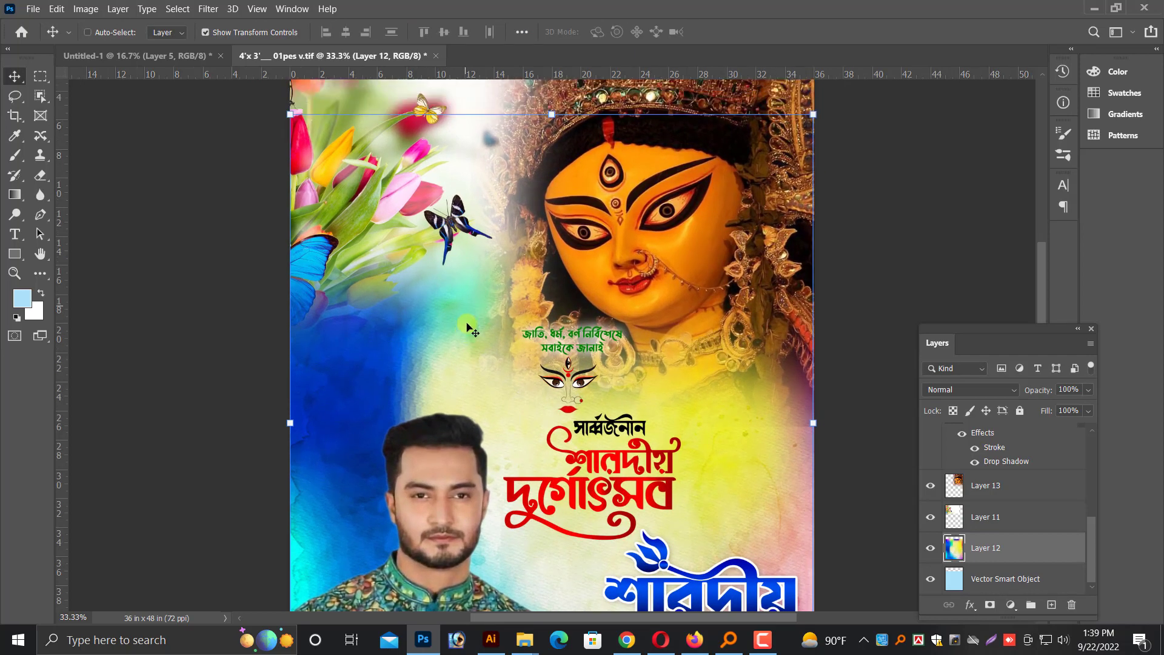
scroll(391, 304, up, 3)
ctrl+click(391, 303)
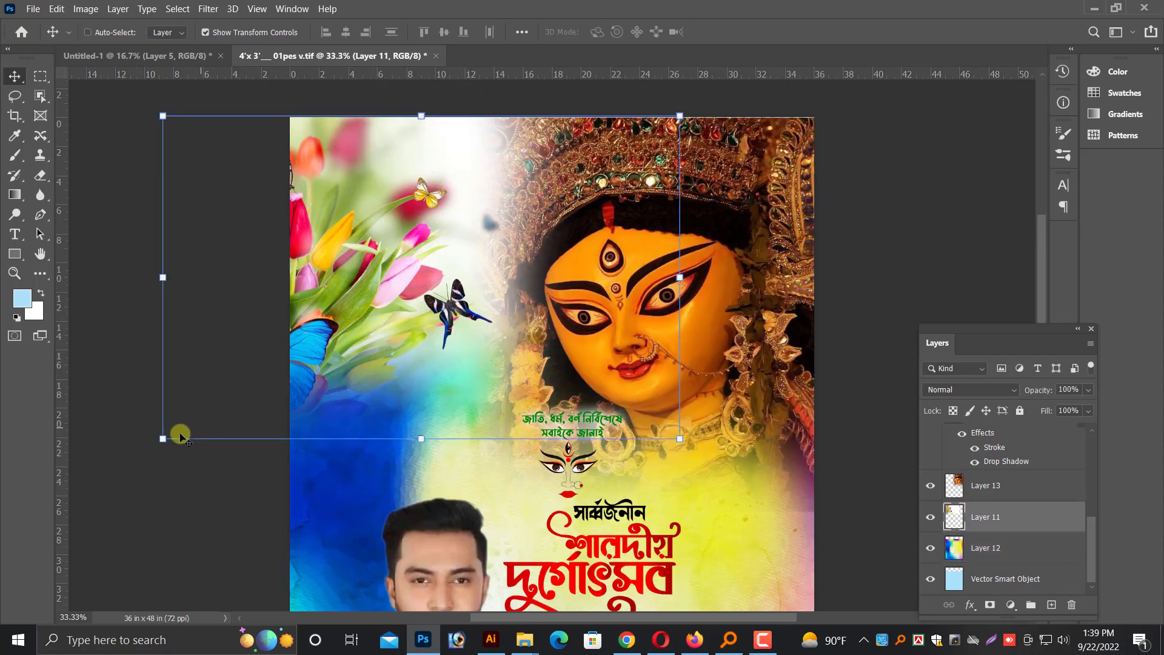
drag(183, 432, 218, 416)
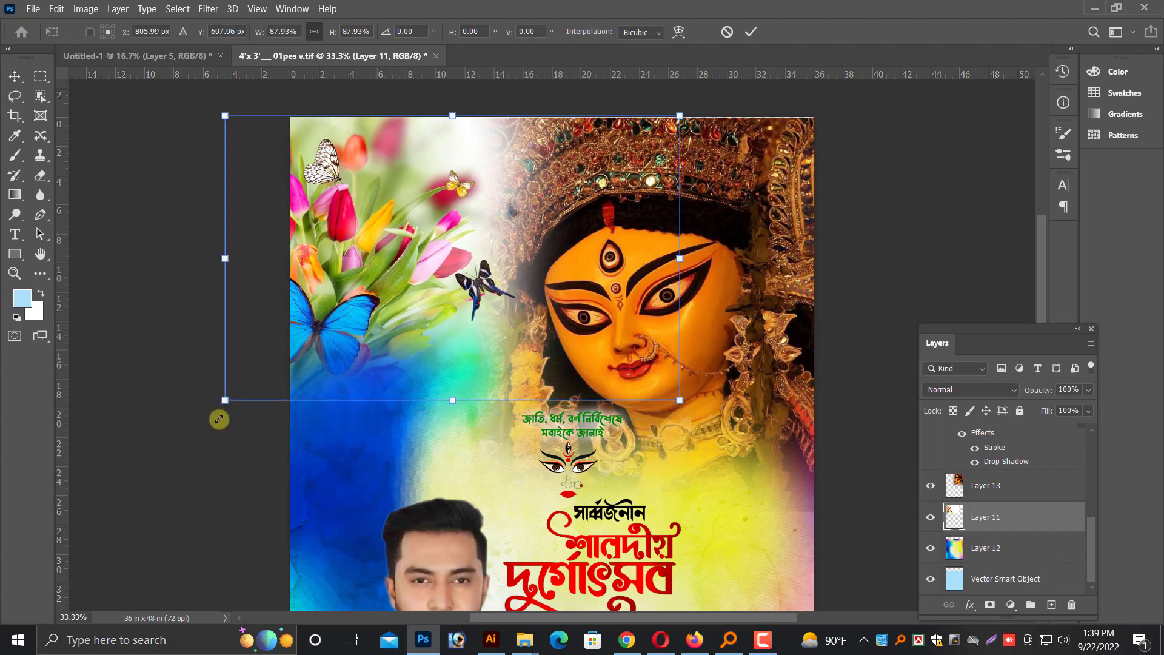
key(ctrl+minus)
ctrl+click(732, 206)
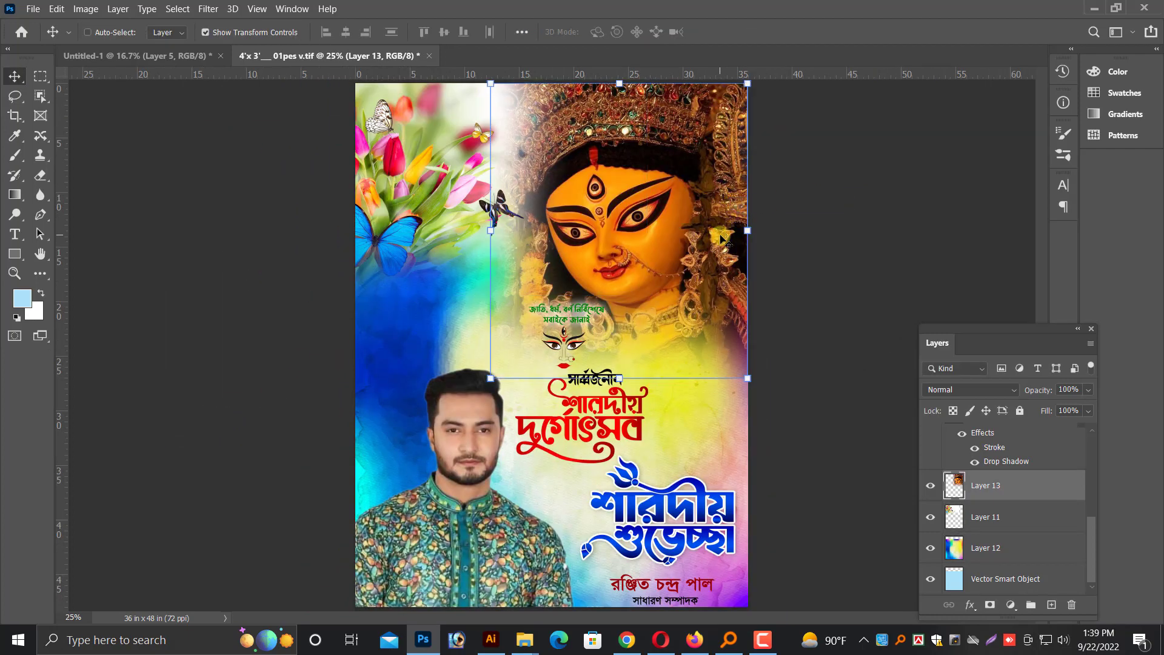
Move the green two-line slogan onto the blue area above the man's photo and enlarge it to about 181%
key(ctrl+plus)
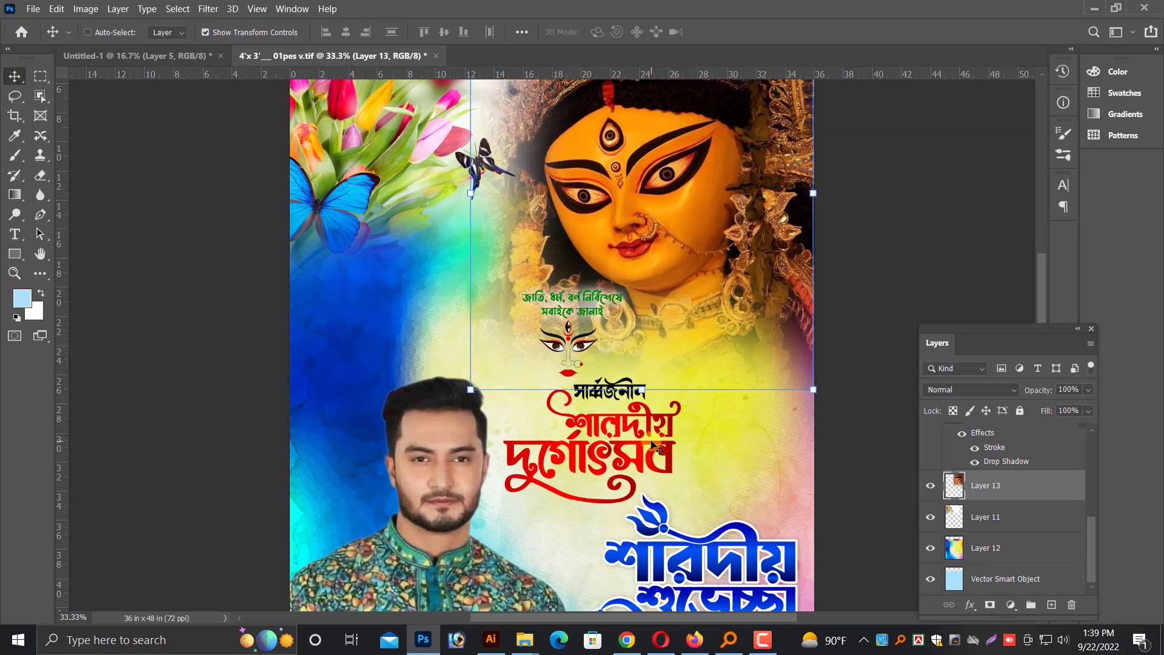
key(ctrl+plus)
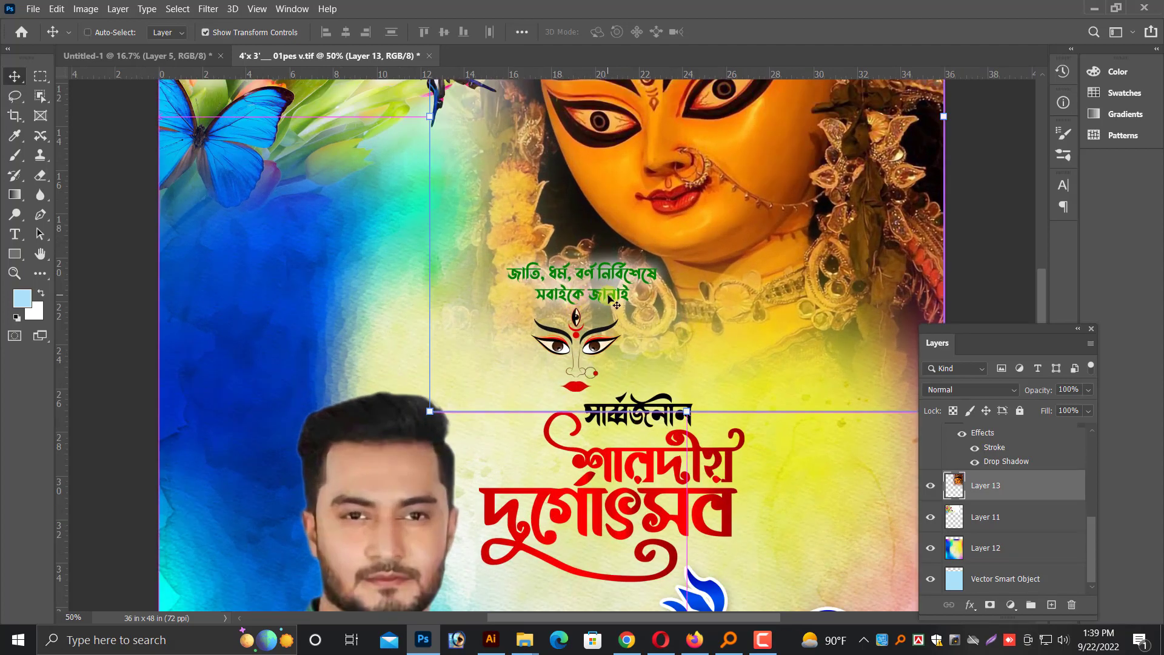
right_click(609, 269)
click(621, 276)
drag(622, 278, 312, 283)
key(ctrl+t)
drag(350, 320, 473, 356)
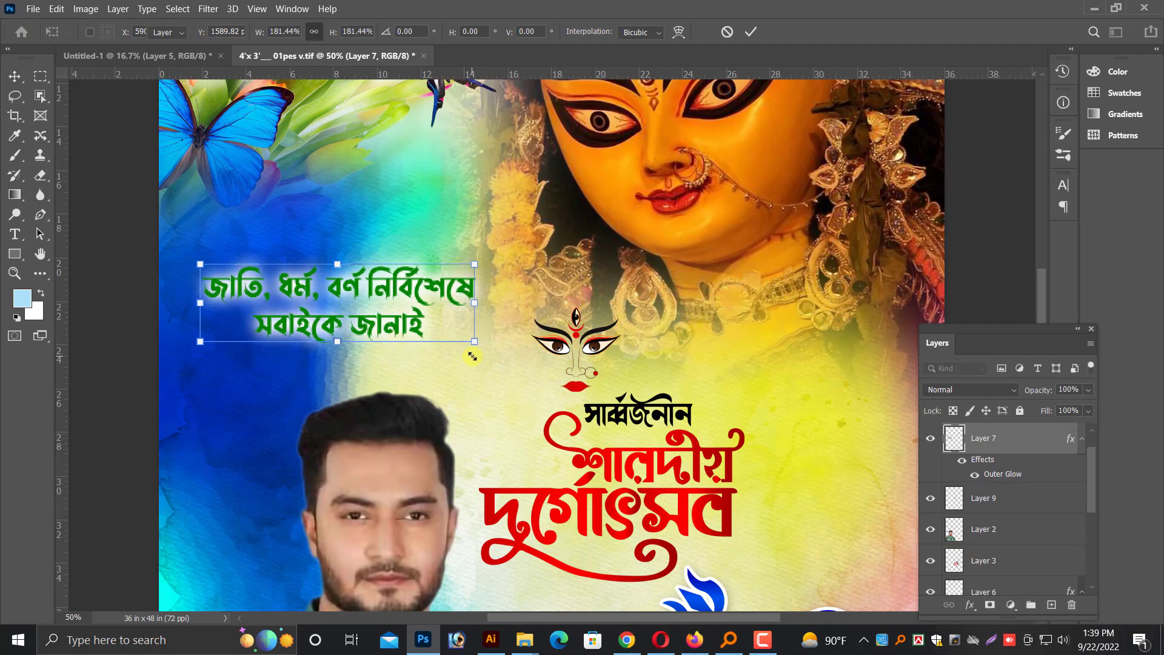
key(Return)
key(ctrl+plus)
drag(349, 266, 339, 268)
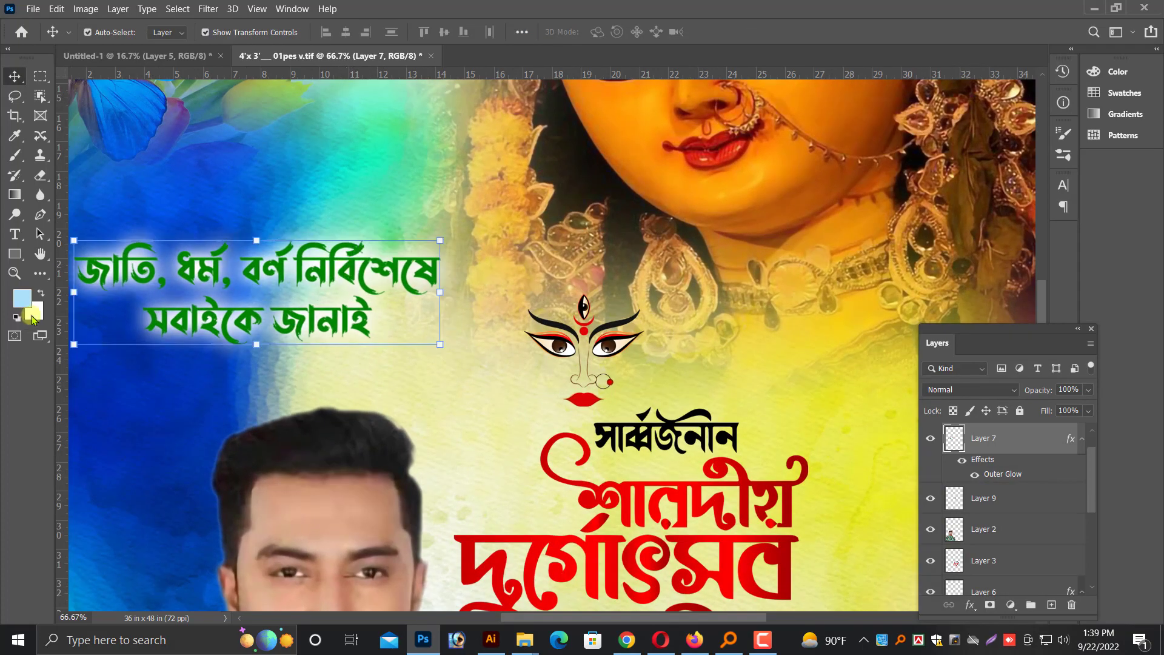
Fill the slogan lettering with white and replace its outer glow with an 11 px black outside stroke
key(ctrl+BackSpace)
right_click(1005, 445)
click(837, 10)
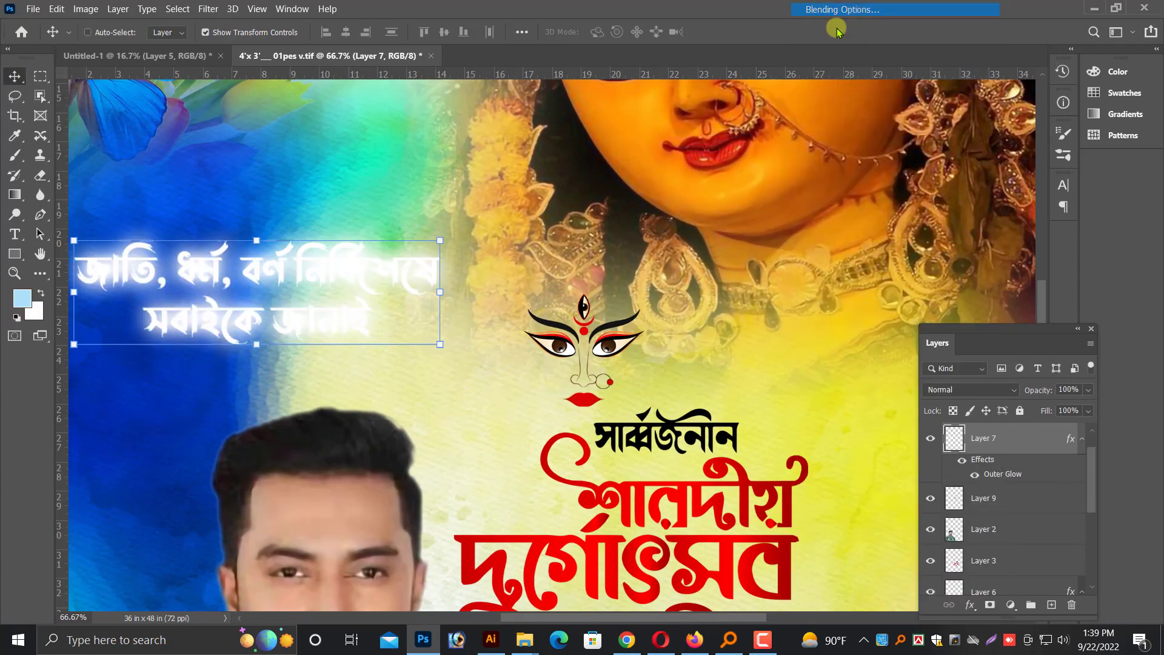
click(581, 356)
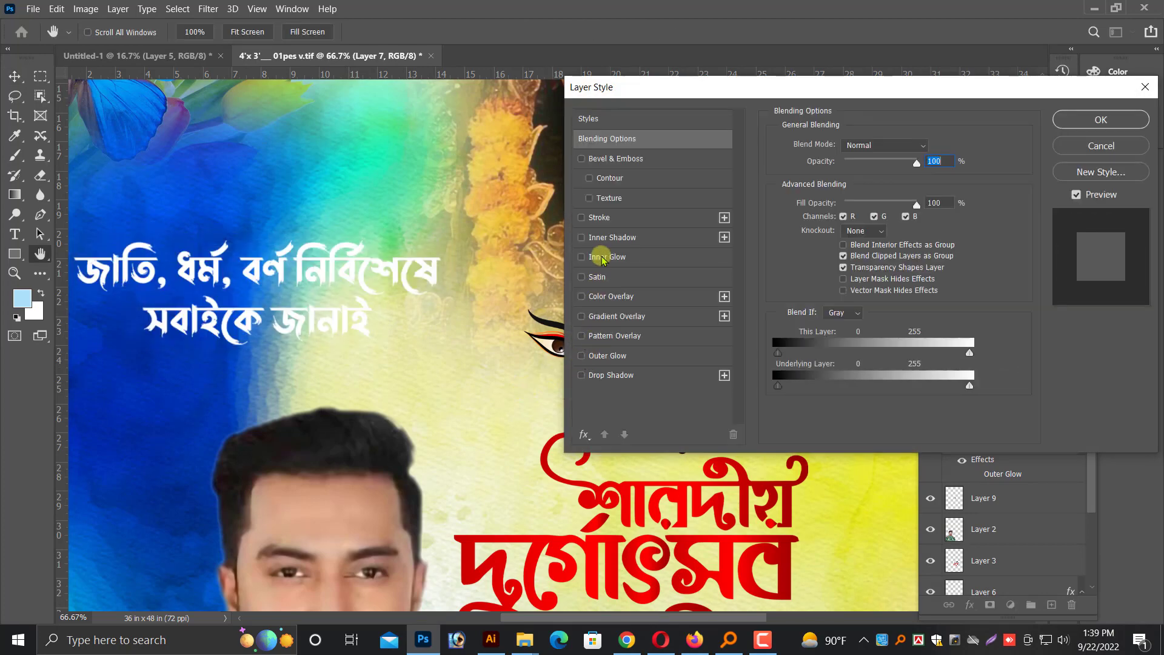
click(608, 219)
click(812, 254)
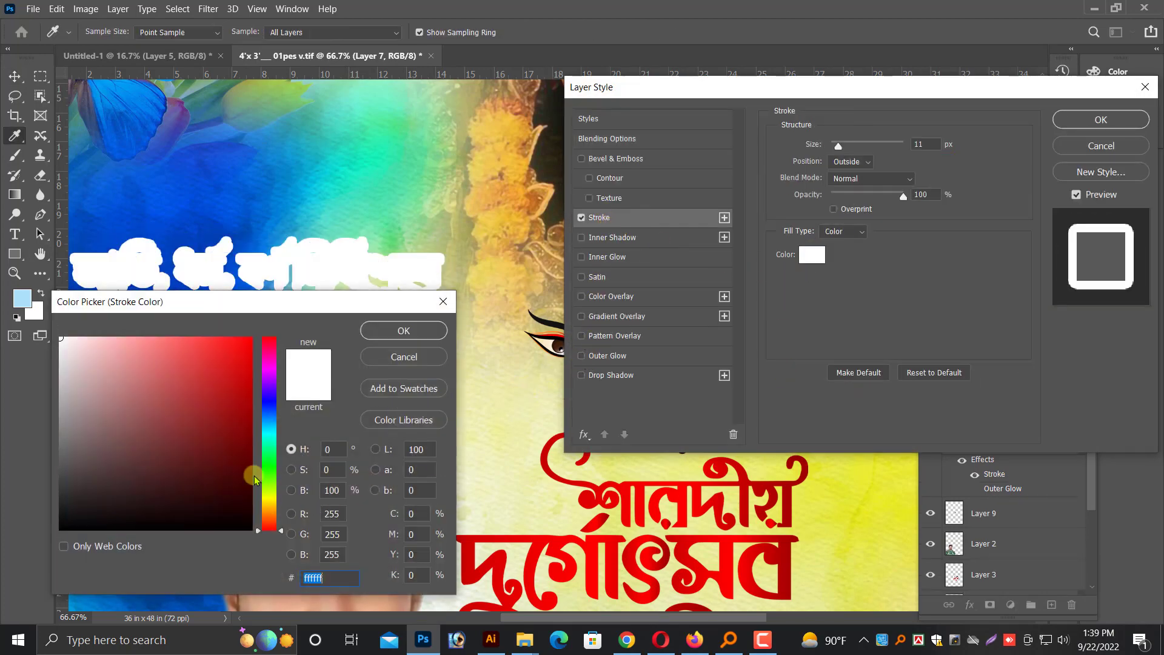
click(261, 567)
click(402, 331)
key(Return)
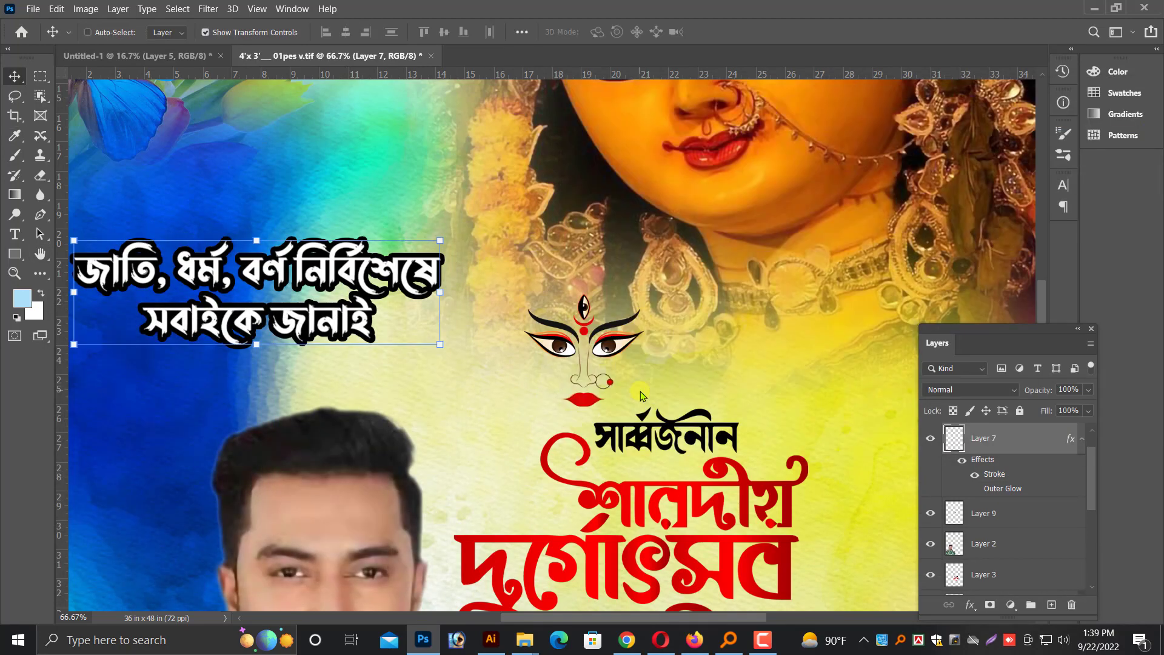
Shift the red title lettering slightly up and to the right within the yellow area
key(ctrl+minus)
scroll(639, 371, down, 3)
right_click(655, 320)
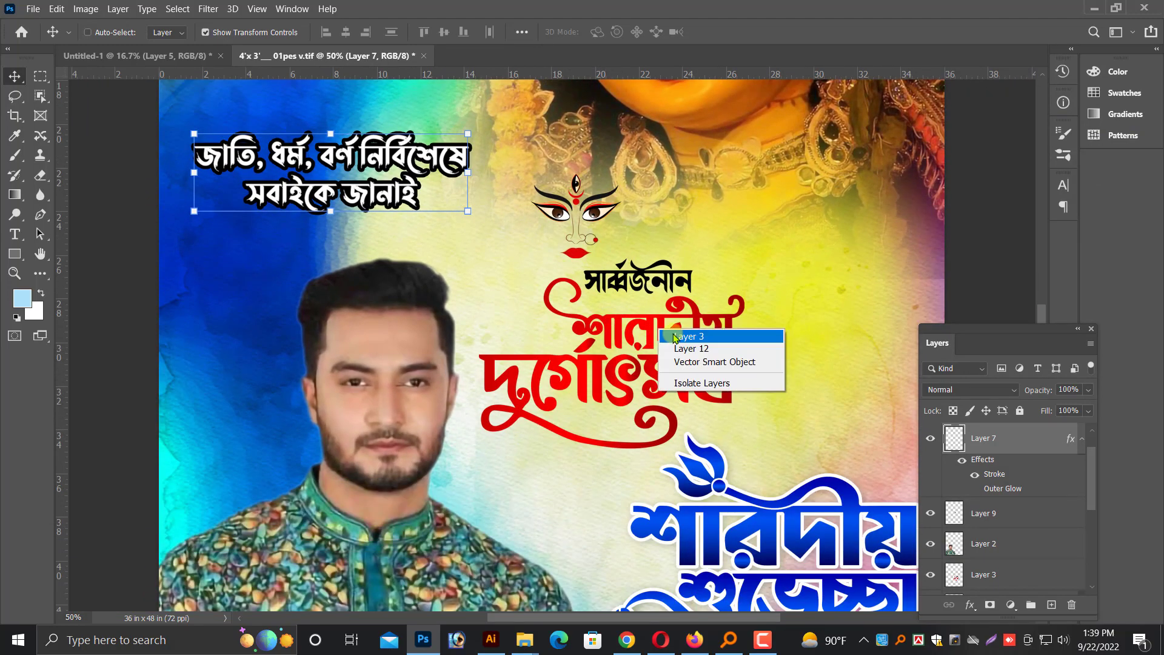
click(673, 330)
drag(673, 337, 642, 328)
key(ctrl+minus)
key(ctrl+plus)
Move the line-art Durga face to the right of the red title and enlarge it to about 196%
right_click(594, 196)
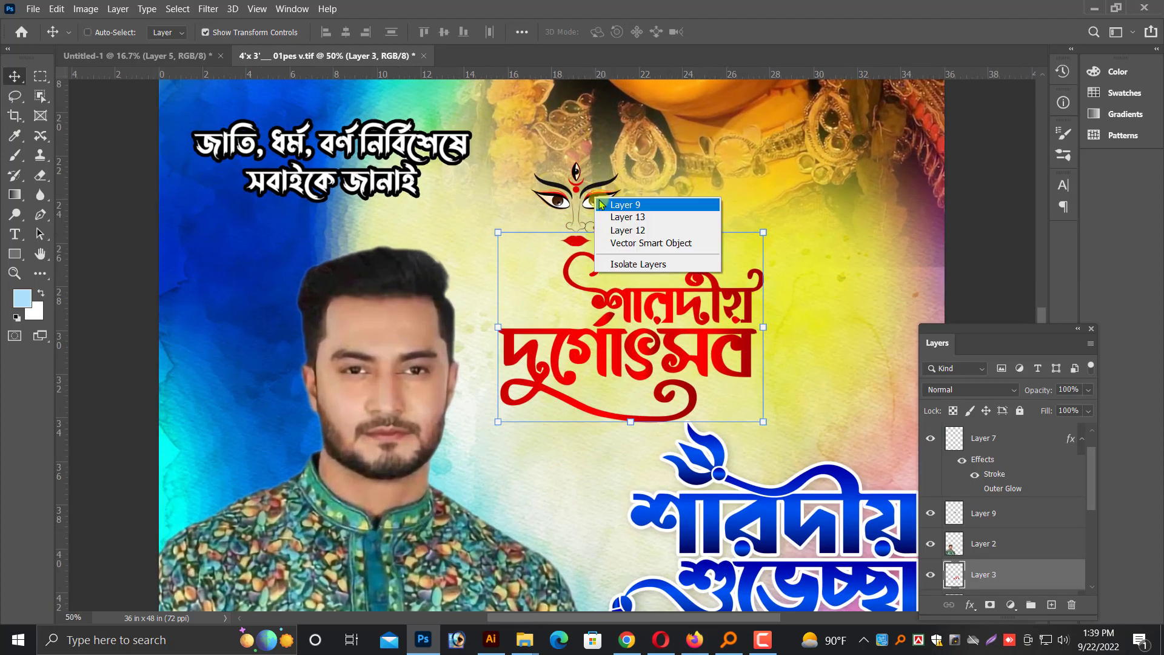
click(552, 200)
drag(555, 200, 806, 317)
key(ctrl+minus)
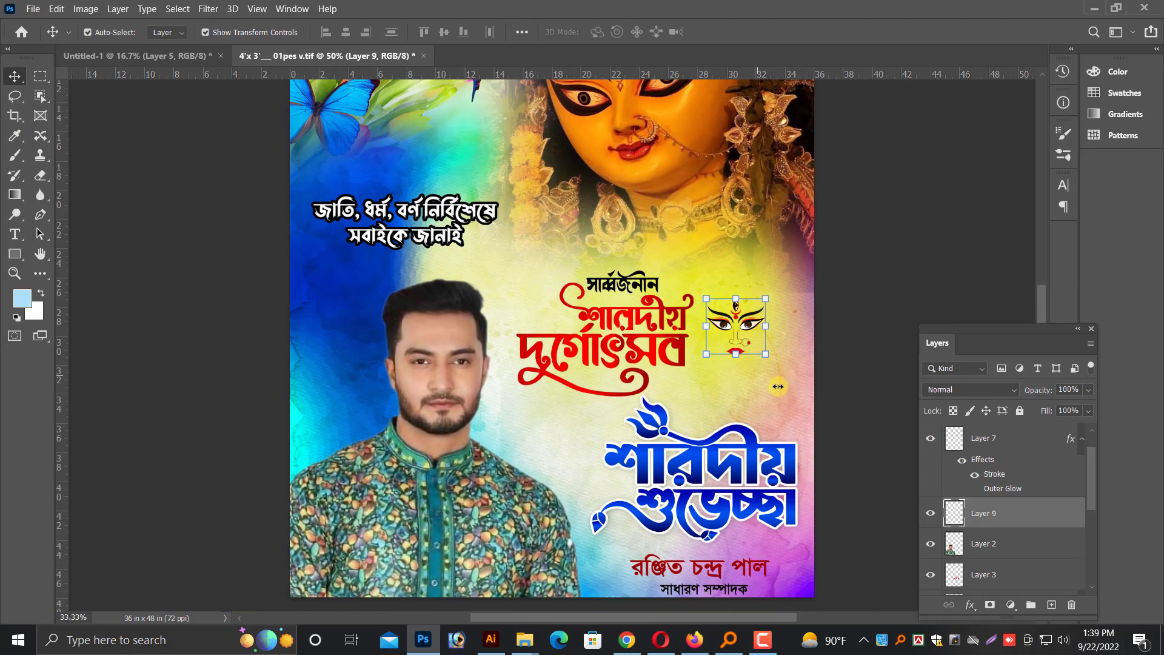
drag(767, 358, 745, 376)
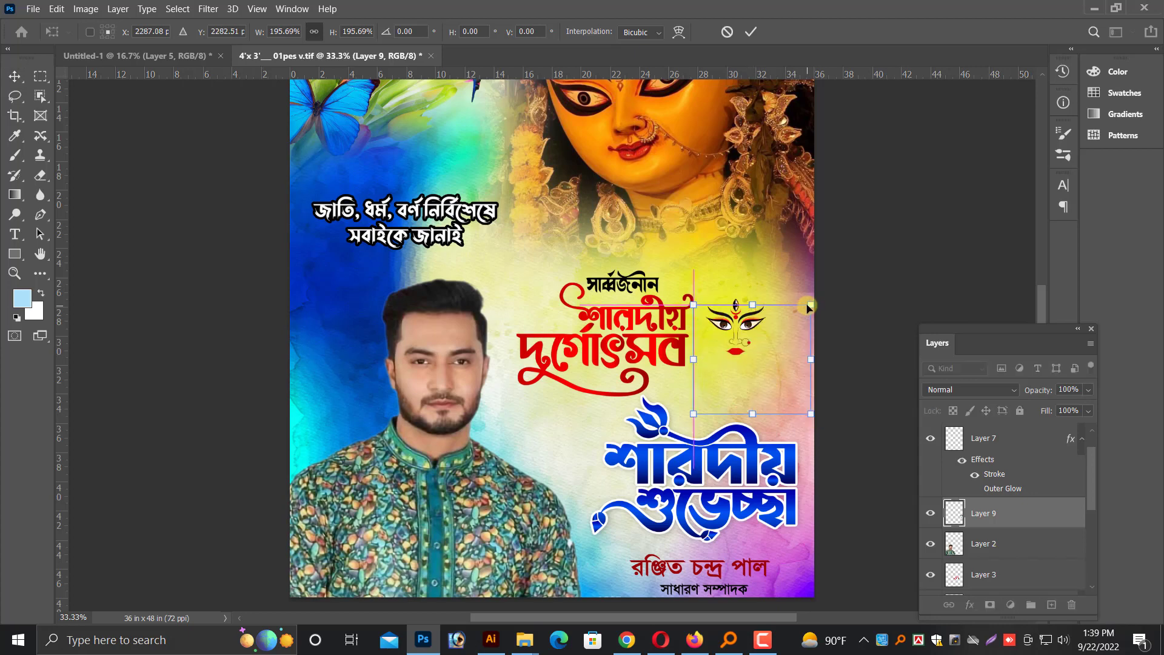
drag(808, 305, 803, 313)
key(Return)
key(ctrl+plus)
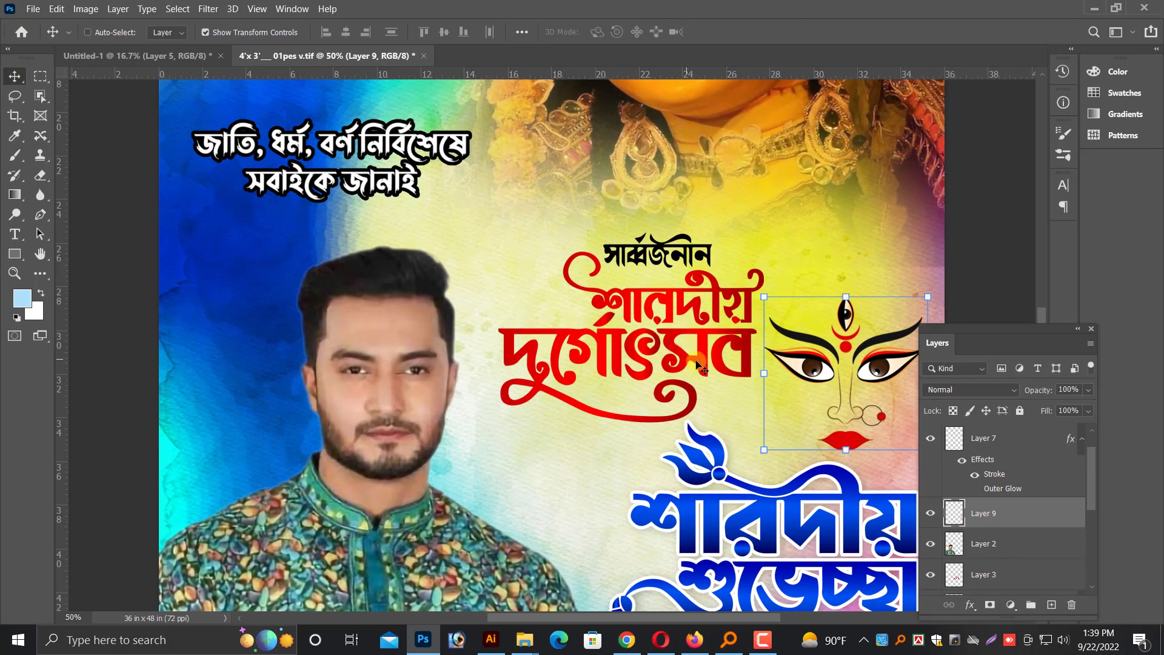
Shift the red title lettering slightly left, away from the line-art Durga face
right_click(697, 363)
click(712, 381)
right_click(704, 360)
click(715, 367)
drag(706, 360, 687, 360)
Copy the blue greeting lettering's stroke and drop shadow style onto the red title layer
scroll(710, 424, down, 1)
scroll(714, 427, down, 5)
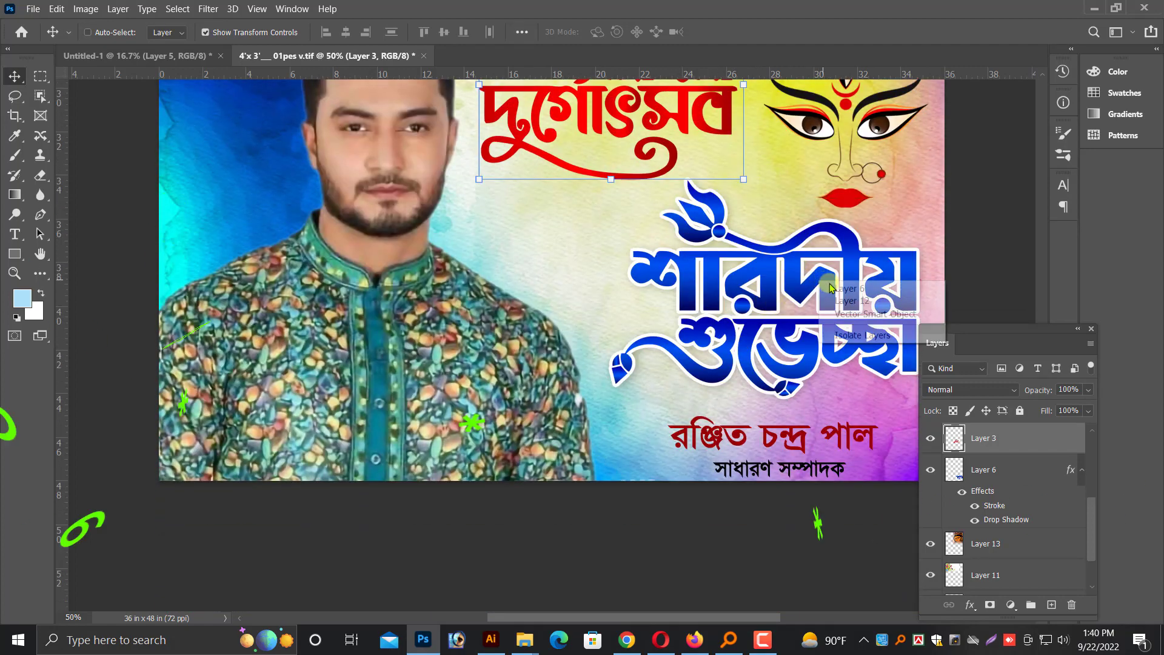
ctrl+click(820, 297)
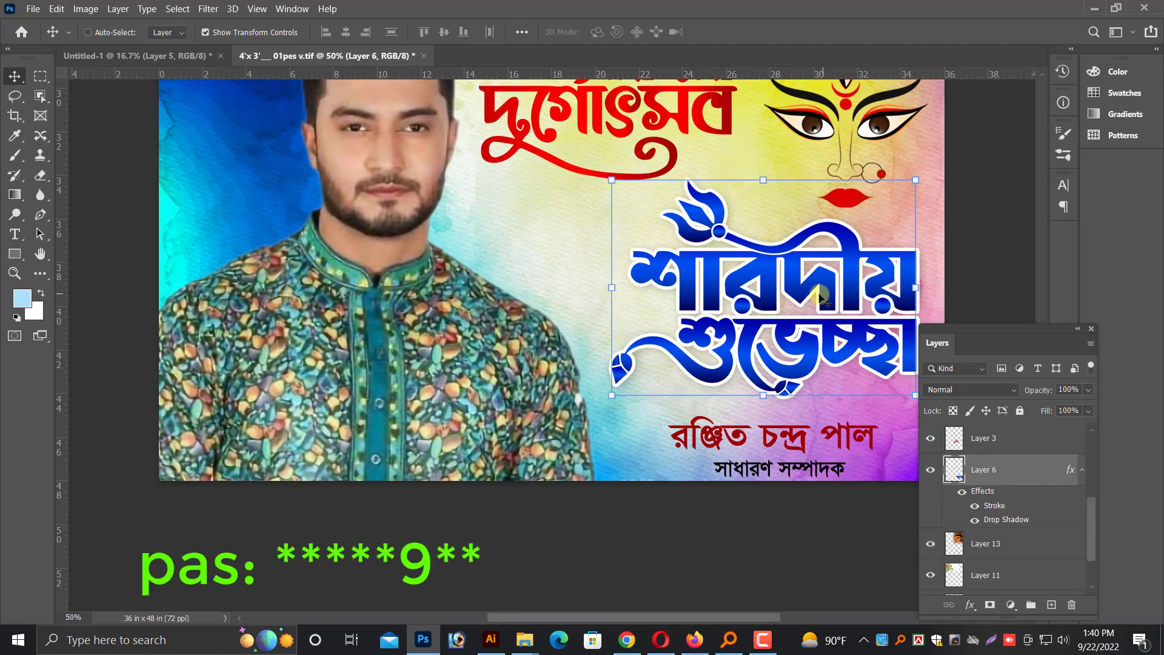
right_click(984, 470)
click(819, 335)
scroll(683, 188, up, 1)
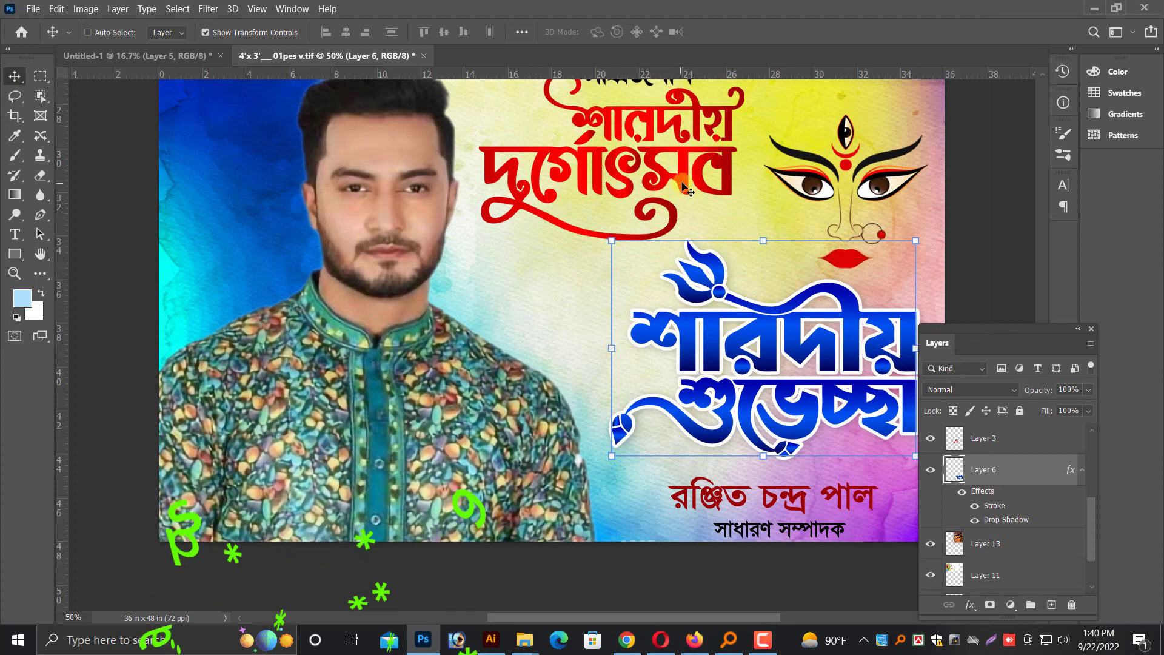
ctrl+click(685, 188)
right_click(993, 438)
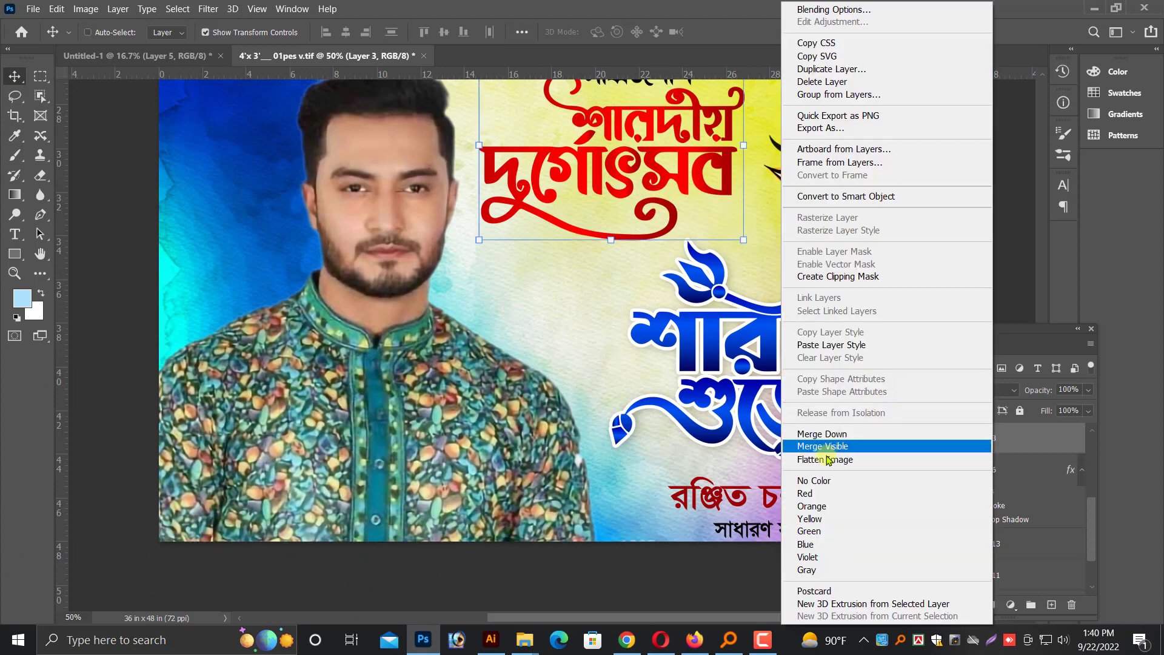
click(818, 345)
scroll(578, 385, down, 1)
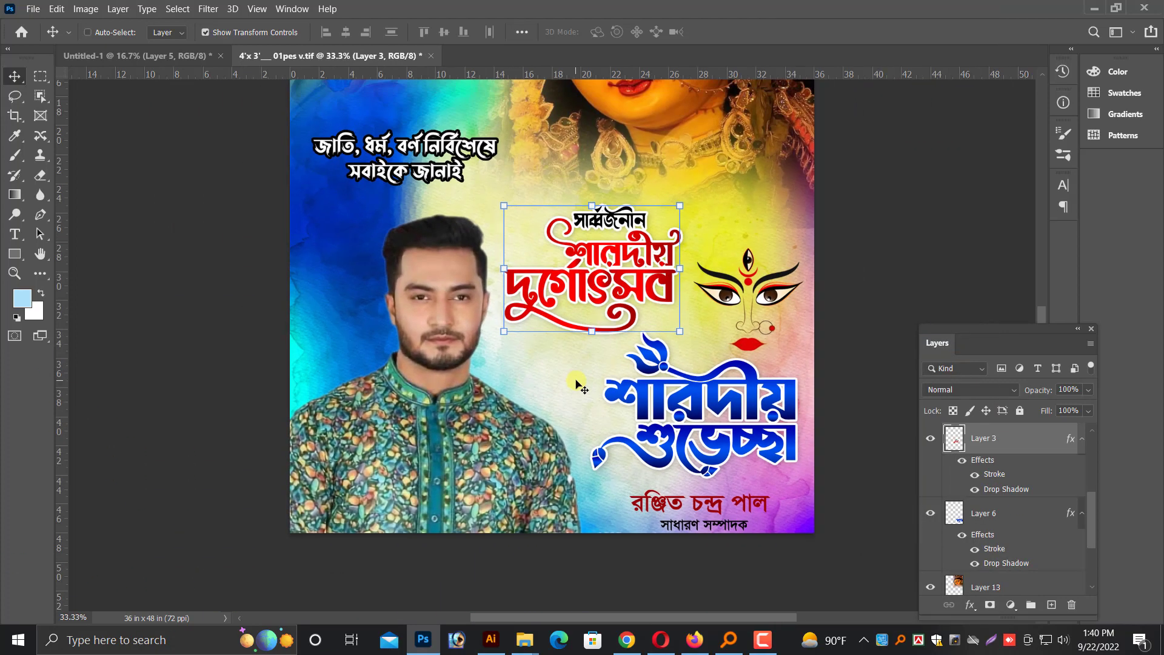
Move the white slogan slightly up and left, closer to the butterfly
scroll(577, 385, up, 4)
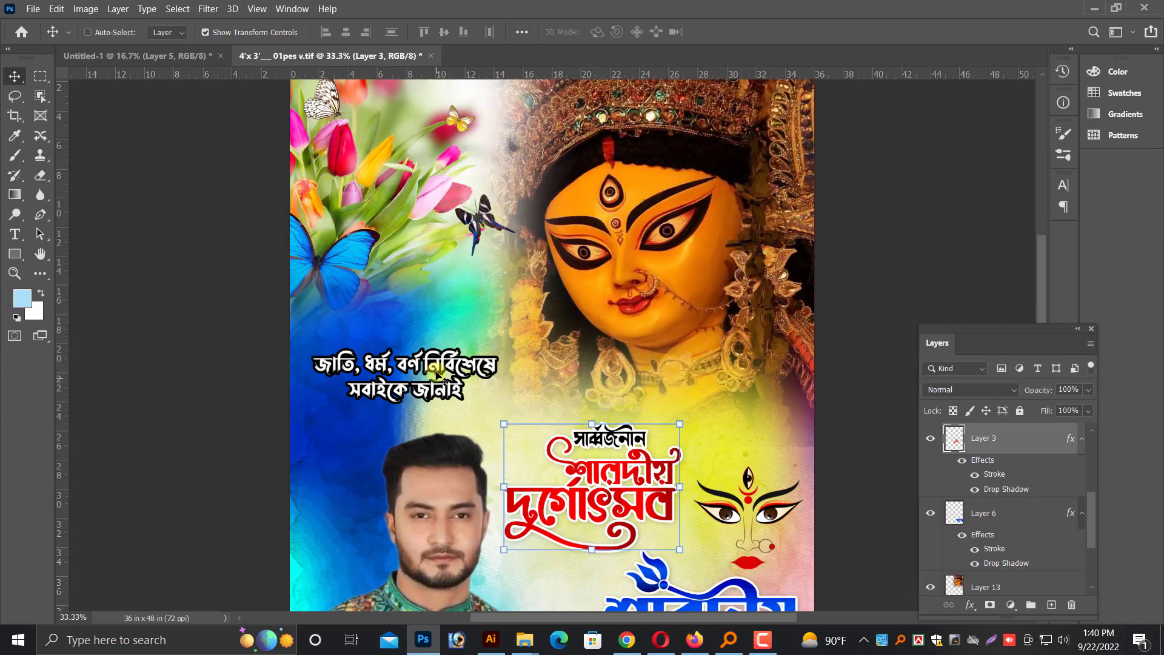
right_click(436, 364)
click(459, 369)
drag(449, 366, 440, 336)
scroll(481, 373, down, 1)
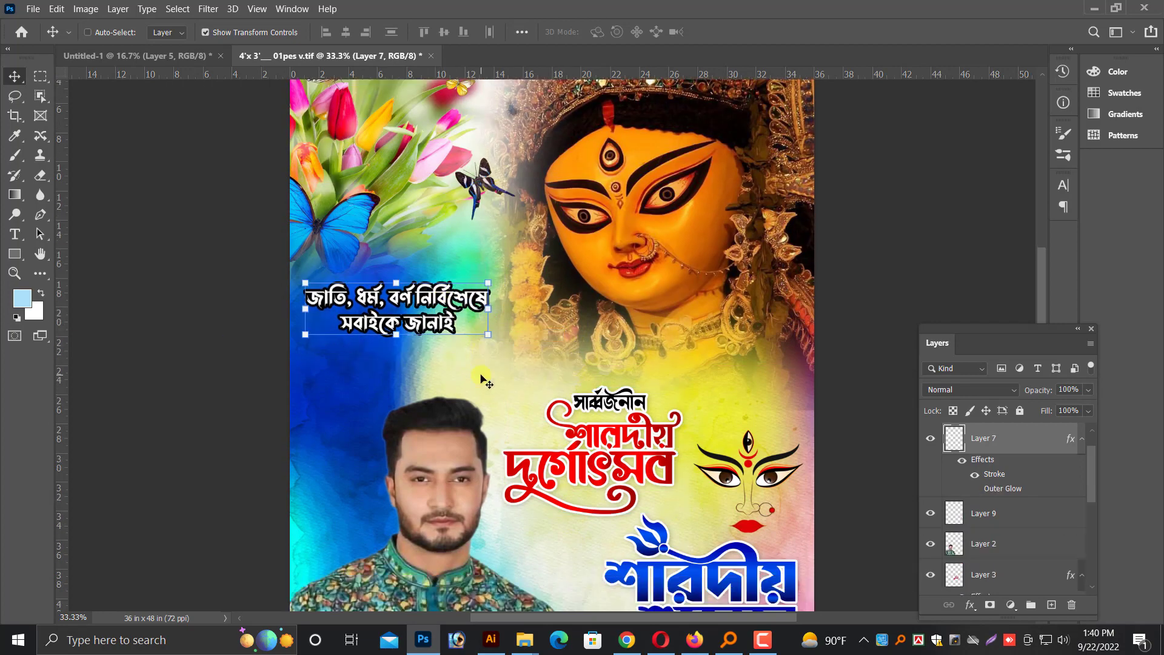
Enlarge the man's photo by about 10% from its lower-right corner so it extends past the poster's left edge
right_click(481, 380)
scroll(479, 388, down, 3)
right_click(453, 452)
click(464, 462)
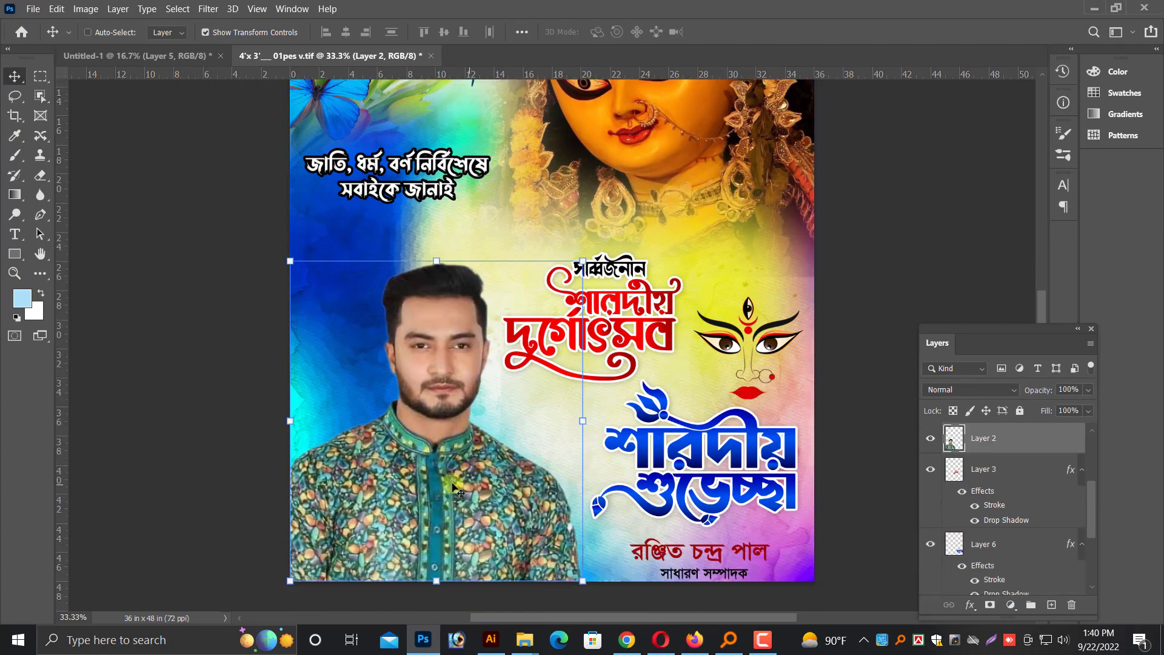
drag(291, 264, 267, 221)
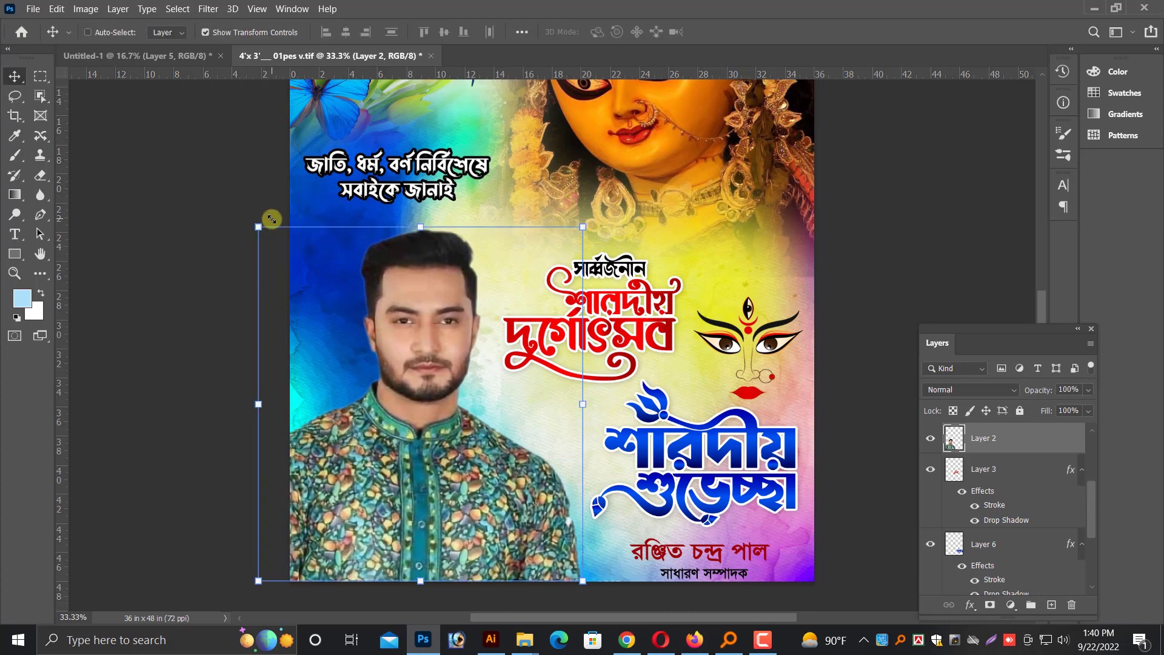
Add a new layer directly above the Durga face layer and set the foreground colour to bright yellow
scroll(643, 315, up, 1)
scroll(643, 315, up, 1)
right_click(787, 346)
click(812, 355)
scroll(777, 364, up, 4)
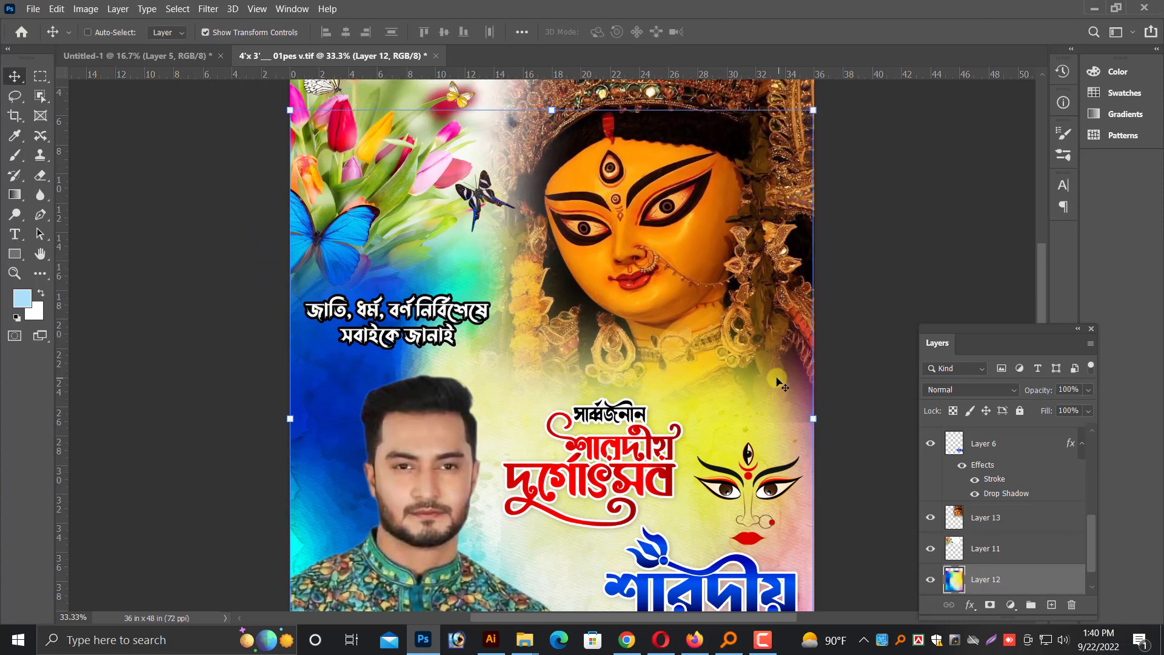
right_click(675, 292)
click(685, 292)
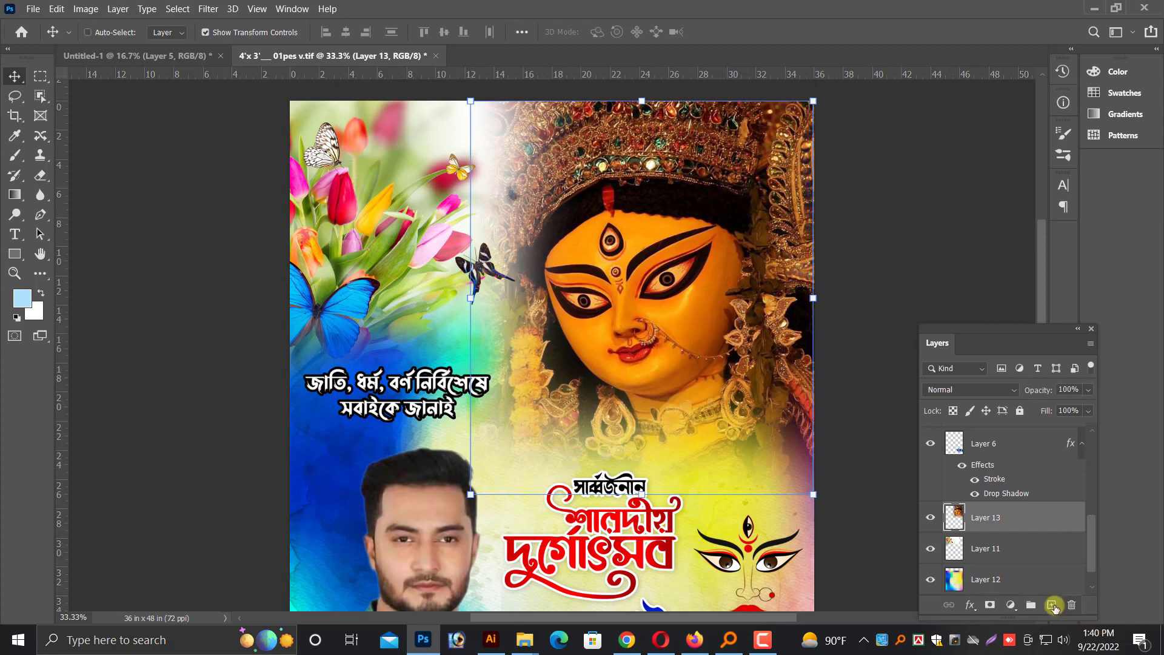
click(1053, 605)
click(27, 292)
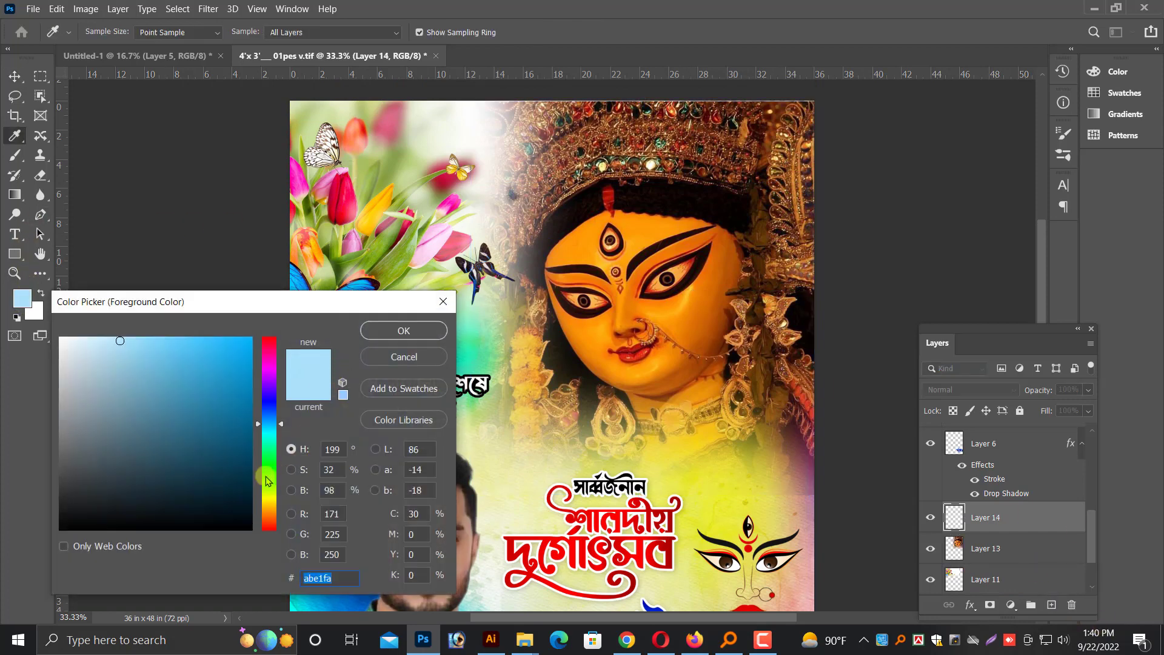
click(272, 496)
key(Return)
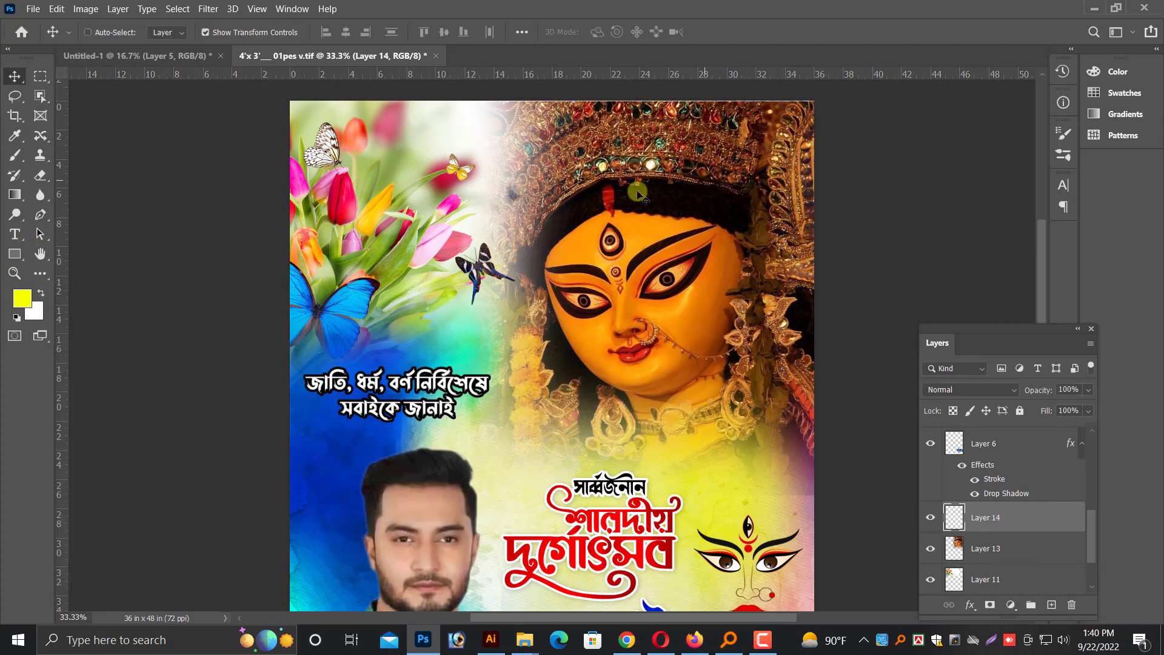
Switch to the soft 800 px Brush tool, keeping the new empty layer active
click(16, 176)
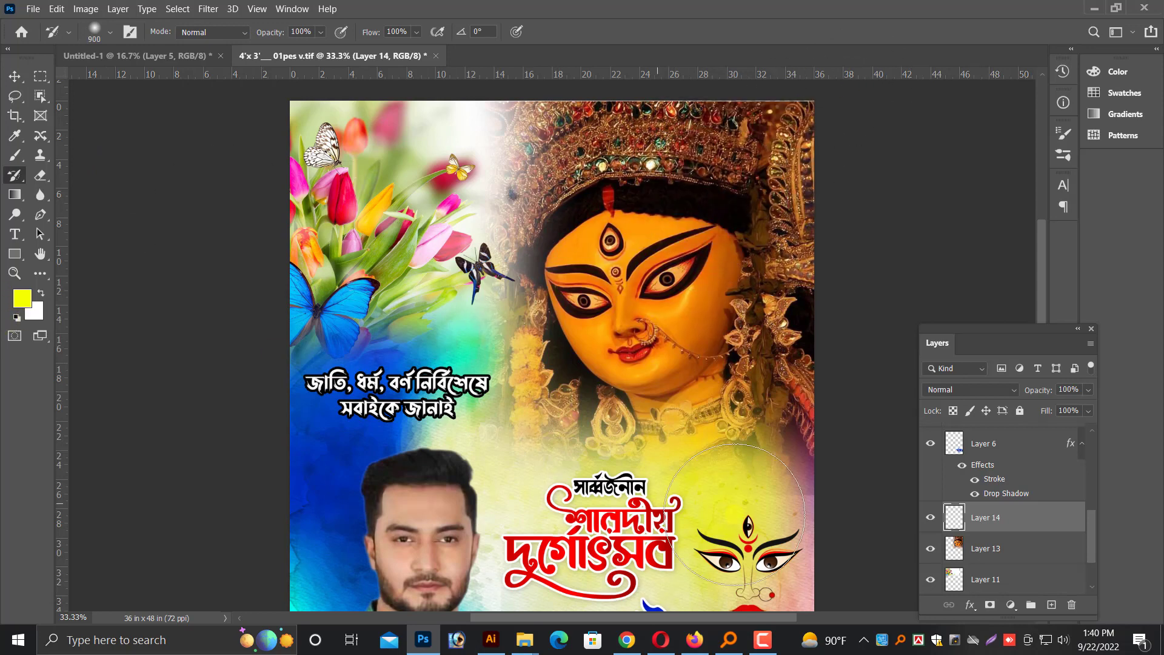
scroll(736, 515, down, 2)
scroll(991, 535, down, 2)
scroll(985, 546, down, 3)
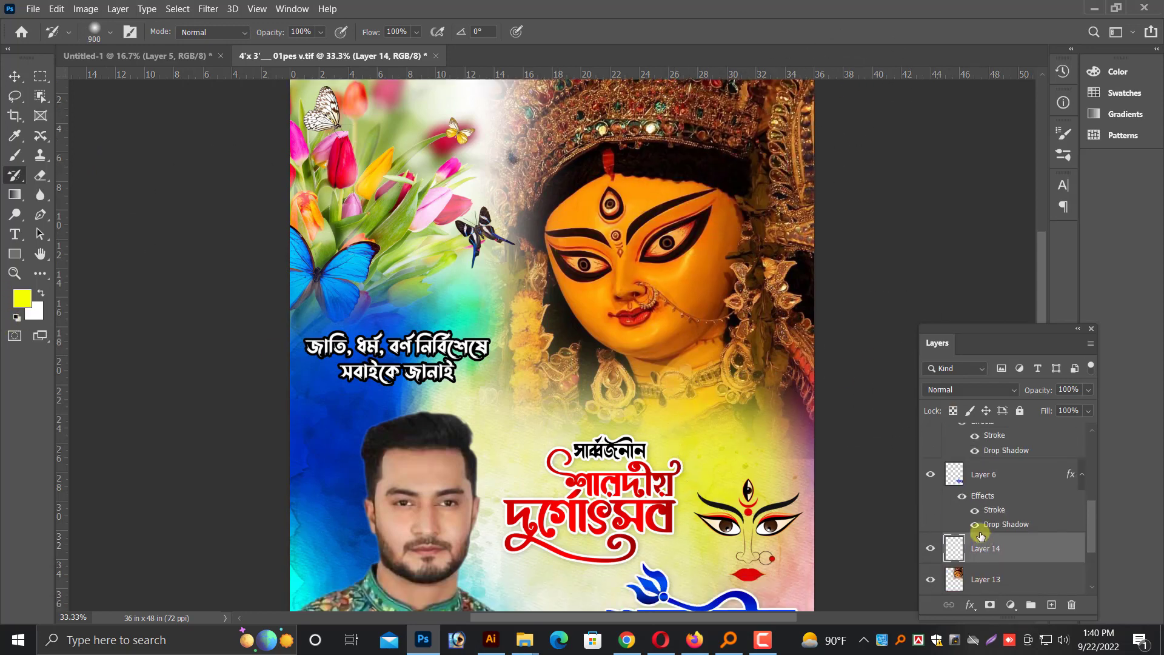
scroll(723, 344, up, 5)
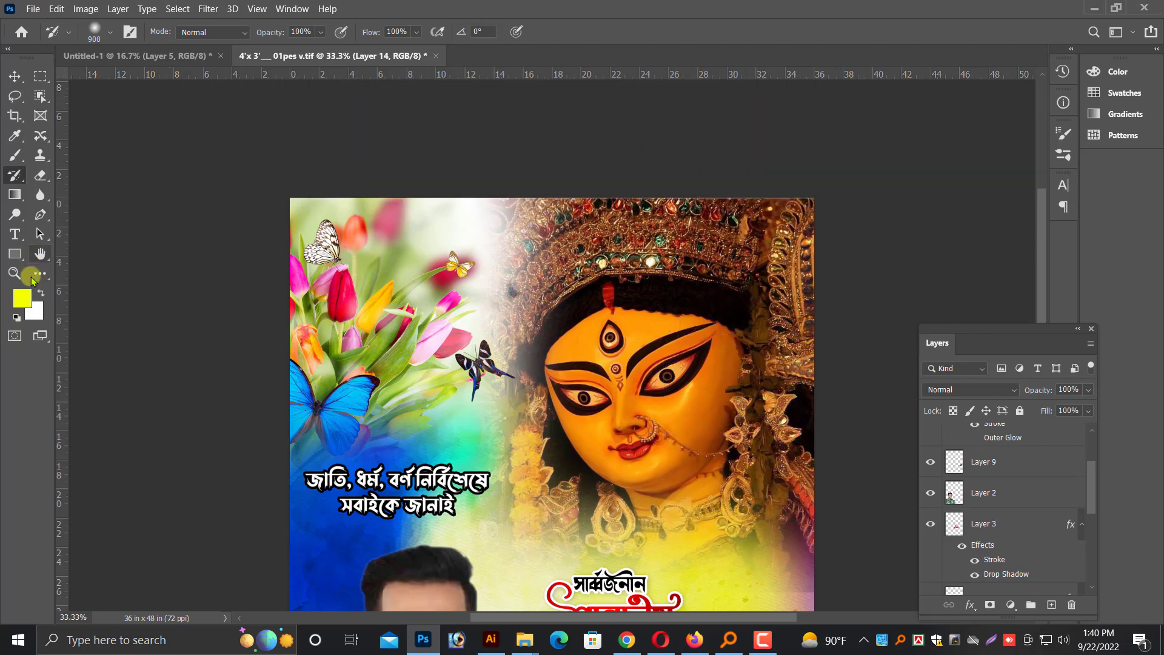
click(15, 157)
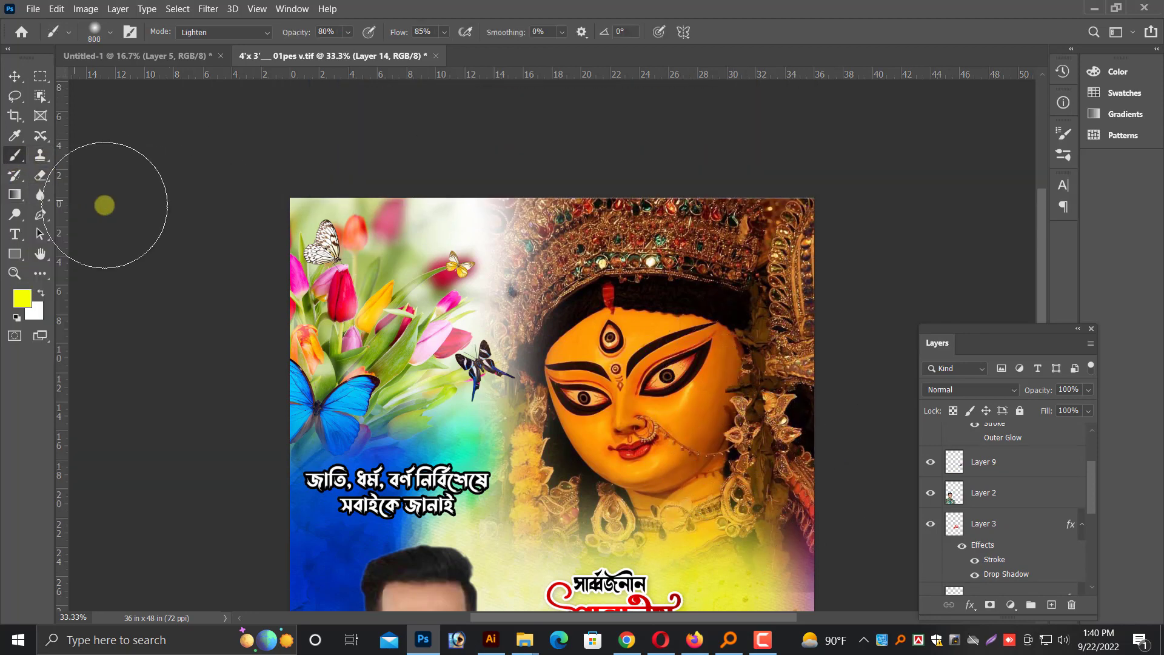
Try soft yellow brush strokes across the Durga's crown and forehead, undoing each one
drag(783, 207, 667, 285)
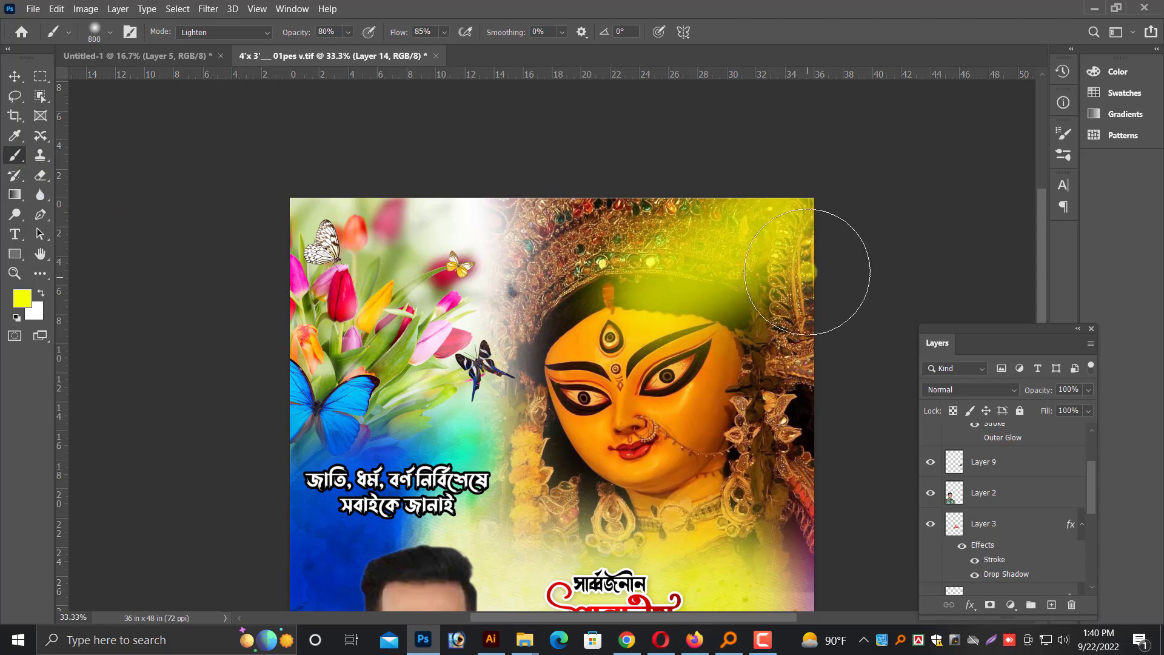
key(ctrl+z)
drag(791, 195, 683, 250)
key(ctrl+z)
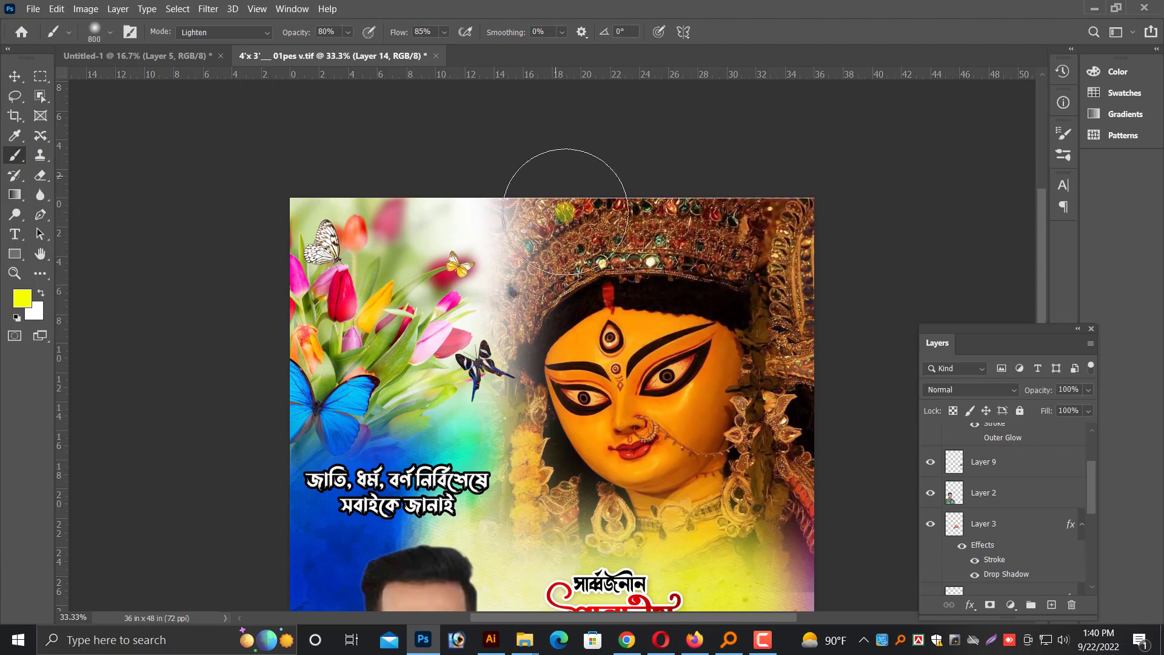
drag(612, 213, 570, 340)
key(ctrl+z)
drag(810, 209, 488, 379)
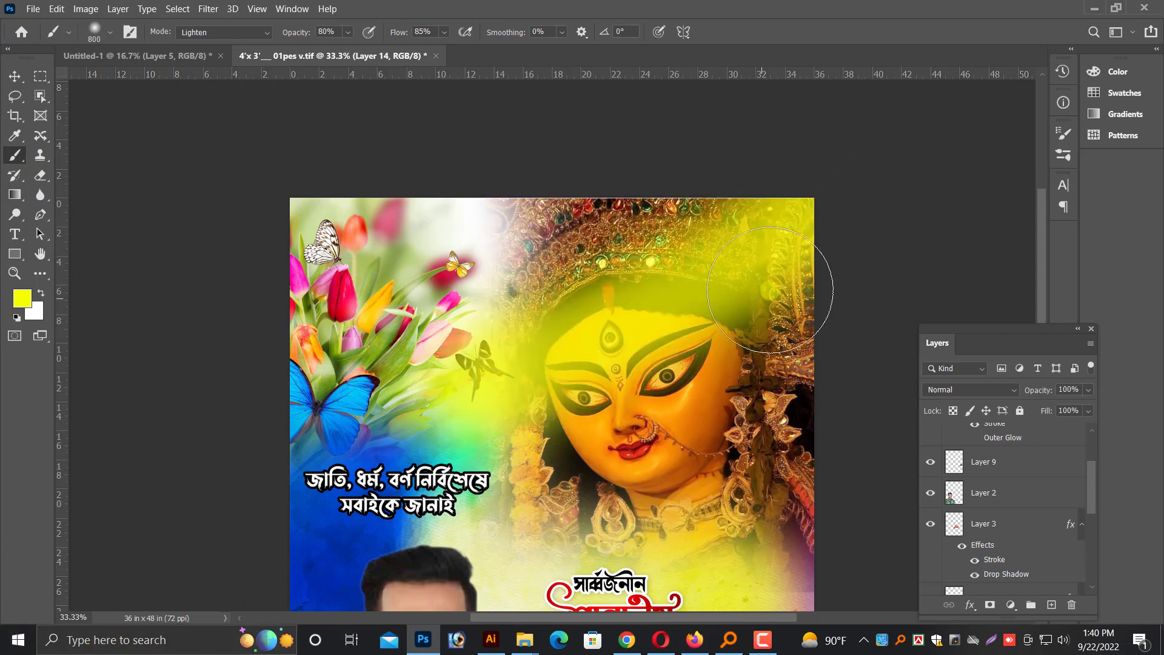
key(ctrl+z)
Paint soft yellow over the upper-right part of the Durga's crown and along the poster's right edge below her neck
drag(835, 165, 703, 288)
scroll(646, 312, down, 1)
key(ctrl+minus)
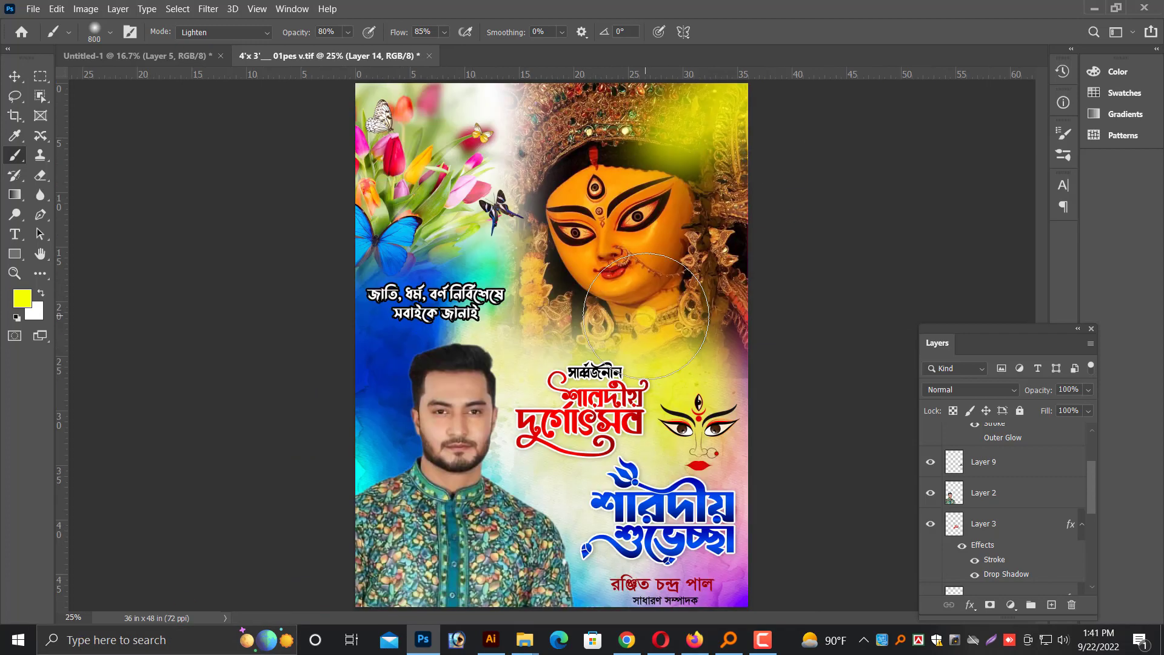
drag(857, 358, 710, 361)
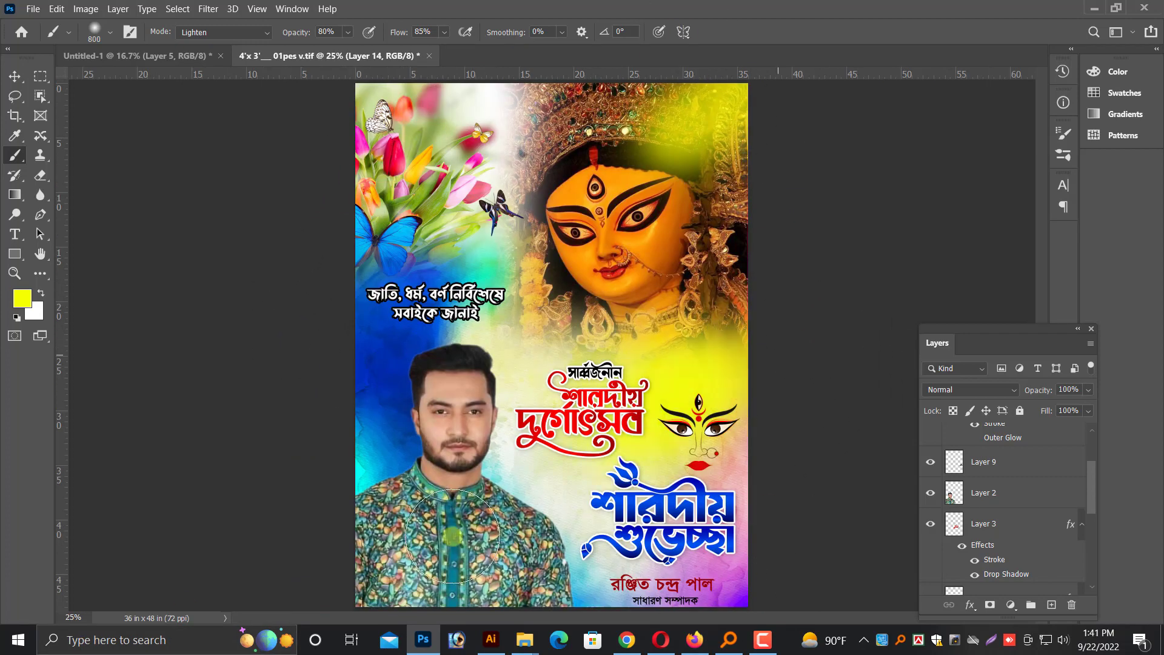
Try a soft yellow dab over the line-art Durga face and undo it
key(ctrl+z)
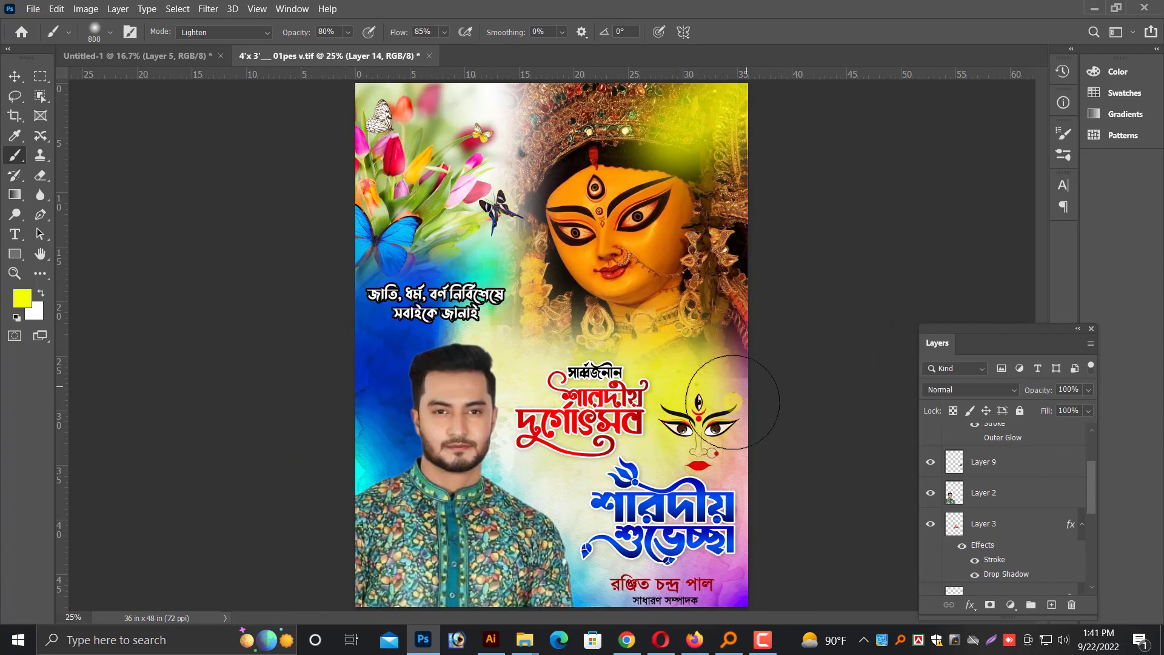
click(725, 407)
key(ctrl+z)
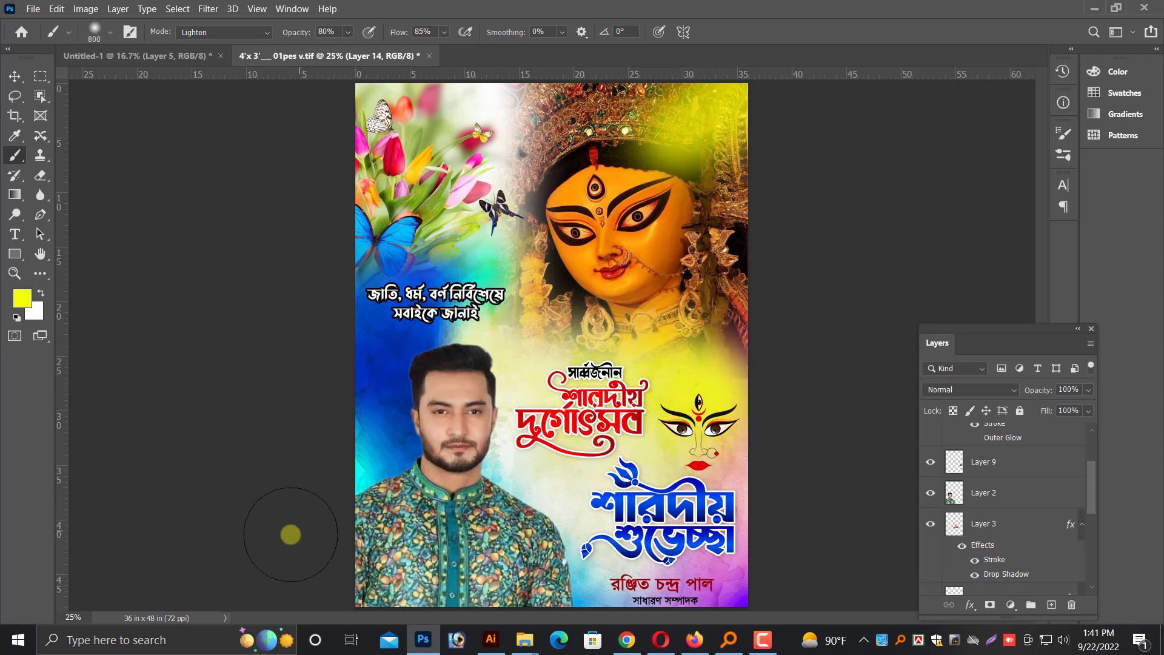
key(ctrl+plus)
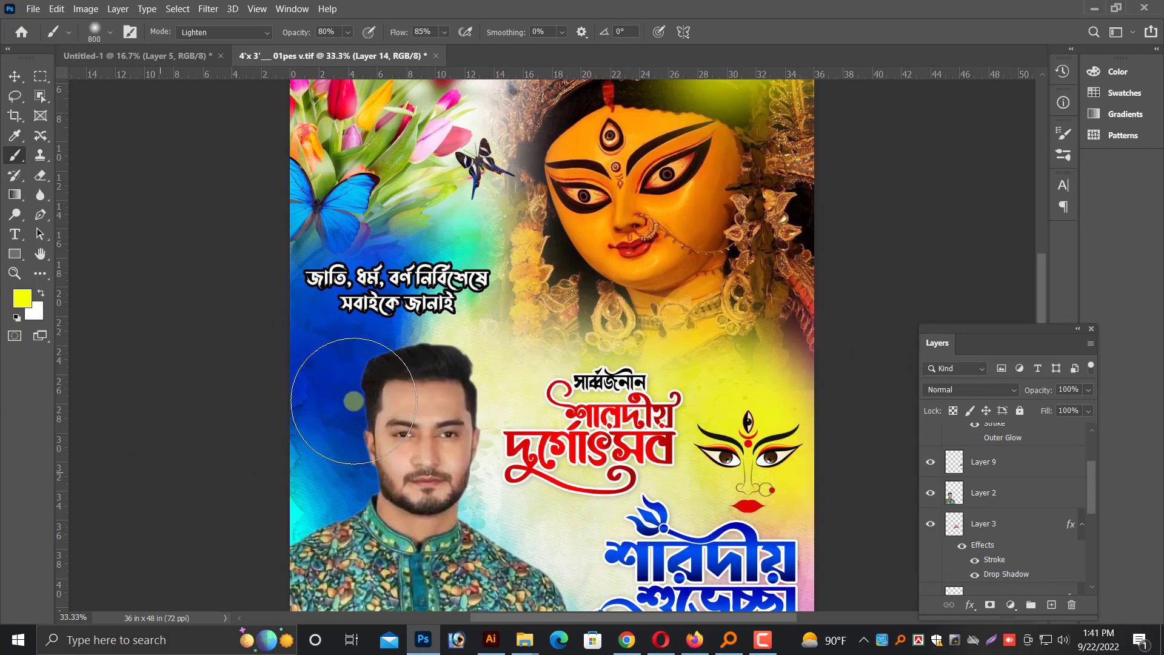
click(15, 76)
right_click(790, 379)
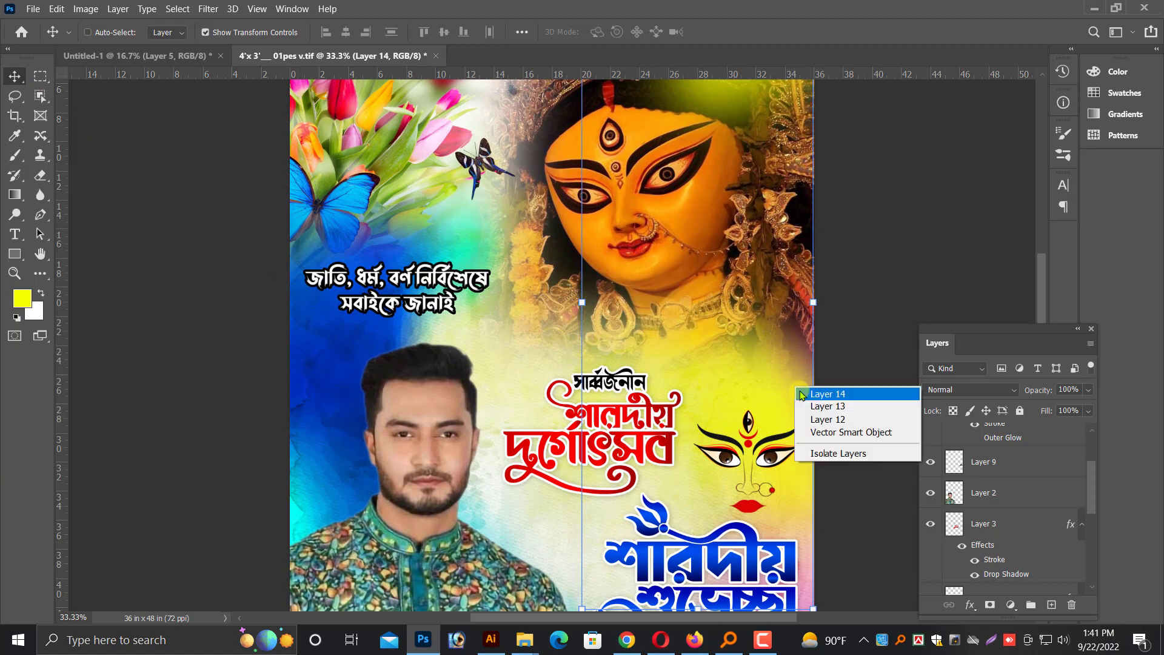
click(831, 392)
ctrl+click(678, 216)
click(37, 181)
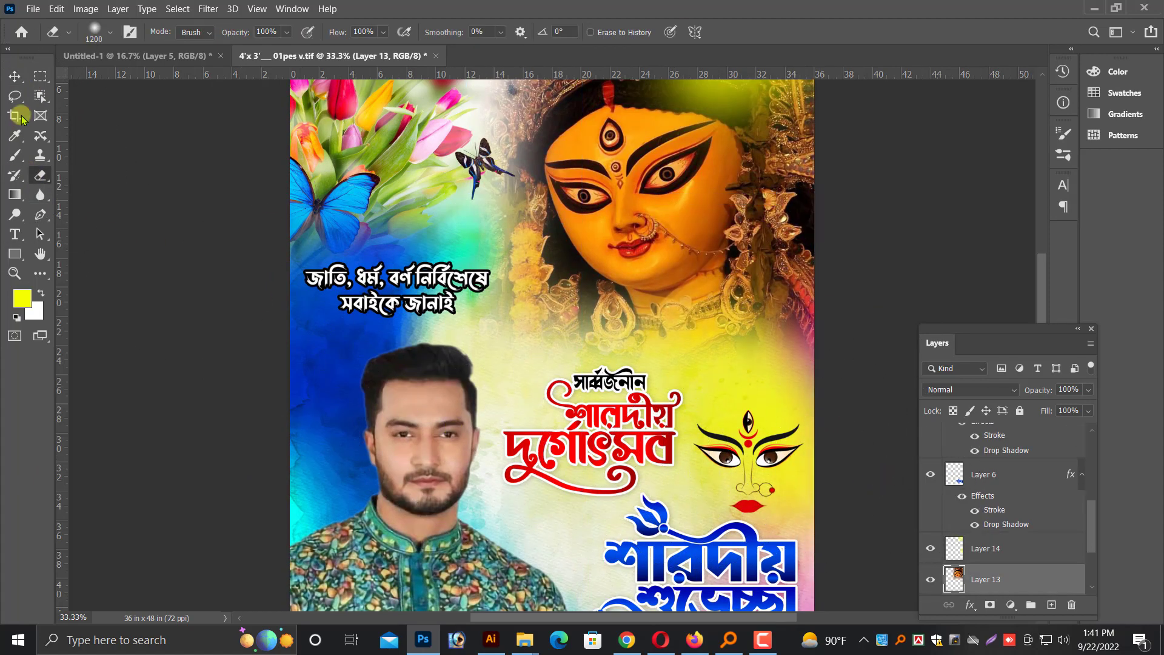
Save the finished poster with its layers intact
key(ctrl+minus)
click(14, 76)
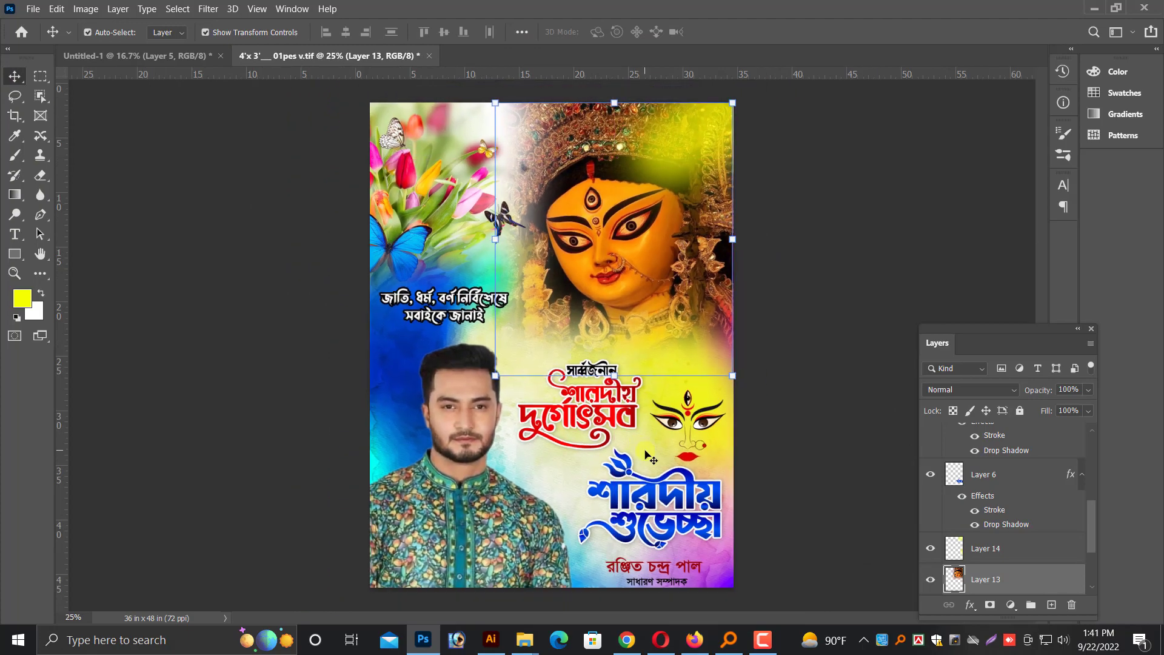
key(ctrl+minus)
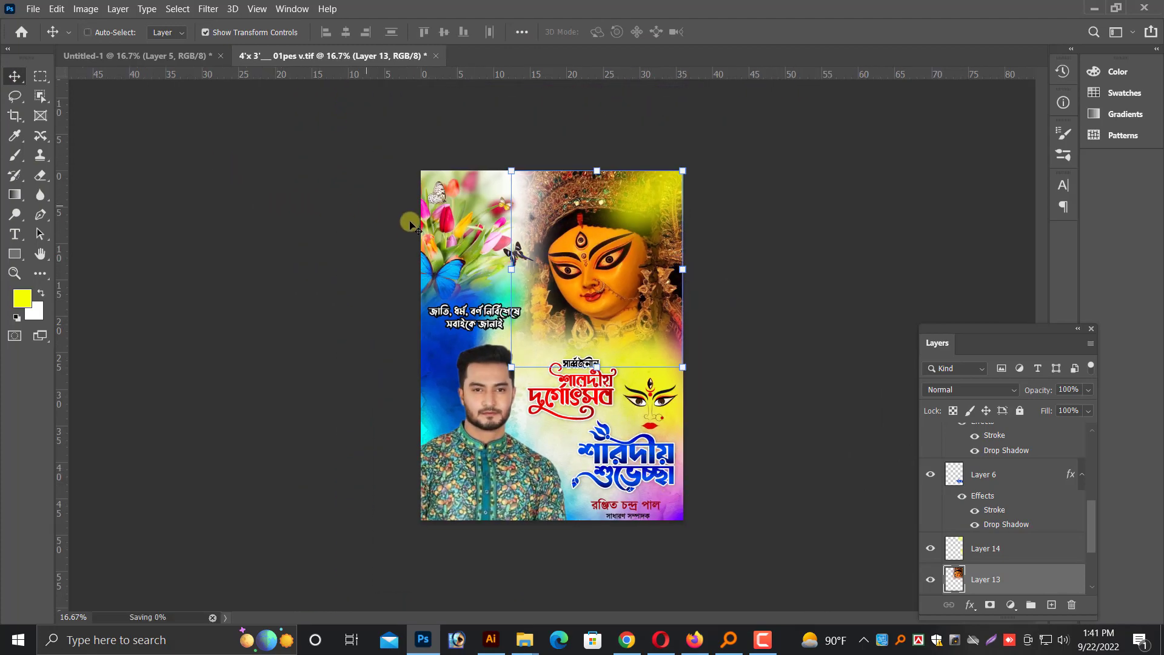
Flatten the poster into a single image and convert its locked Background into a regular layer named Layer 0
key(alt+l)
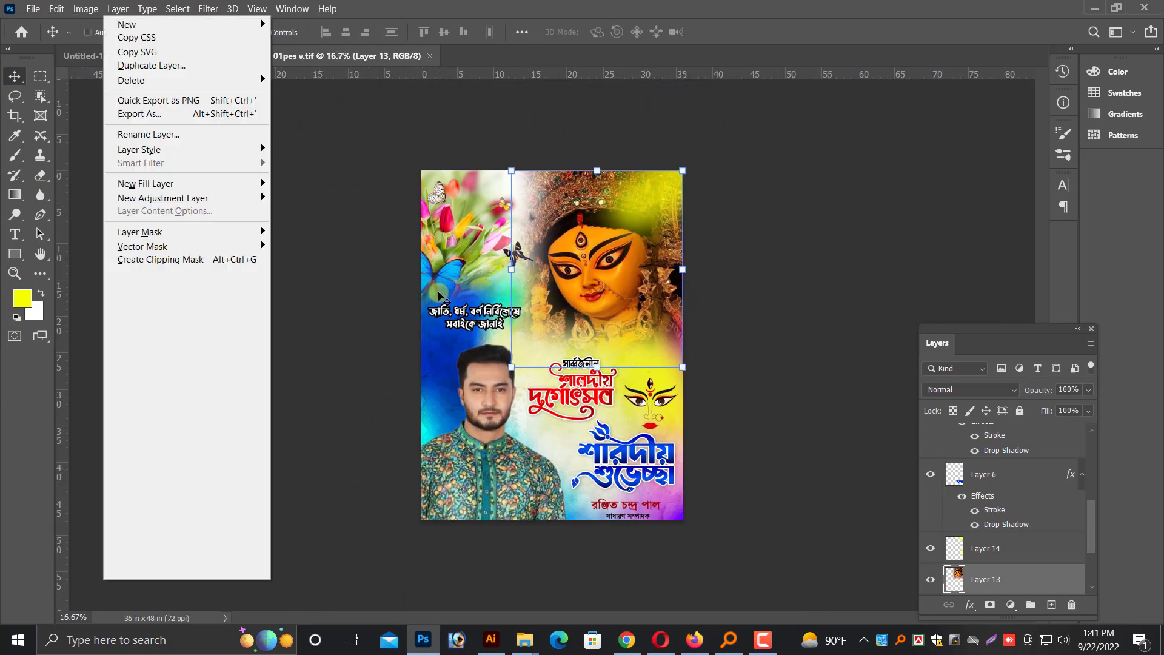
key(f)
double_click(998, 437)
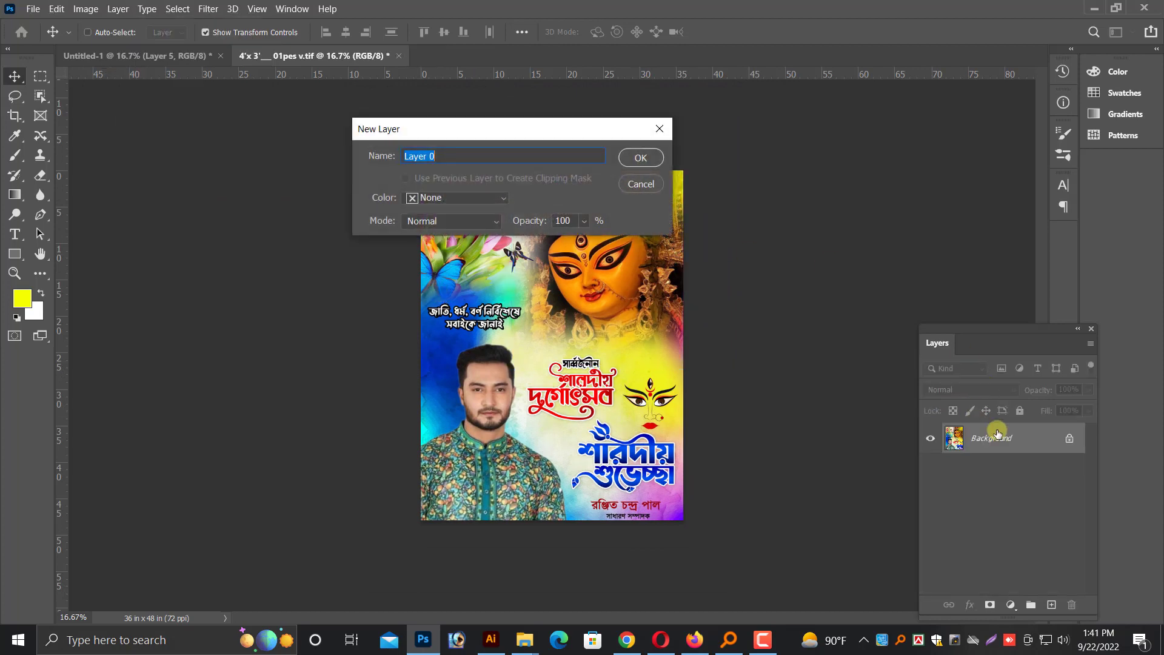
key(Return)
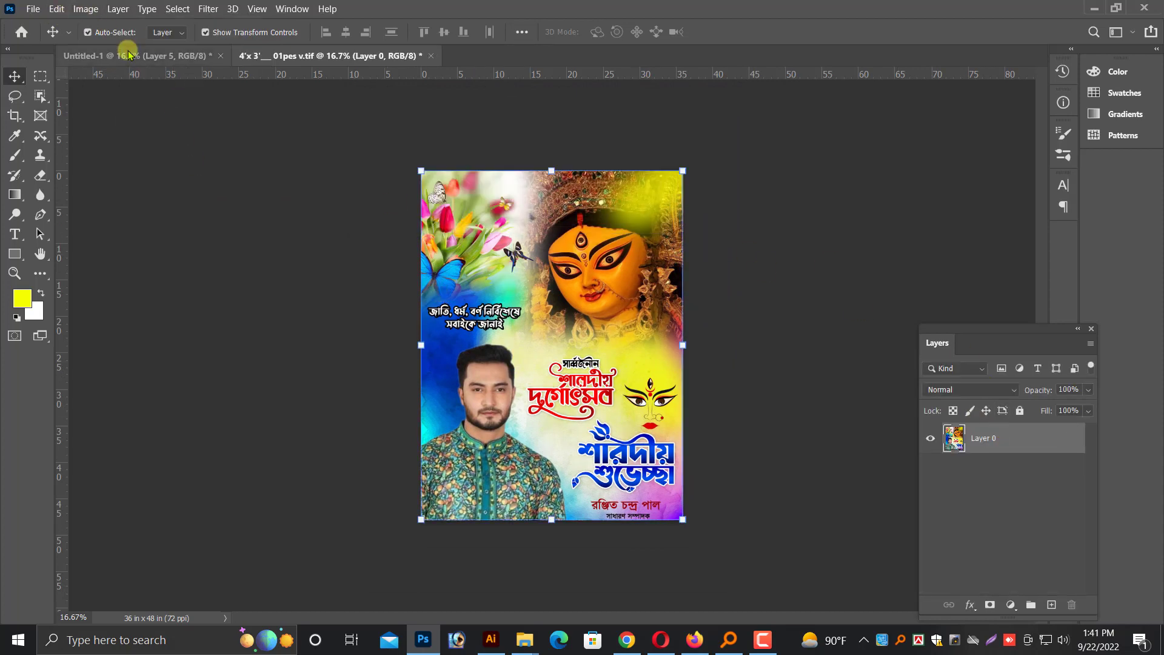
Widen the canvas to 73 inches, anchored at the left so the empty space extends beyond the poster's right edge
key(ctrl+alt+c)
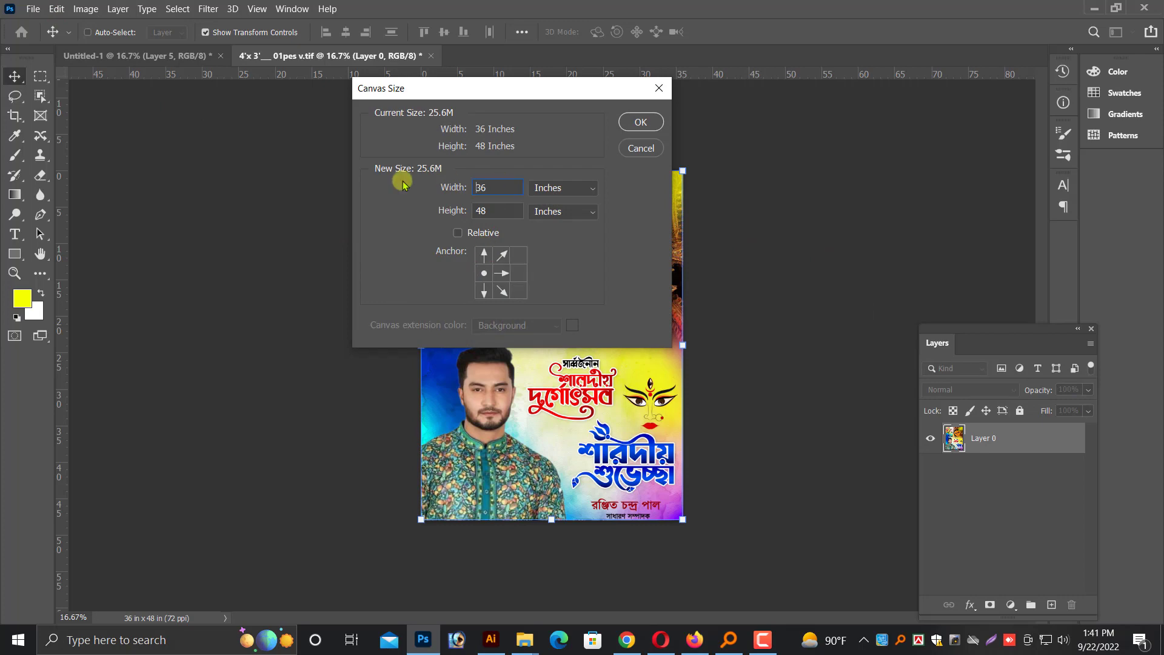
text(72)
key(Return)
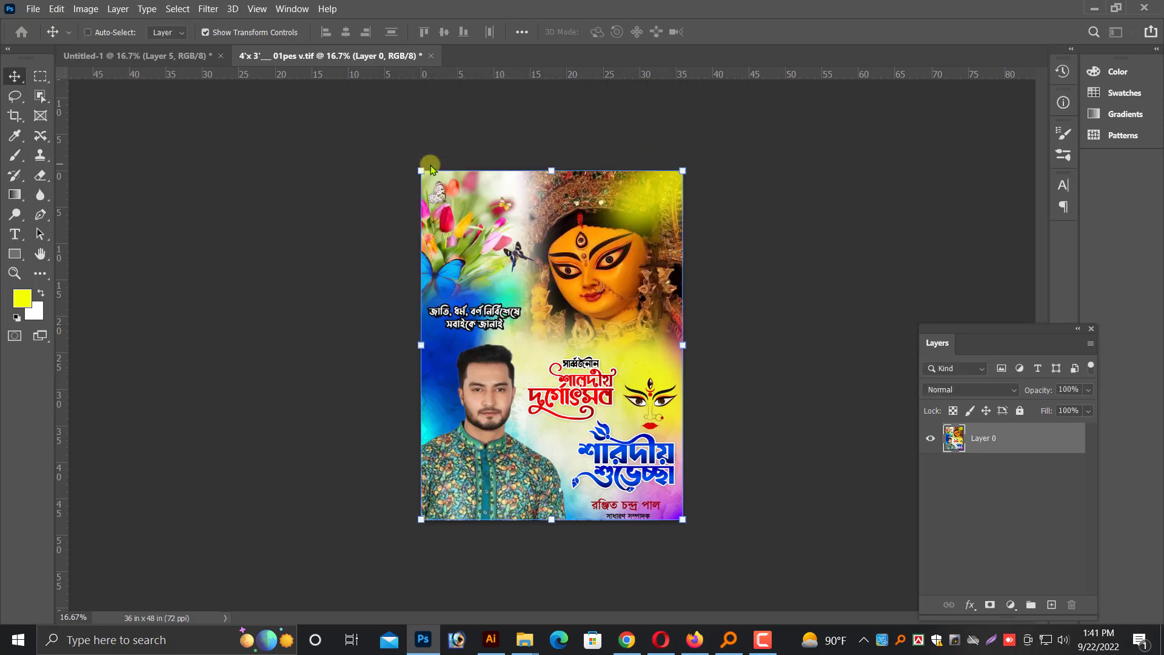
Close the Untitled-1 document without saving its changes
click(146, 55)
key(ctrl+w)
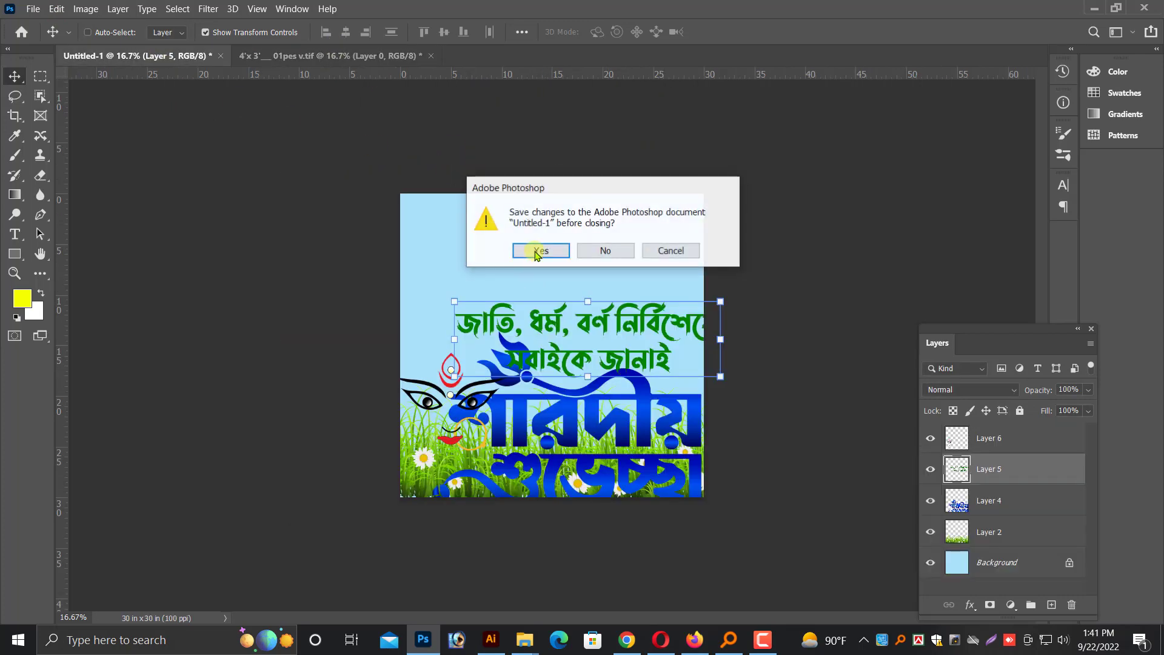
click(603, 252)
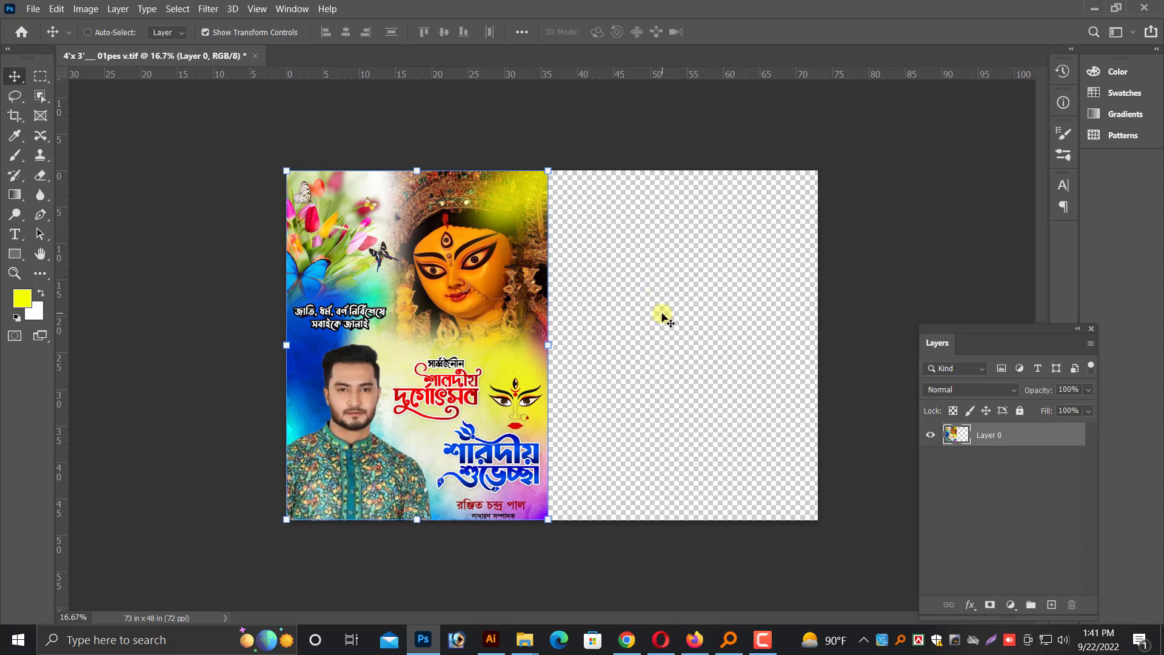
Open the other poster version, 4'x 3'___ 01pes a.tif
key(ctrl+o)
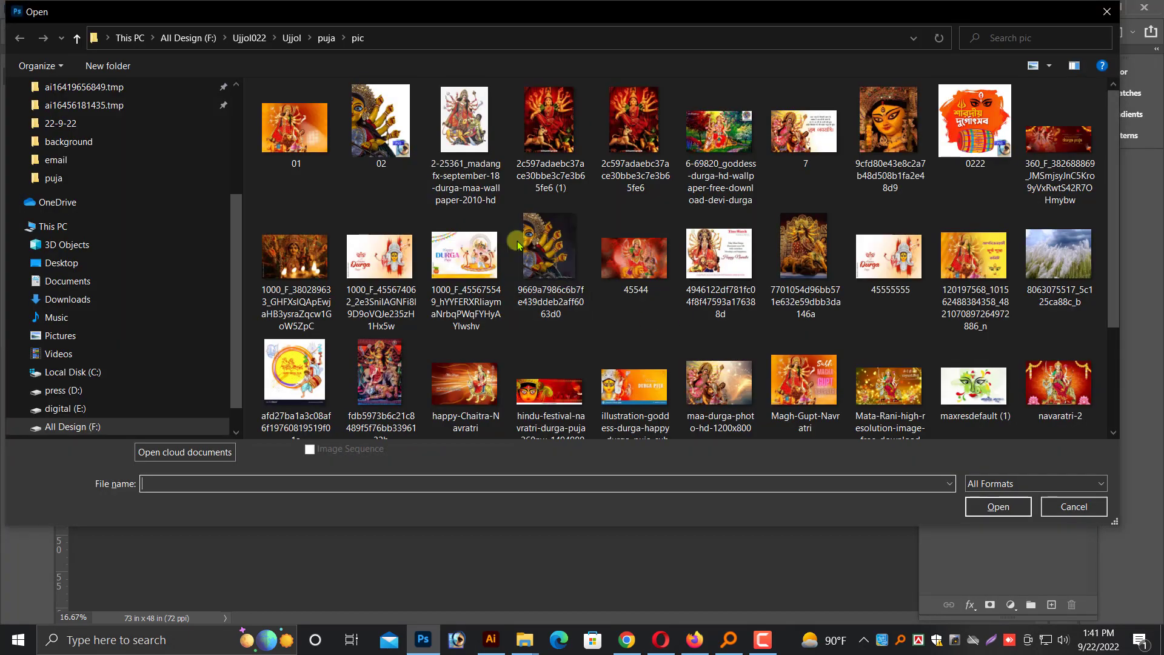
scroll(545, 267, down, 2)
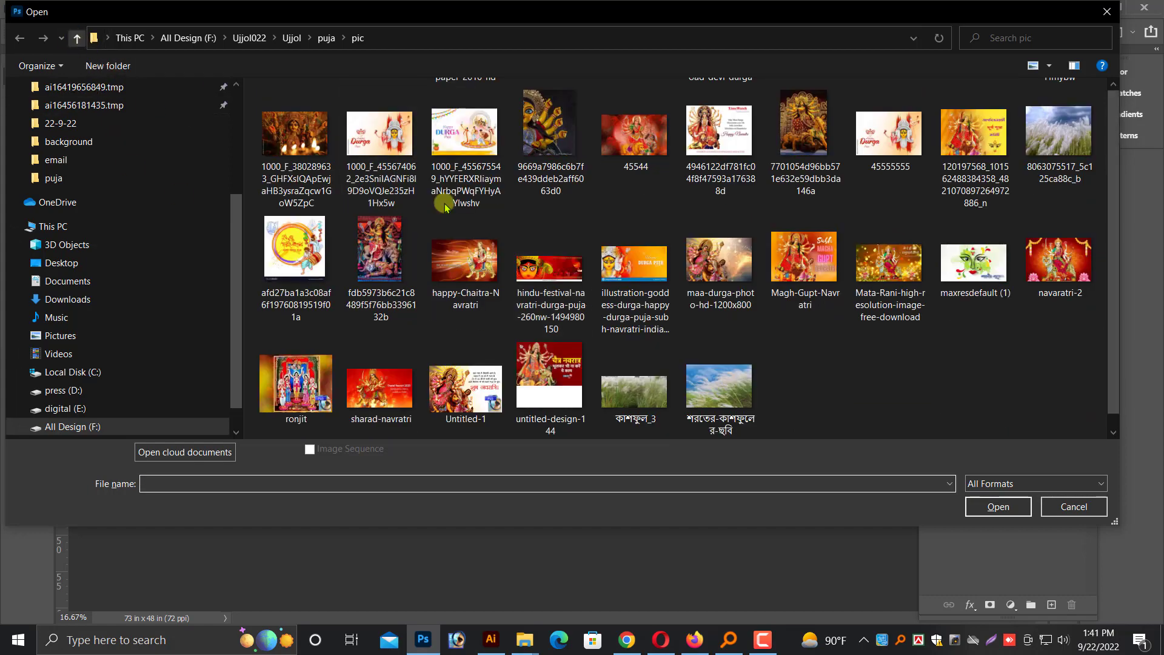
double_click(393, 111)
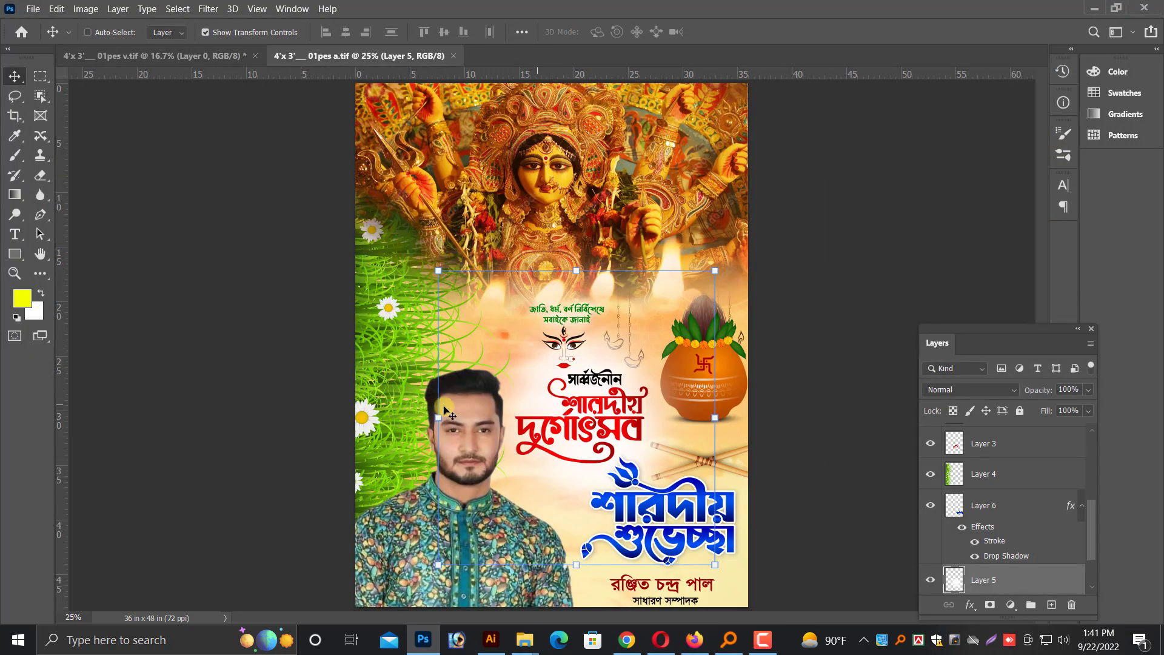
Rotate the grass layer about -77° to spread along the poster's bottom, and stack it directly above the background artwork
right_click(393, 380)
click(405, 384)
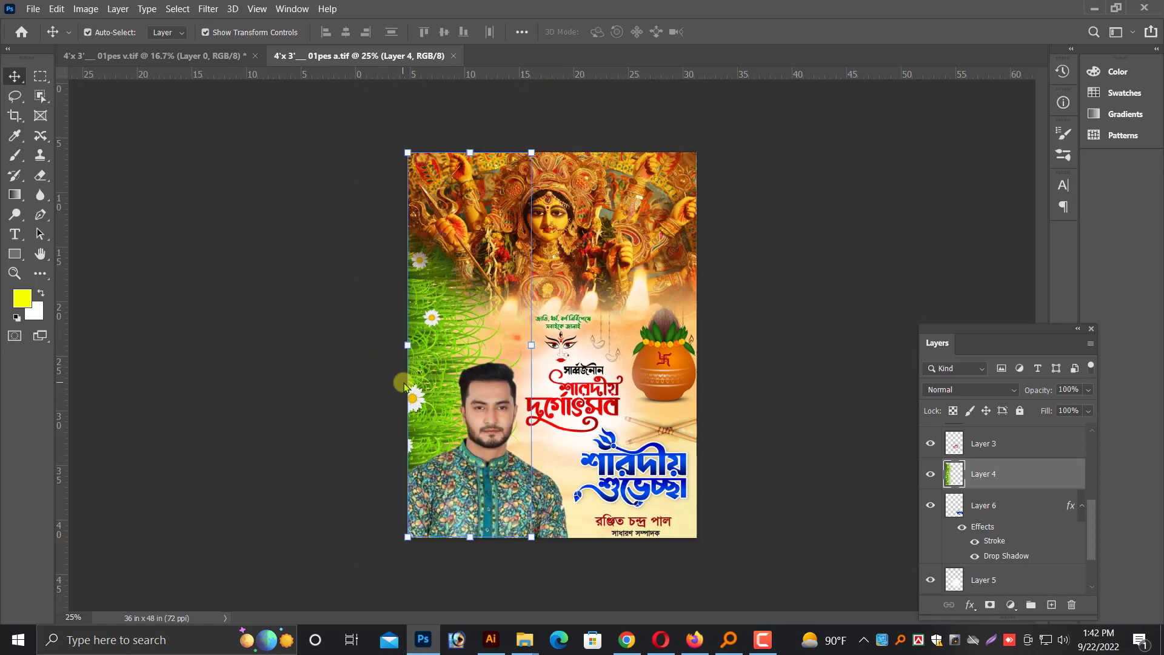
key(ctrl+minus)
drag(404, 162, 291, 373)
drag(403, 372, 503, 461)
key(Return)
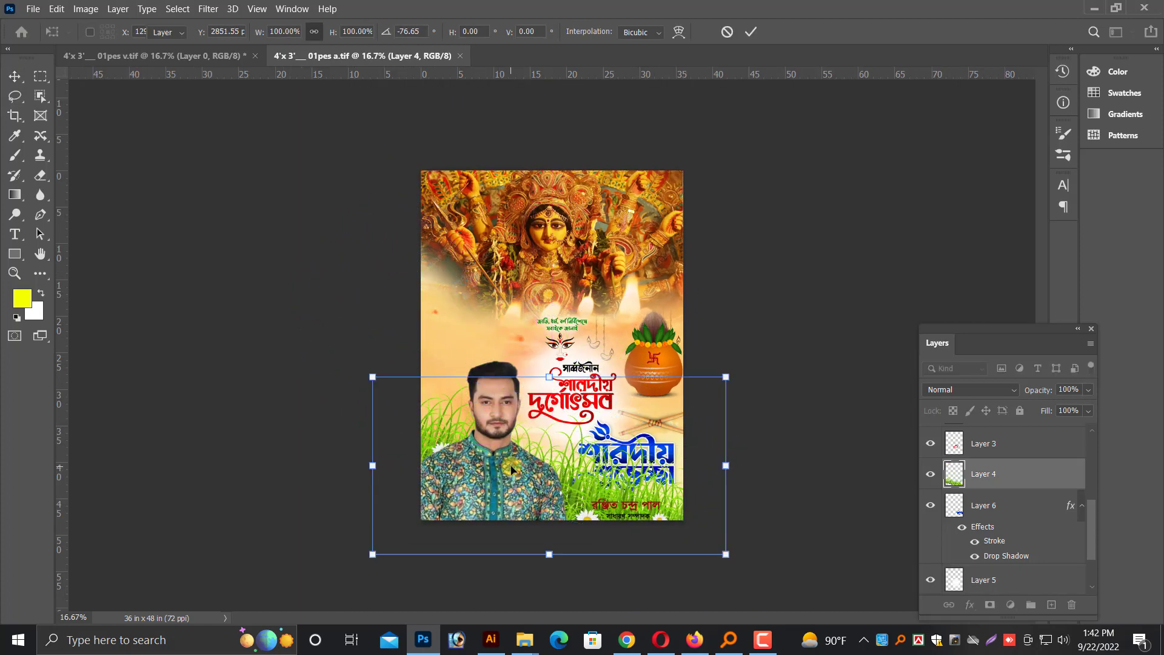
key(ctrl+shift+bracketleft)
key(ctrl+bracketright)
Give the name and designation lettering a white Outer Glow in Normal mode, 100% opacity, size 57 px, with slightly increased spread
key(ctrl+plus)
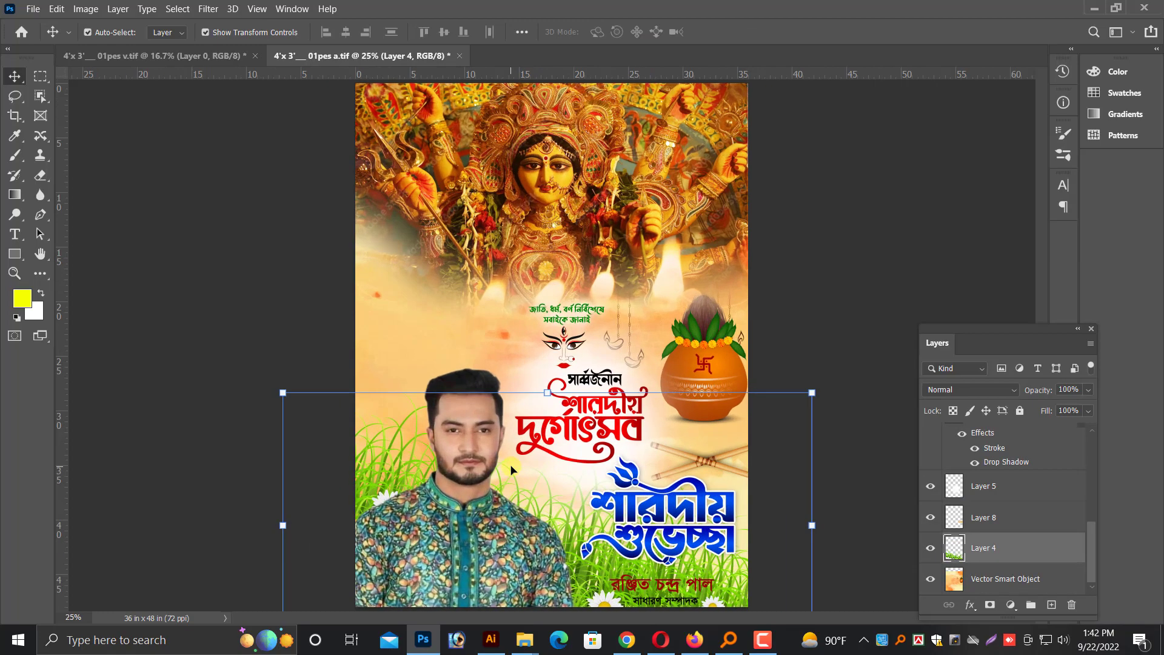
key(ctrl+plus)
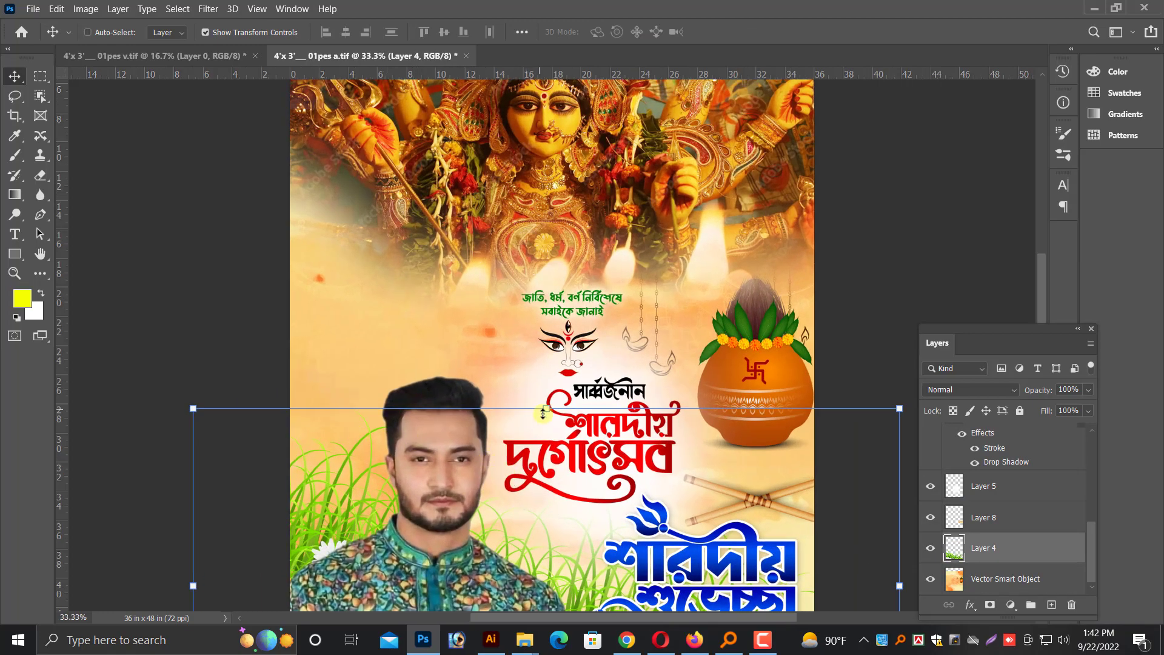
key(ctrl+plus)
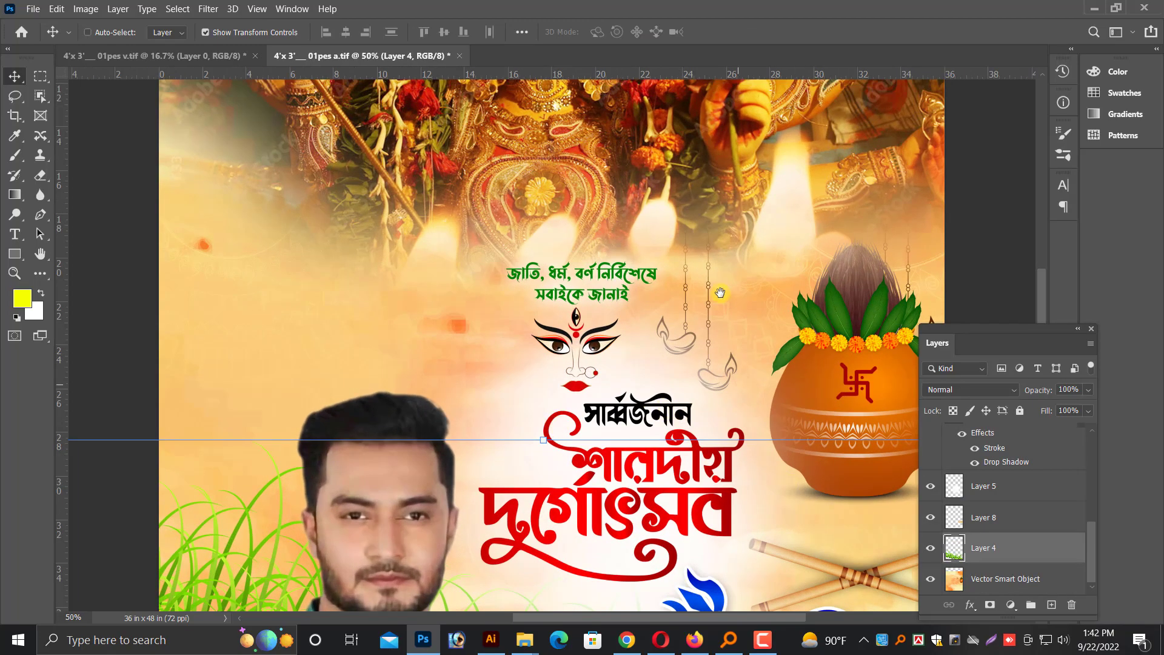
drag(720, 293, 722, 256)
key(ctrl+plus)
drag(660, 513, 643, 425)
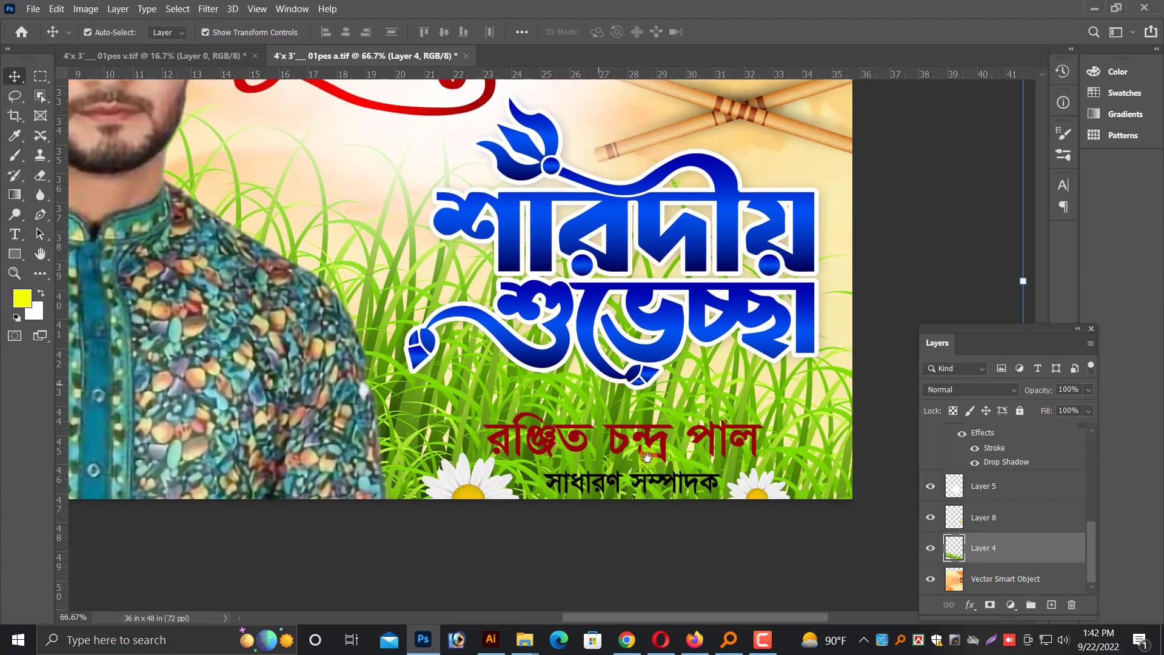
right_click(647, 422)
click(658, 428)
right_click(659, 431)
click(666, 433)
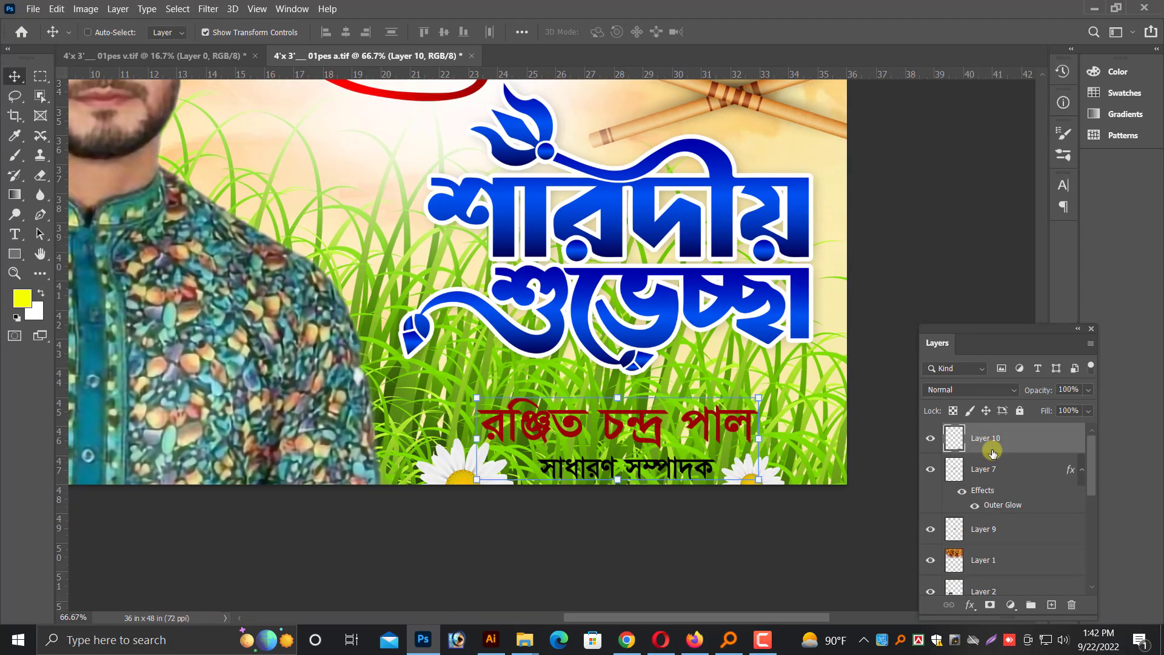
right_click(993, 452)
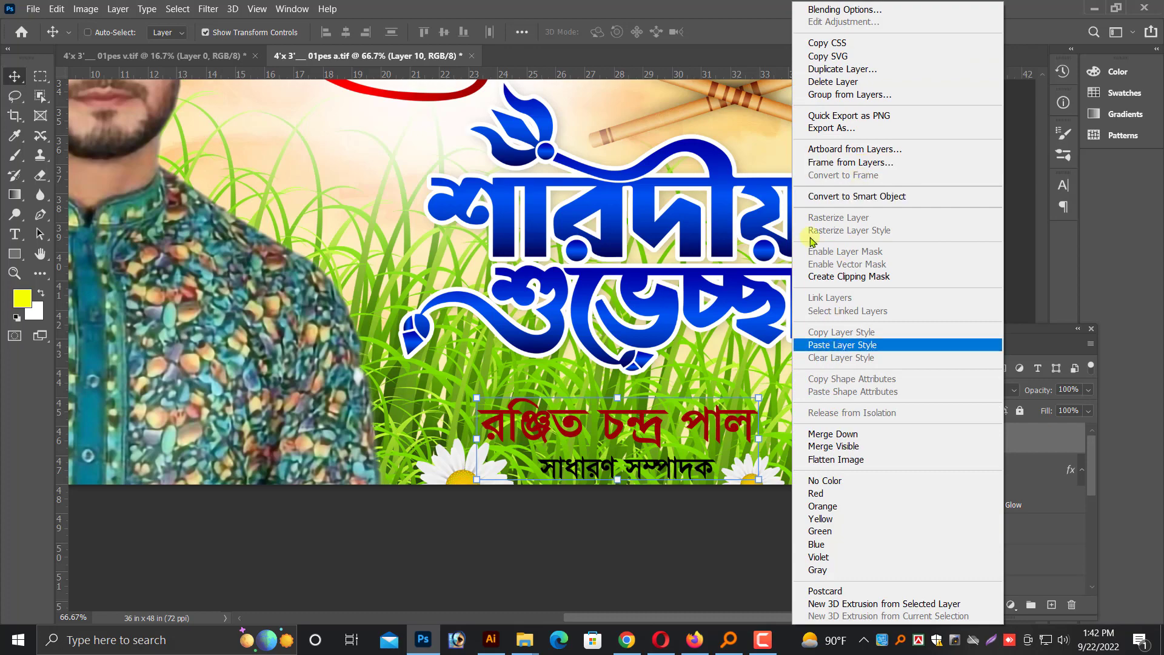
click(859, 9)
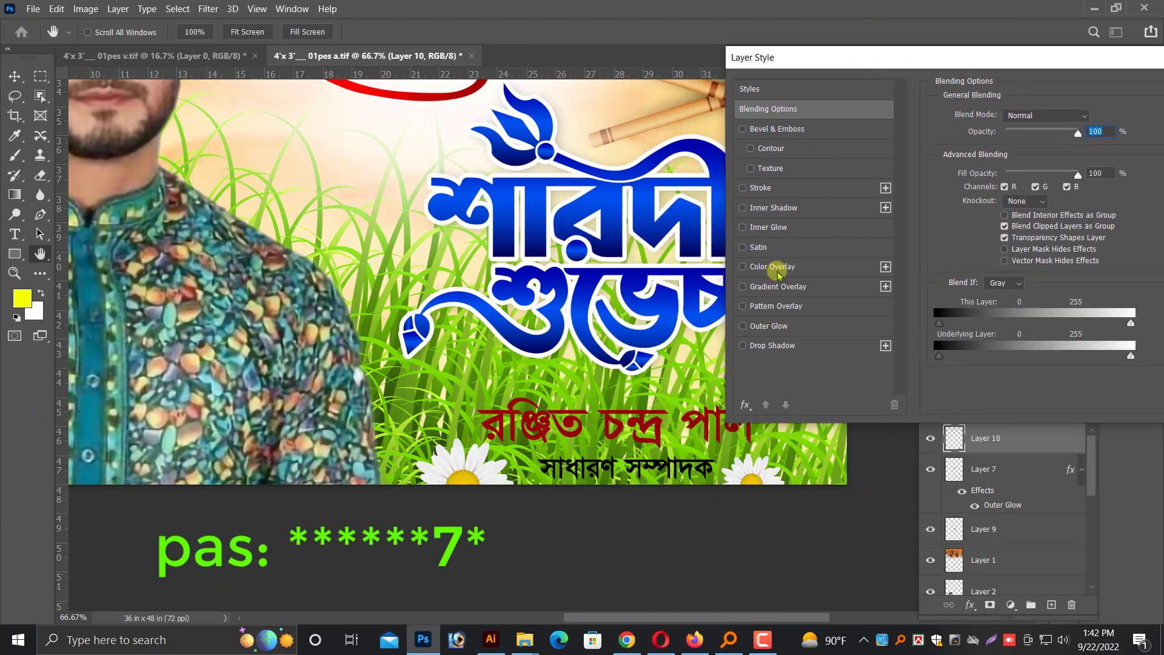
click(780, 326)
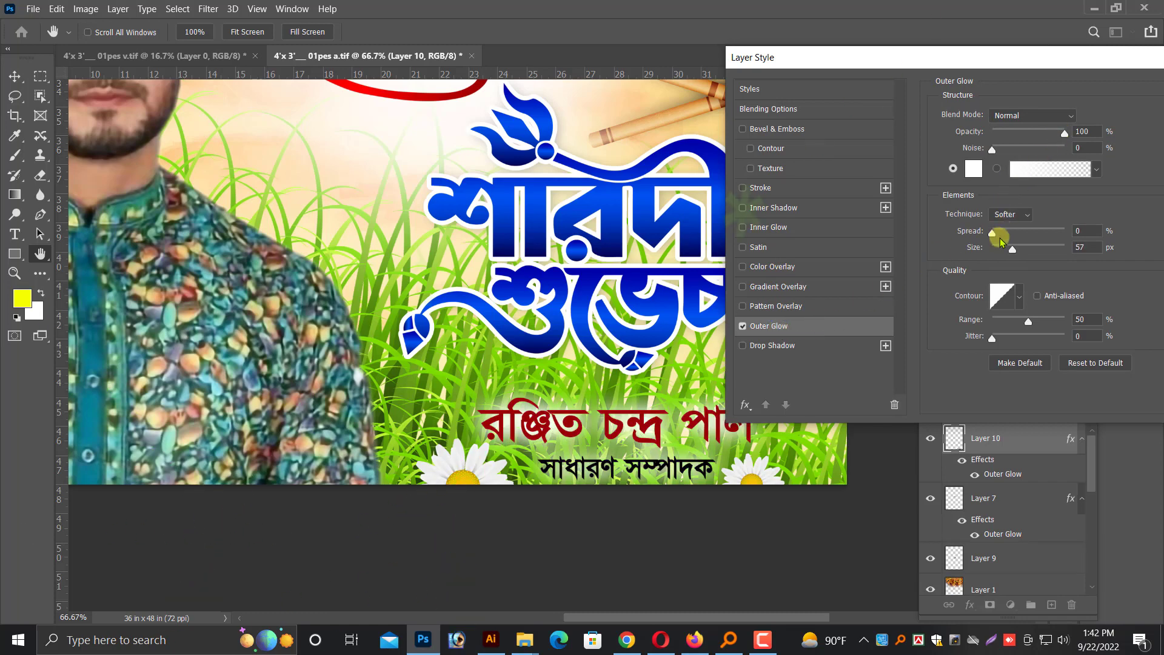
drag(1000, 240, 1002, 234)
key(Return)
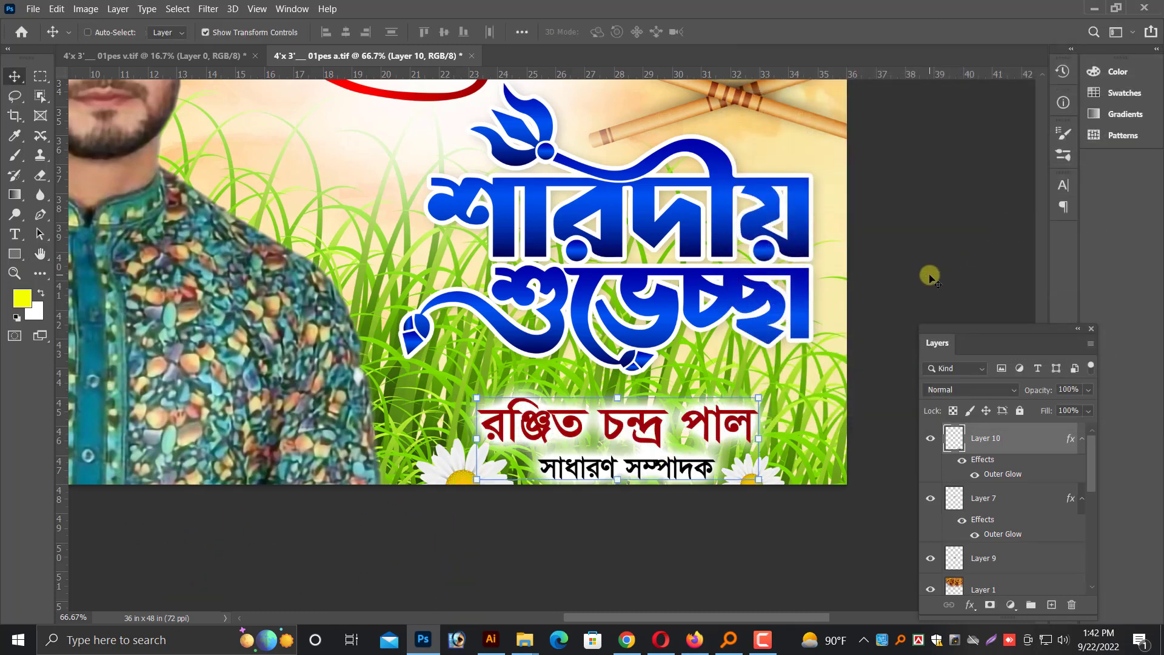
key(ctrl+minus)
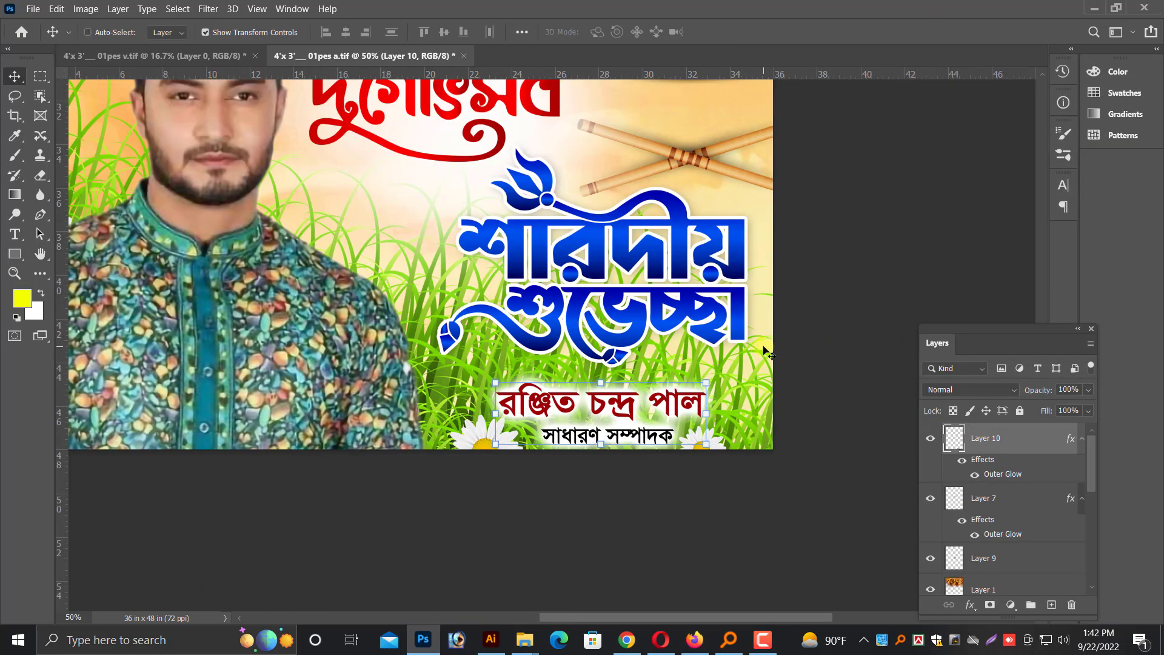
scroll(765, 351, up, 6)
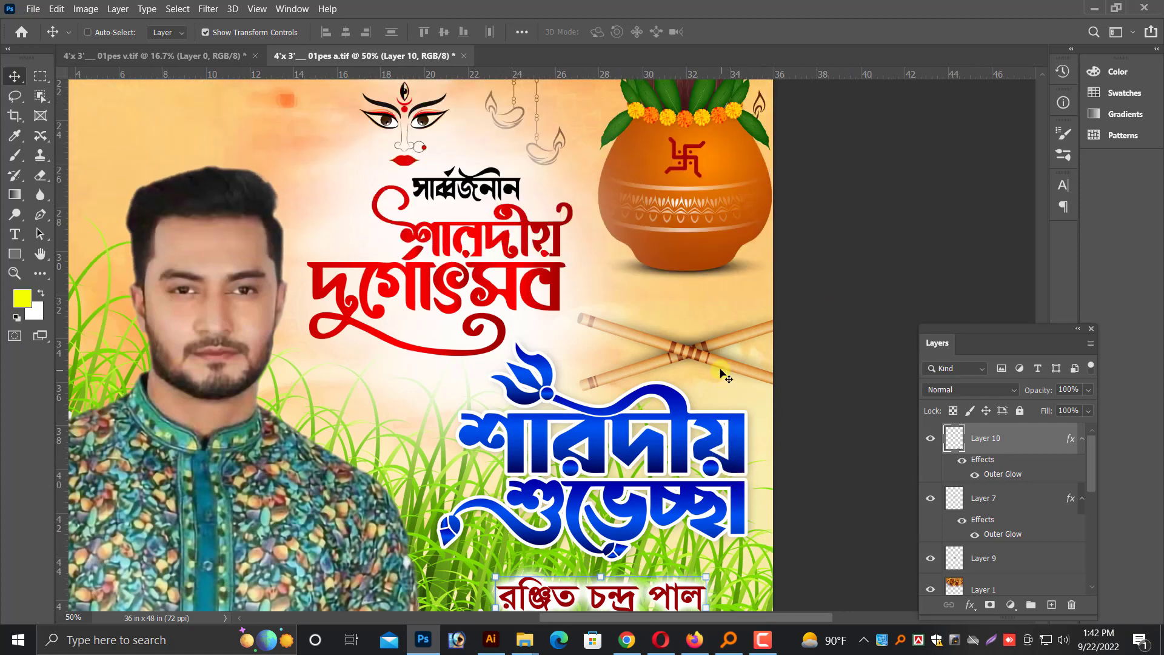
key(ctrl+minus)
scroll(513, 388, up, 1)
key(ctrl+minus)
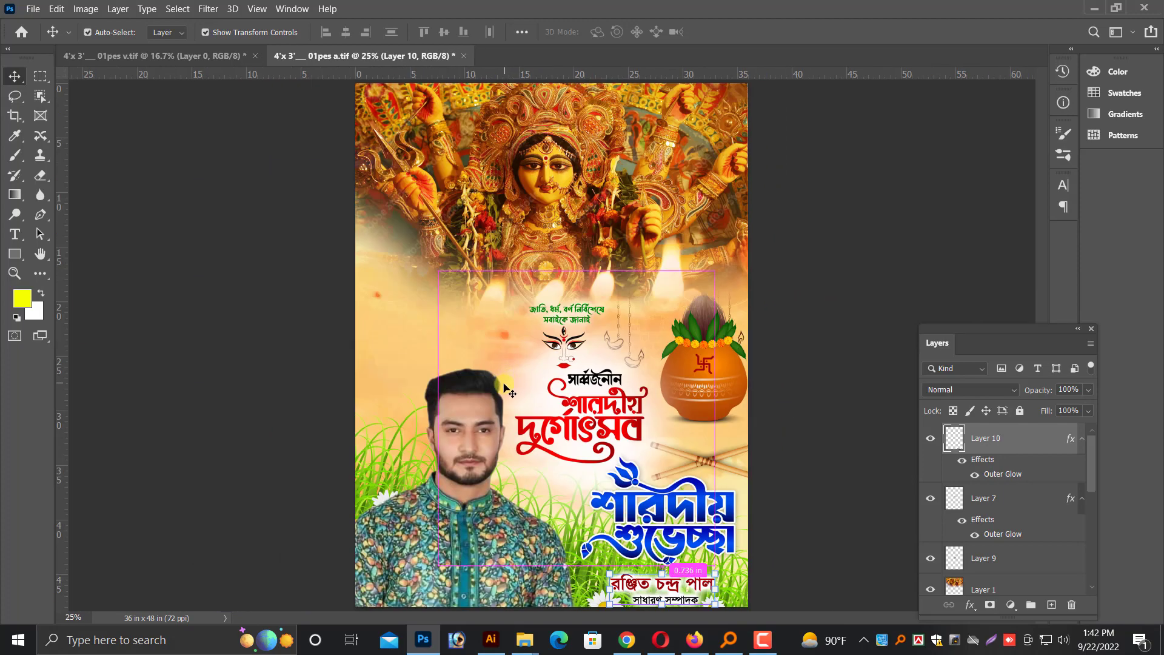
Open the blue-green brushed background image "ron." from the Desktop folder
click(27, 9)
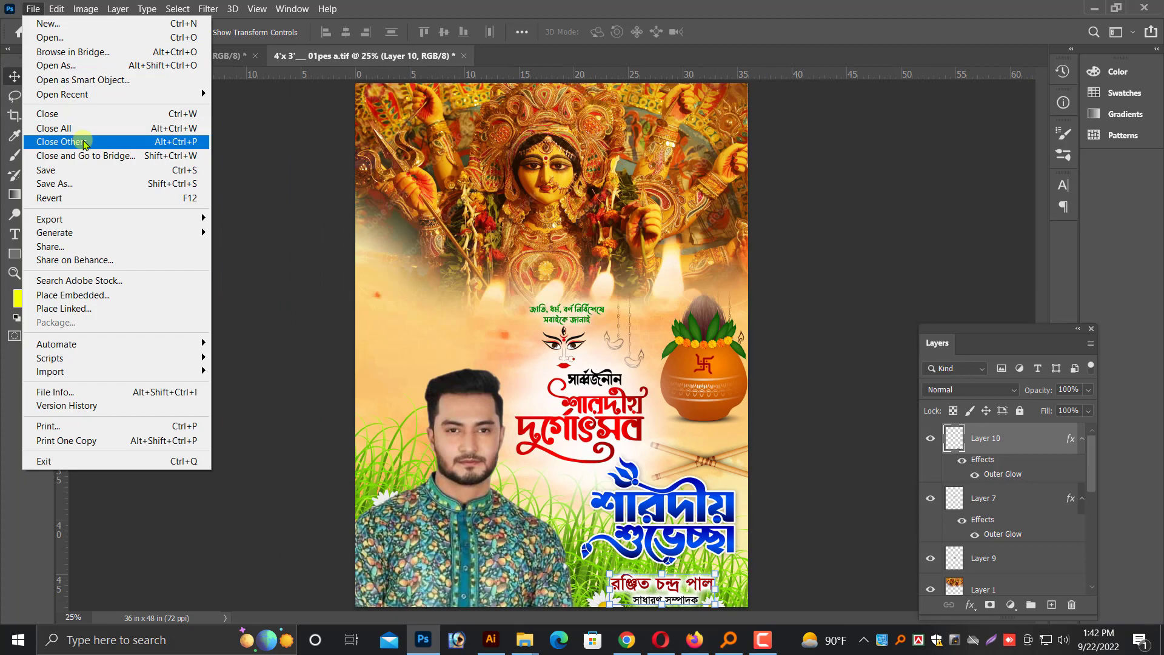
click(42, 35)
click(67, 263)
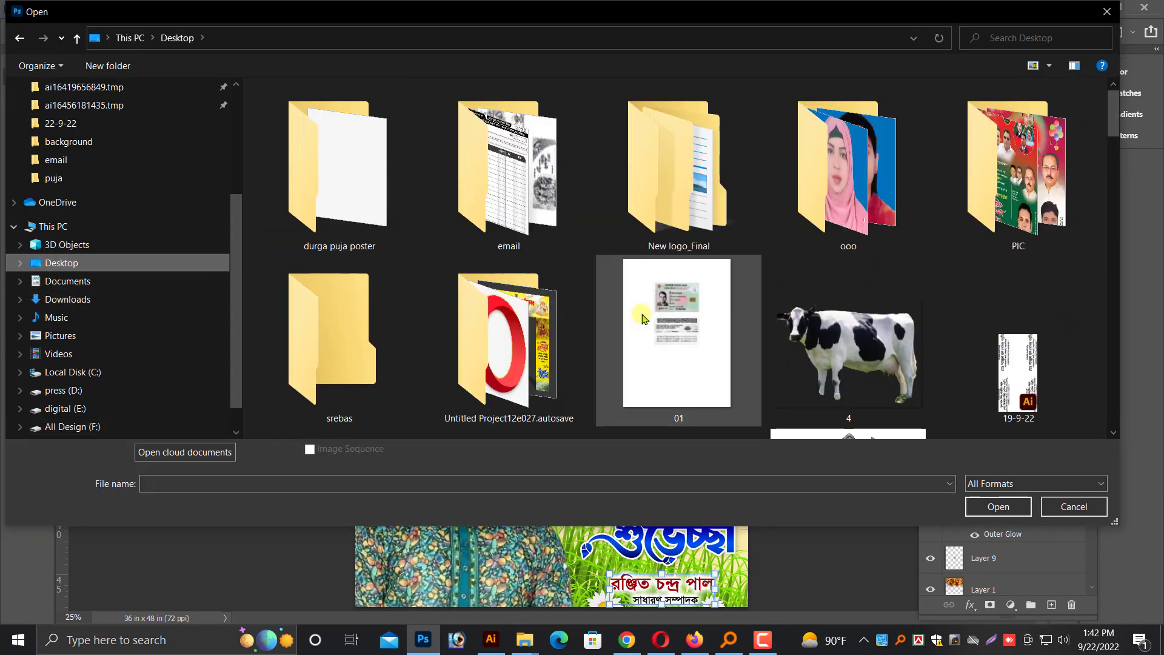
scroll(687, 320, down, 5)
scroll(634, 300, down, 15)
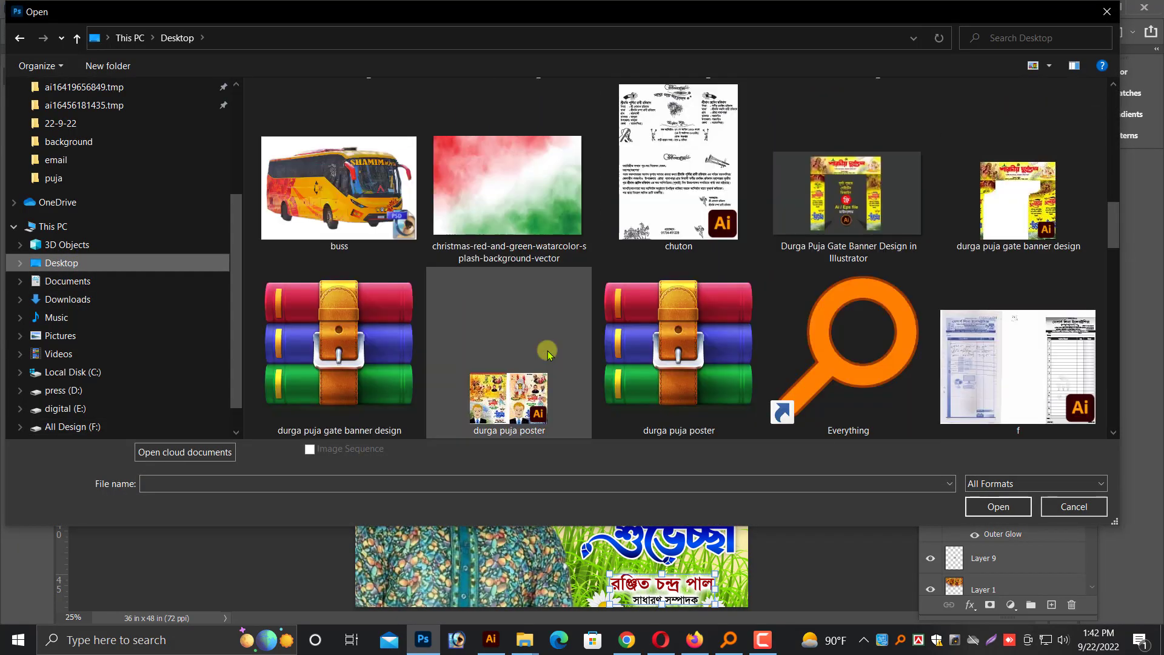
double_click(530, 360)
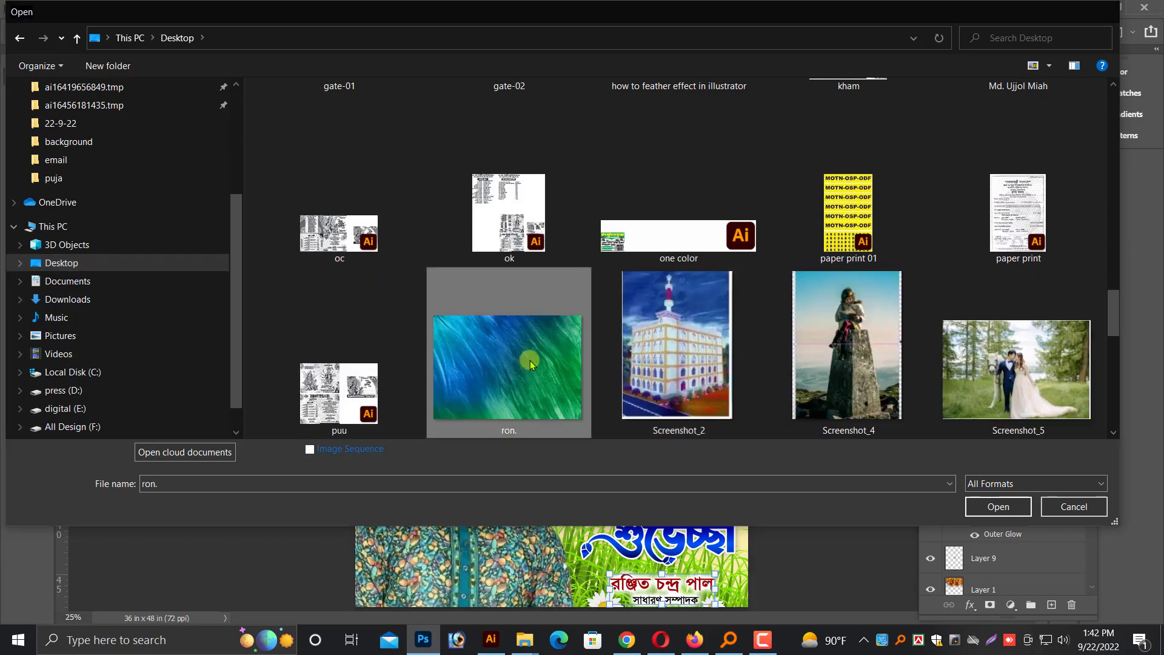
Copy the blue-green brushed "ron." image into the 4'x 3'___ 01pes a.tif poster and scale it to about 61.5%
drag(632, 370, 538, 49)
drag(422, 45, 549, 367)
key(ctrl+minus)
key(ctrl+minus)
key(ctrl+minus)
key(ctrl+minus)
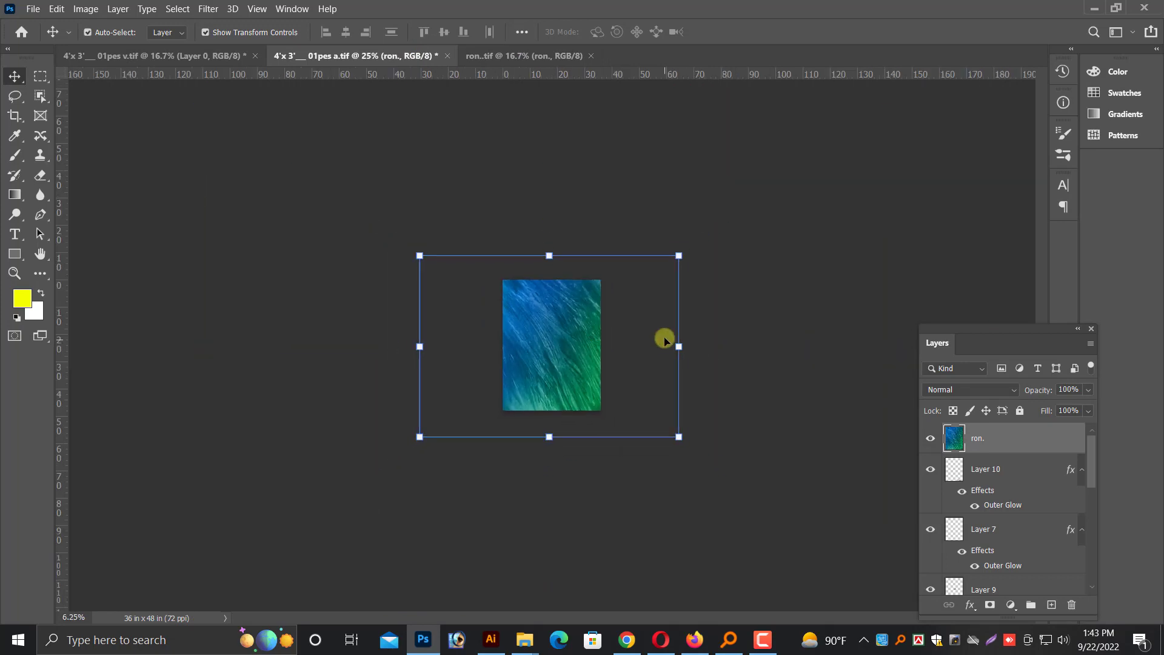
drag(678, 346, 582, 346)
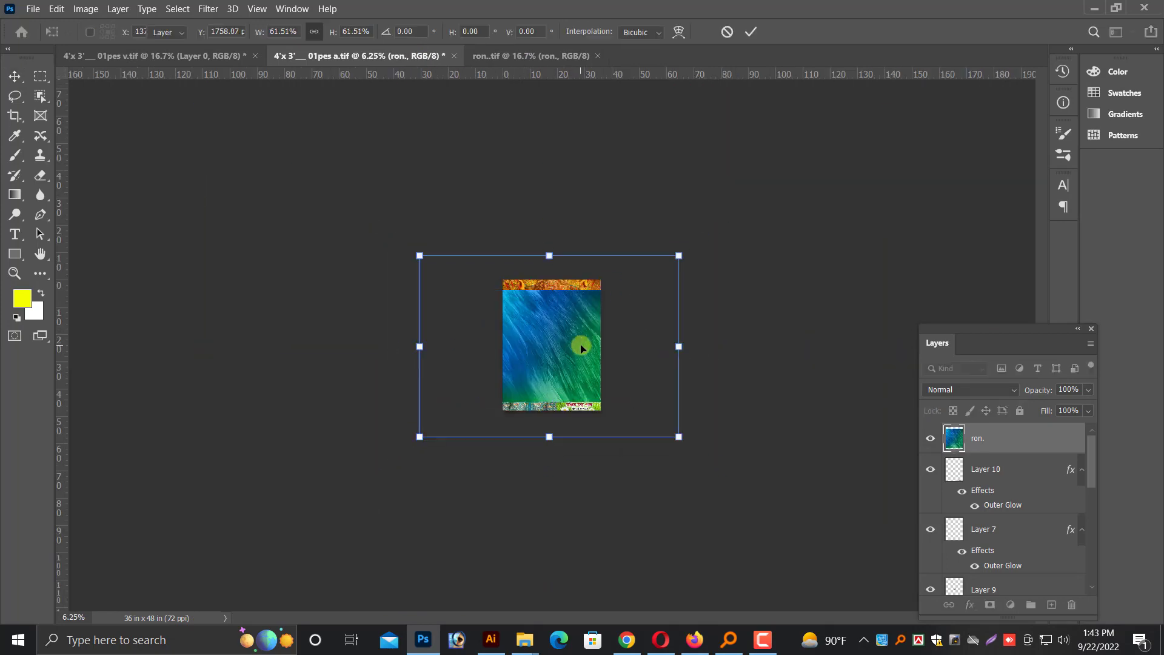
key(ctrl+plus)
key(Return)
key(ctrl+plus)
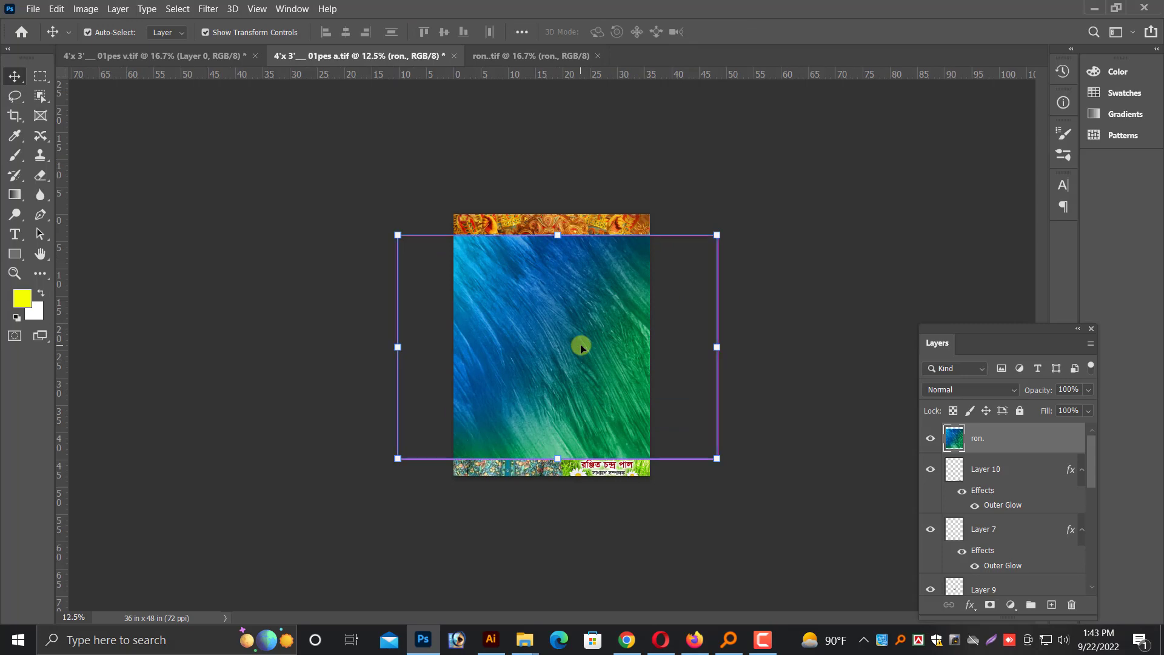
Stack the ron. layer directly above the Vector Smart Object background and scale it to about 89%, covering the poster's width
key(ctrl+bracketleft)
key(ctrl+bracketleft)
key(ctrl+bracketleft)
key(ctrl+bracketleft)
key(ctrl+bracketleft)
key(ctrl+bracketleft)
key(ctrl+plus)
key(ctrl+plus)
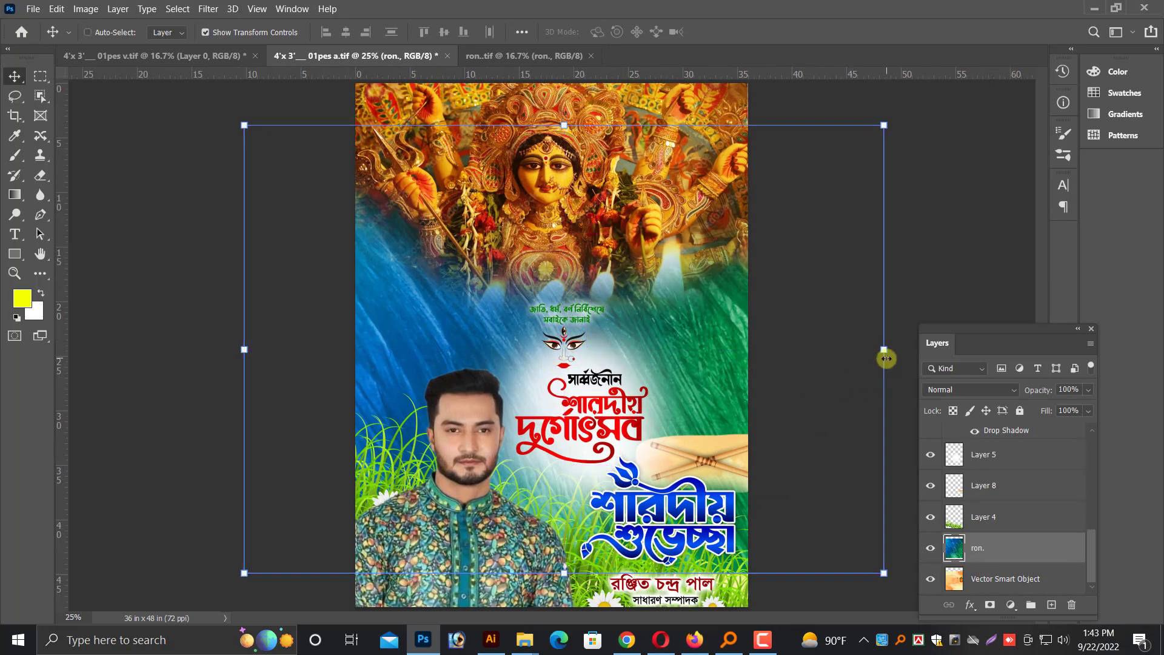
drag(886, 353, 814, 354)
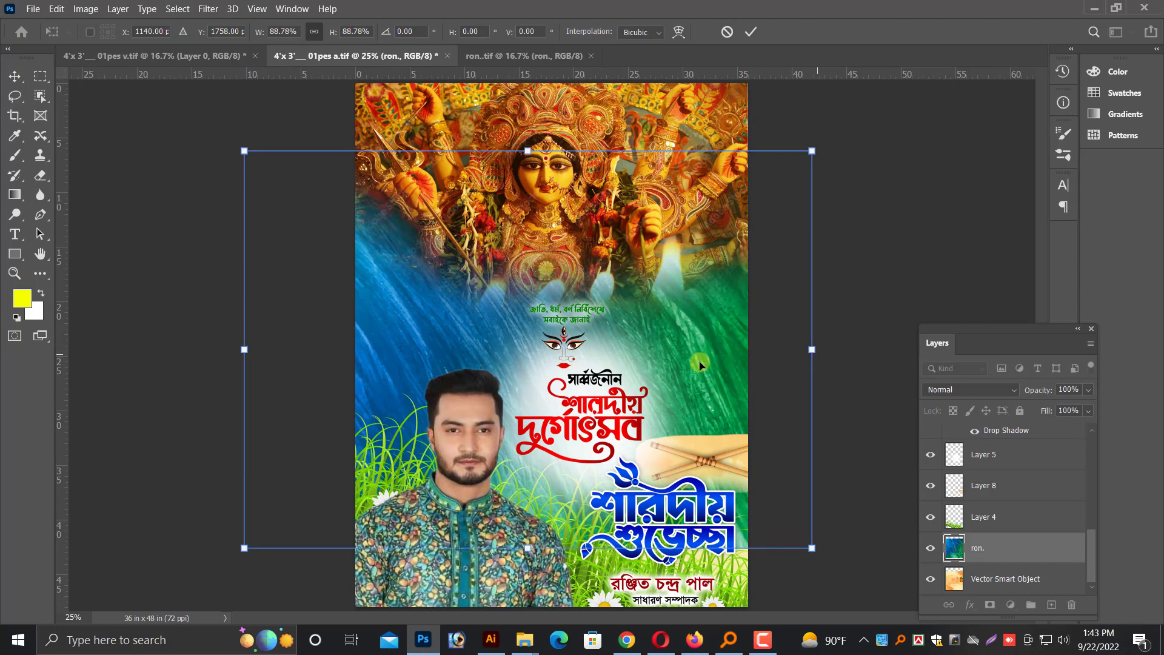
drag(694, 361, 706, 362)
key(Return)
Erase the middle of the ron. layer with a soft 1200 px eraser, leaving colour along the poster's side edges
click(32, 179)
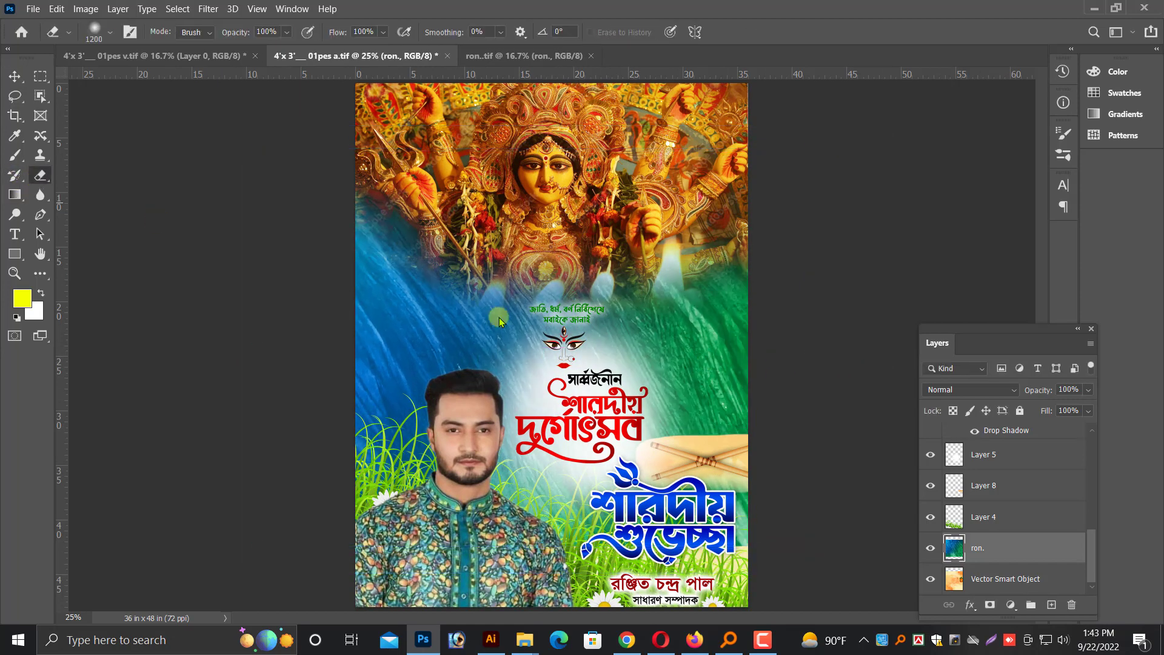
mouse_move(461, 285)
mouse_down()
mouse_move(509, 340)
mouse_move(400, 291)
mouse_move(604, 345)
mouse_move(521, 467)
mouse_up()
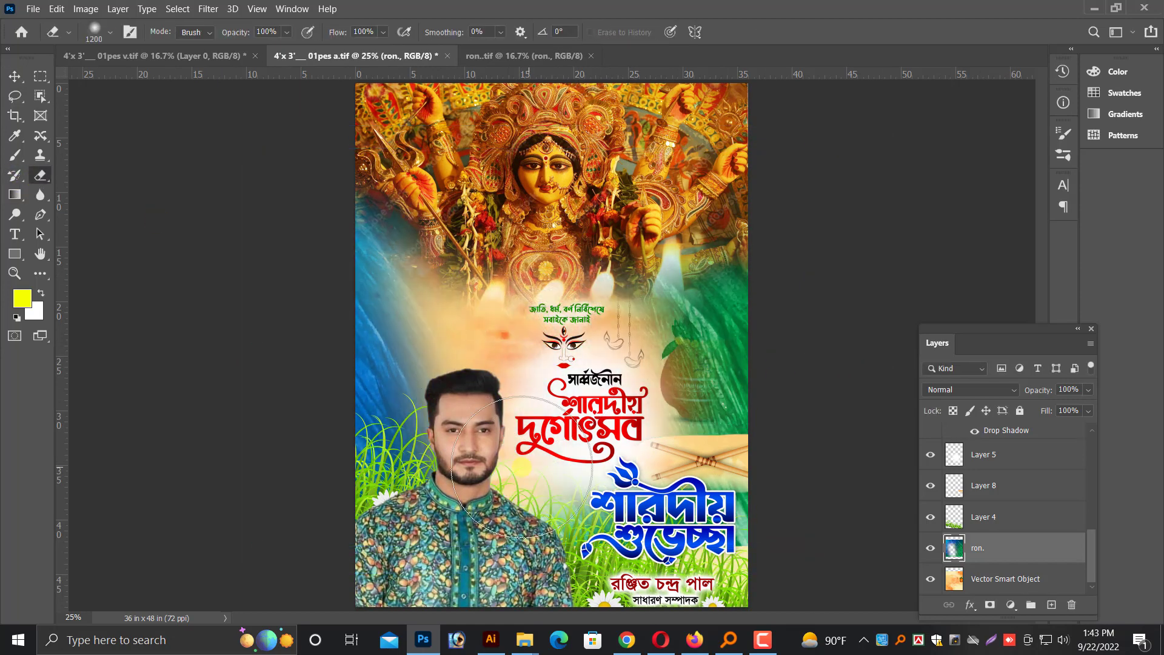
mouse_move(649, 331)
mouse_down()
mouse_move(638, 415)
mouse_move(667, 339)
mouse_move(660, 395)
mouse_move(467, 429)
mouse_move(592, 515)
mouse_move(470, 345)
mouse_move(465, 262)
mouse_up()
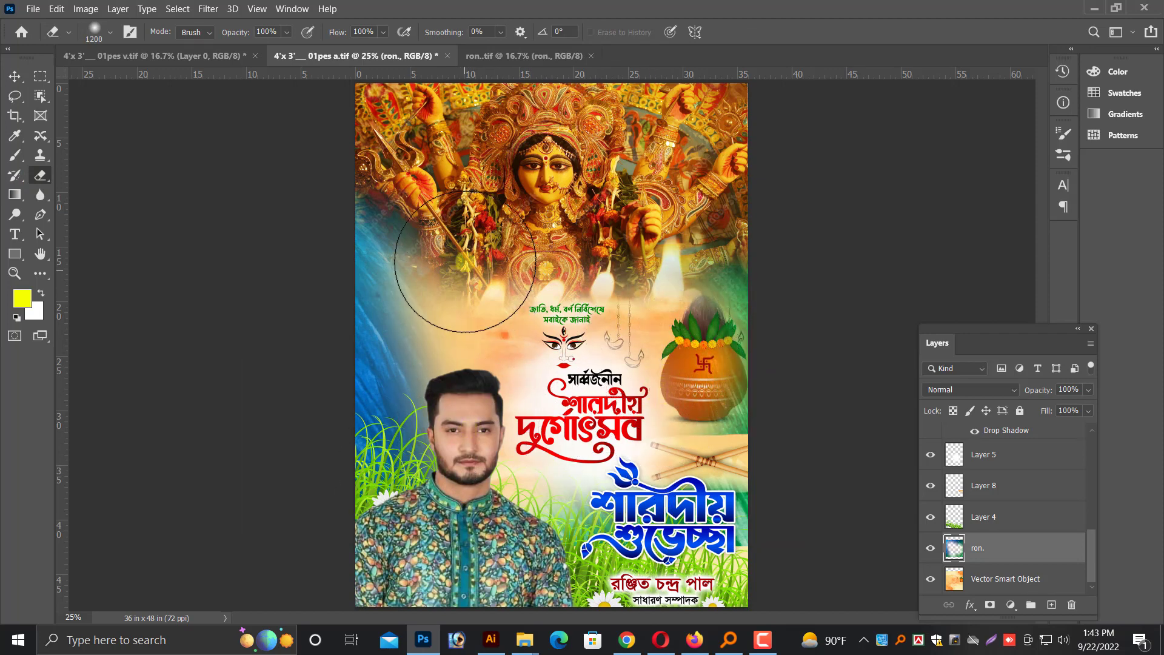
Trim the ron. layer's overhanging parts to the poster's canvas bounds and clear the selection
click(19, 72)
key(ctrl+minus)
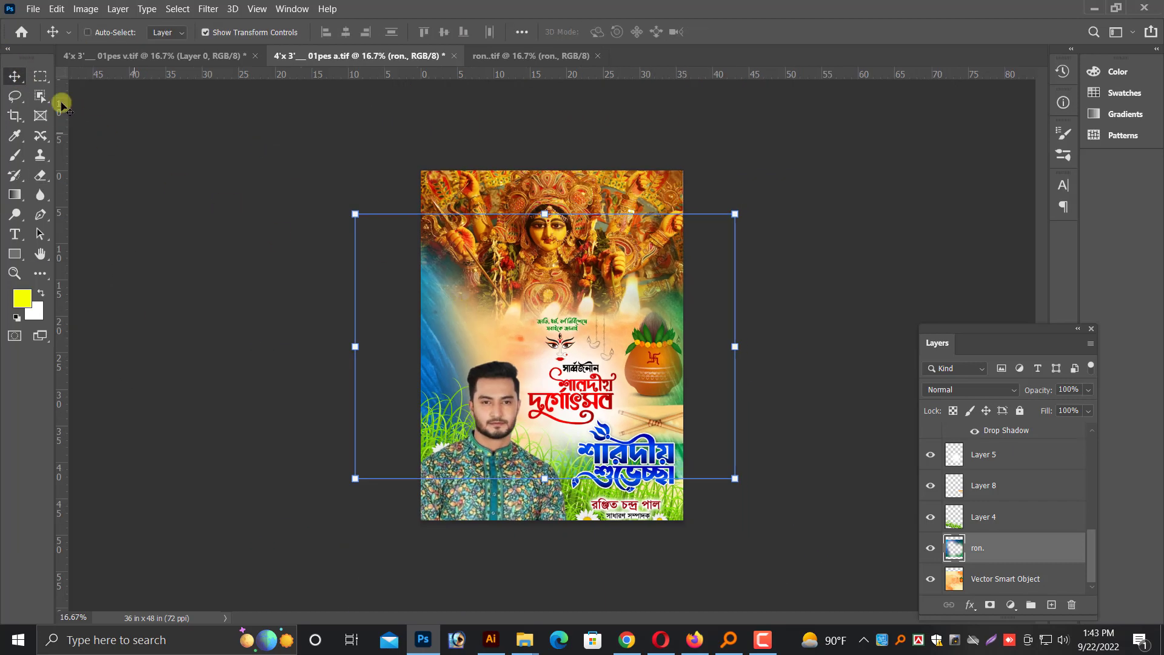
click(40, 76)
drag(376, 164, 746, 587)
key(ctrl+plus)
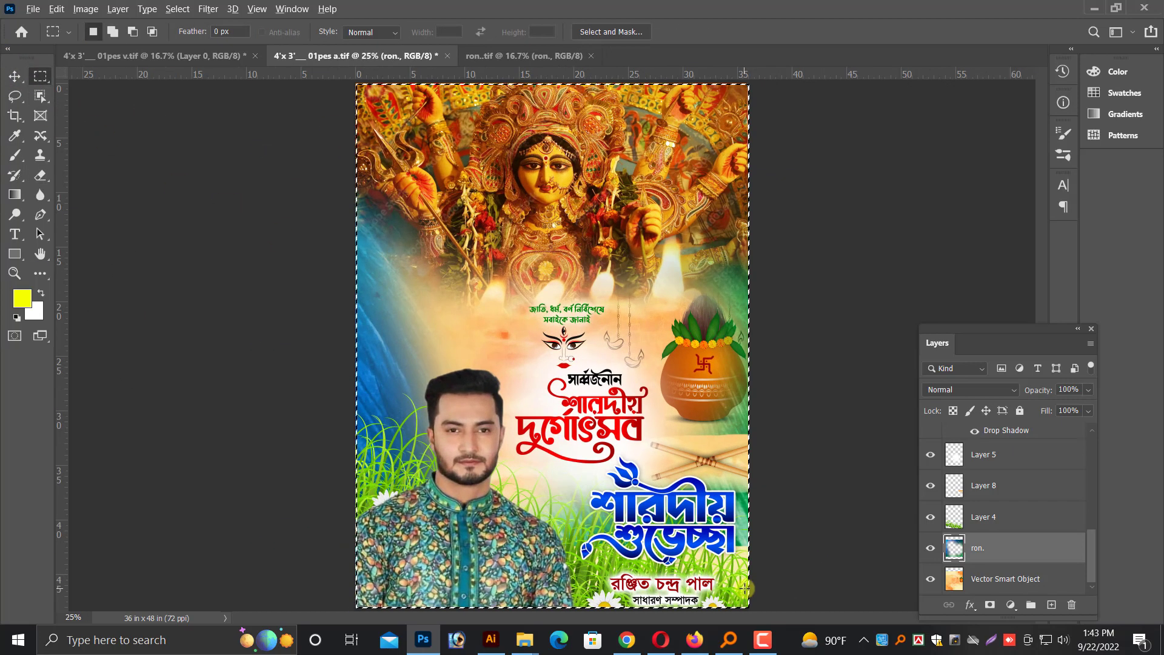
key(ctrl+d)
key(v)
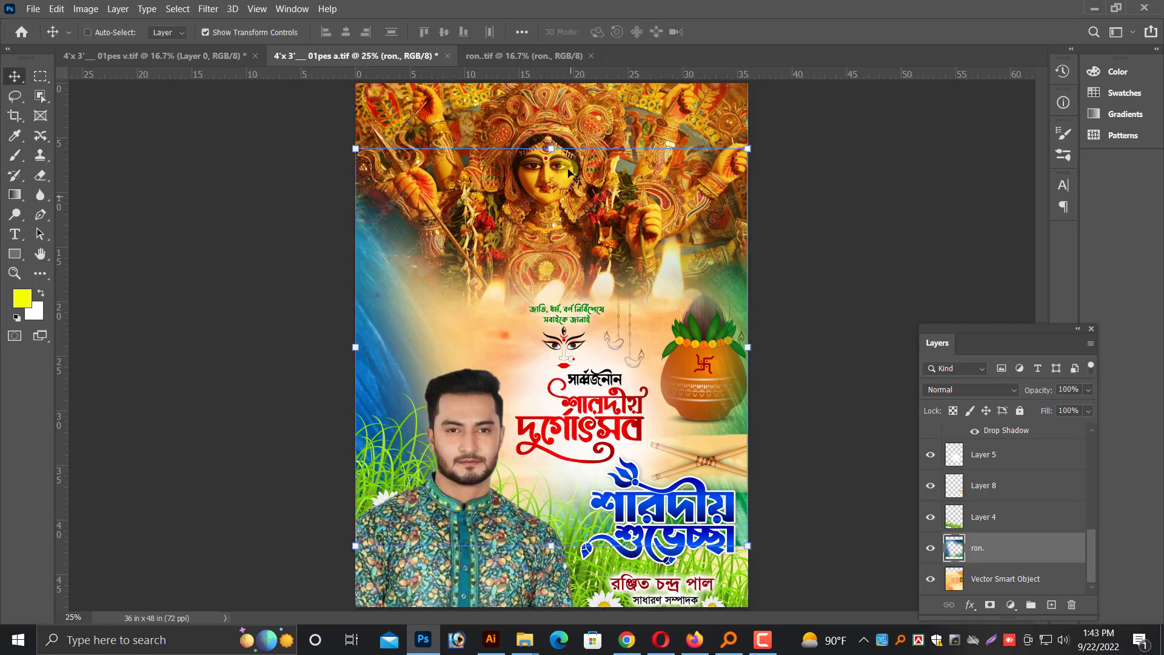
Darken the goddess photo layer's midtones slightly with a Curves adjustment
click(615, 226)
key(ctrl+plus)
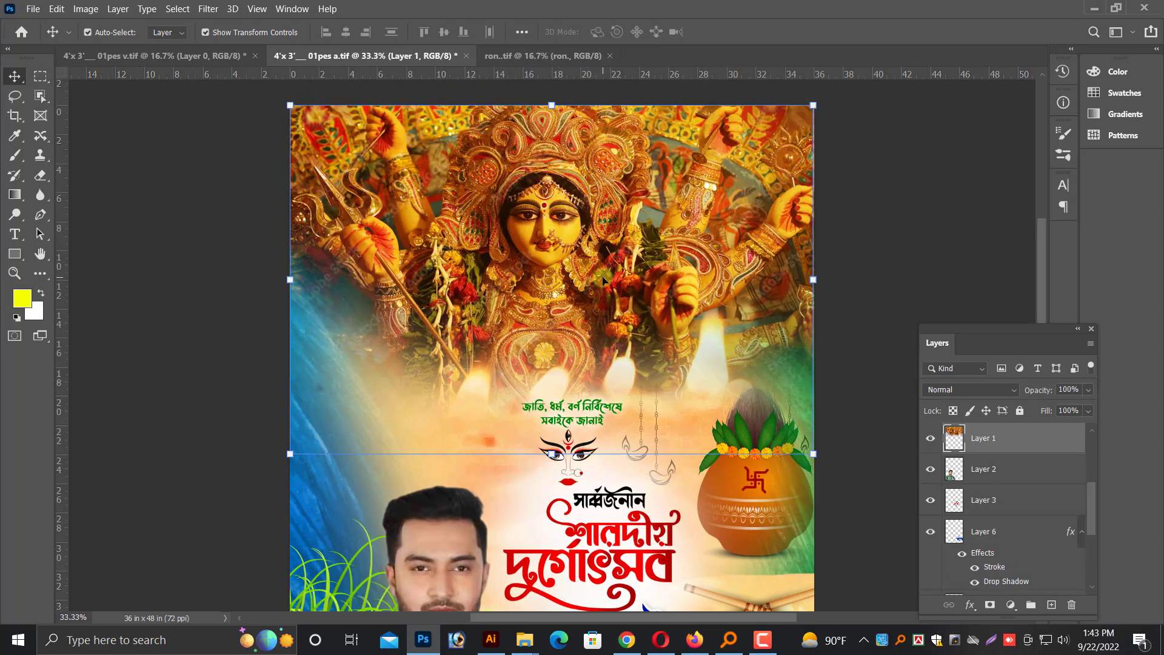
click(87, 33)
click(80, 13)
mouse_move(156, 44)
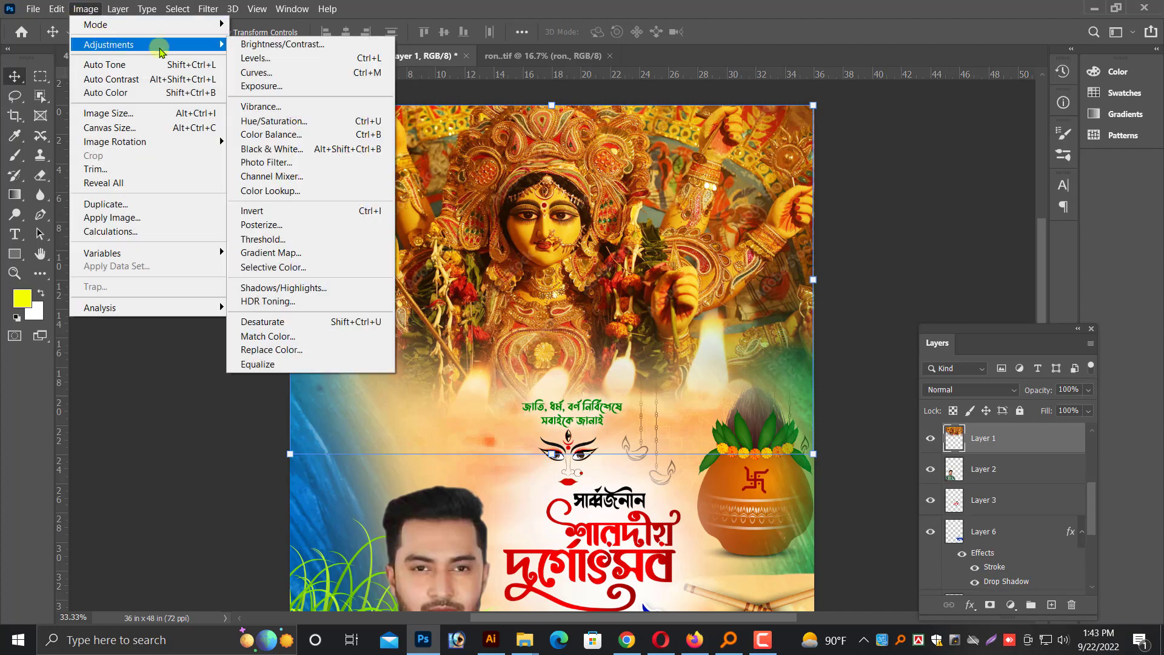
click(258, 72)
drag(578, 85, 1058, 144)
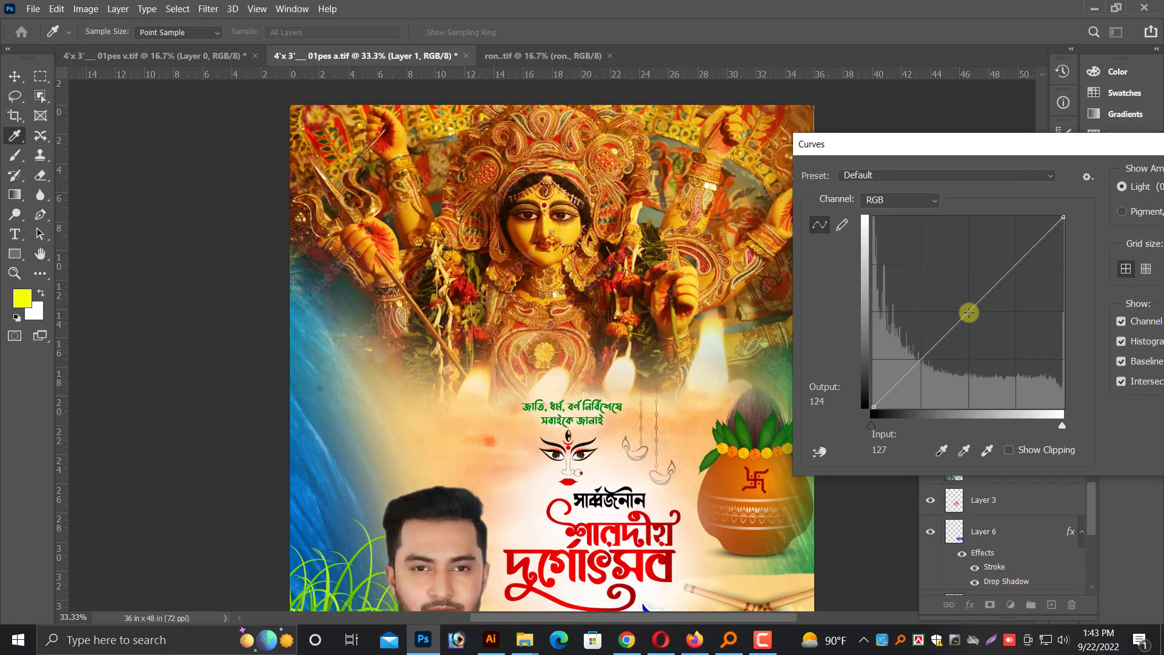
drag(969, 313, 973, 316)
key(Return)
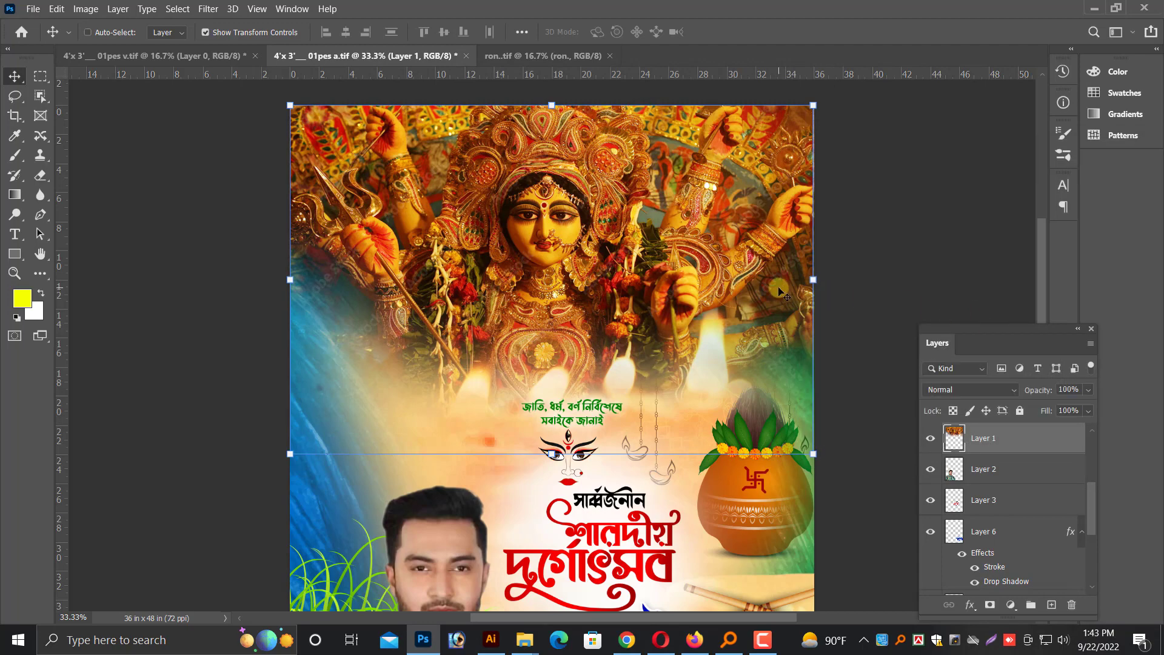
Add a layer above the goddess photo and brush soft yellow glows into both upper corners, using an 800 px brush at 80% opacity
key(ctrl+plus)
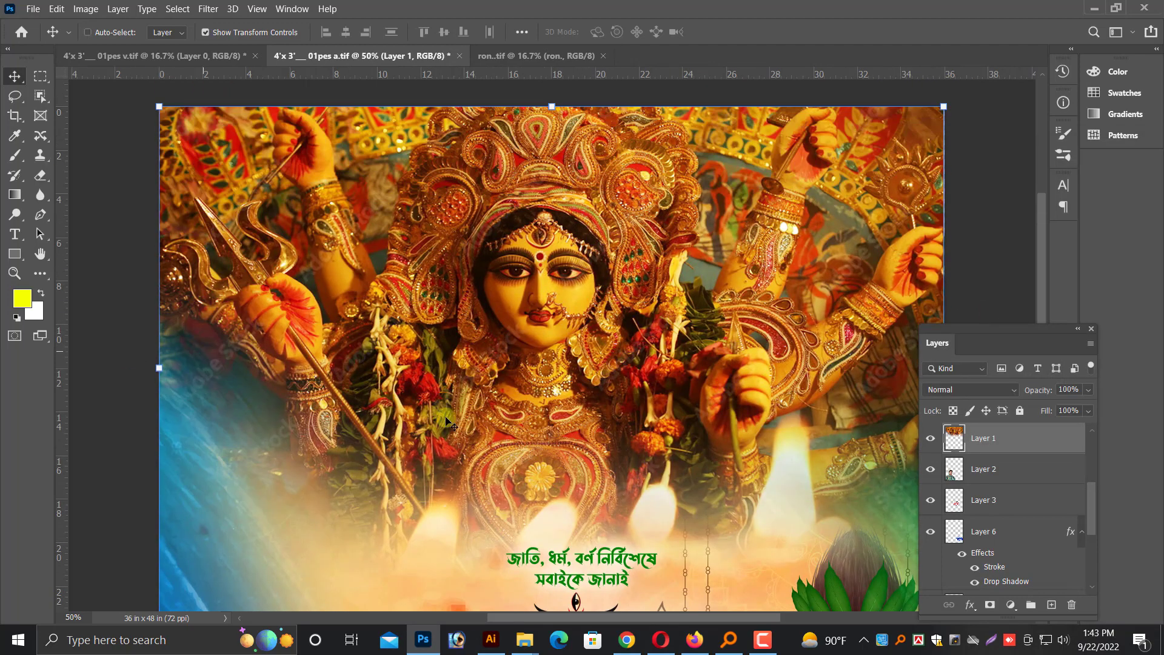
click(1052, 605)
click(15, 156)
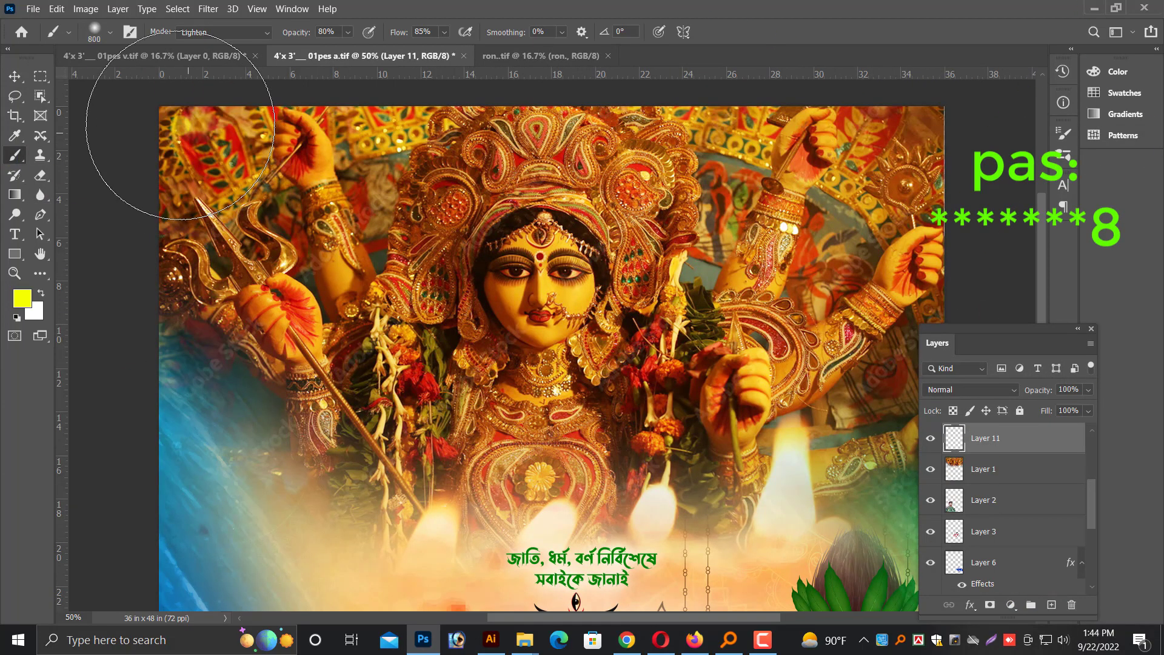
click(192, 153)
key(ctrl+minus)
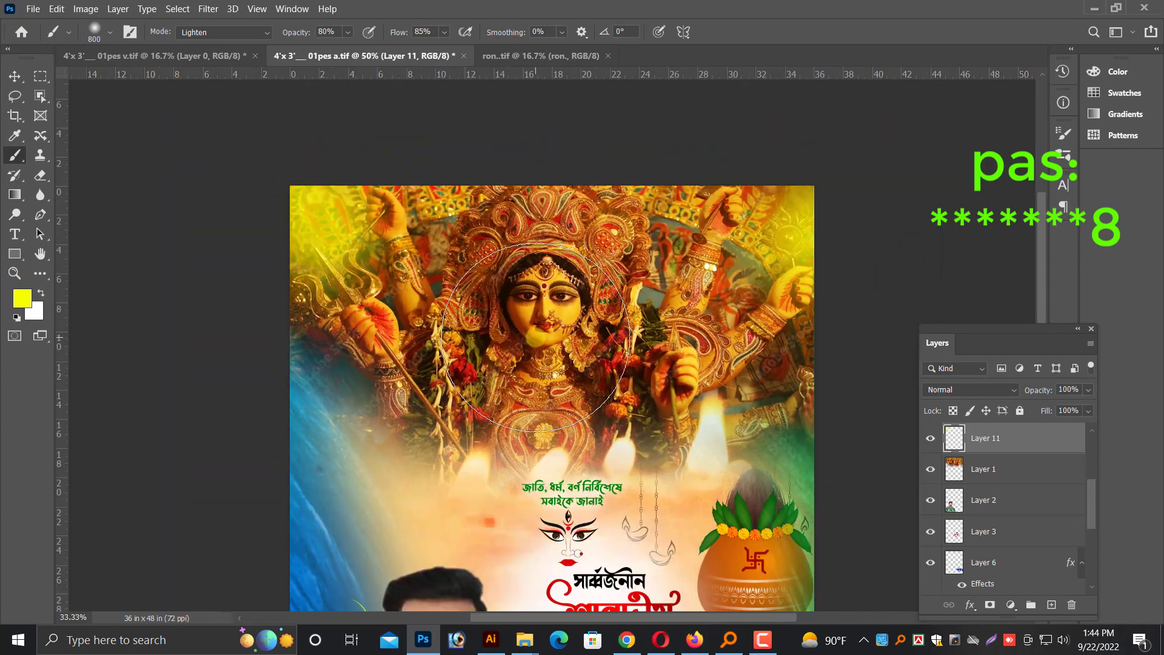
click(16, 76)
key(ctrl+minus)
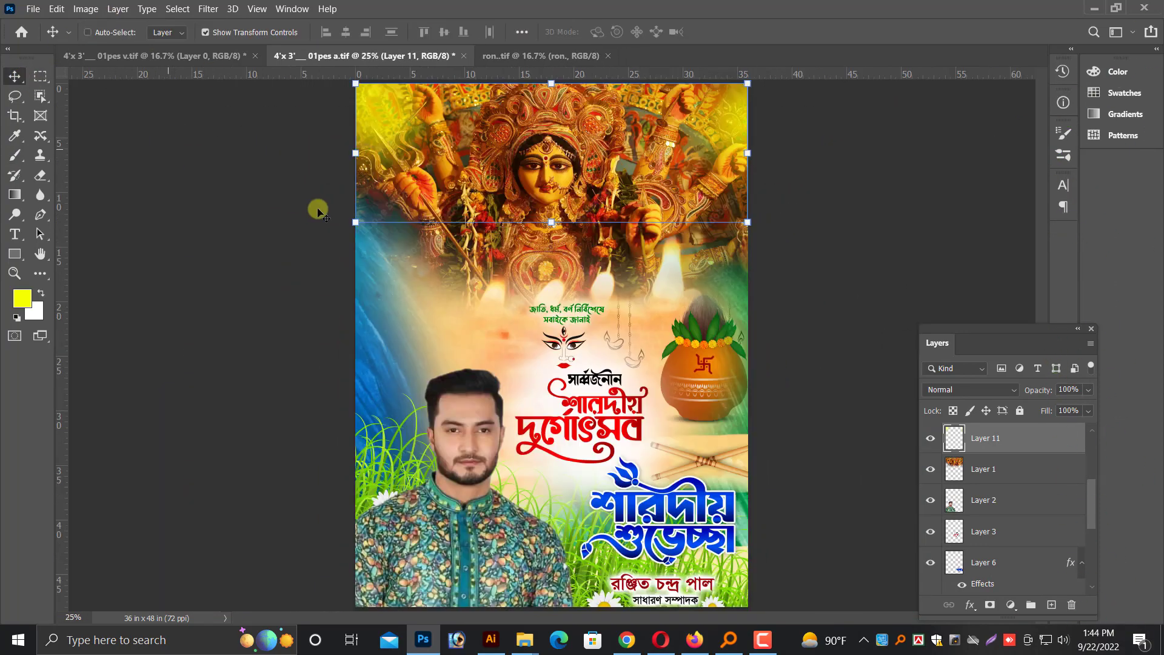
Erase the remaining green of the ron. layer around the pencils and greeting lettering at the poster's lower right, and save the file
key(ctrl+plus)
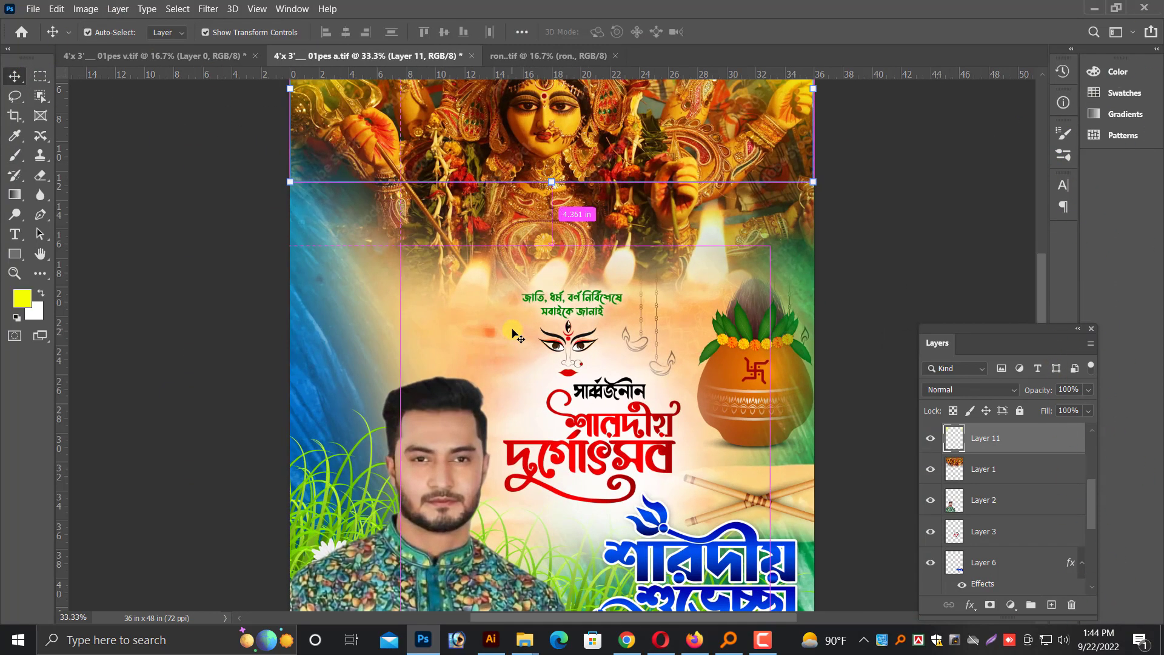
key(ctrl+minus)
right_click(359, 367)
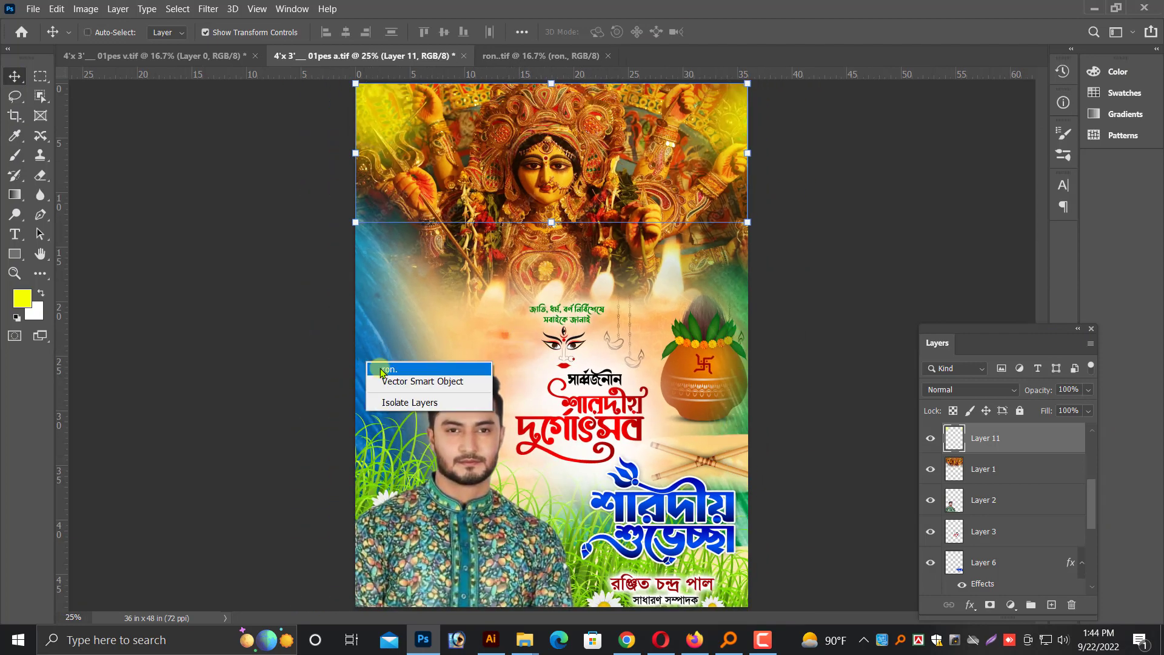
click(379, 371)
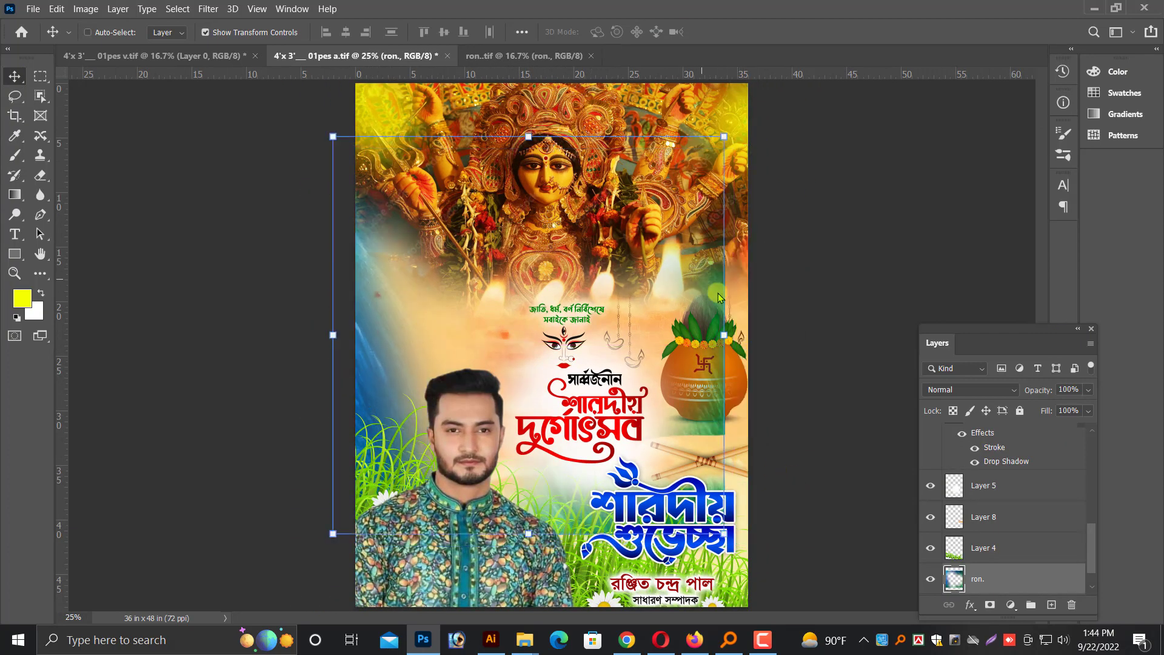
click(40, 176)
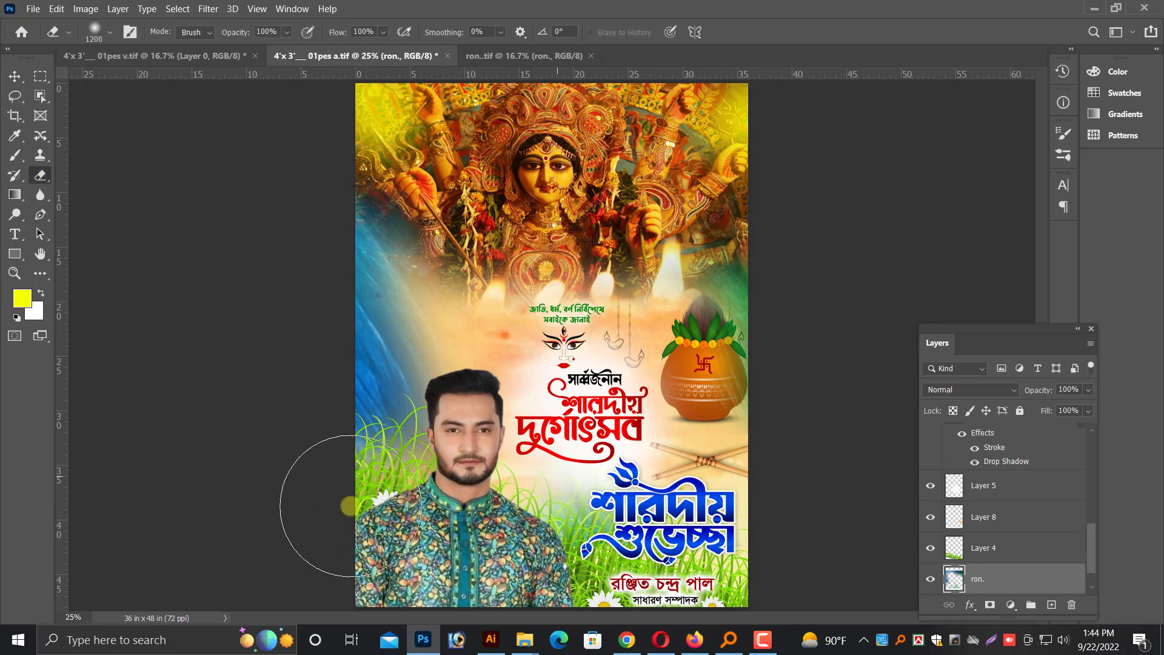
click(15, 76)
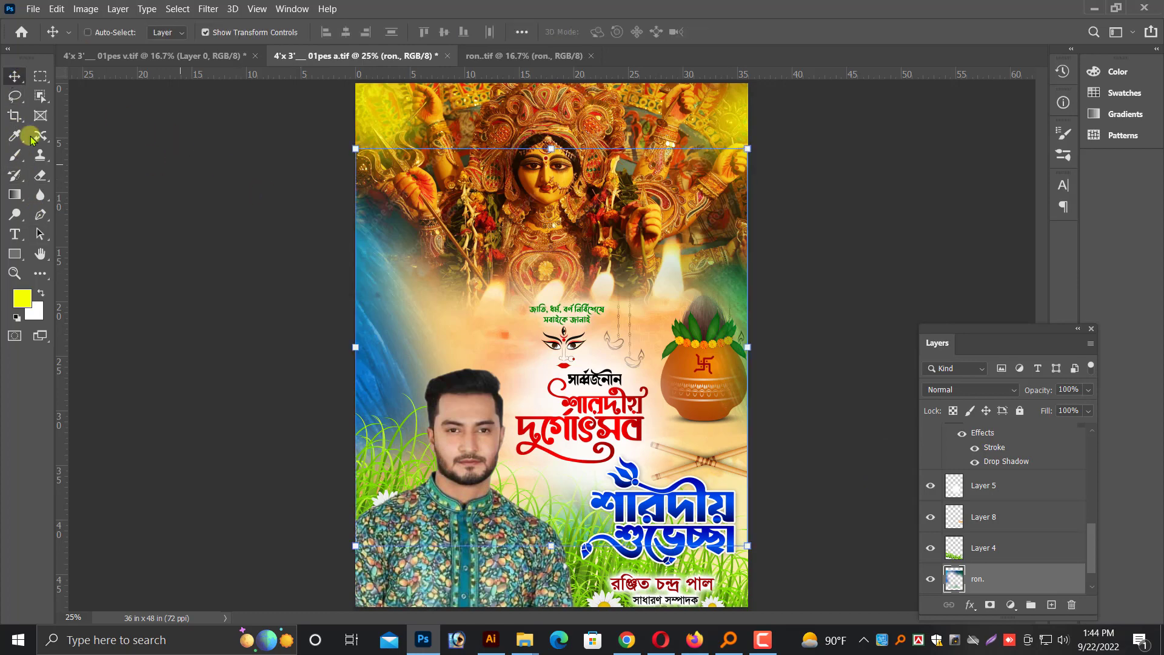
click(38, 176)
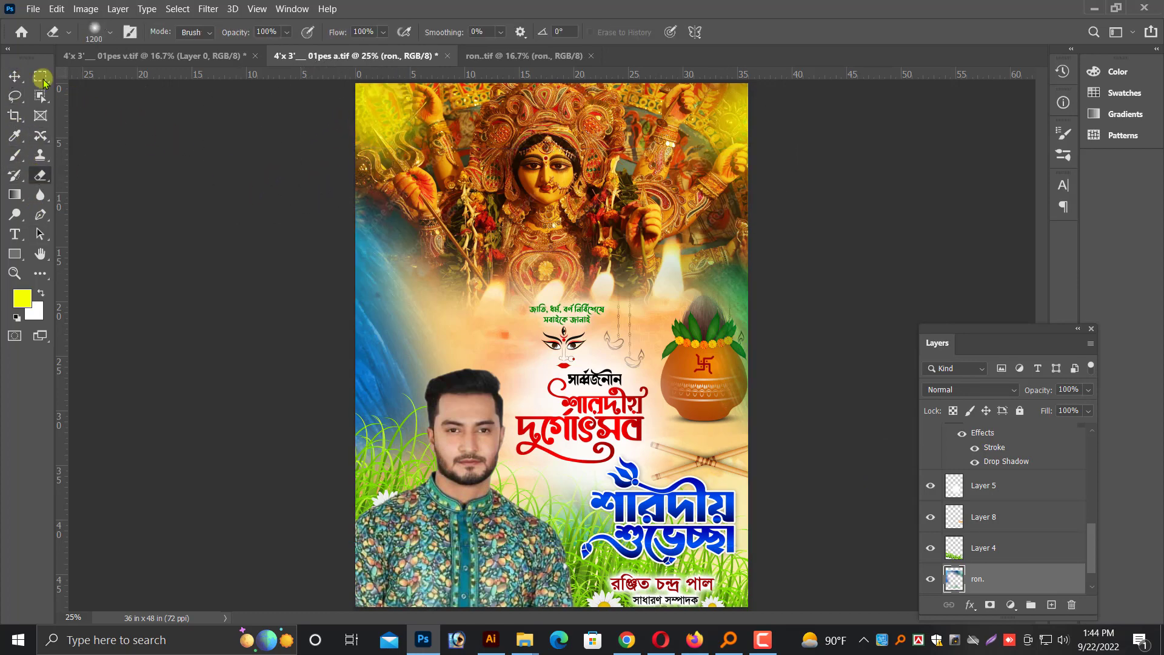
click(14, 76)
key(ctrl+minus)
key(ctrl+plus)
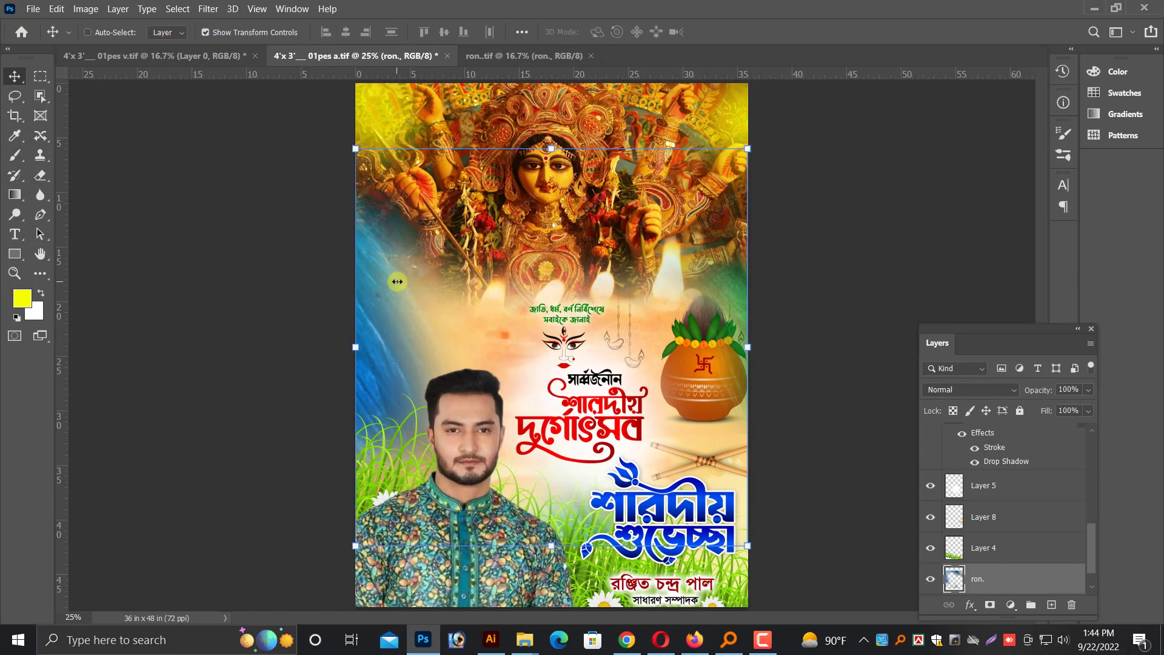
key(ctrl+s)
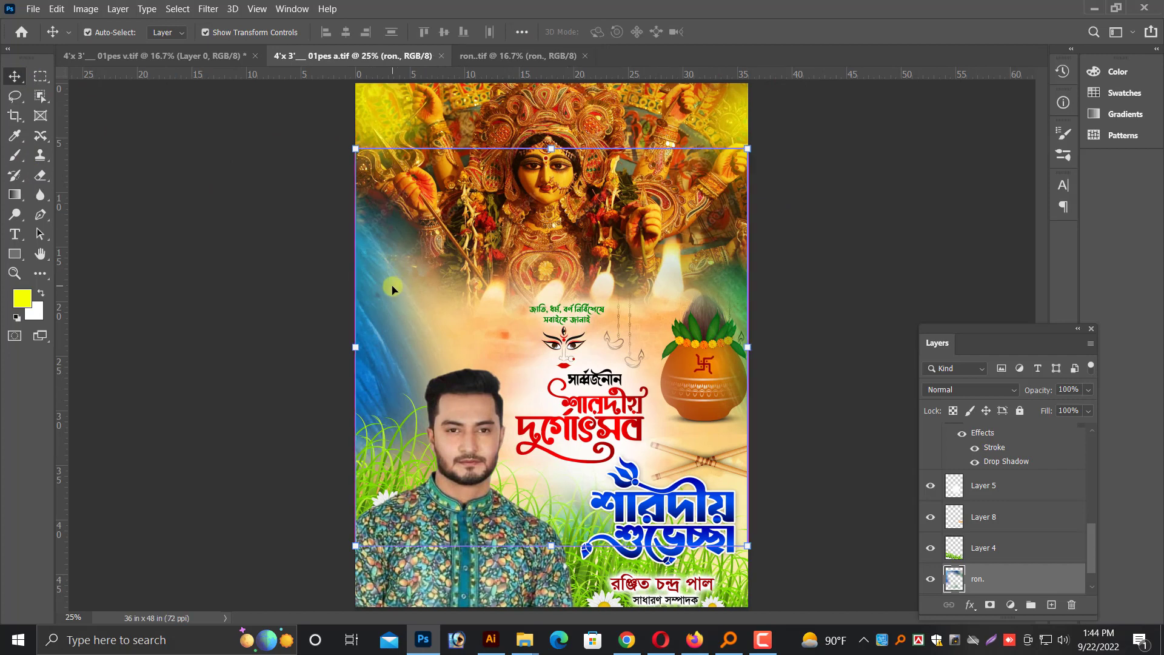
Flatten the poster and cut its entire image, and close both this document and the ron. image without saving
key(ctrl+shift+e)
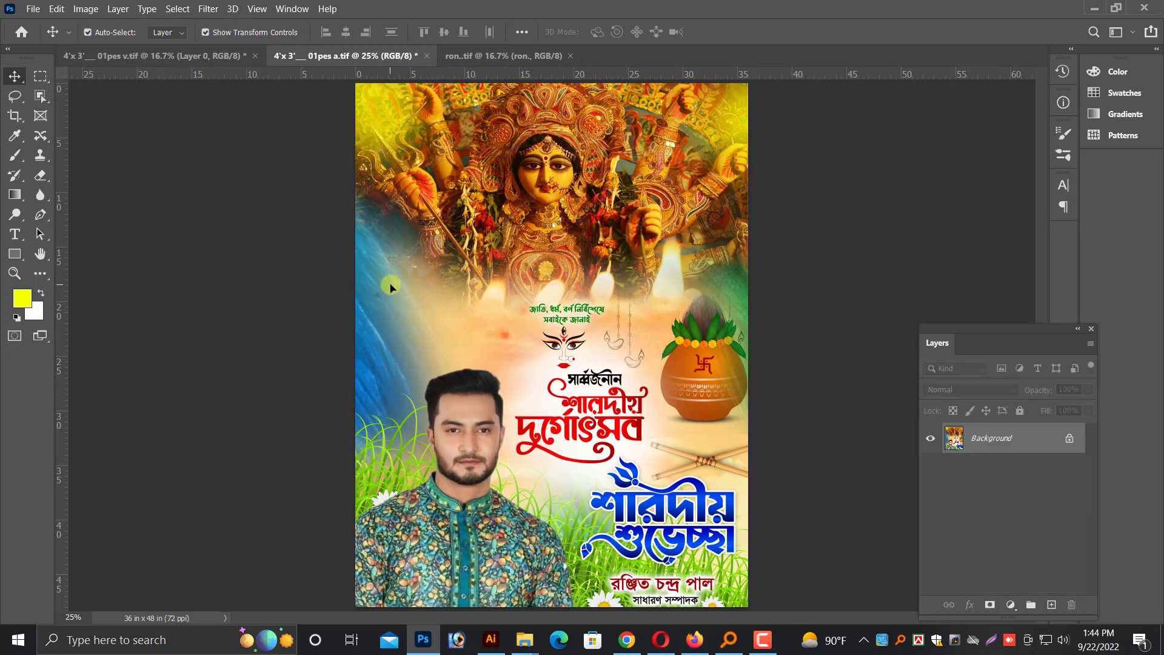
key(ctrl+a)
key(ctrl+x)
key(ctrl+w)
click(593, 252)
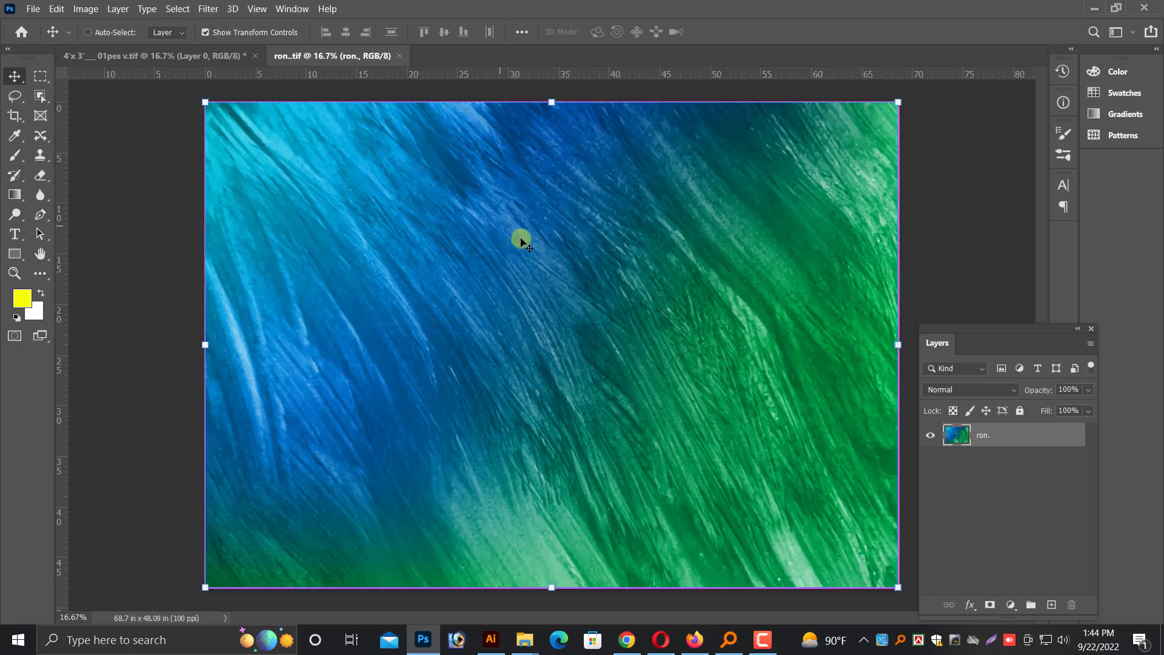
key(ctrl+w)
Paste the flattened poster into the 73-inch-wide 4'x 3'___ 01pes v.tif and align it with the canvas's right edge
key(ctrl+v)
drag(589, 290, 726, 316)
key(ctrl+plus)
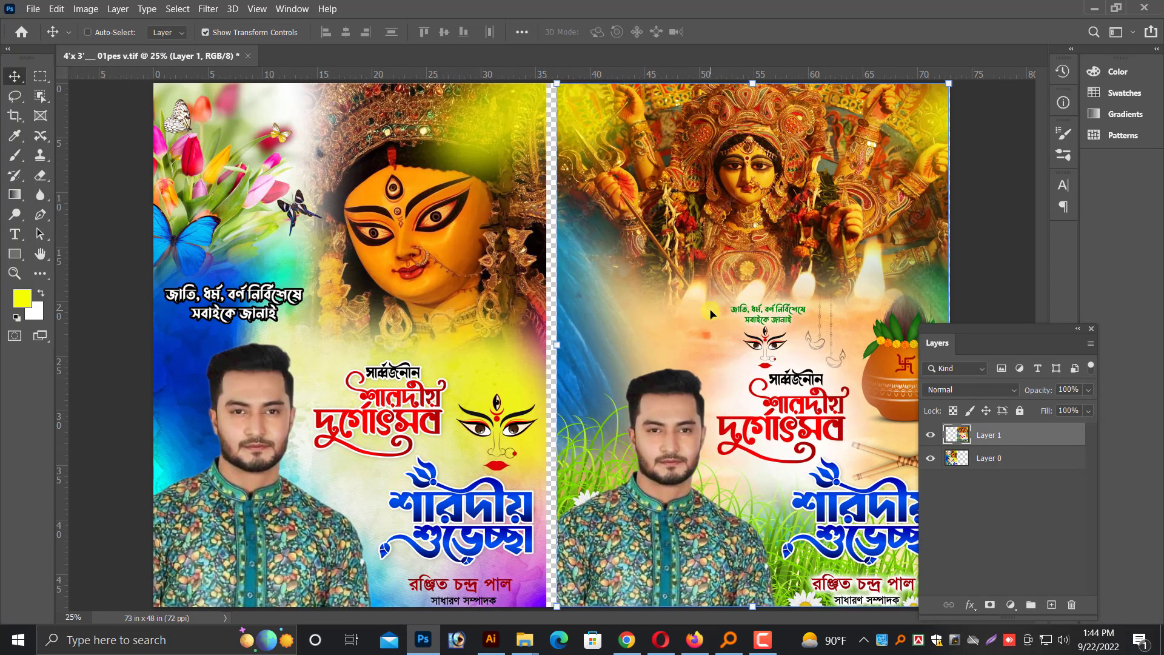
key(ctrl+minus)
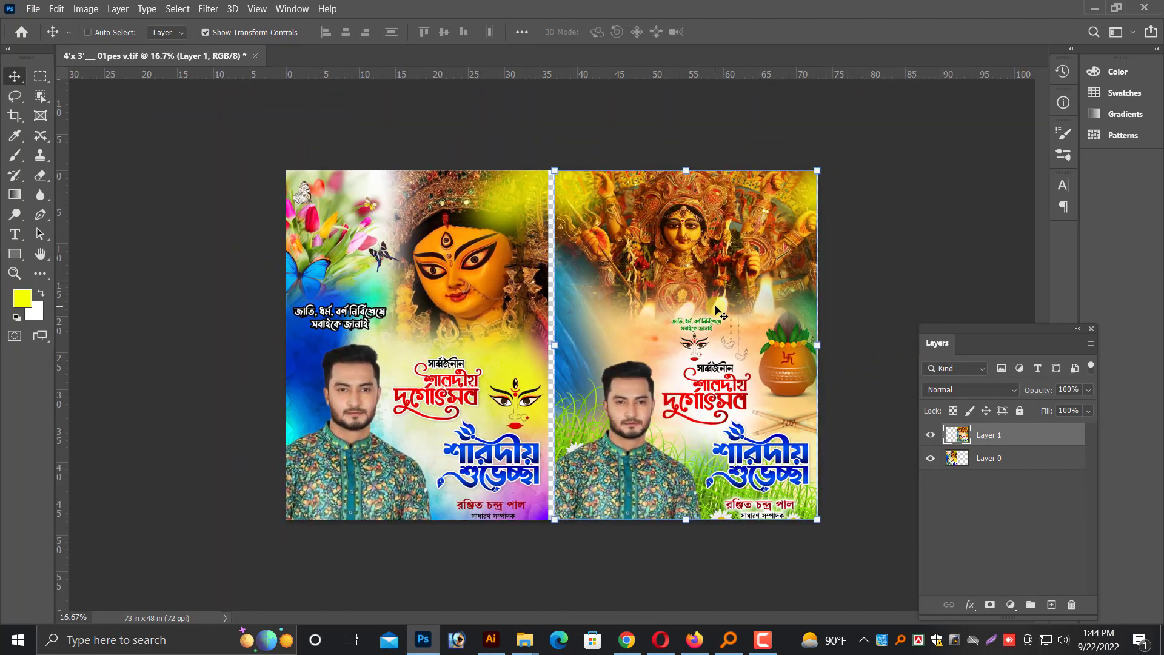